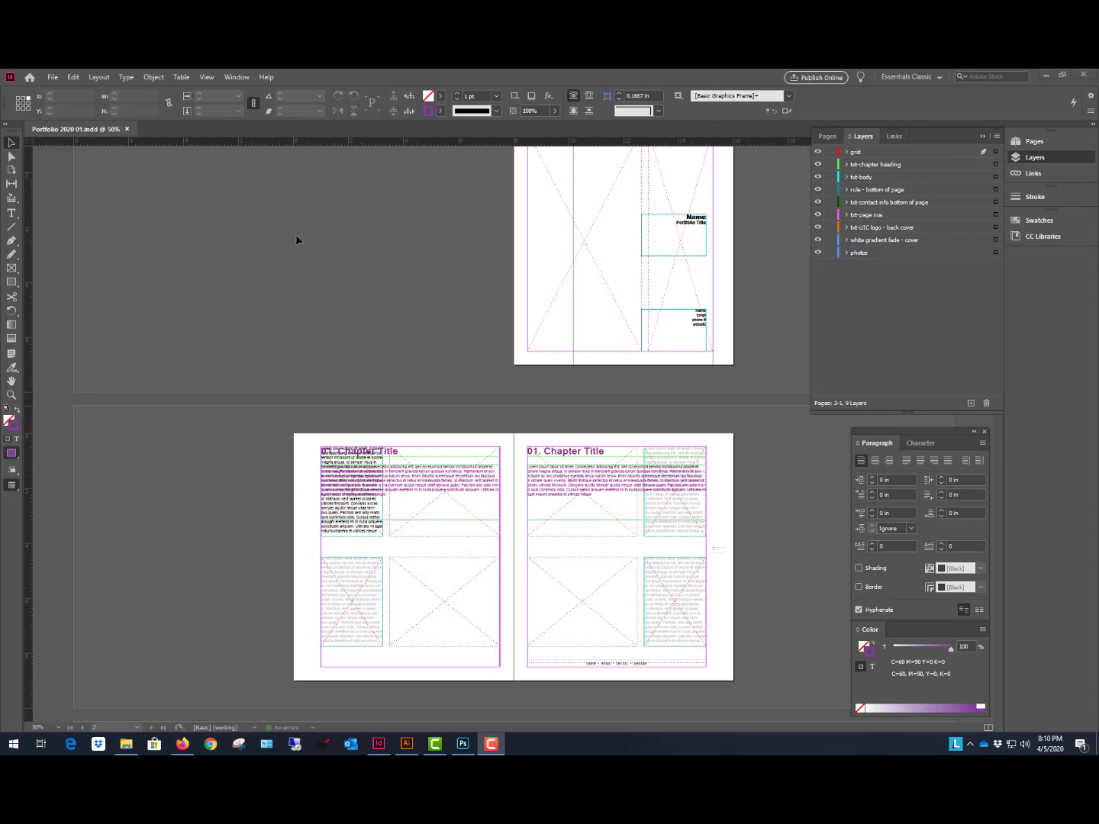
Hide all layers of the portfolio document, from grid down to photos, leaving only the blank pages and their margins.
{"action": "scroll", "coordinate": [302, 244], "scroll_direction": "down", "scroll_amount": 8}
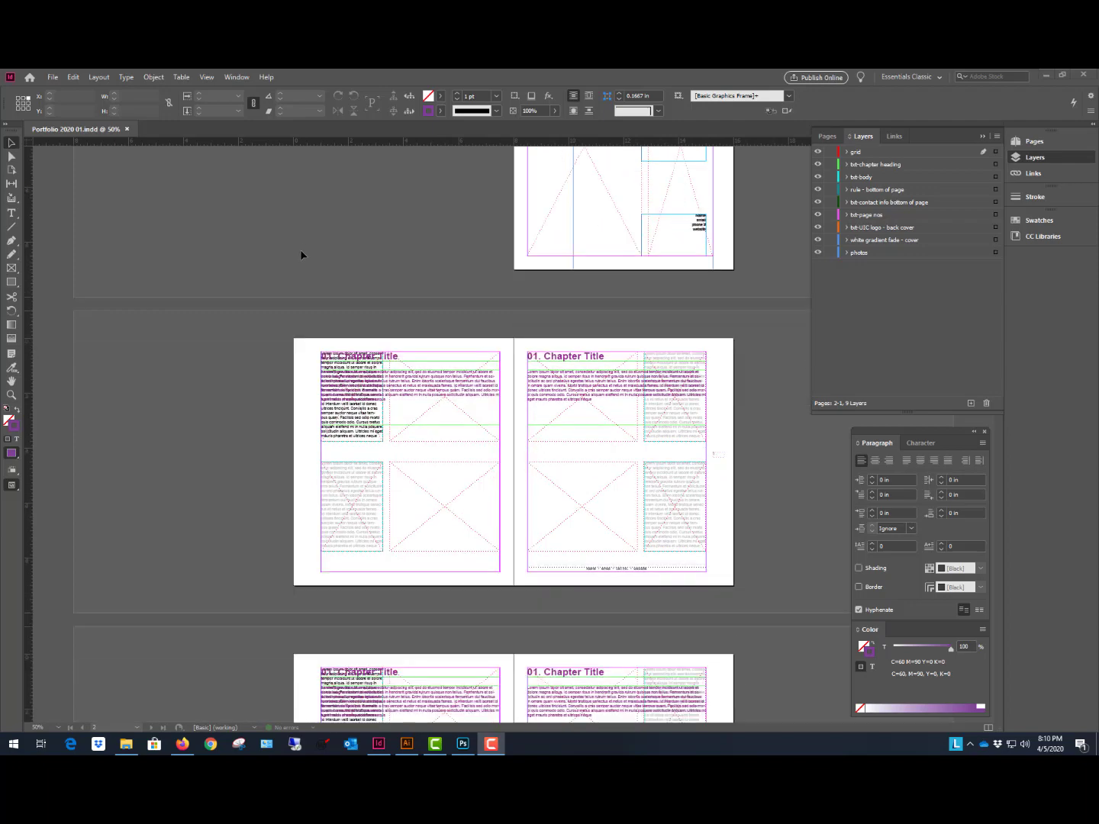
{"action": "scroll", "coordinate": [302, 272], "scroll_direction": "down", "scroll_amount": 4}
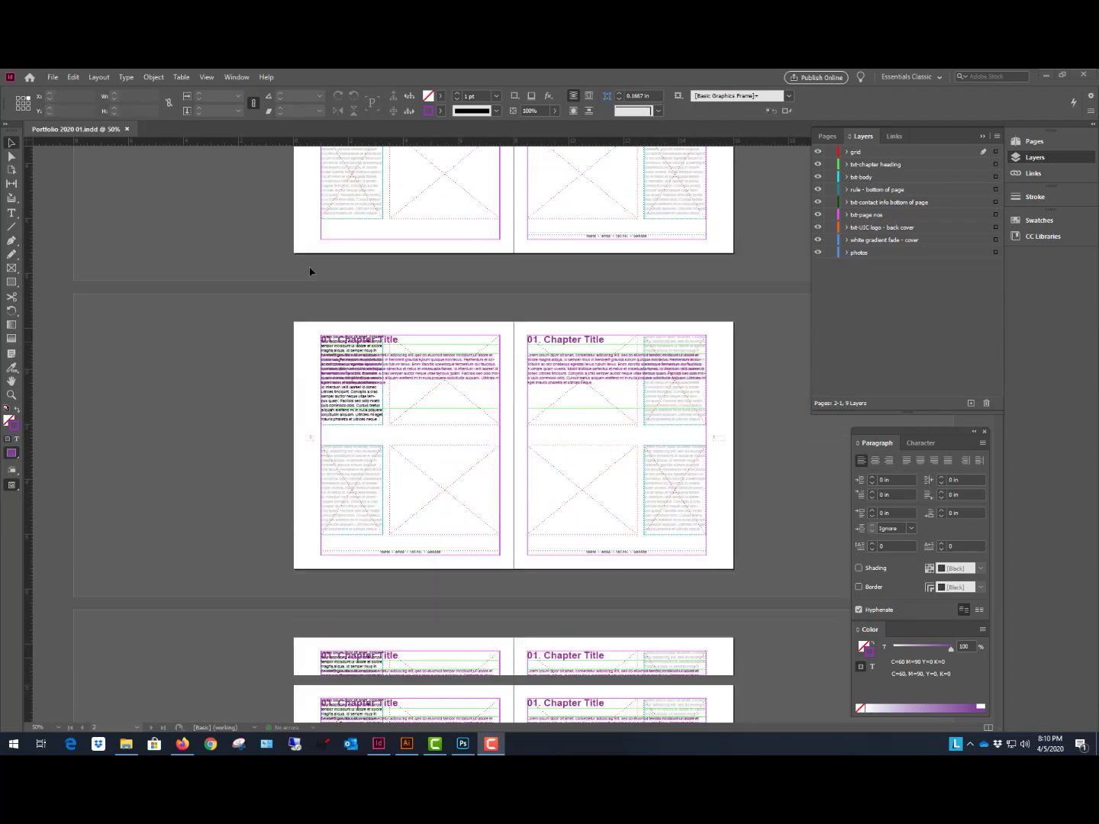
{"action": "scroll", "coordinate": [310, 267], "scroll_direction": "down", "scroll_amount": 7}
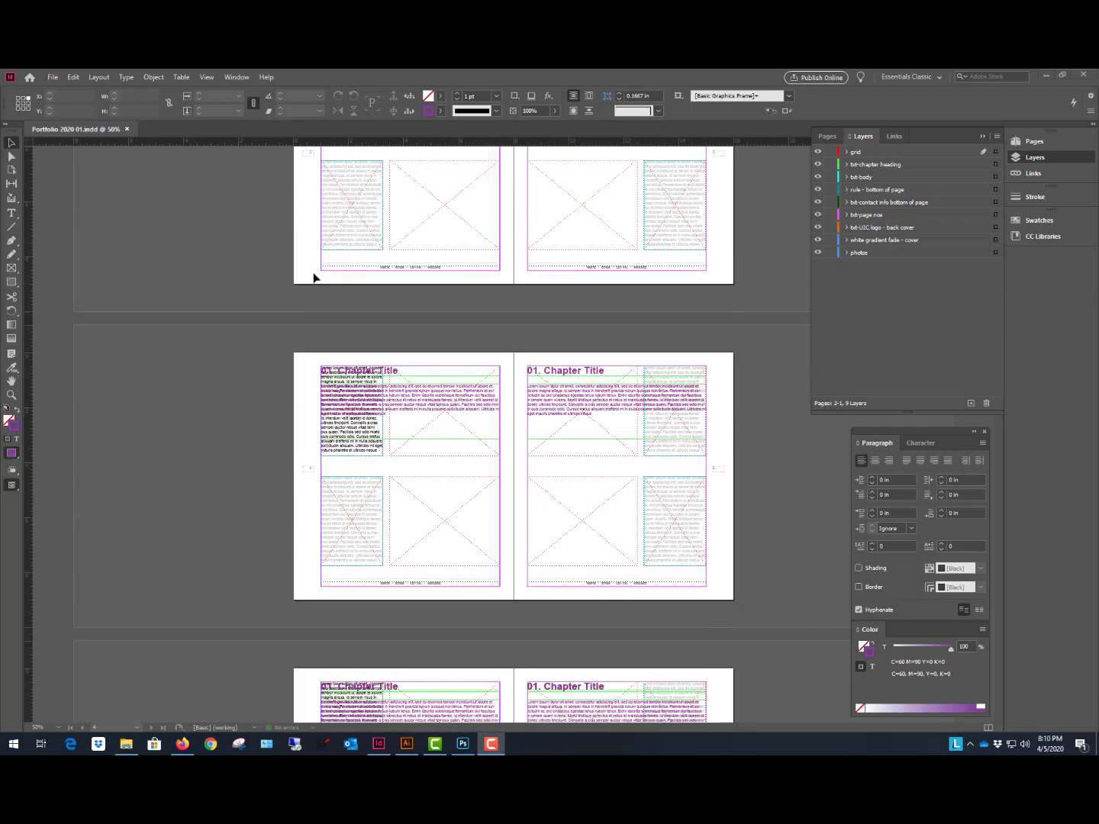
{"action": "scroll", "coordinate": [314, 277], "scroll_direction": "up", "scroll_amount": 10}
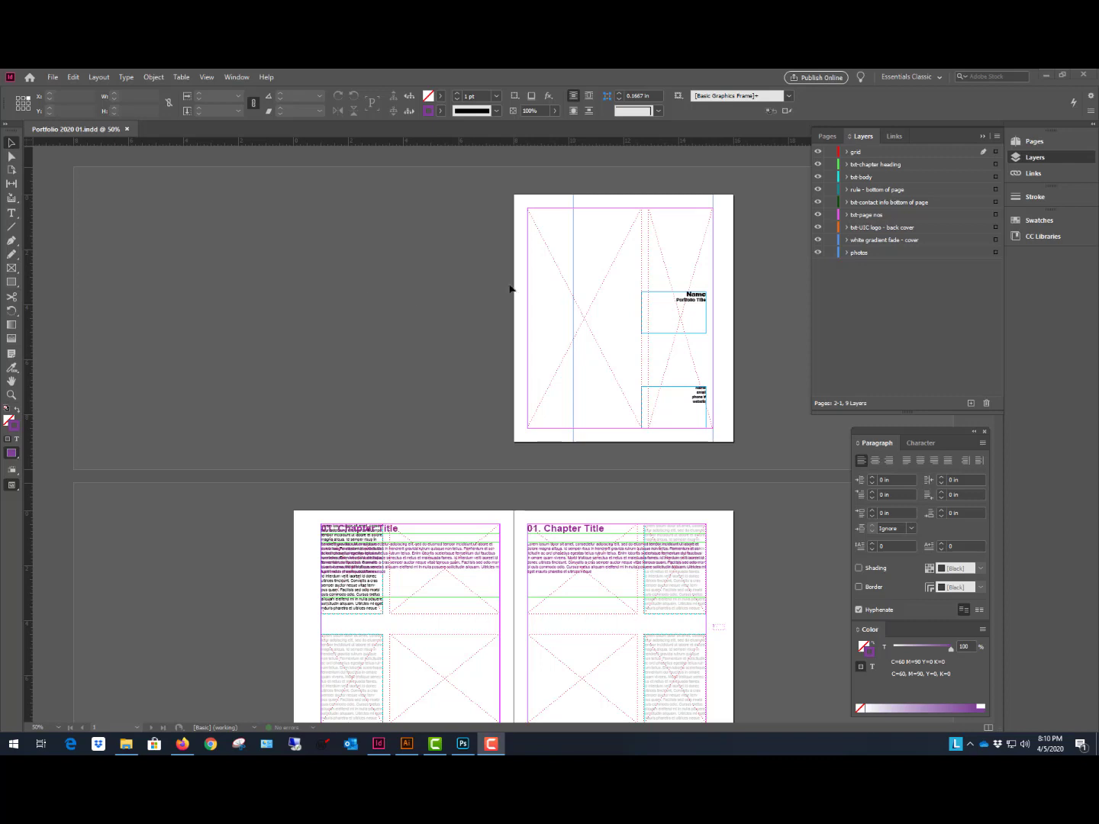
{"action": "left_click_drag", "start_coordinate": [818, 153], "coordinate": [818, 260]}
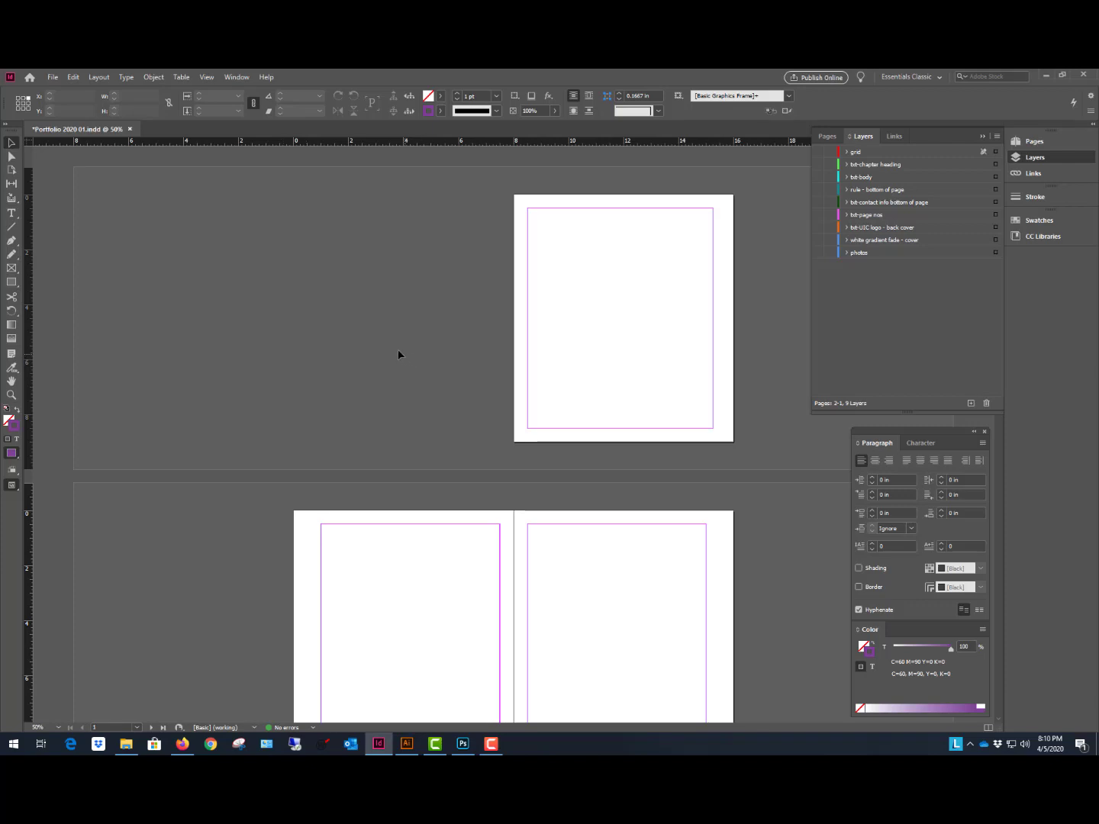
Examine the blank page layout across the whole document, from the cover through the facing-page spreads.
{"action": "key", "text": "ctrl+minus"}
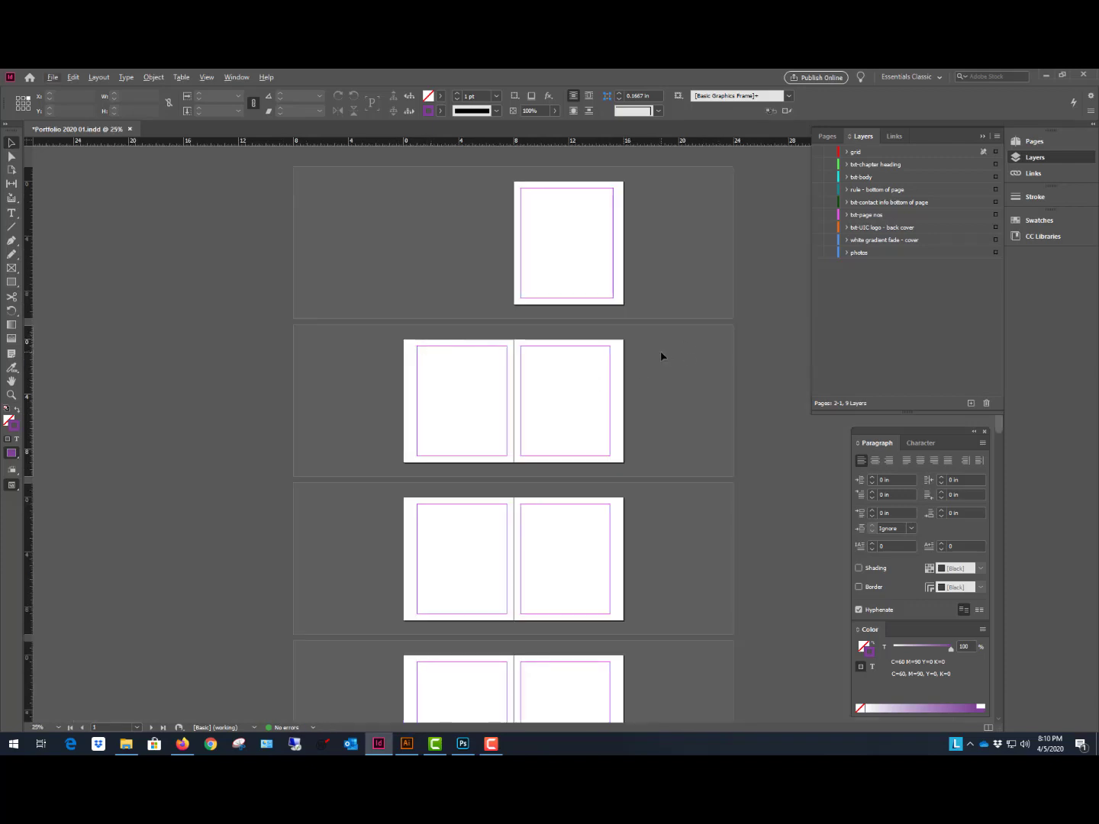
{"action": "key", "text": "ctrl+minus"}
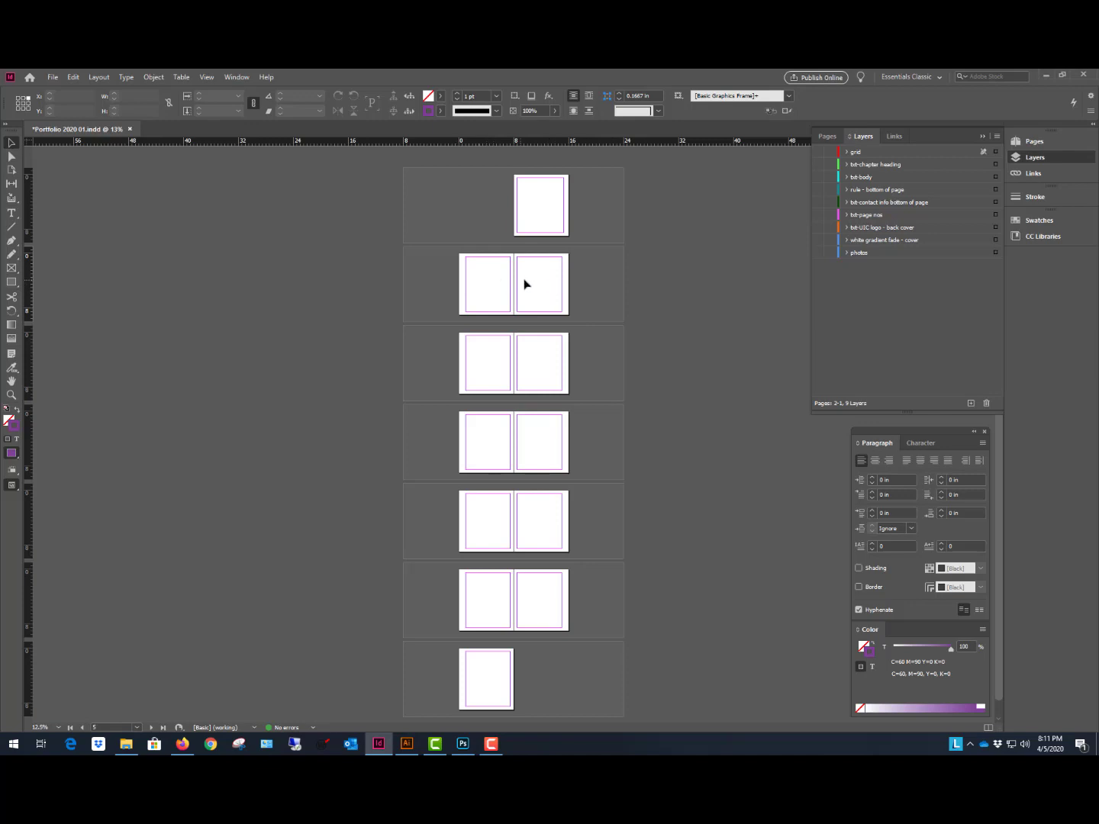
{"action": "key", "text": "ctrl+equal"}
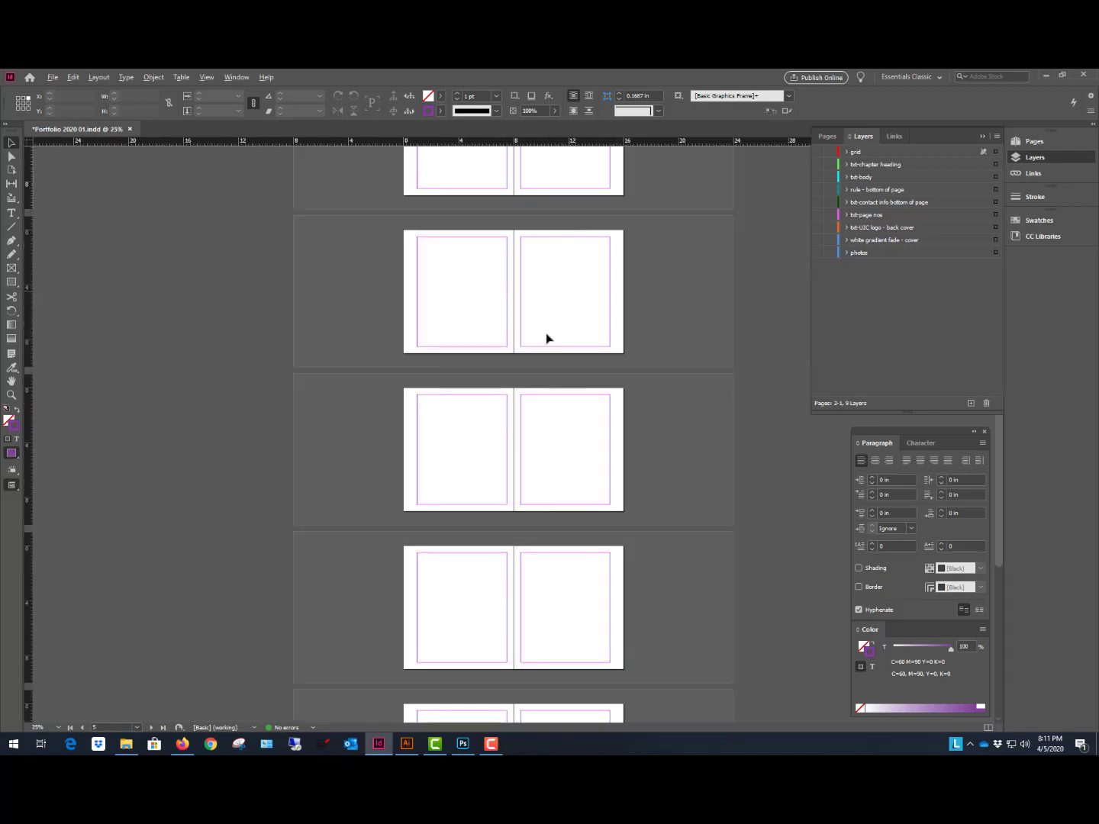
{"action": "key", "text": "ctrl+equal"}
{"action": "scroll", "coordinate": [729, 309], "scroll_direction": "up", "scroll_amount": 3}
{"action": "scroll", "coordinate": [753, 305], "scroll_direction": "up", "scroll_amount": 3}
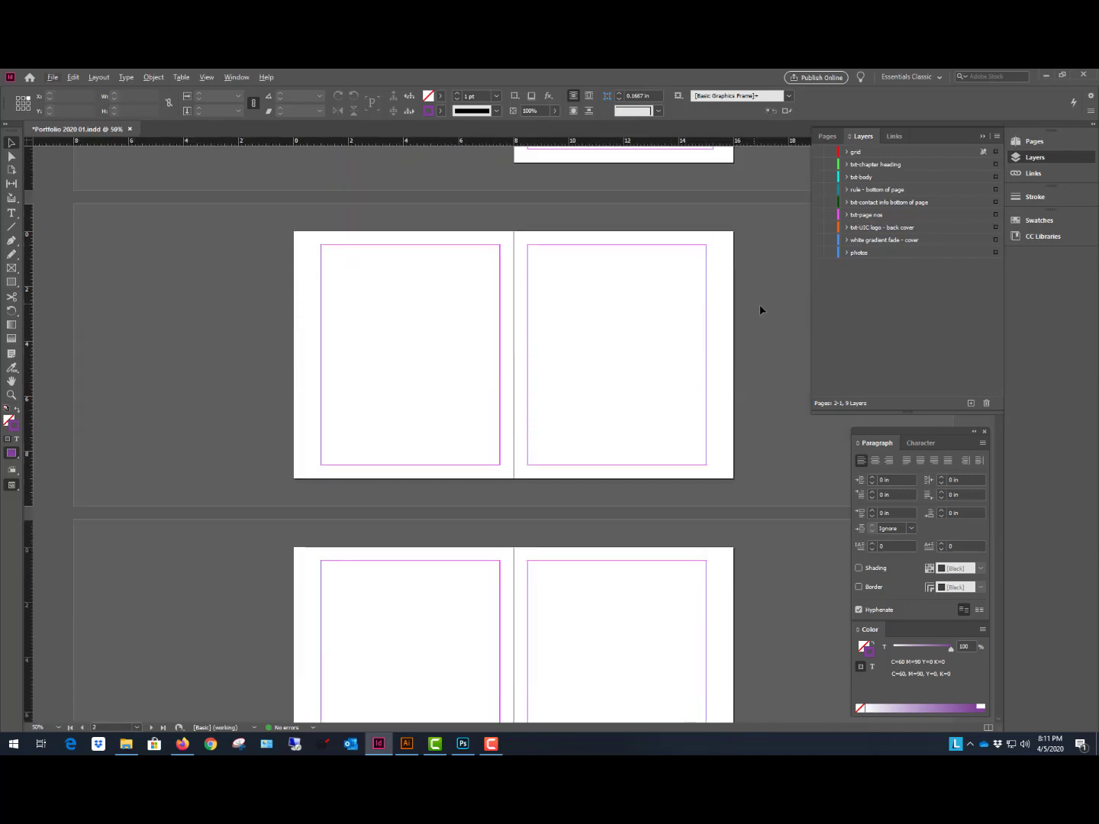
{"action": "scroll", "coordinate": [511, 254], "scroll_direction": "down", "scroll_amount": 8}
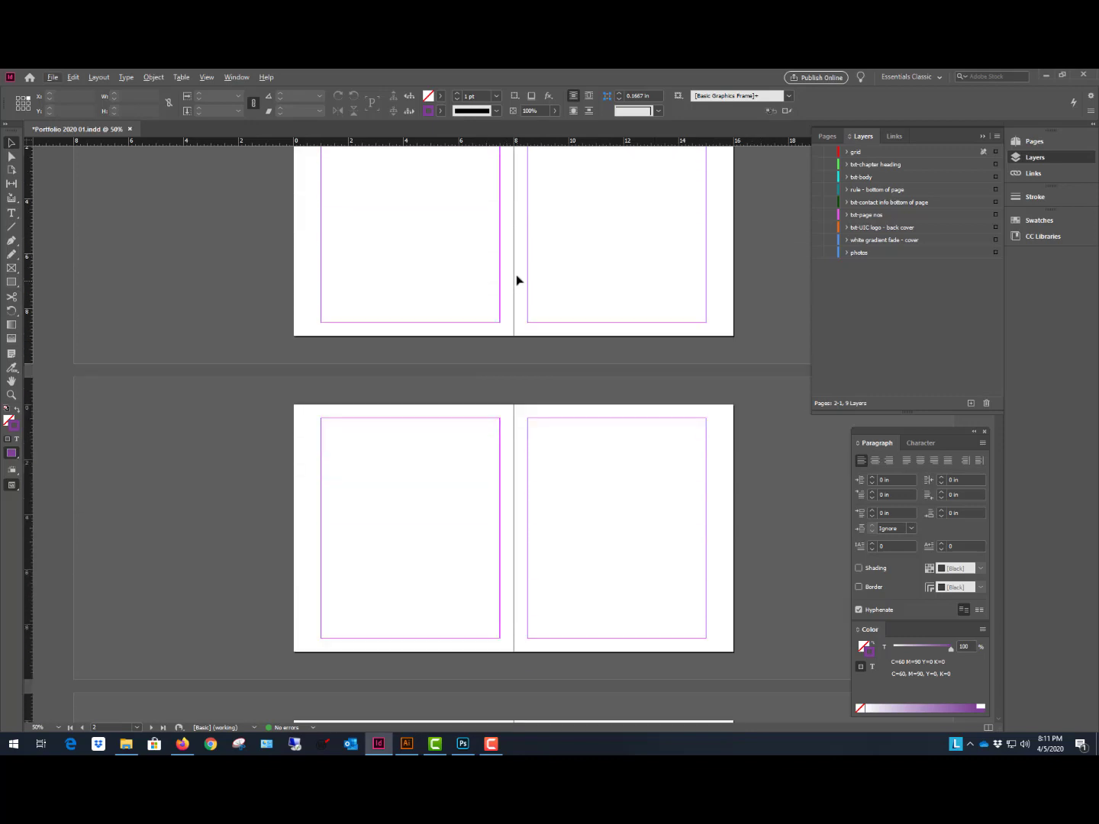
{"action": "scroll", "coordinate": [532, 256], "scroll_direction": "down", "scroll_amount": 1}
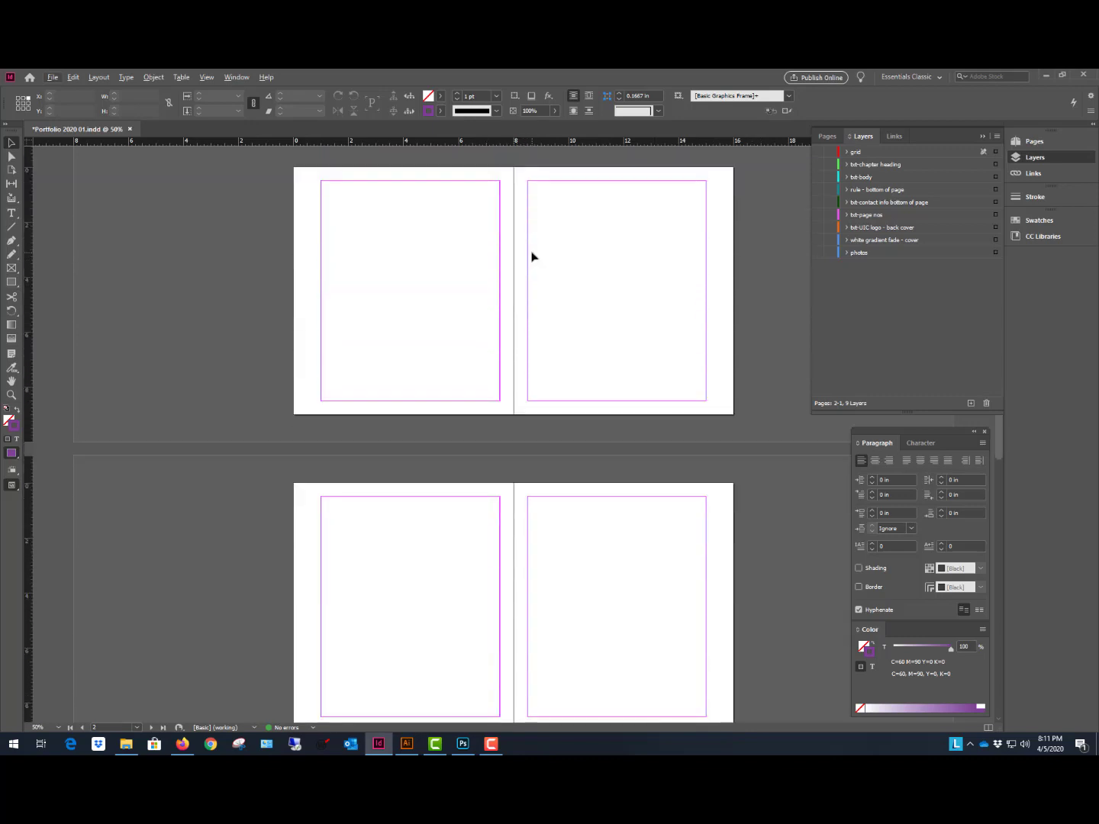
Show the grid and txt-chapter heading layers.
{"action": "left_click", "coordinate": [820, 152]}
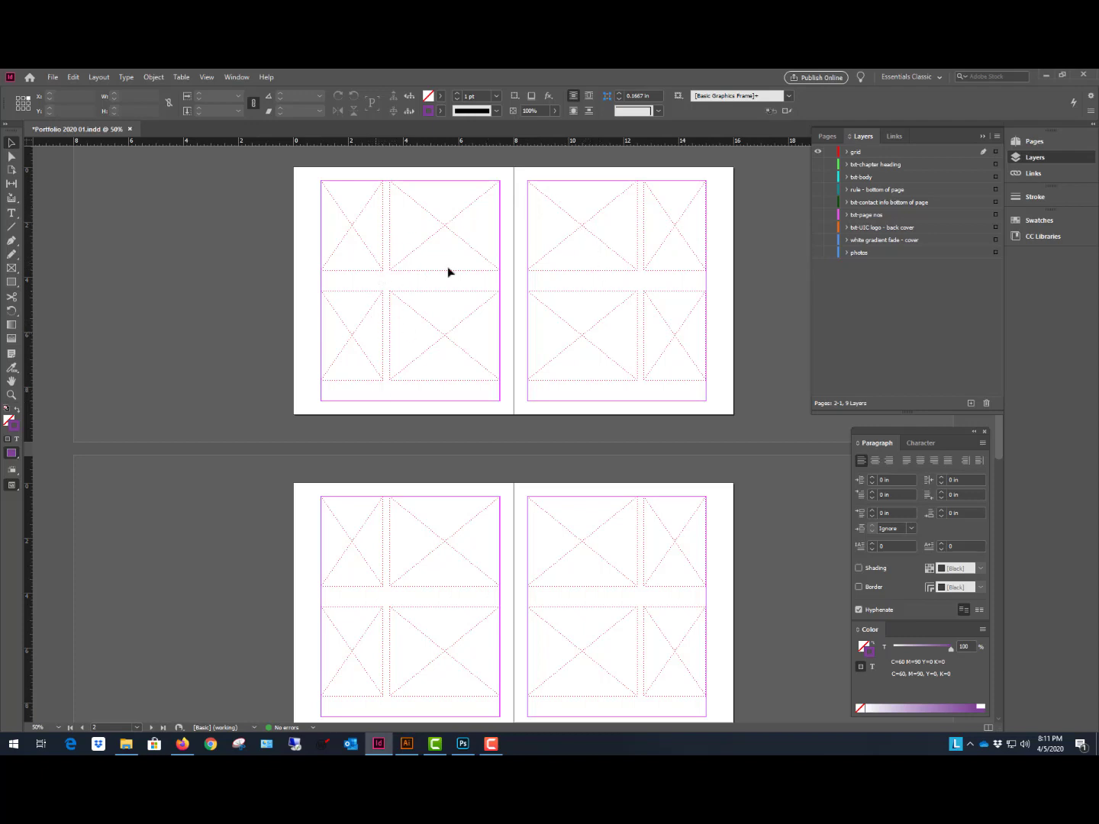
{"action": "left_click", "coordinate": [817, 167]}
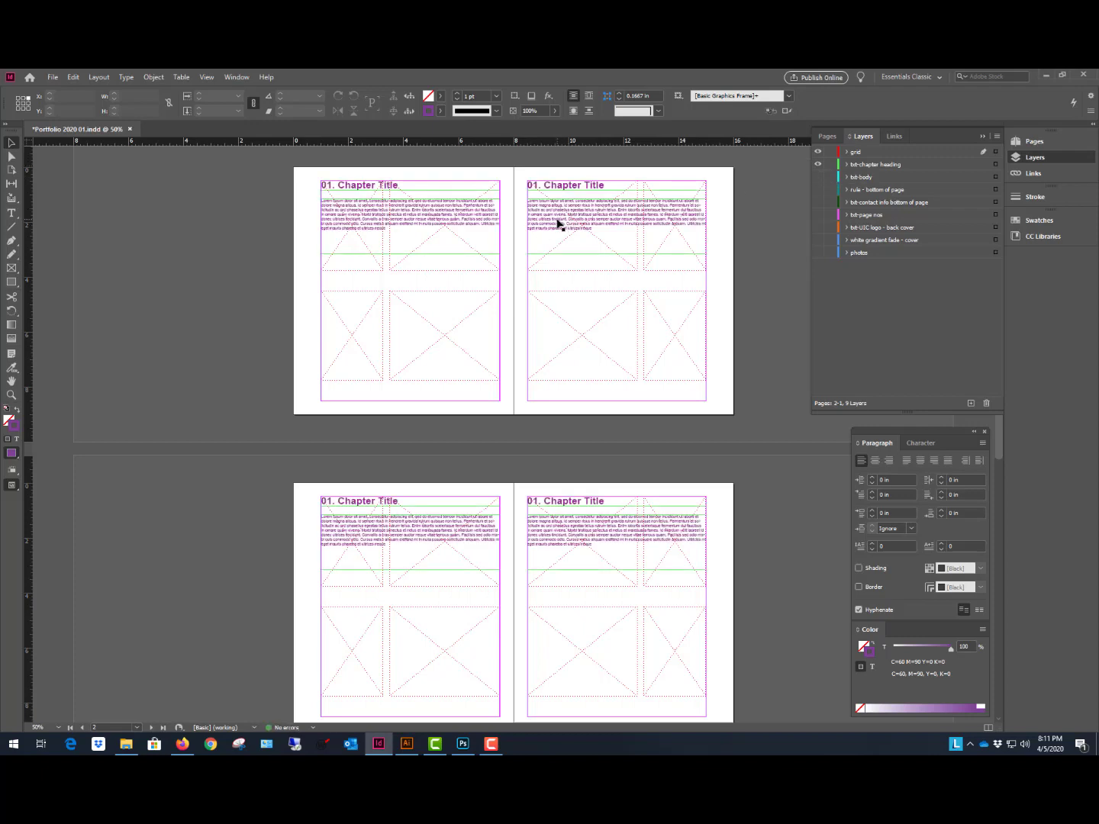
Try moving the chapter introduction text frame down the right-hand page, undo the move and deselect the frame.
{"action": "left_click_drag", "start_coordinate": [556, 221], "coordinate": [619, 315]}
{"action": "key", "text": "ctrl+z"}
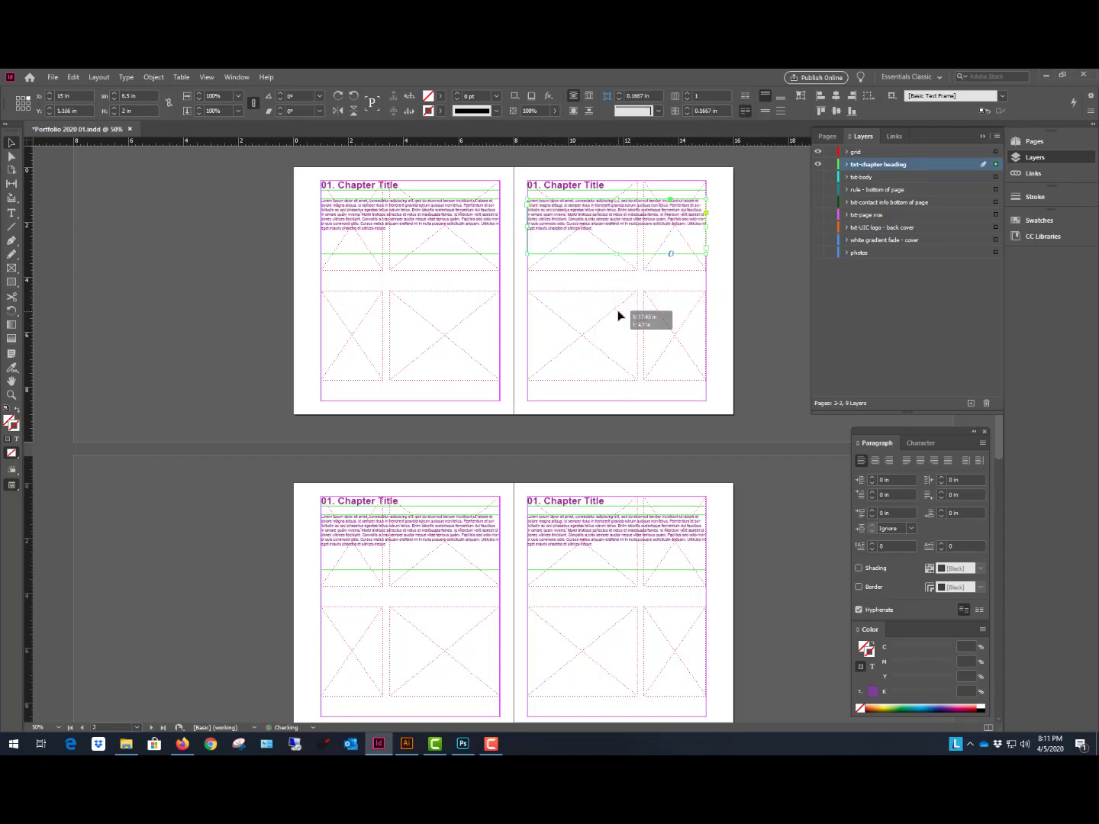
{"action": "left_click", "coordinate": [772, 230]}
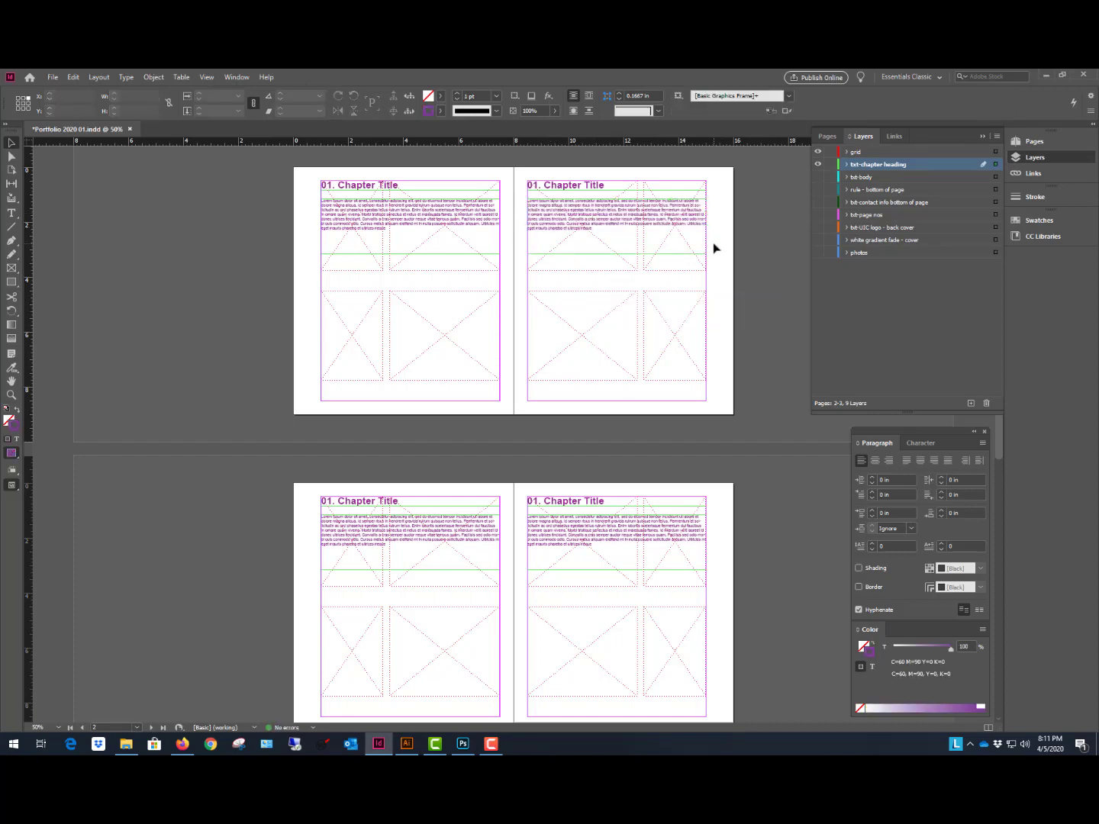
Delete the chapter title and introduction text frames from both pages of one spread.
{"action": "scroll", "coordinate": [721, 243], "scroll_direction": "down", "scroll_amount": 8}
{"action": "scroll", "coordinate": [700, 225], "scroll_direction": "down", "scroll_amount": 3}
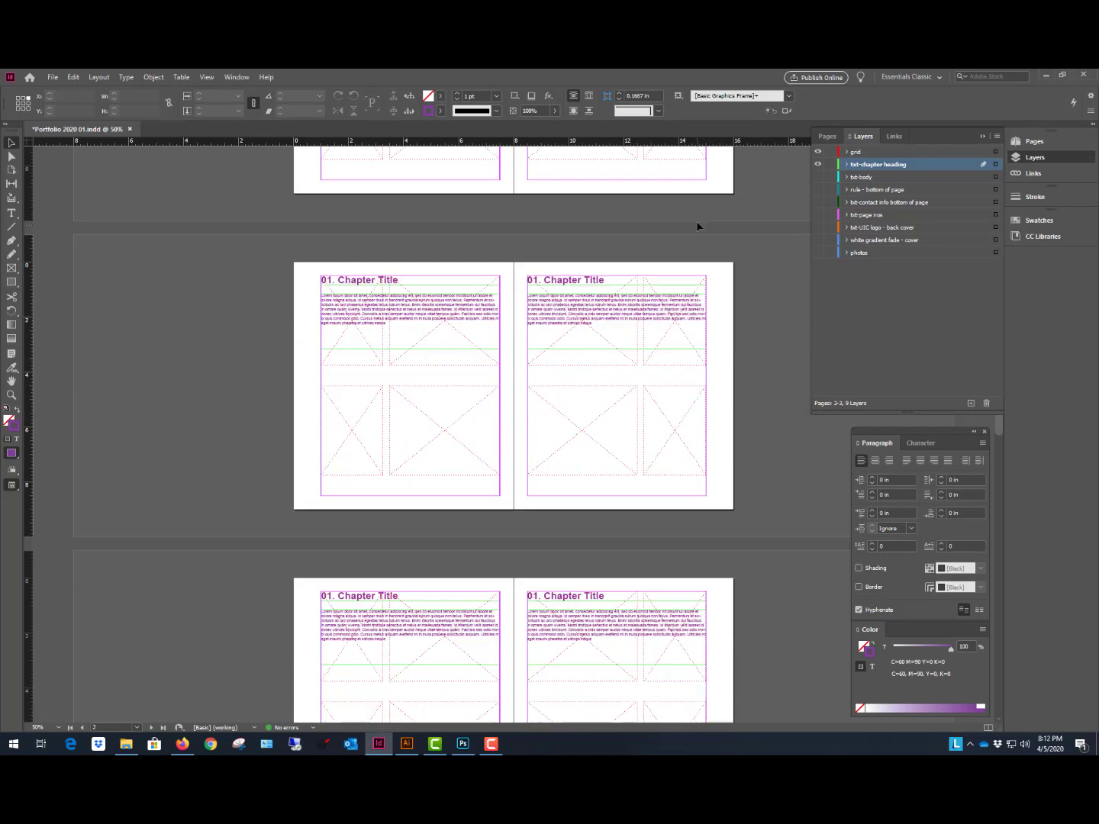
{"action": "left_click", "coordinate": [649, 264]}
{"action": "key", "text": "Delete"}
{"action": "left_click", "coordinate": [592, 238]}
{"action": "key", "text": "Delete"}
{"action": "left_click", "coordinate": [462, 269]}
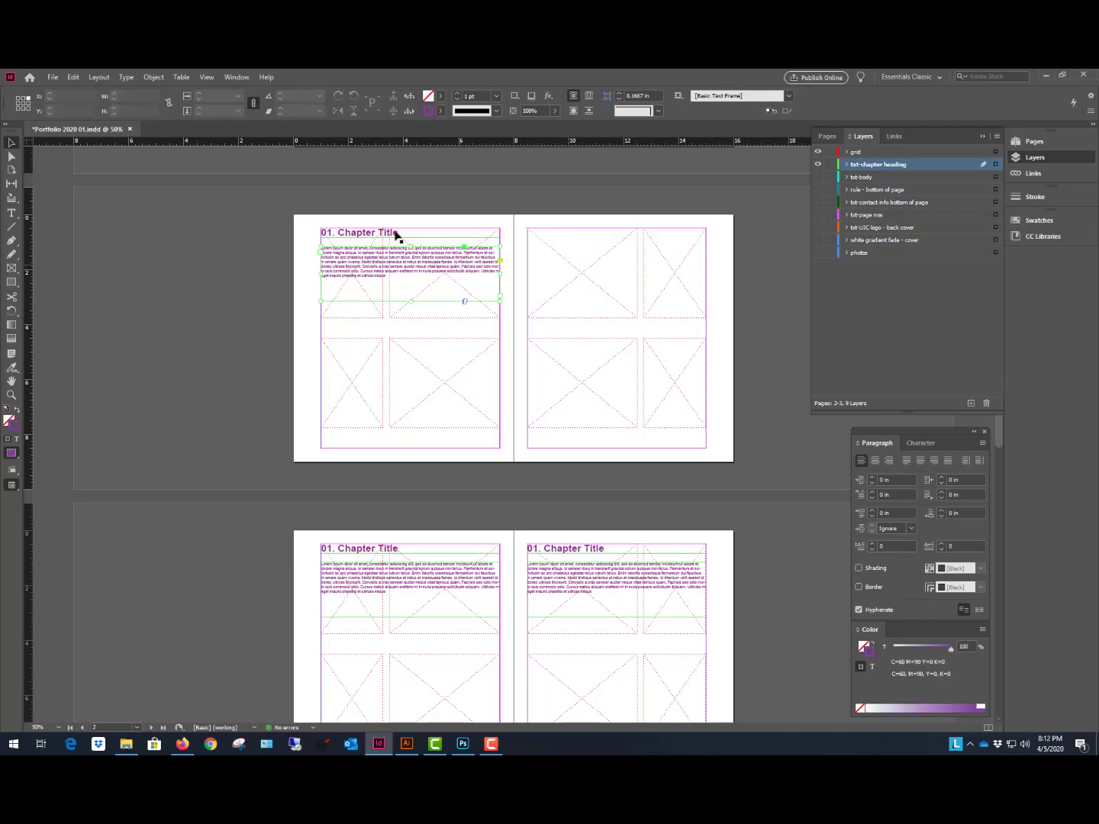
{"action": "key", "text": "Delete"}
{"action": "left_click", "coordinate": [386, 237]}
{"action": "key", "text": "Delete"}
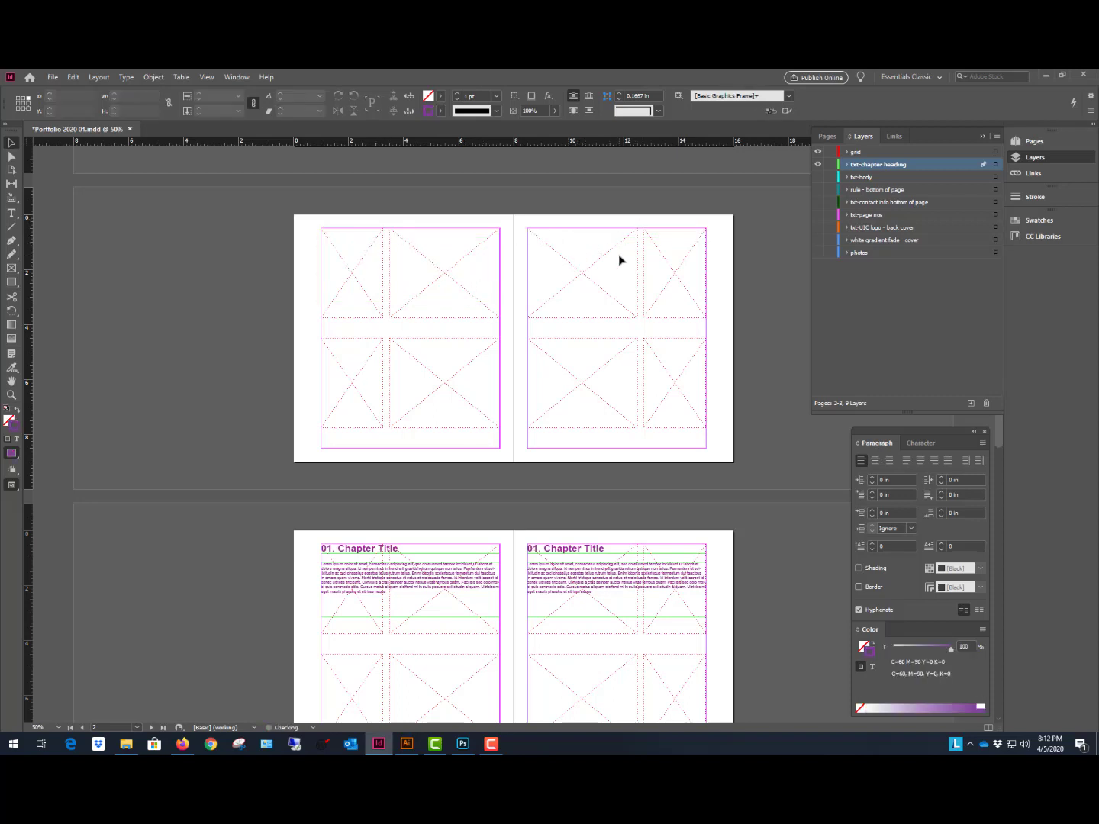
Undo the deletion of the chapter title and introduction text frames on both pages, and clear the selection.
{"action": "key", "text": "ctrl+z"}
{"action": "key", "text": "ctrl+z"}
{"action": "key", "text": "ctrl+z"}
{"action": "key", "text": "ctrl+z"}
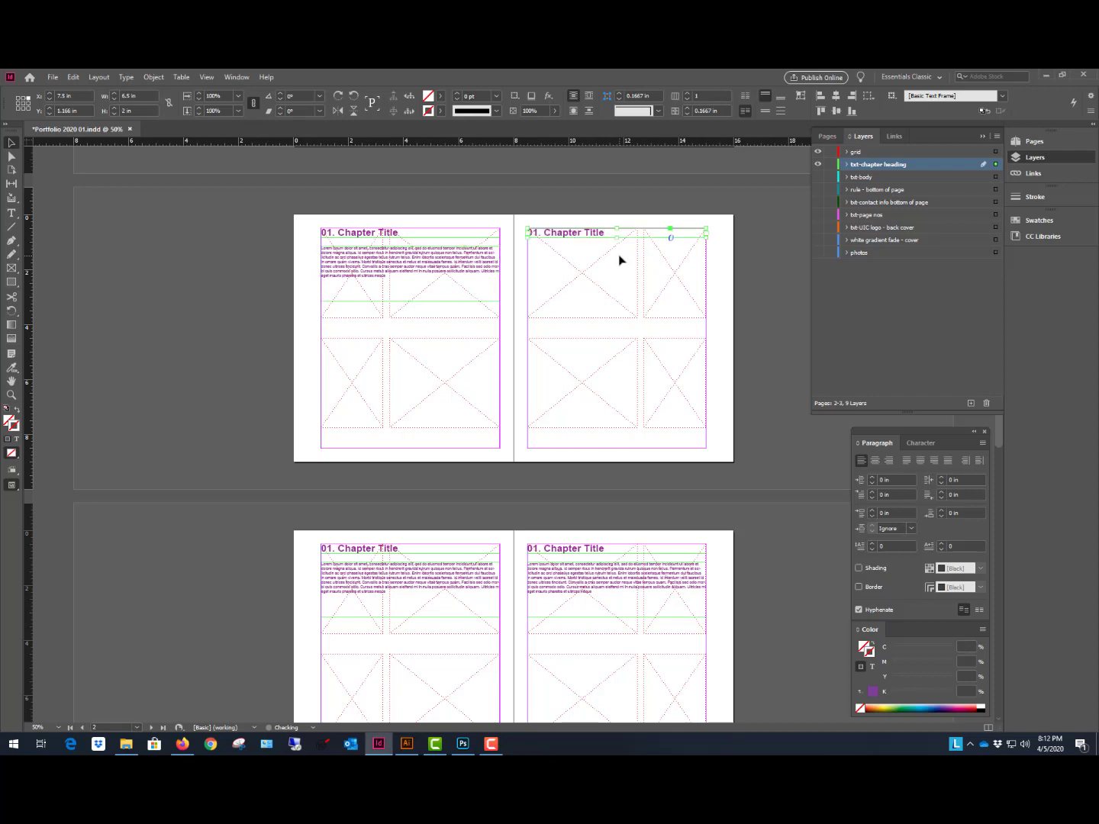
{"action": "left_click", "coordinate": [772, 263]}
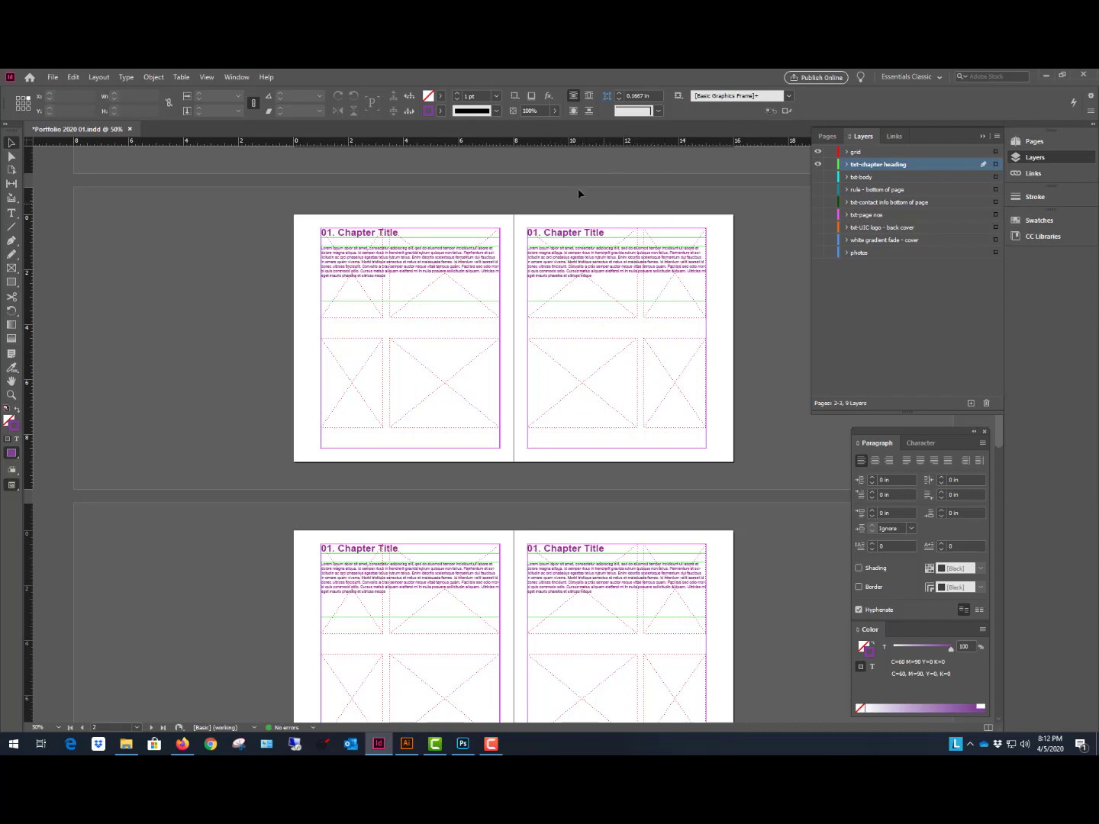
Hide the txt-chapter heading layer and show the txt-body layer.
{"action": "left_click_drag", "start_coordinate": [820, 166], "coordinate": [818, 177]}
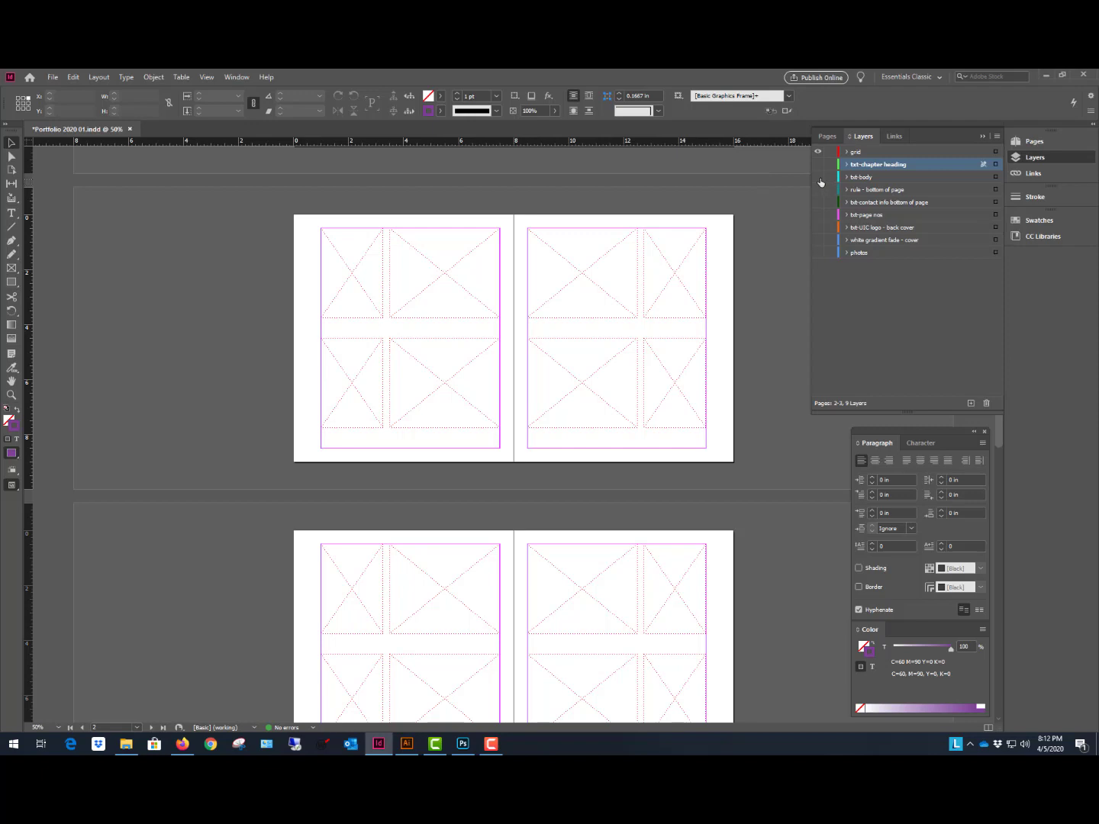
{"action": "left_click", "coordinate": [818, 177]}
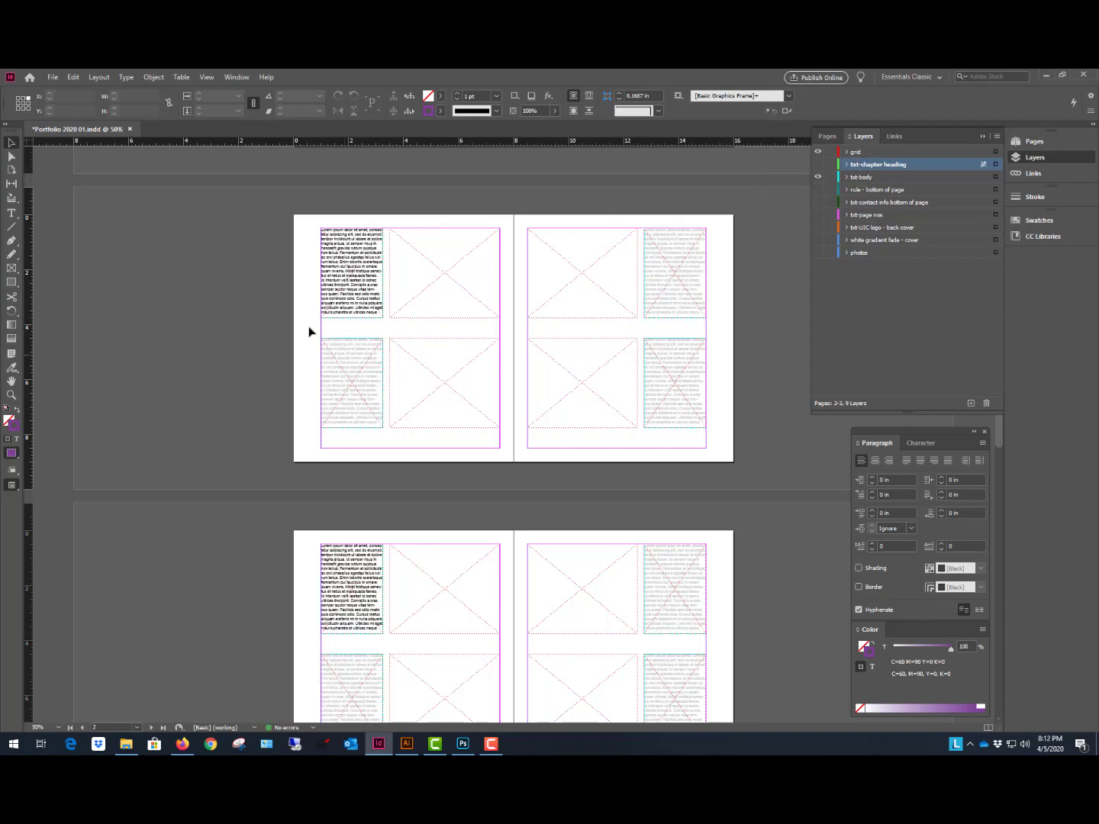
Replace the middle passage of the upper-left body text, from "semper risus" into "donec", with "xxx".
{"action": "scroll", "coordinate": [368, 307], "scroll_direction": "down", "scroll_amount": 3}
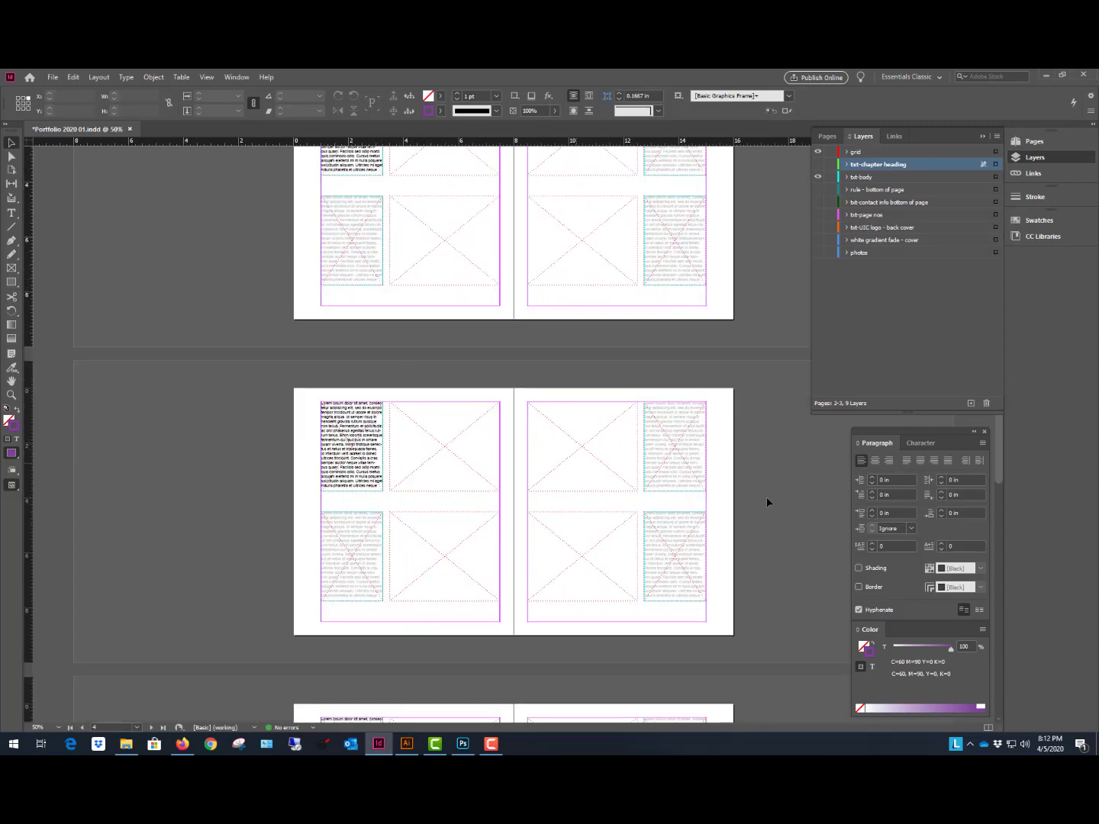
{"action": "scroll", "coordinate": [568, 376], "scroll_direction": "up", "scroll_amount": 3}
{"action": "scroll", "coordinate": [505, 297], "scroll_direction": "up", "scroll_amount": 1}
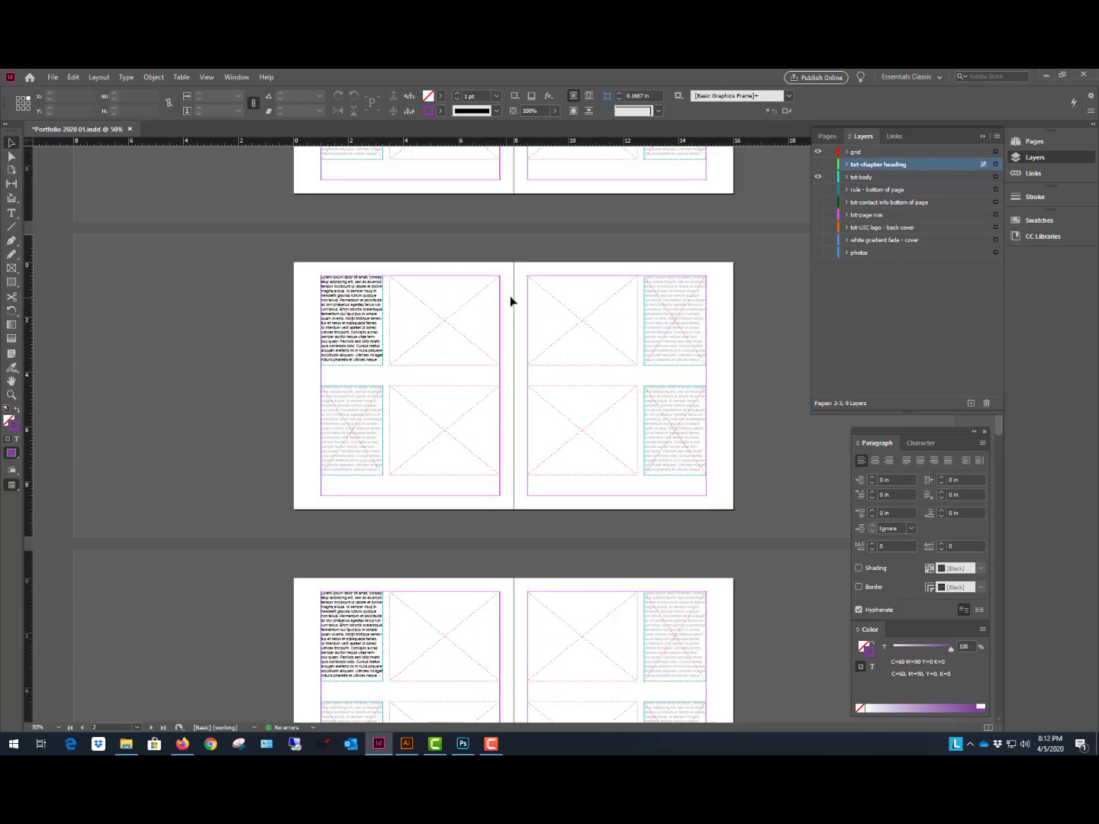
{"action": "scroll", "coordinate": [357, 347], "scroll_direction": "up", "scroll_amount": 4}
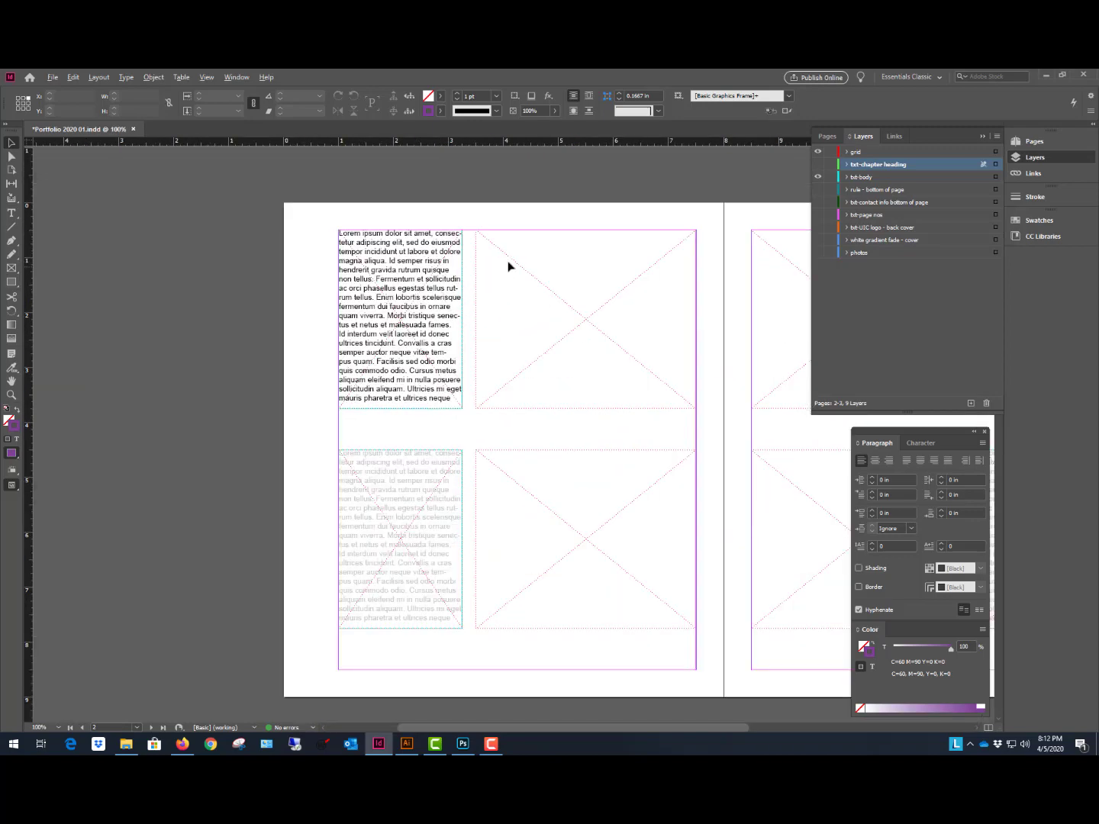
{"action": "left_click", "coordinate": [381, 280]}
{"action": "double_click", "coordinate": [379, 281]}
{"action": "left_click_drag", "start_coordinate": [364, 259], "coordinate": [421, 352]}
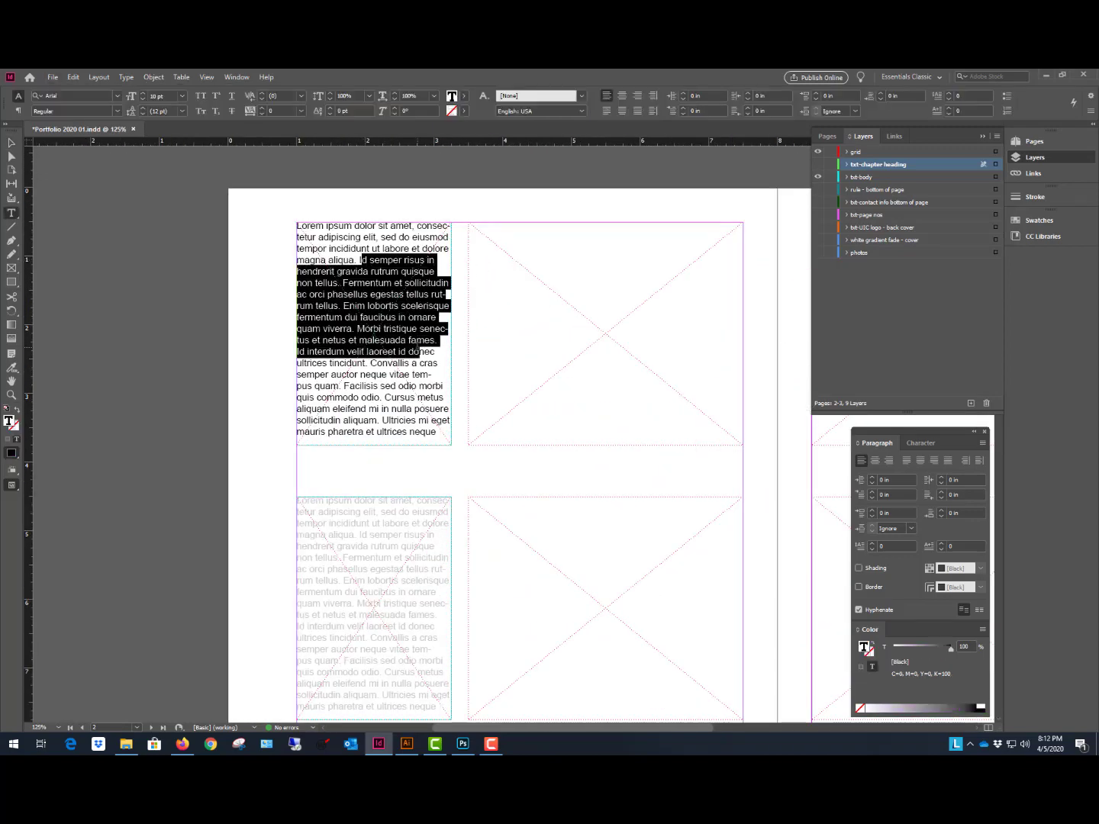
{"action": "key", "text": "BackSpace"}
{"action": "type", "text": "xxxnec"}
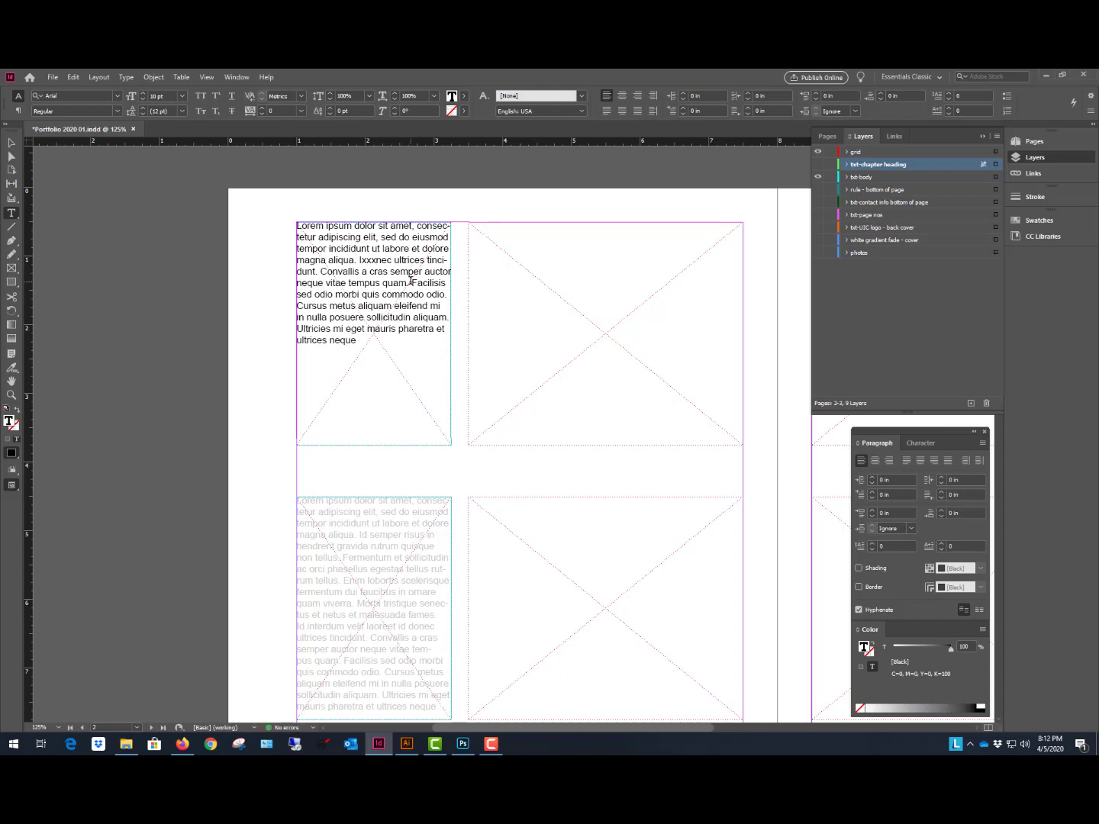
Undo the replacement of the body text passage, return to the Selection tool and deselect the text frame.
{"action": "key", "text": "ctrl+z"}
{"action": "key", "text": "ctrl+z"}
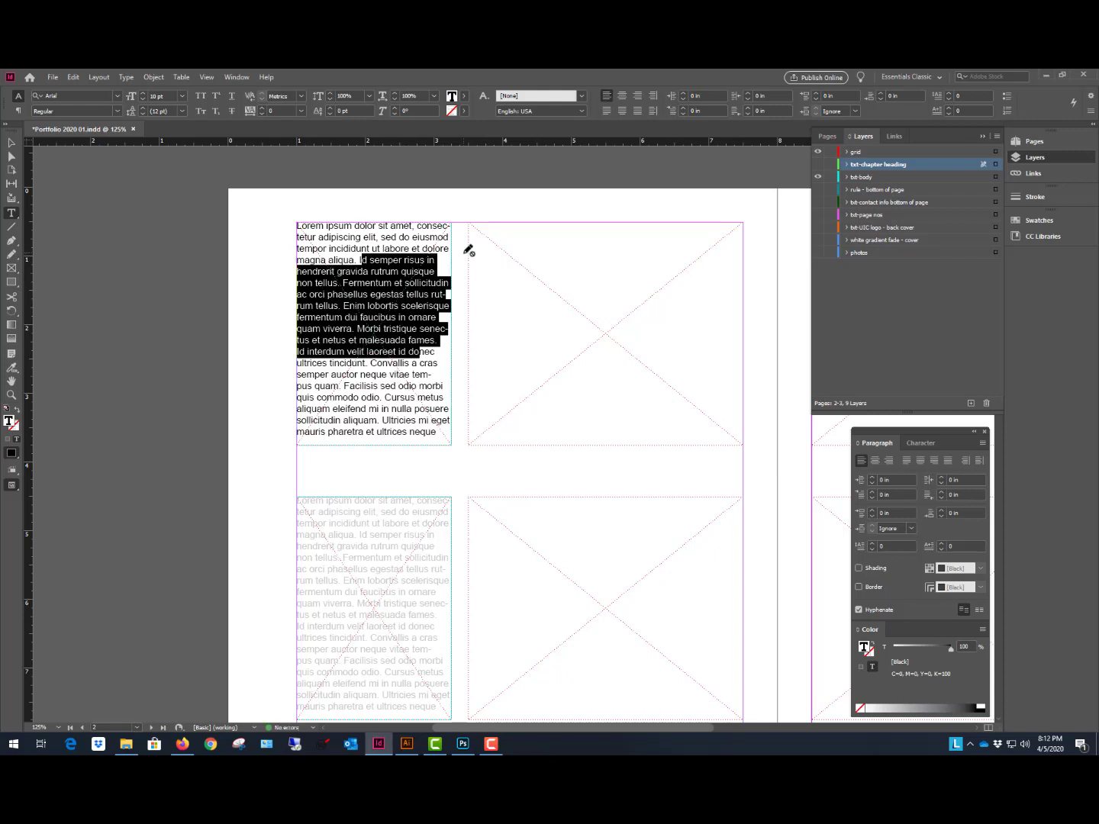
{"action": "left_click", "coordinate": [11, 143]}
{"action": "left_click", "coordinate": [154, 262]}
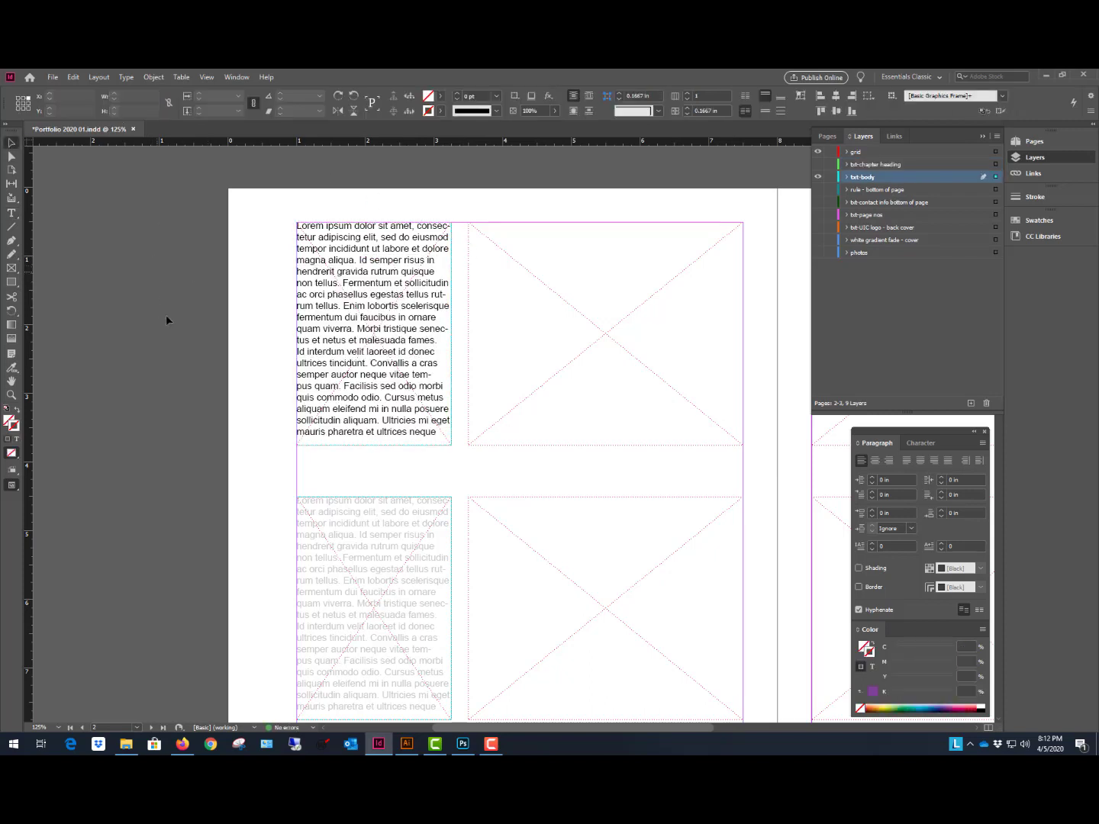
Examine how the body text frames fit the grid cells on the spreads.
{"action": "scroll", "coordinate": [166, 318], "scroll_direction": "down", "scroll_amount": 2}
{"action": "scroll", "coordinate": [168, 329], "scroll_direction": "down", "scroll_amount": 1}
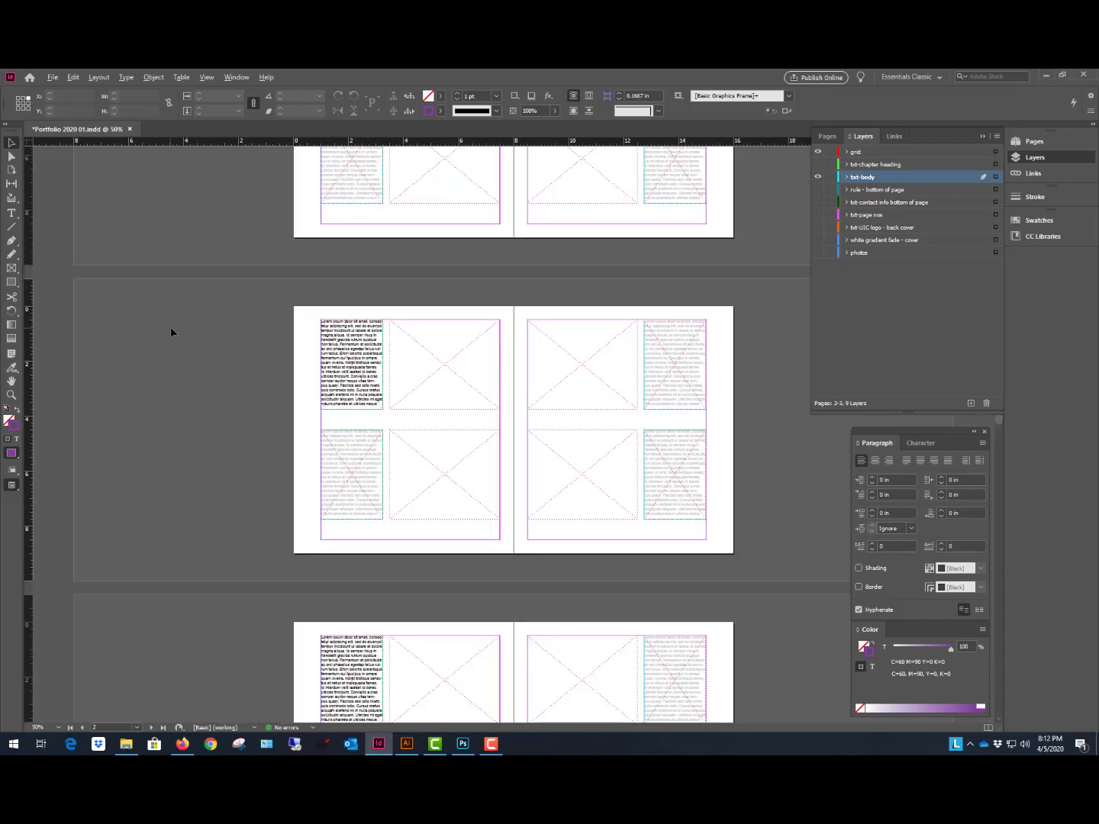
{"action": "scroll", "coordinate": [496, 357], "scroll_direction": "up", "scroll_amount": 1}
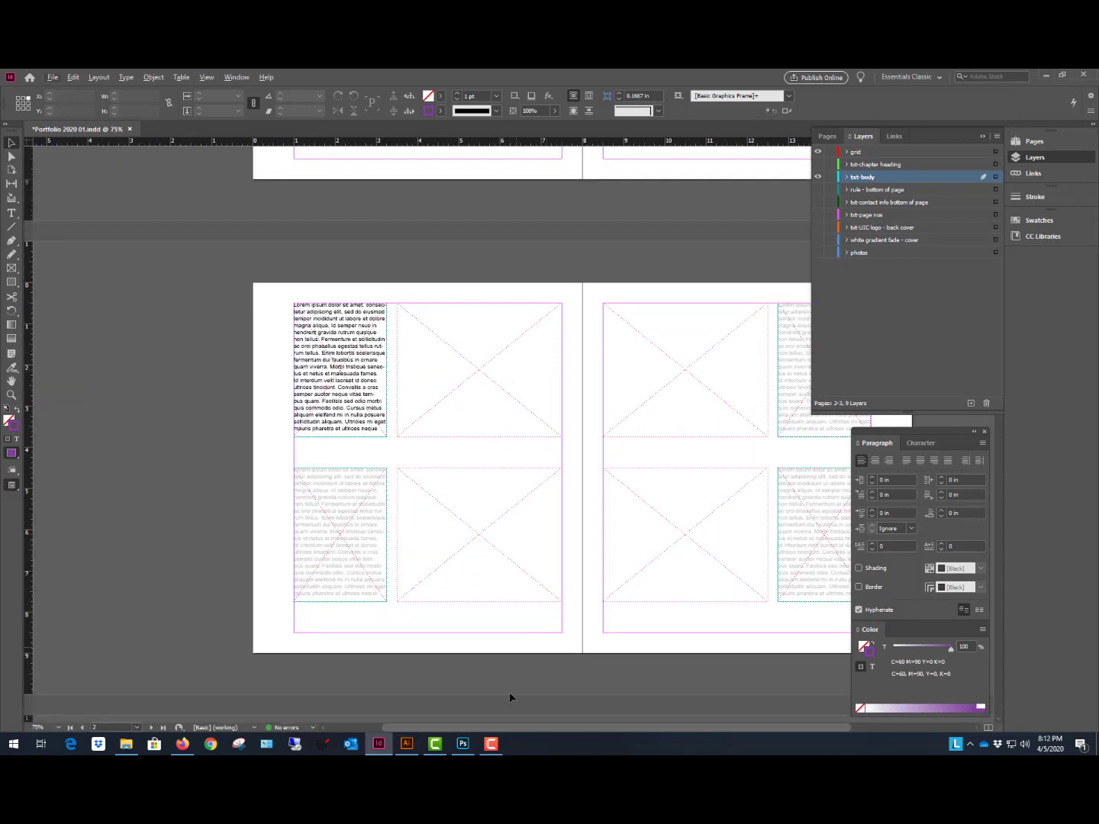
{"action": "left_click_drag", "start_coordinate": [467, 728], "coordinate": [537, 729]}
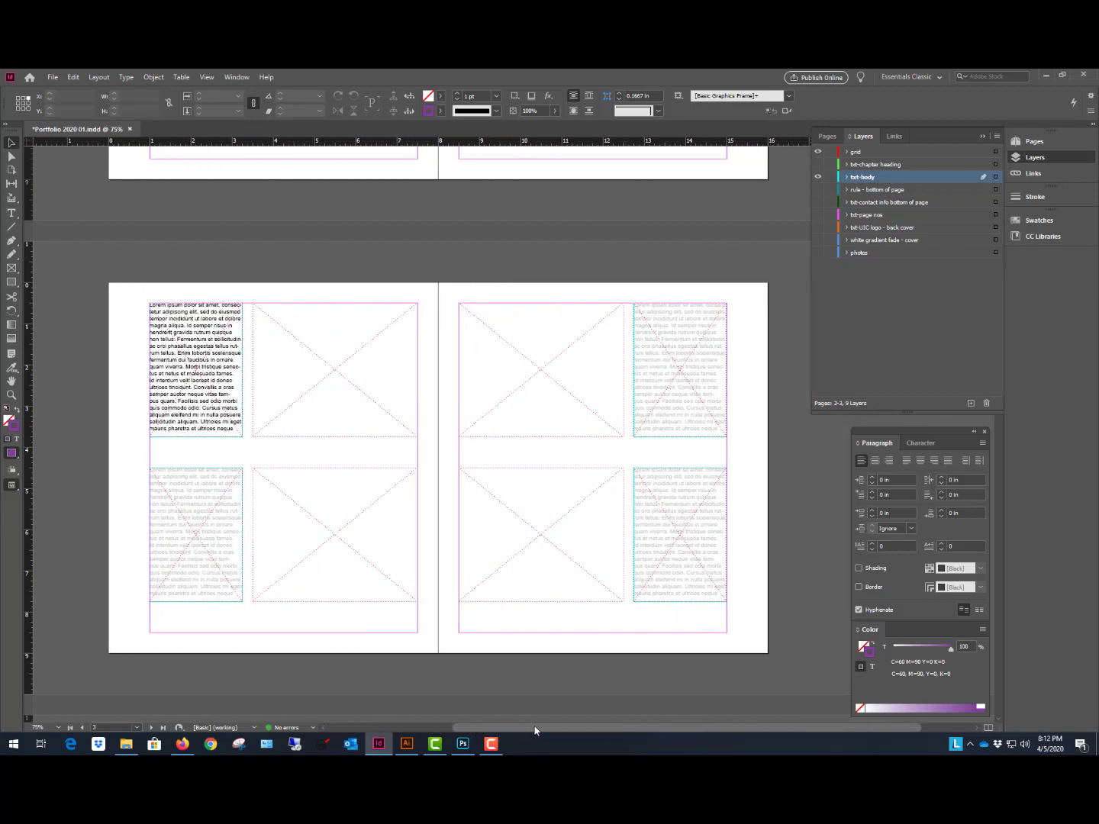
{"action": "scroll", "coordinate": [479, 338], "scroll_direction": "down", "scroll_amount": 1}
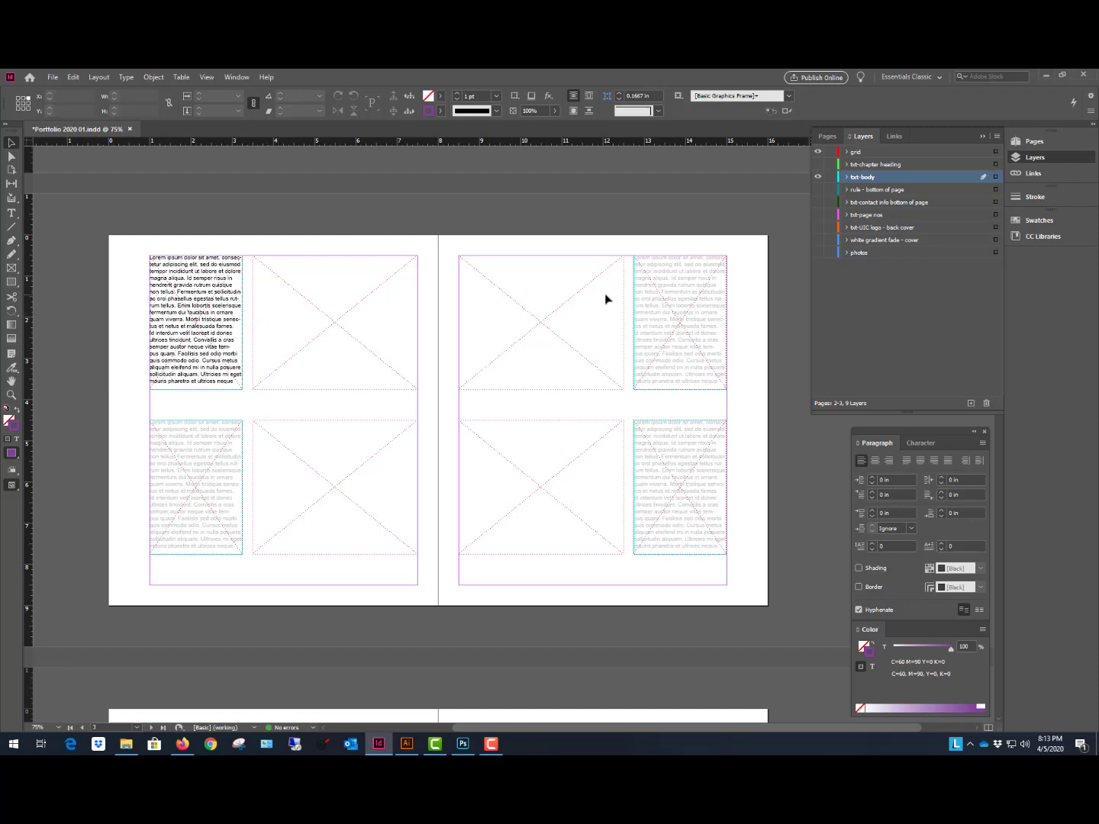
{"action": "scroll", "coordinate": [605, 302], "scroll_direction": "down", "scroll_amount": 3}
{"action": "scroll", "coordinate": [599, 313], "scroll_direction": "down", "scroll_amount": 8}
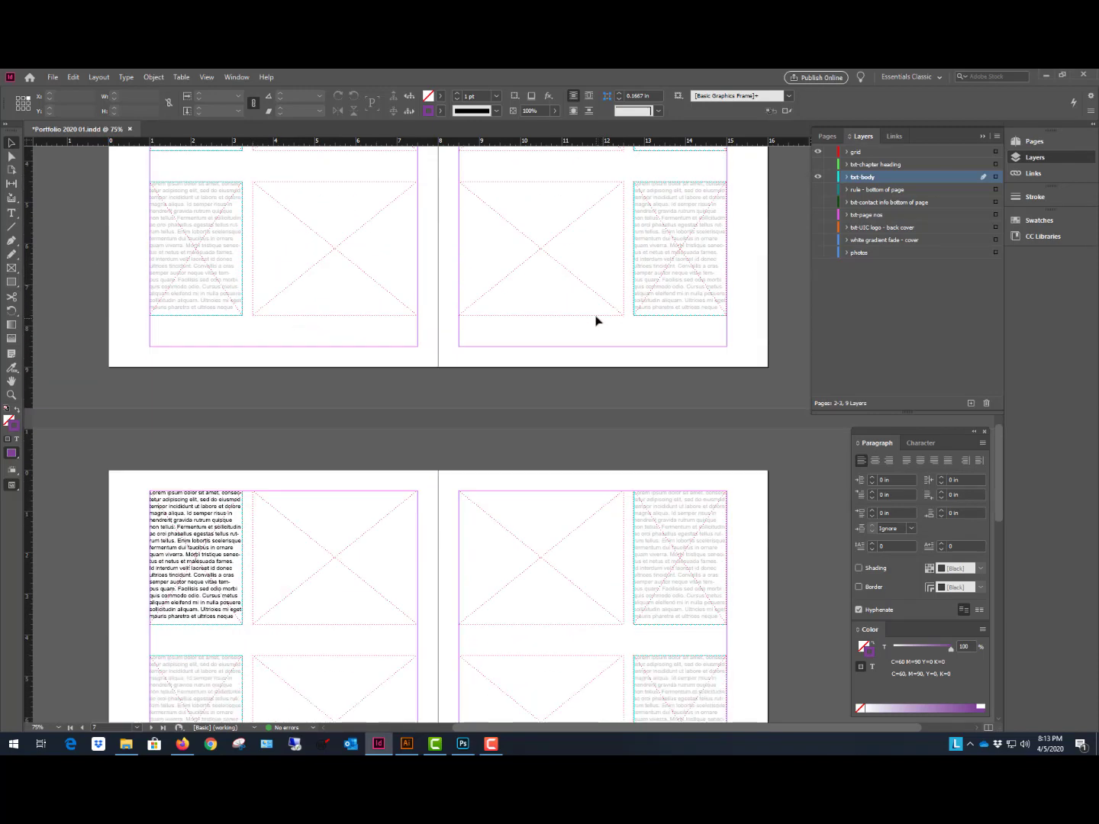
{"action": "scroll", "coordinate": [537, 434], "scroll_direction": "up", "scroll_amount": 5}
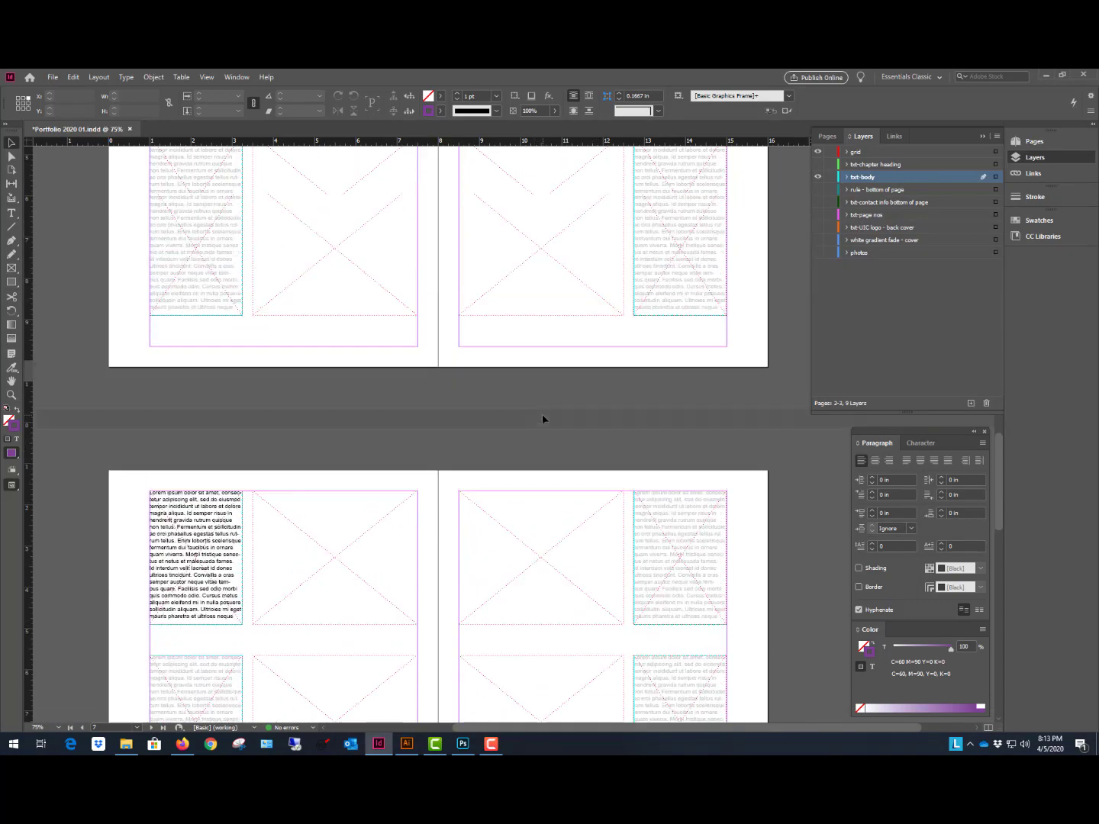
Toggle the txt-body layer off and back on to compare the spread with and without body text.
{"action": "scroll", "coordinate": [543, 419], "scroll_direction": "up", "scroll_amount": 5}
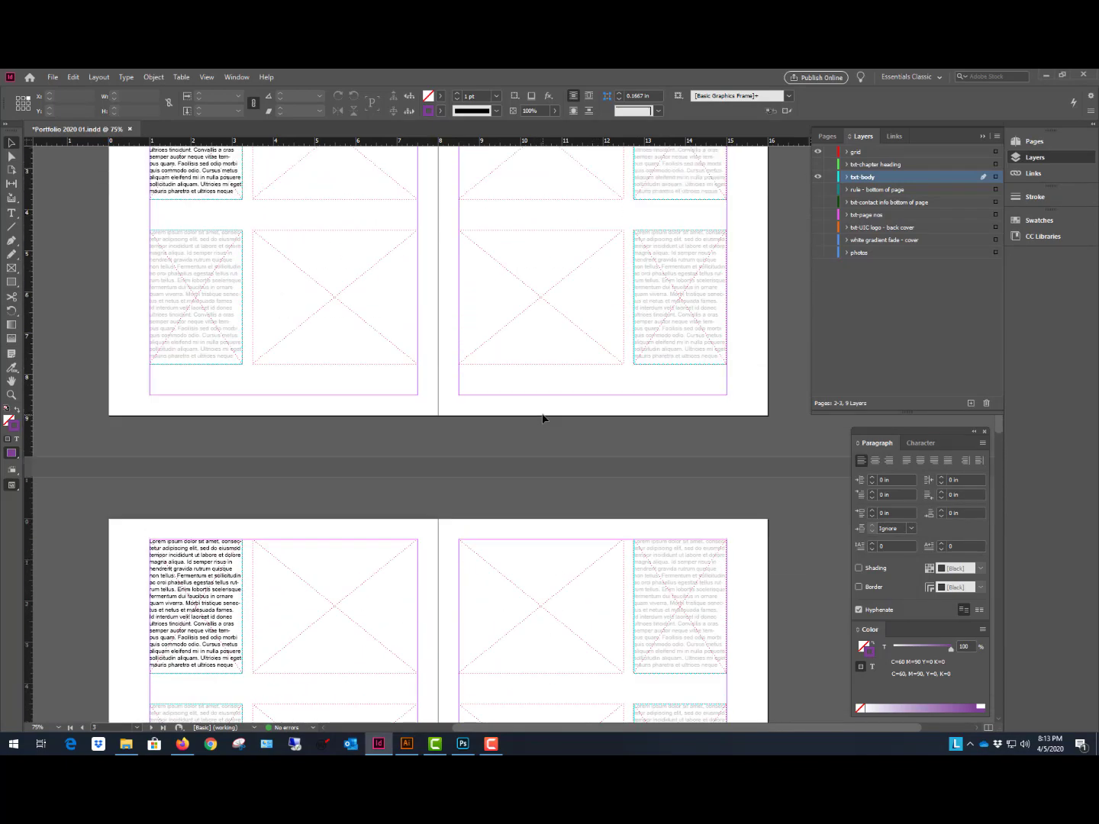
{"action": "scroll", "coordinate": [543, 419], "scroll_direction": "up", "scroll_amount": 5}
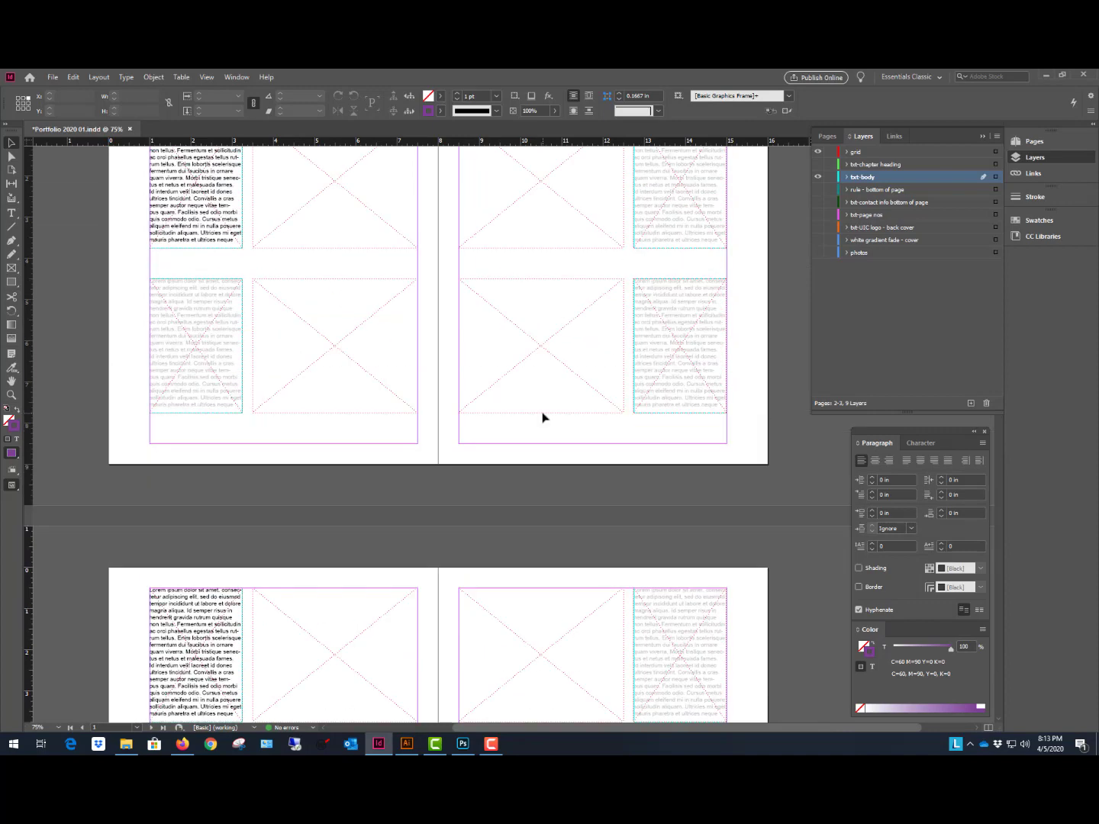
{"action": "scroll", "coordinate": [546, 394], "scroll_direction": "down", "scroll_amount": 5}
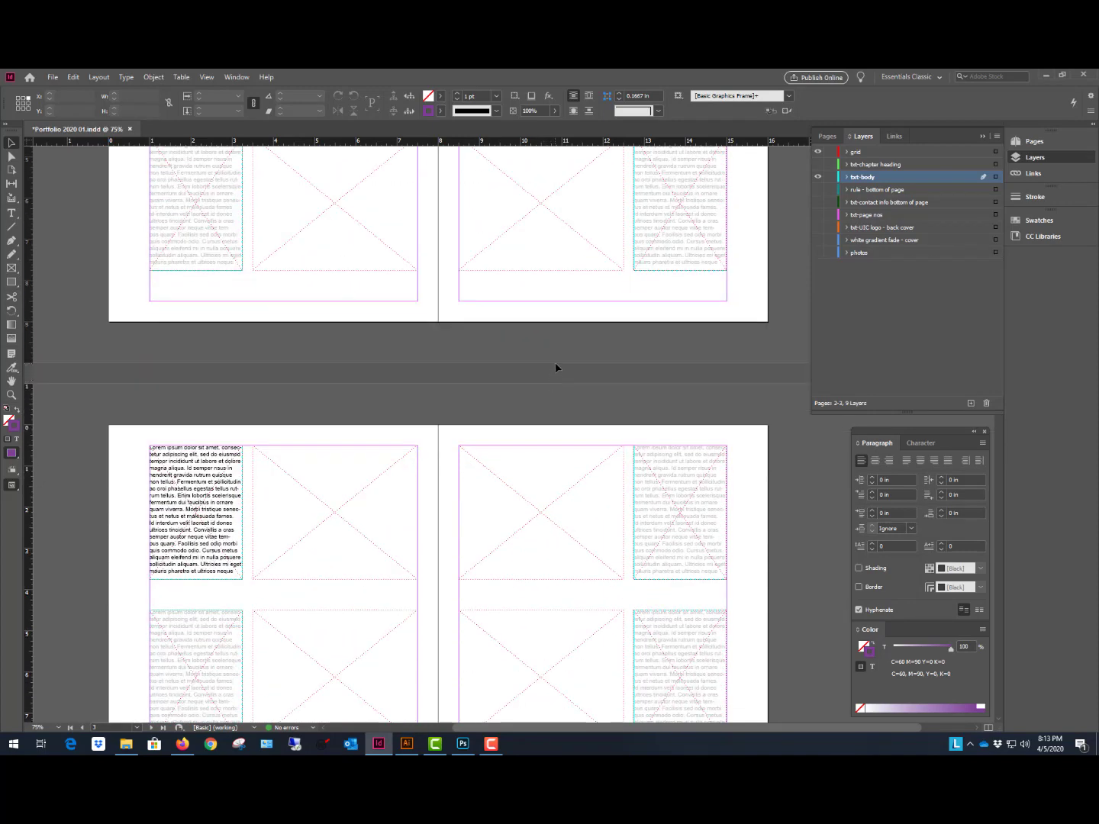
{"action": "scroll", "coordinate": [551, 350], "scroll_direction": "down", "scroll_amount": 3}
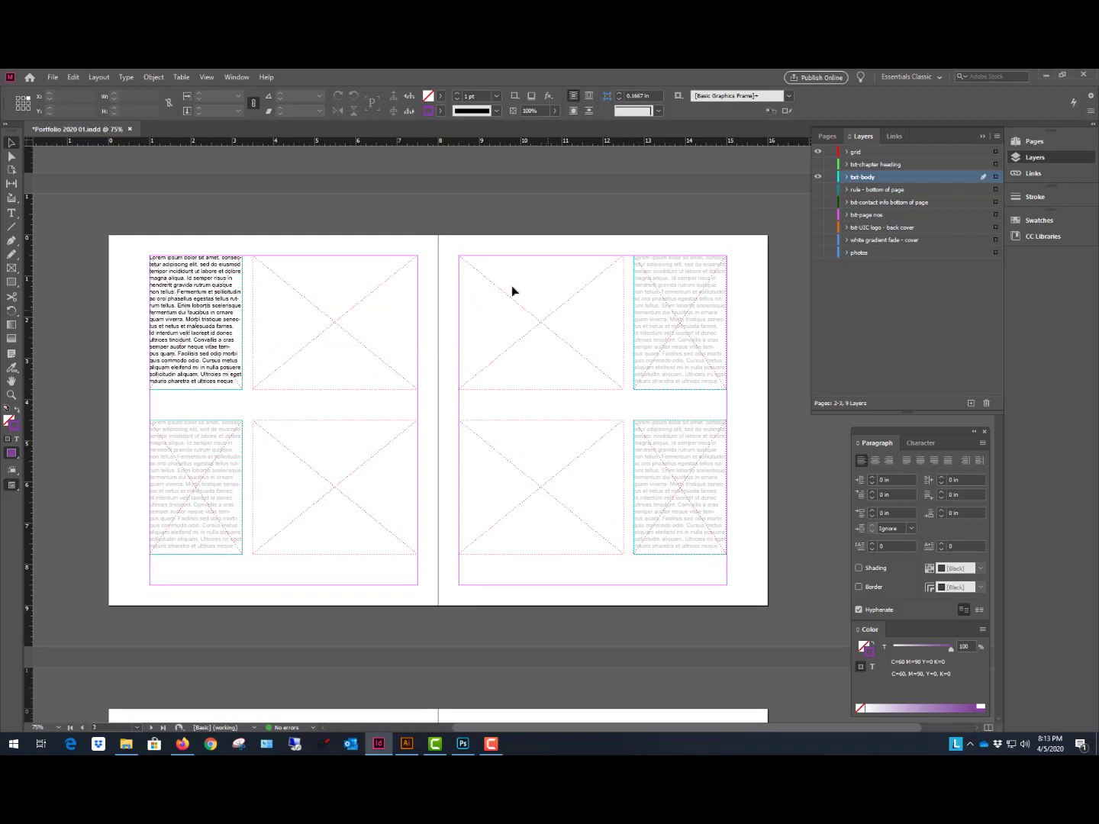
{"action": "left_click", "coordinate": [817, 178]}
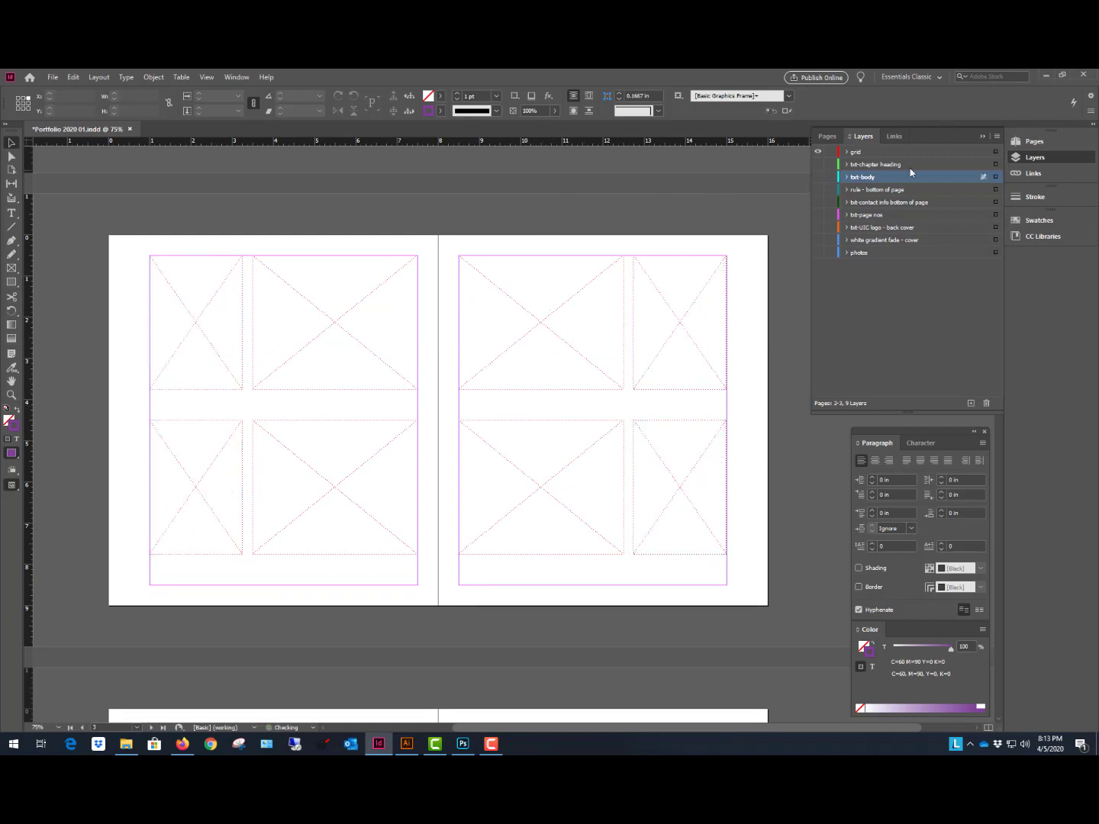
{"action": "left_click", "coordinate": [818, 177]}
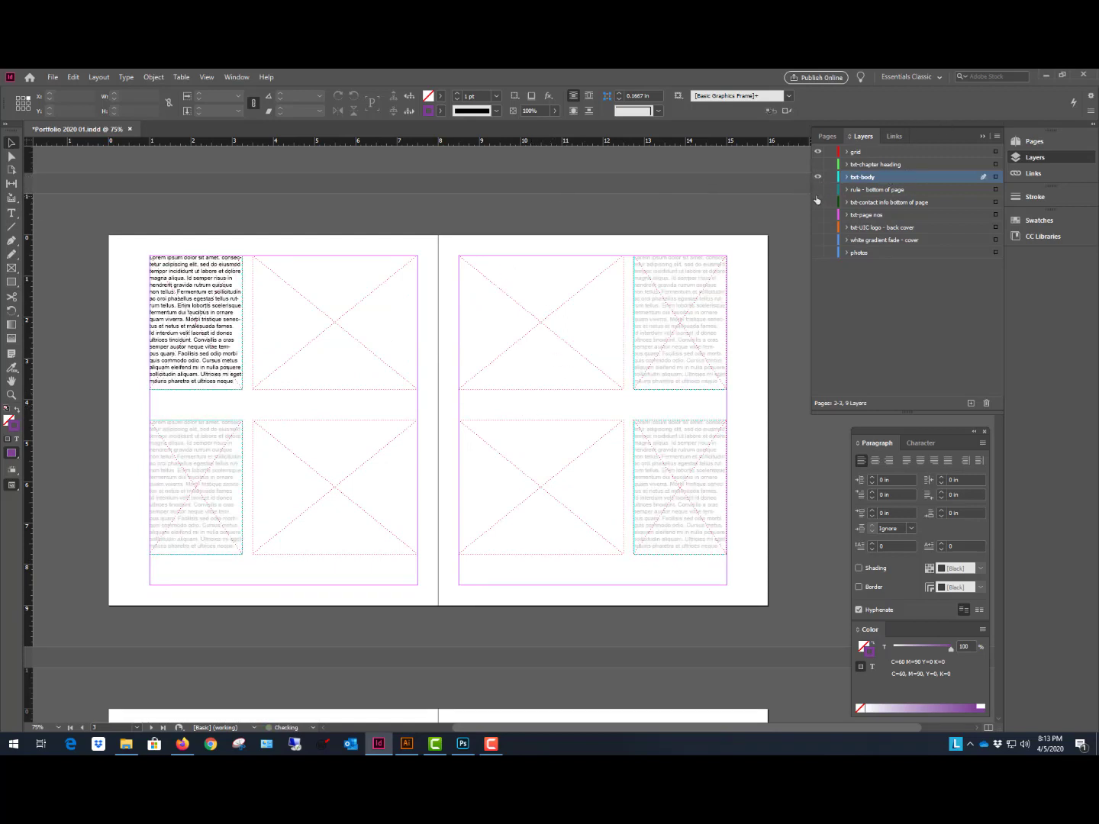
Show the "rule - bottom of page" and "txt-contact info bottom of page" layers.
{"action": "left_click", "coordinate": [818, 191]}
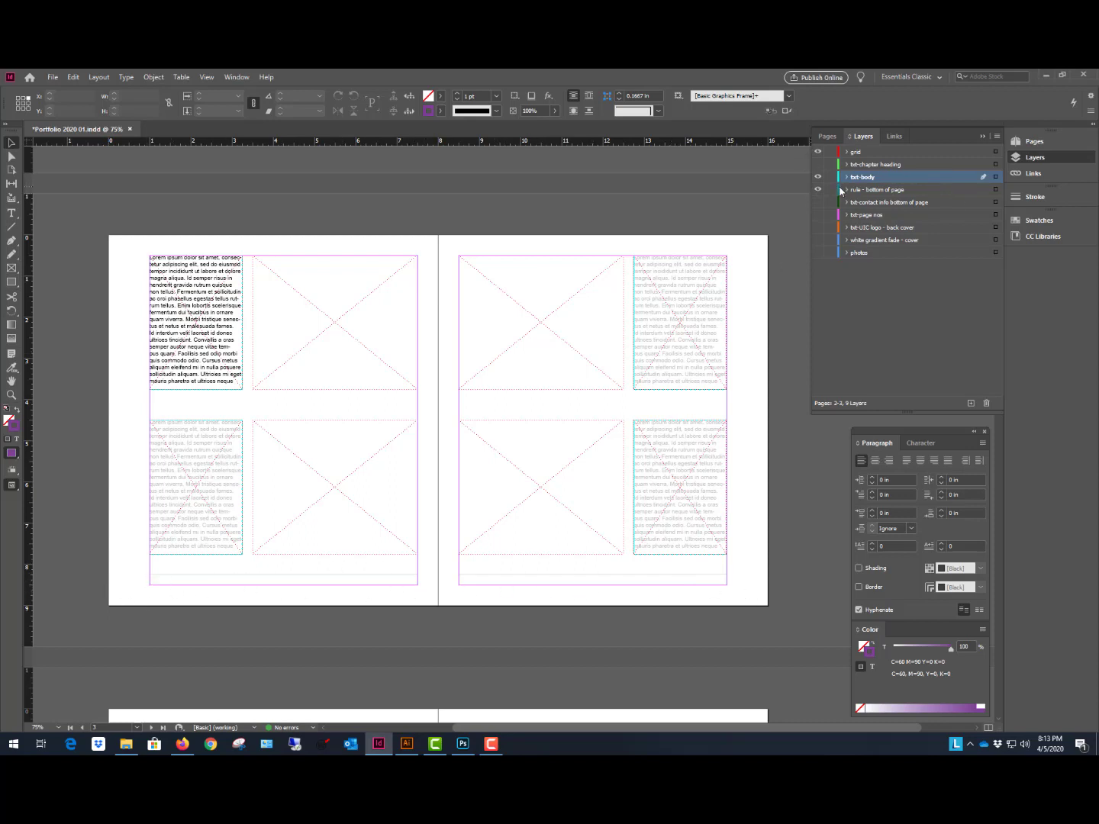
{"action": "left_click", "coordinate": [818, 202]}
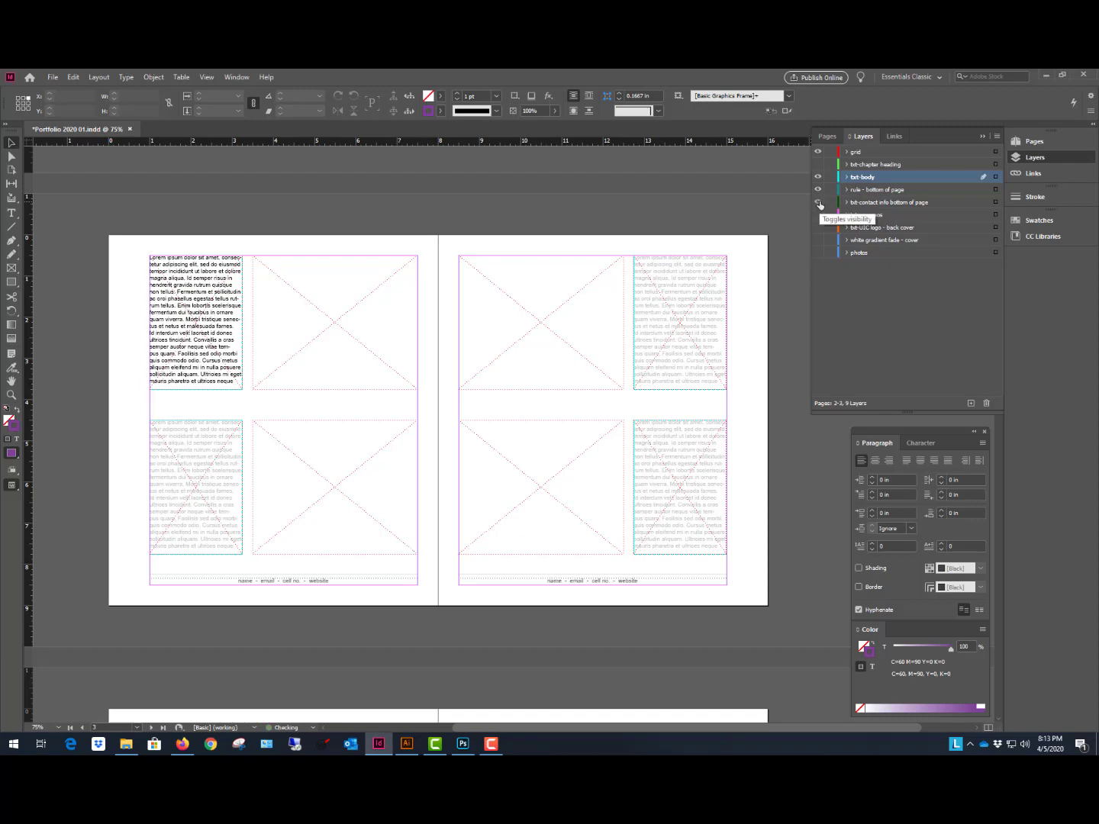
Examine the bottom rule and contact information line on the pages of the successive spreads.
{"action": "scroll", "coordinate": [568, 419], "scroll_direction": "down", "scroll_amount": 6}
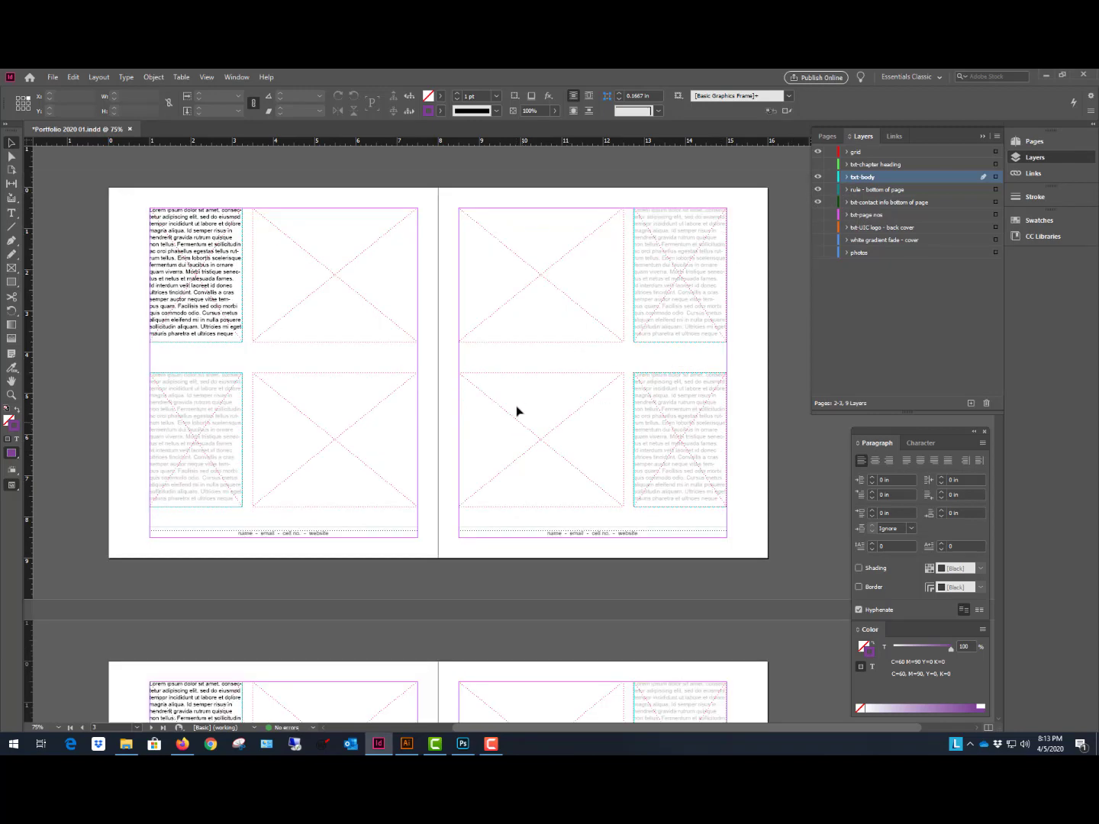
{"action": "scroll", "coordinate": [527, 412], "scroll_direction": "down", "scroll_amount": 3}
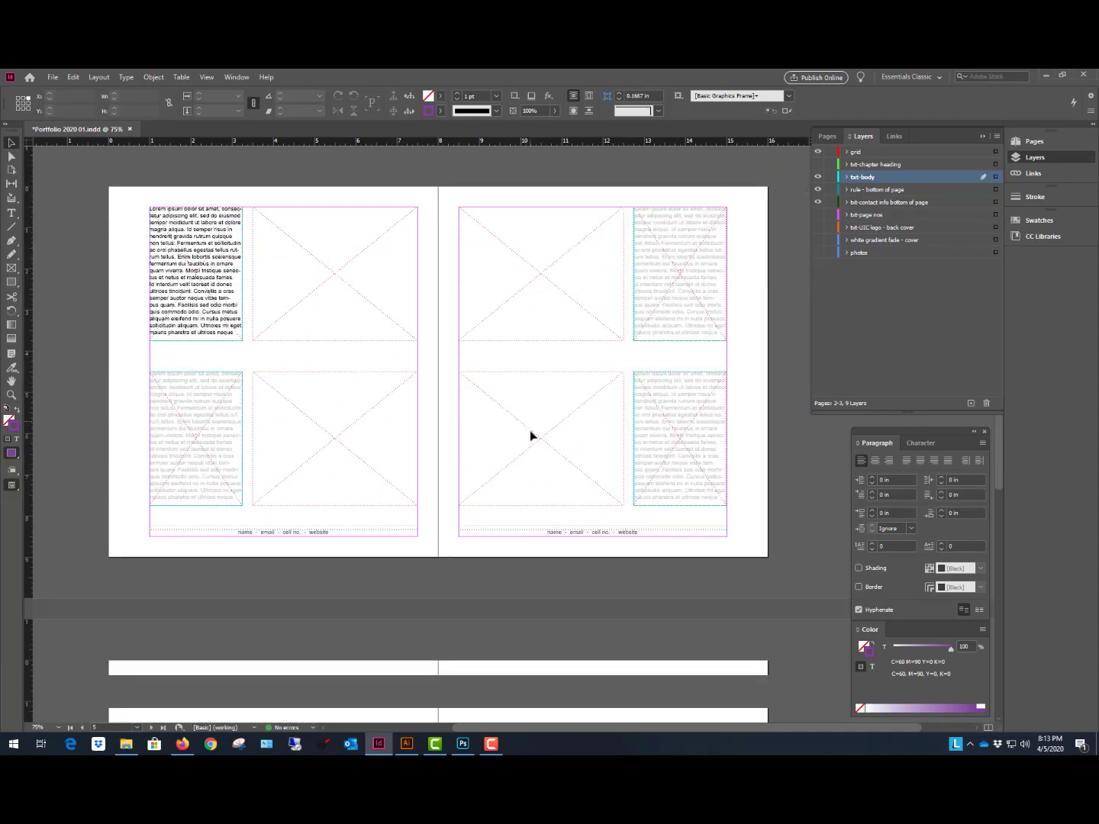
{"action": "scroll", "coordinate": [543, 443], "scroll_direction": "up", "scroll_amount": 6}
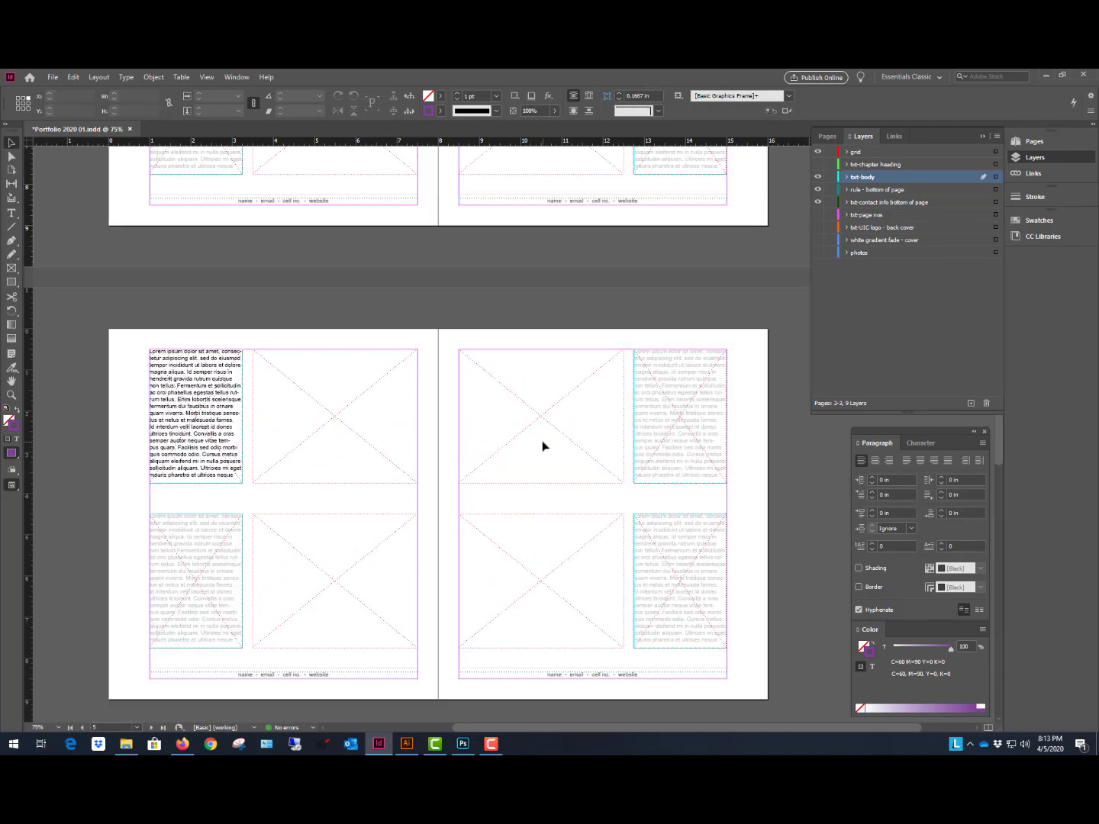
{"action": "scroll", "coordinate": [543, 446], "scroll_direction": "down", "scroll_amount": 6}
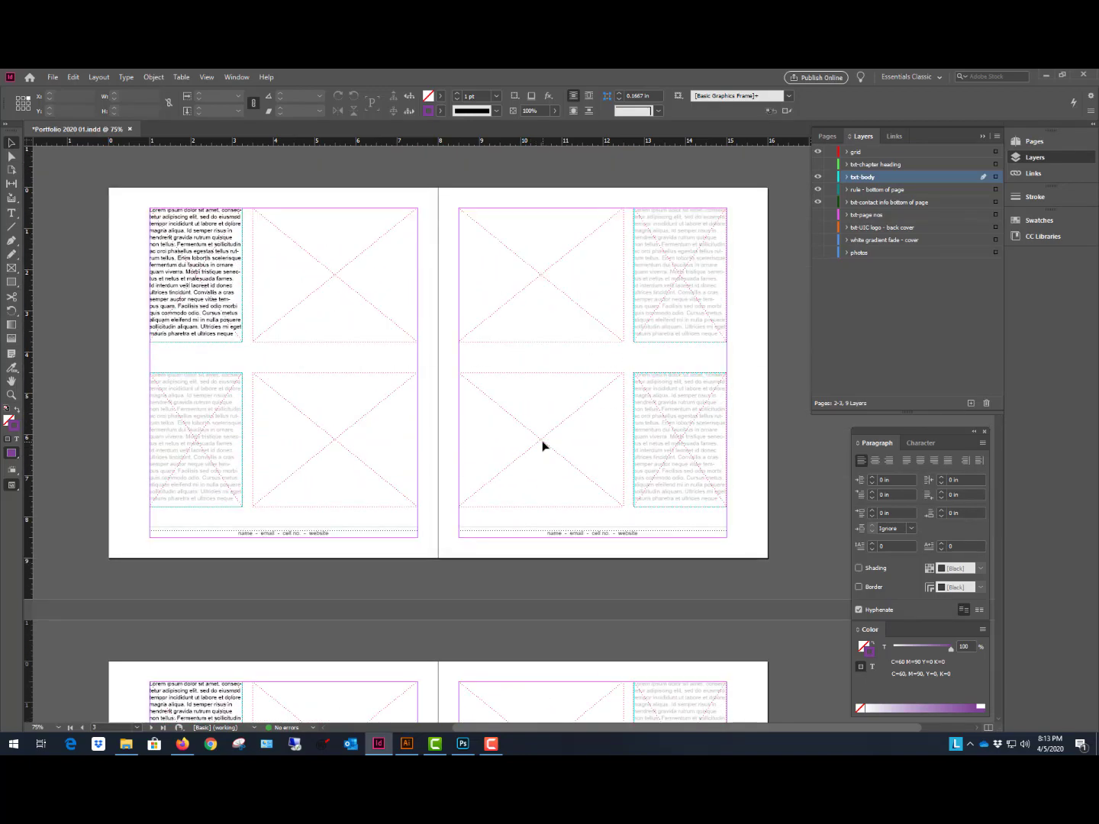
{"action": "scroll", "coordinate": [543, 445], "scroll_direction": "up", "scroll_amount": 3}
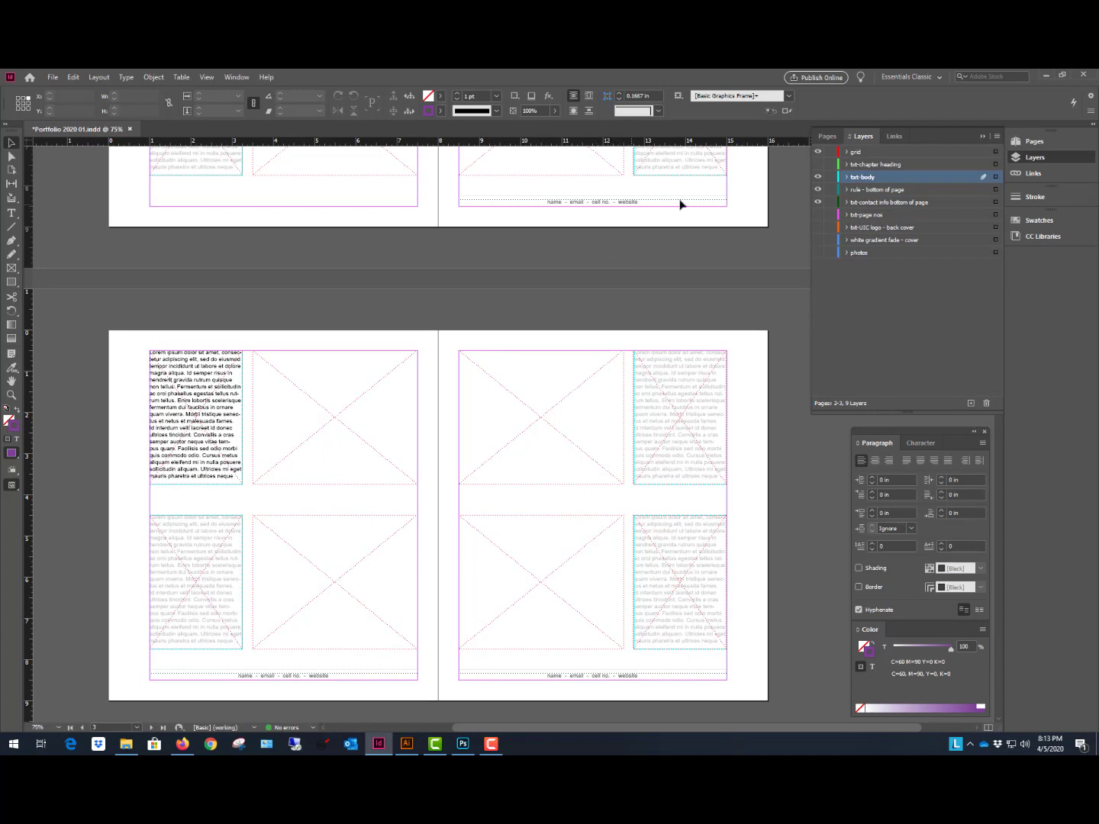
{"action": "scroll", "coordinate": [657, 233], "scroll_direction": "down", "scroll_amount": 1}
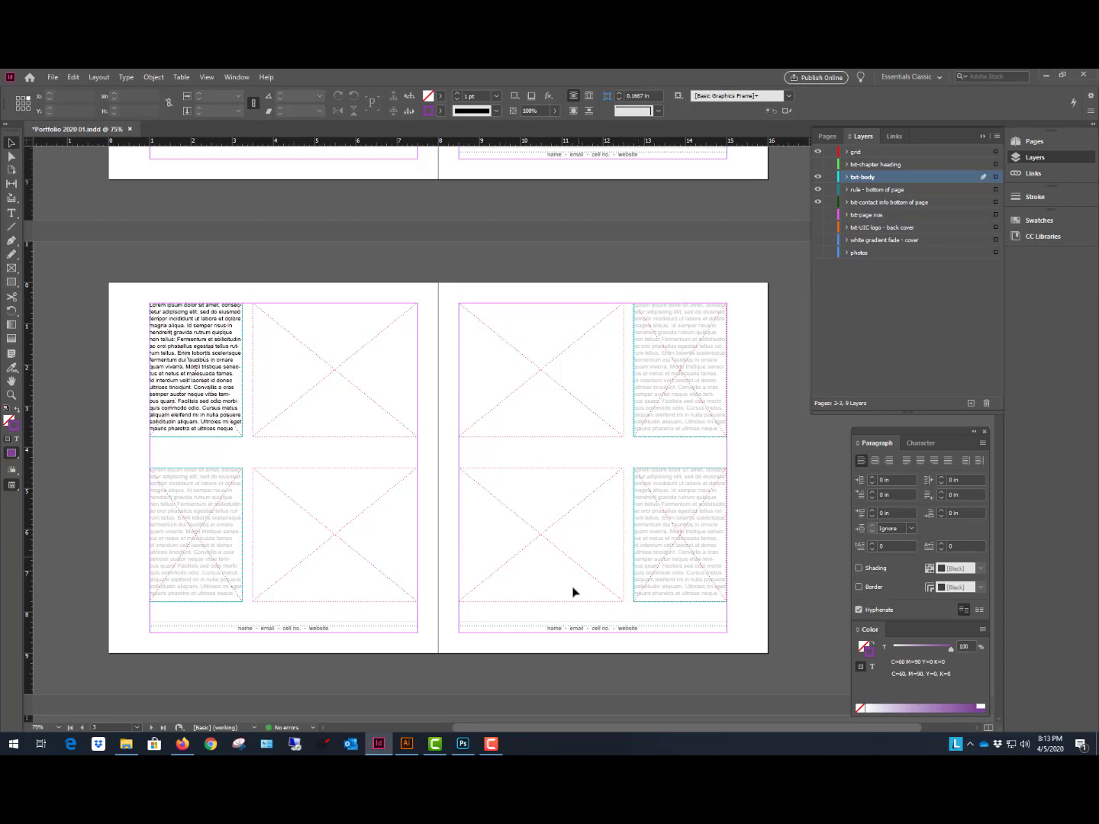
{"action": "scroll", "coordinate": [662, 392], "scroll_direction": "up", "scroll_amount": 3}
{"action": "scroll", "coordinate": [666, 388], "scroll_direction": "down", "scroll_amount": 2}
{"action": "scroll", "coordinate": [668, 385], "scroll_direction": "down", "scroll_amount": 2}
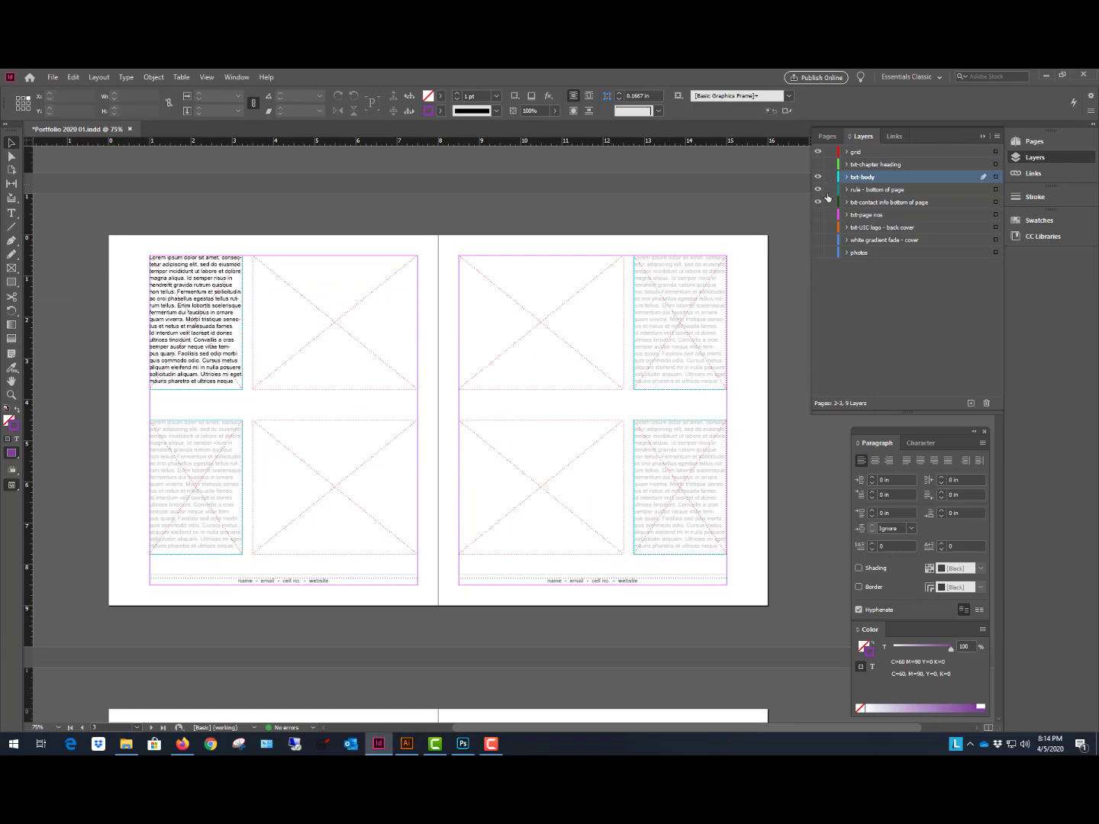
Show the txt-page nos layer and check the page numbers at the outer margins of the spreads.
{"action": "left_click", "coordinate": [817, 216]}
{"action": "scroll", "coordinate": [551, 380], "scroll_direction": "down", "scroll_amount": 7}
{"action": "scroll", "coordinate": [558, 388], "scroll_direction": "down", "scroll_amount": 6}
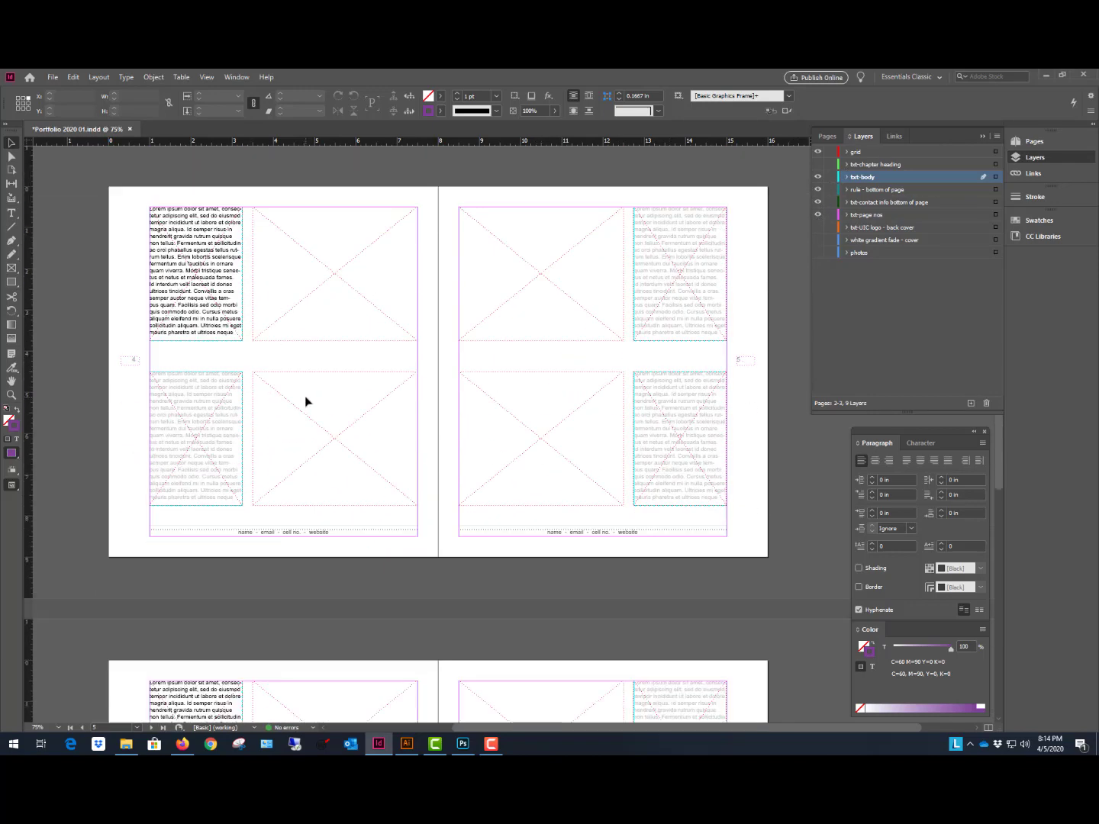
{"action": "scroll", "coordinate": [598, 373], "scroll_direction": "up", "scroll_amount": 10}
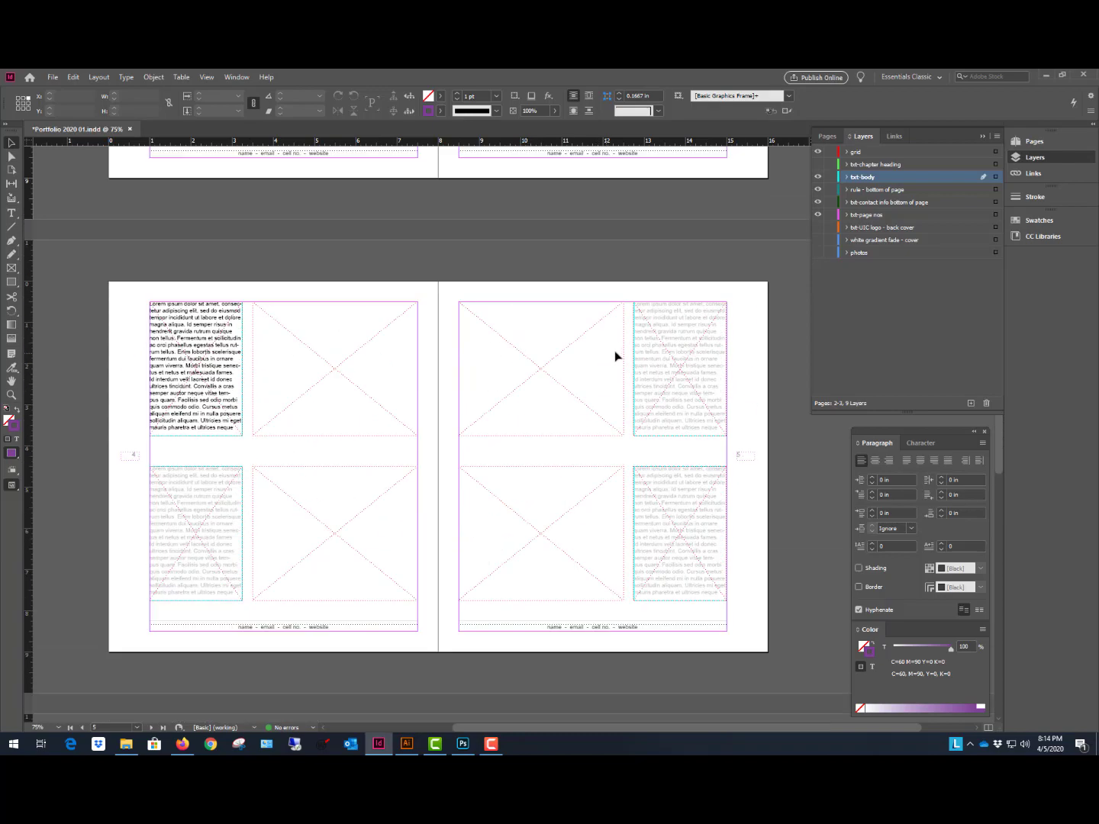
{"action": "scroll", "coordinate": [634, 350], "scroll_direction": "up", "scroll_amount": 2}
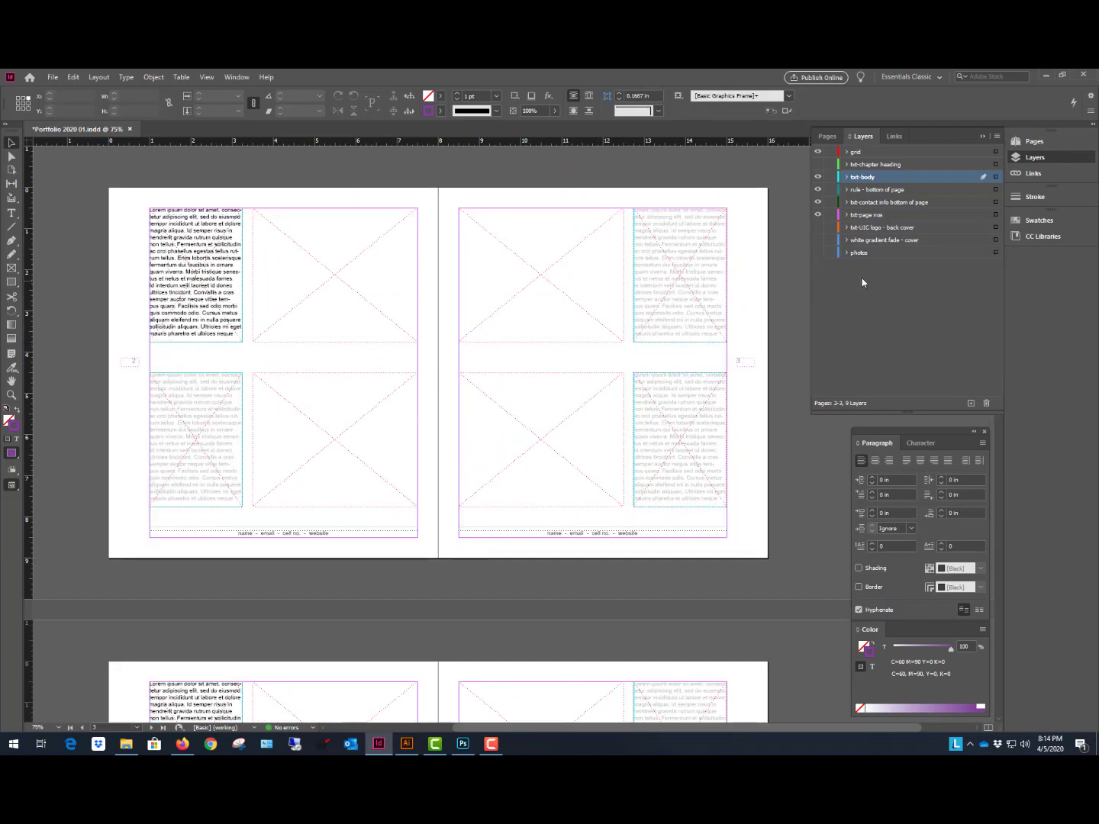
Show the "txt-UIC logo - back cover" layer and view the logo on the back cover page.
{"action": "left_click", "coordinate": [818, 228]}
{"action": "scroll", "coordinate": [583, 277], "scroll_direction": "down", "scroll_amount": 4}
{"action": "scroll", "coordinate": [598, 315], "scroll_direction": "down", "scroll_amount": 20}
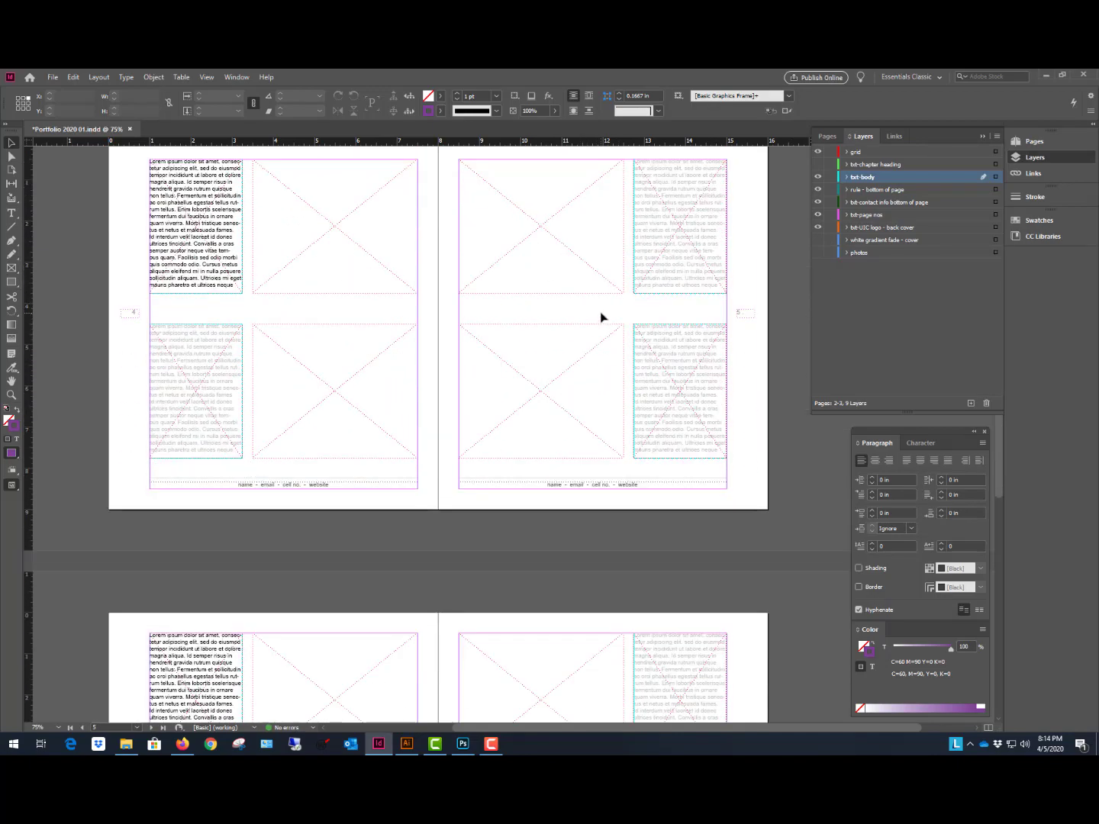
{"action": "scroll", "coordinate": [601, 318], "scroll_direction": "down", "scroll_amount": 12}
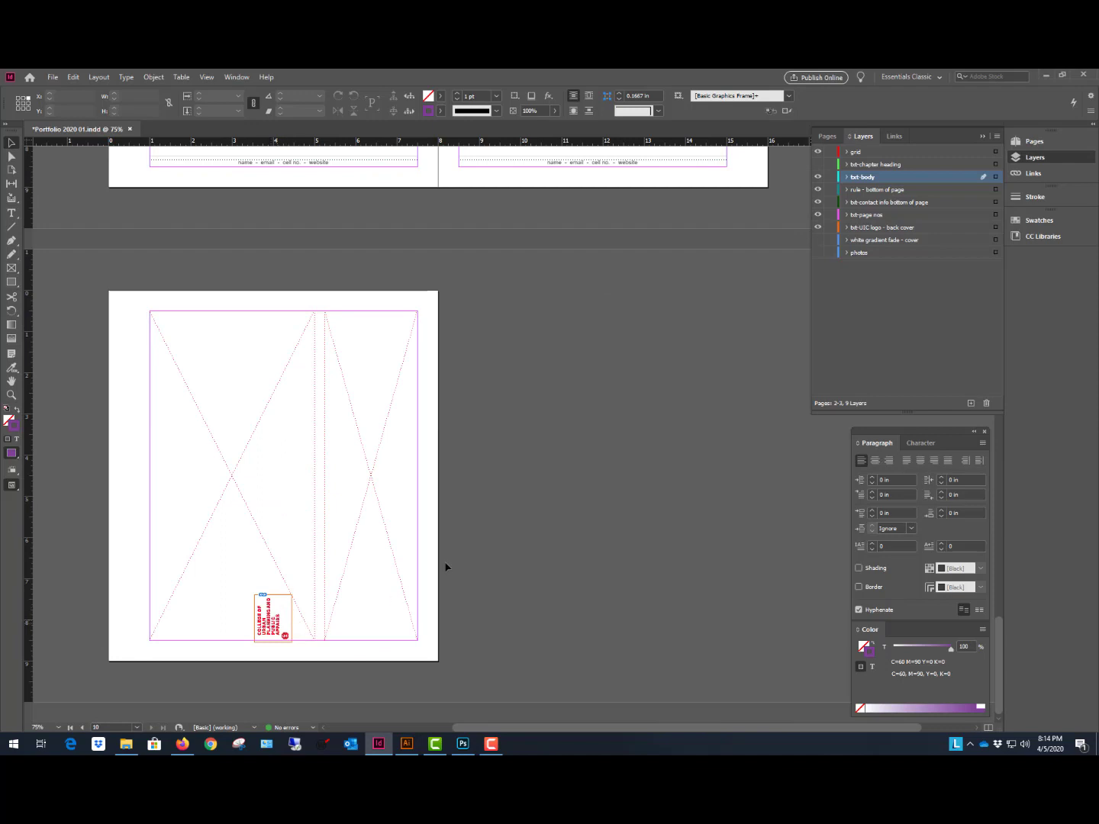
Toggle the back cover logo layer off and back on to show which element it controls.
{"action": "left_click", "coordinate": [817, 228]}
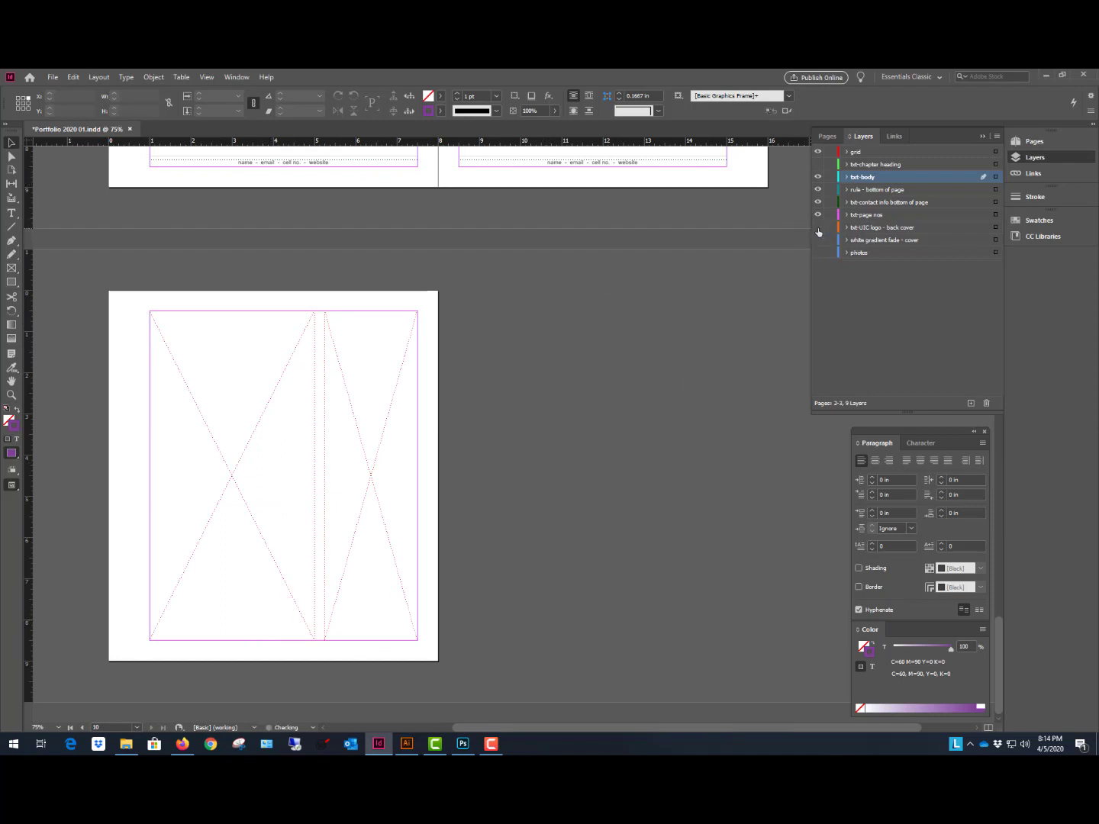
{"action": "scroll", "coordinate": [653, 353], "scroll_direction": "up", "scroll_amount": 1}
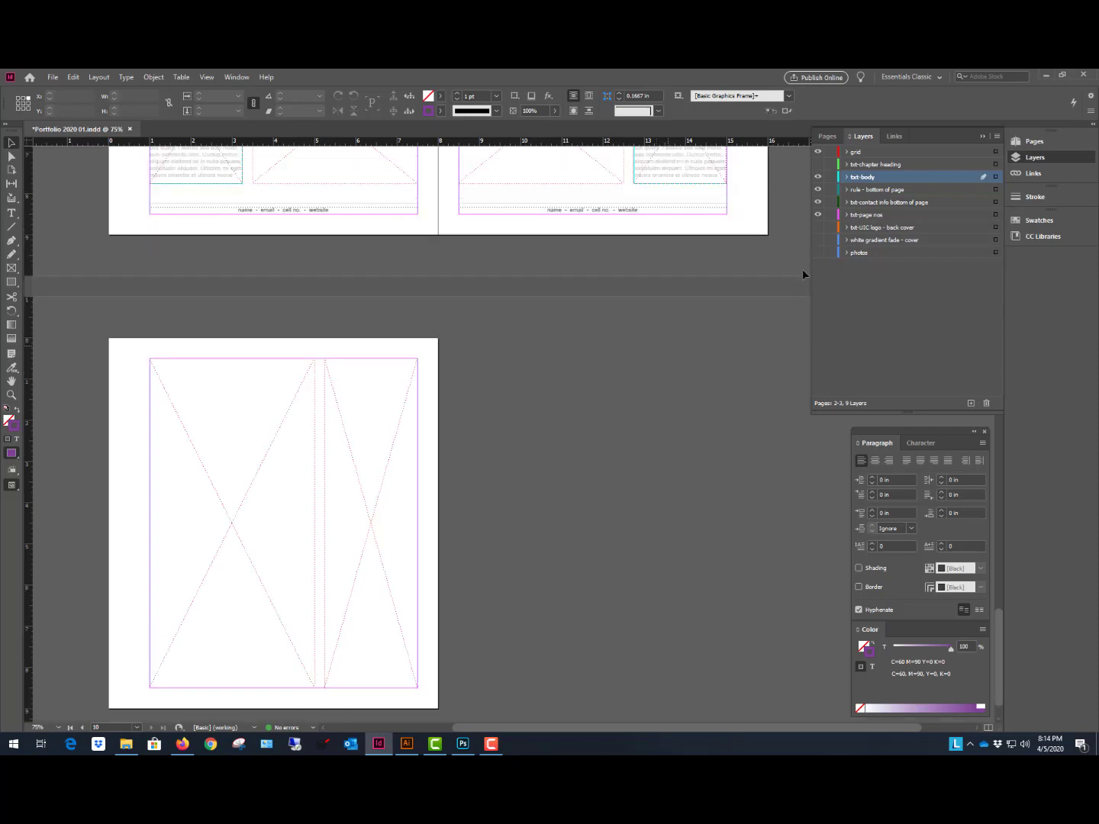
{"action": "left_click", "coordinate": [817, 227]}
{"action": "scroll", "coordinate": [490, 525], "scroll_direction": "down", "scroll_amount": 1}
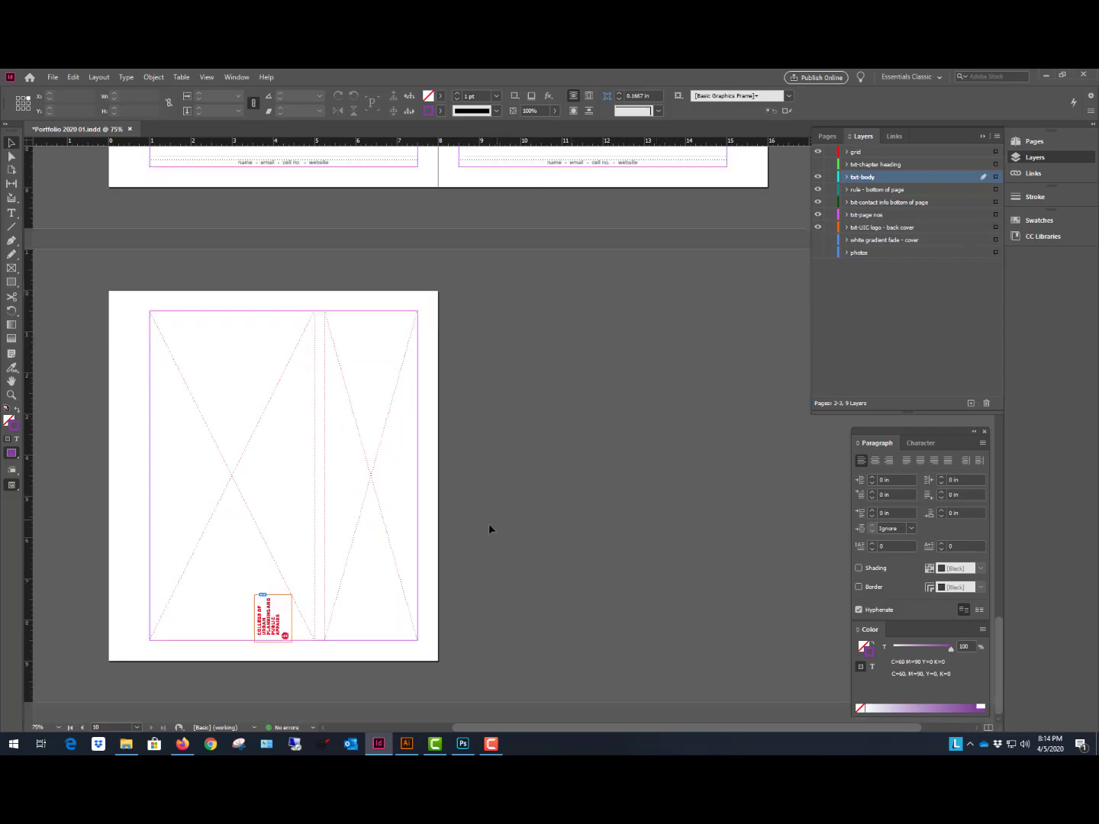
Show the photos layer while viewing the spread with pages 6 and 7.
{"action": "scroll", "coordinate": [610, 433], "scroll_direction": "up", "scroll_amount": 7}
{"action": "scroll", "coordinate": [618, 412], "scroll_direction": "up", "scroll_amount": 7}
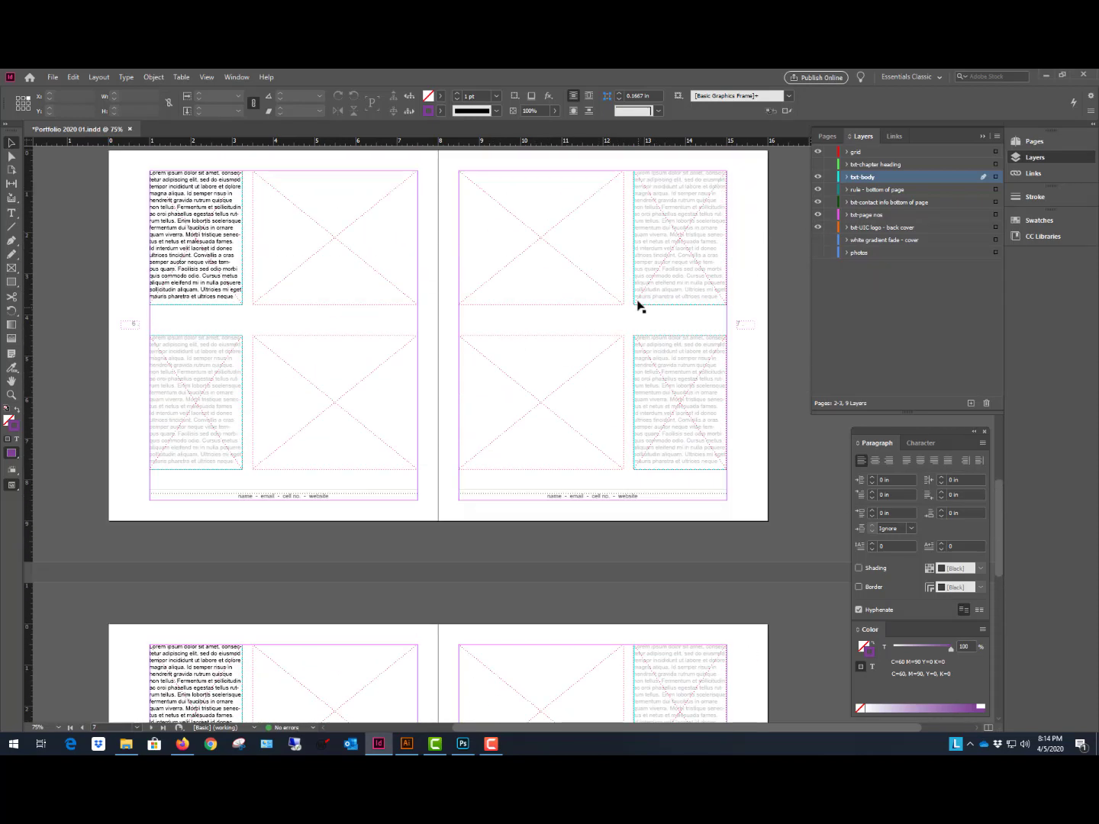
{"action": "left_click", "coordinate": [816, 253]}
{"action": "scroll", "coordinate": [549, 289], "scroll_direction": "up", "scroll_amount": 2}
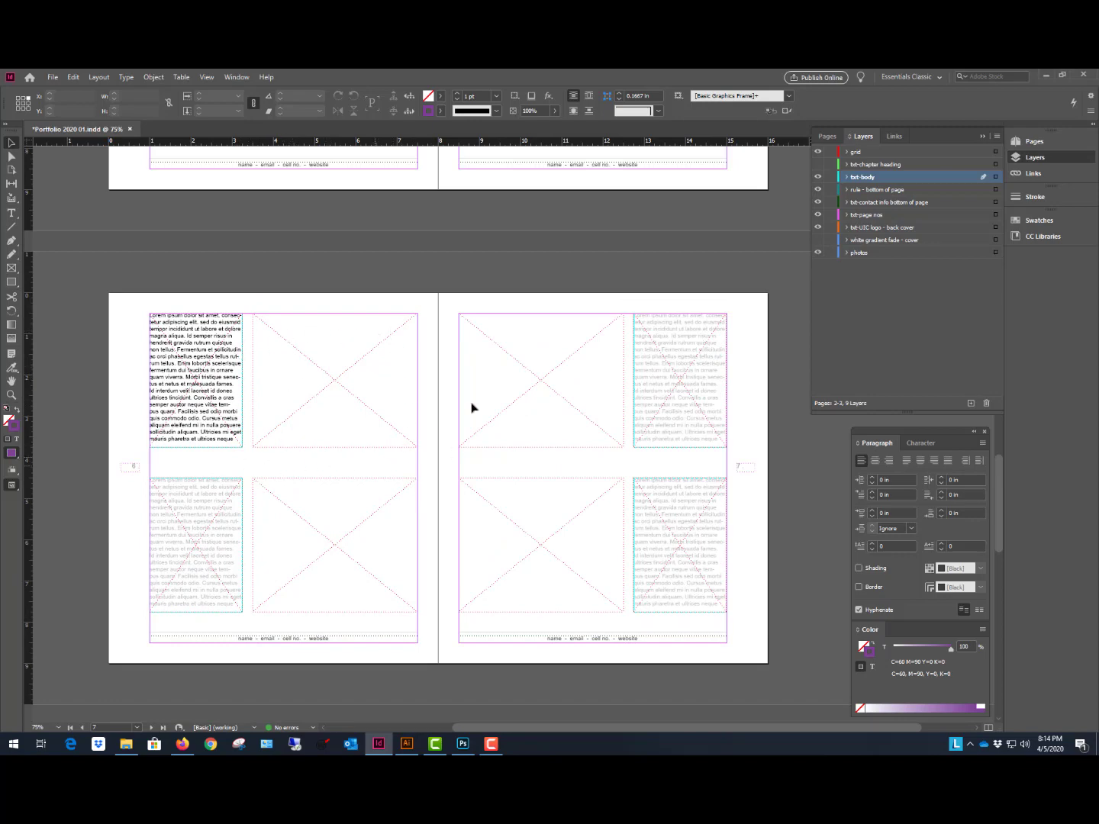
Highlight the front cover's placeholder name and title, then the first lines of its contact details, to point out the editable text.
{"action": "scroll", "coordinate": [649, 357], "scroll_direction": "up", "scroll_amount": 1}
{"action": "scroll", "coordinate": [648, 357], "scroll_direction": "up", "scroll_amount": 6}
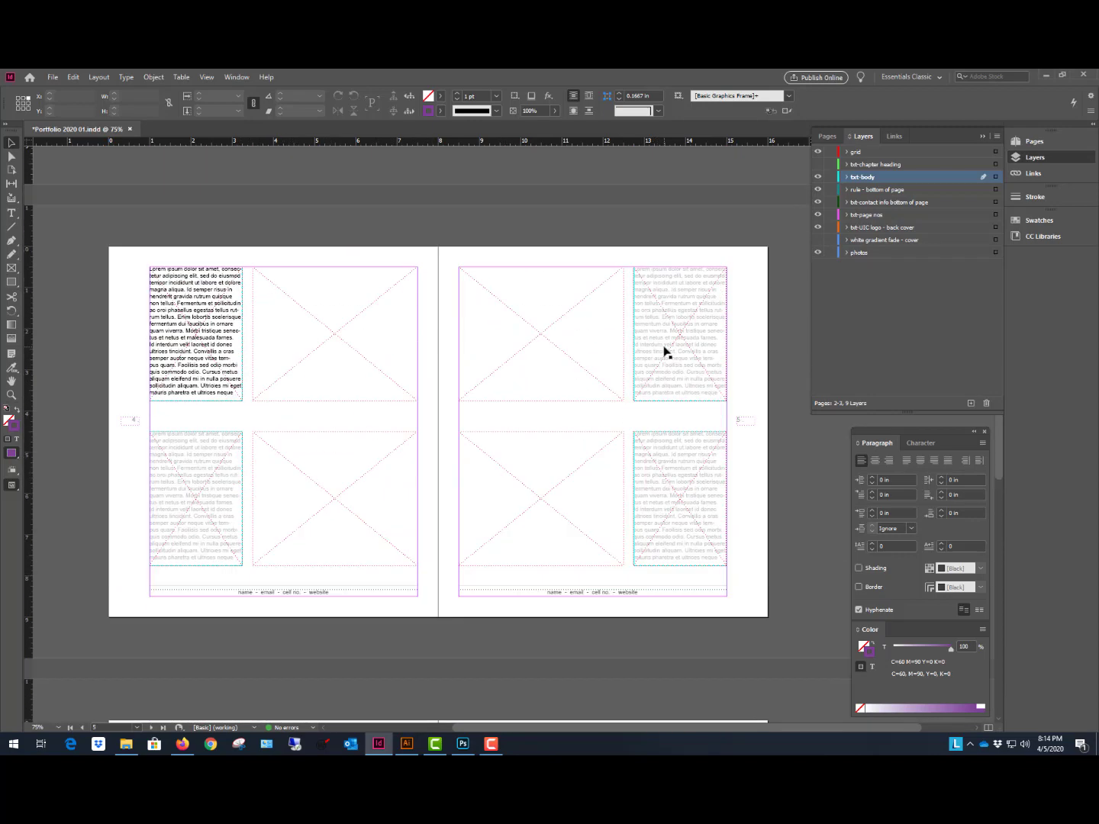
{"action": "scroll", "coordinate": [666, 353], "scroll_direction": "up", "scroll_amount": 6}
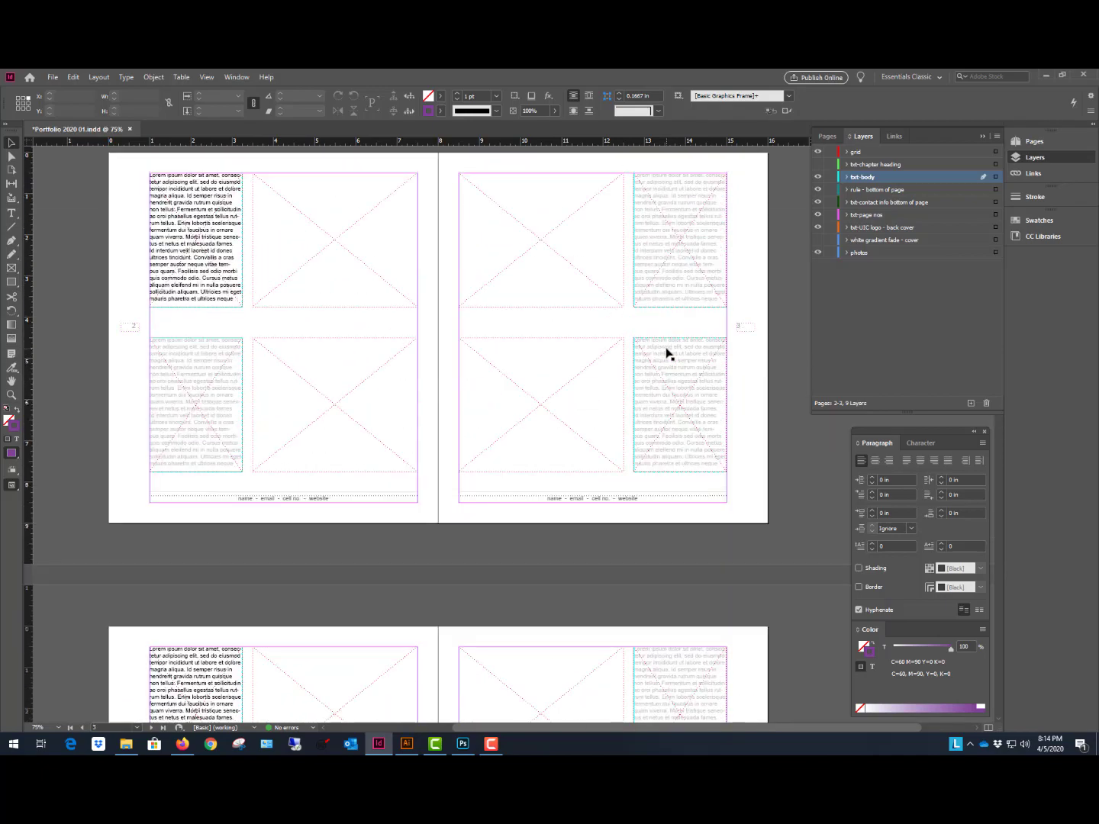
{"action": "scroll", "coordinate": [666, 353], "scroll_direction": "up", "scroll_amount": 5}
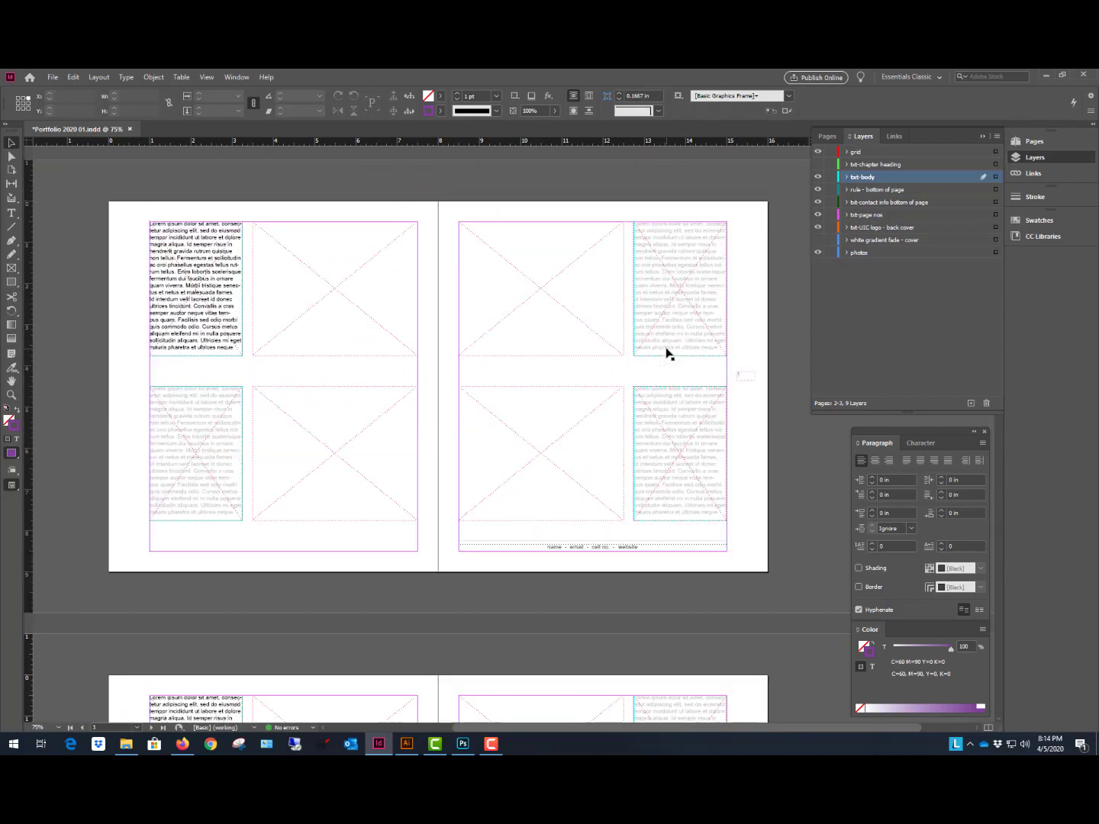
{"action": "scroll", "coordinate": [666, 353], "scroll_direction": "up", "scroll_amount": 1}
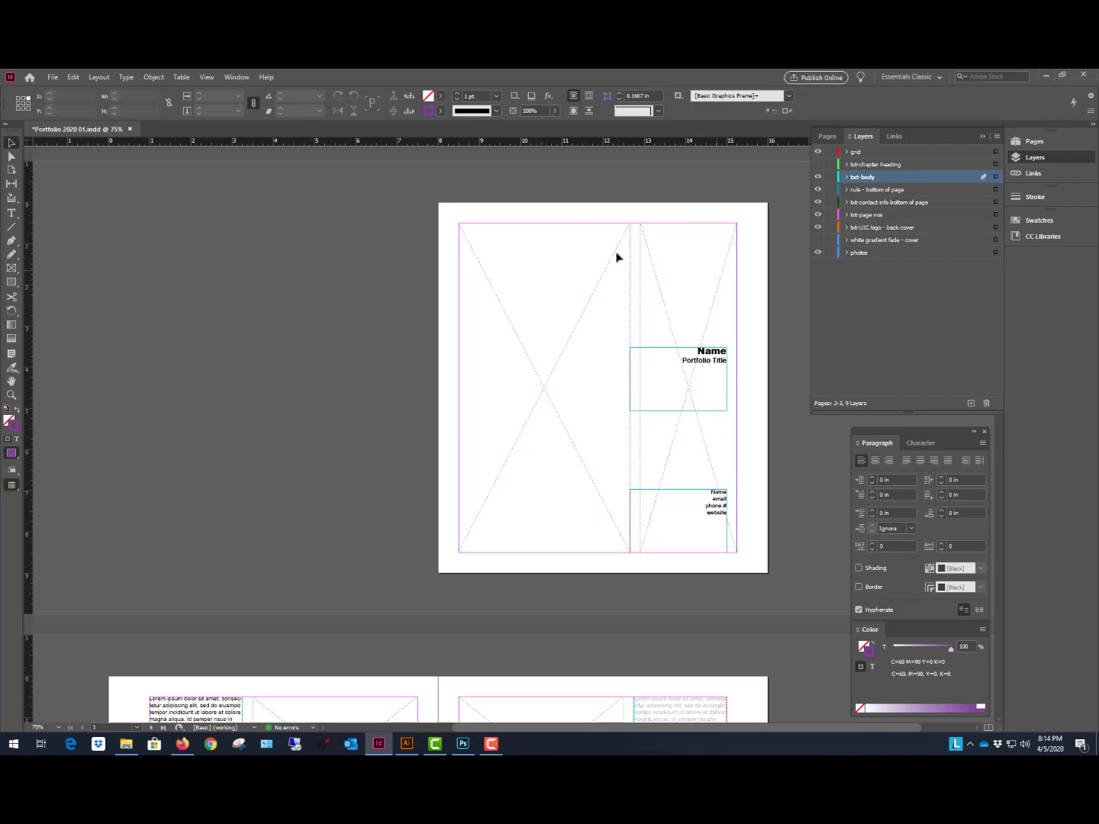
{"action": "double_click", "coordinate": [710, 355]}
{"action": "left_click_drag", "start_coordinate": [697, 349], "coordinate": [753, 373]}
{"action": "left_click_drag", "start_coordinate": [711, 491], "coordinate": [725, 498]}
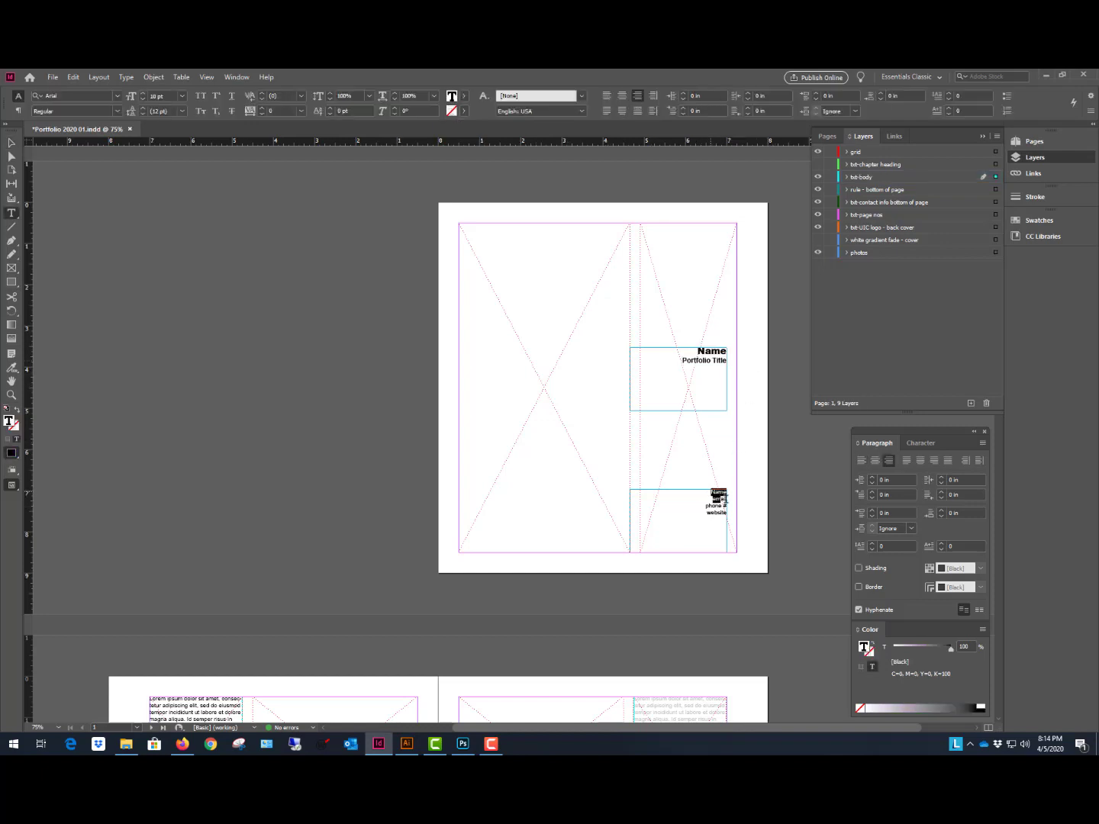
Replace the "Name" placeholder above the portfolio title on the front cover with the author's name, keeping the title on its own line.
{"action": "left_click", "coordinate": [701, 366]}
{"action": "left_click_drag", "start_coordinate": [695, 350], "coordinate": [736, 347]}
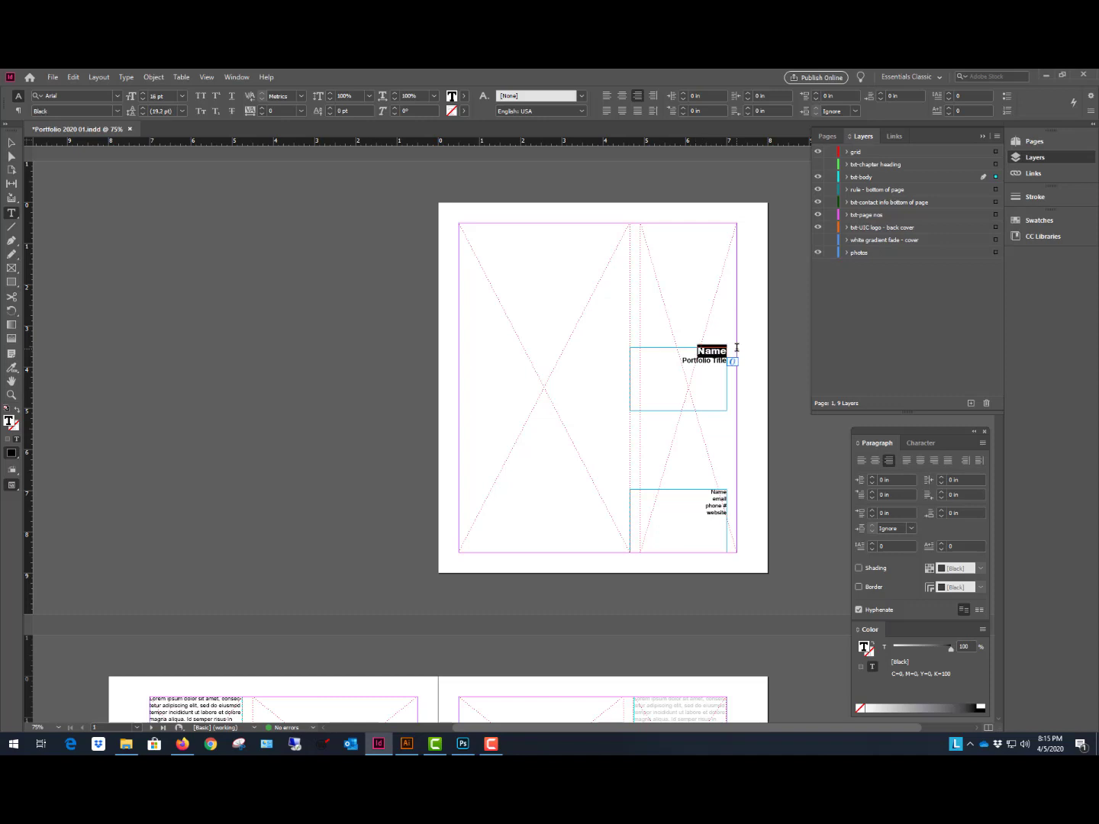
{"action": "type", "text": "J. W. Pl"}
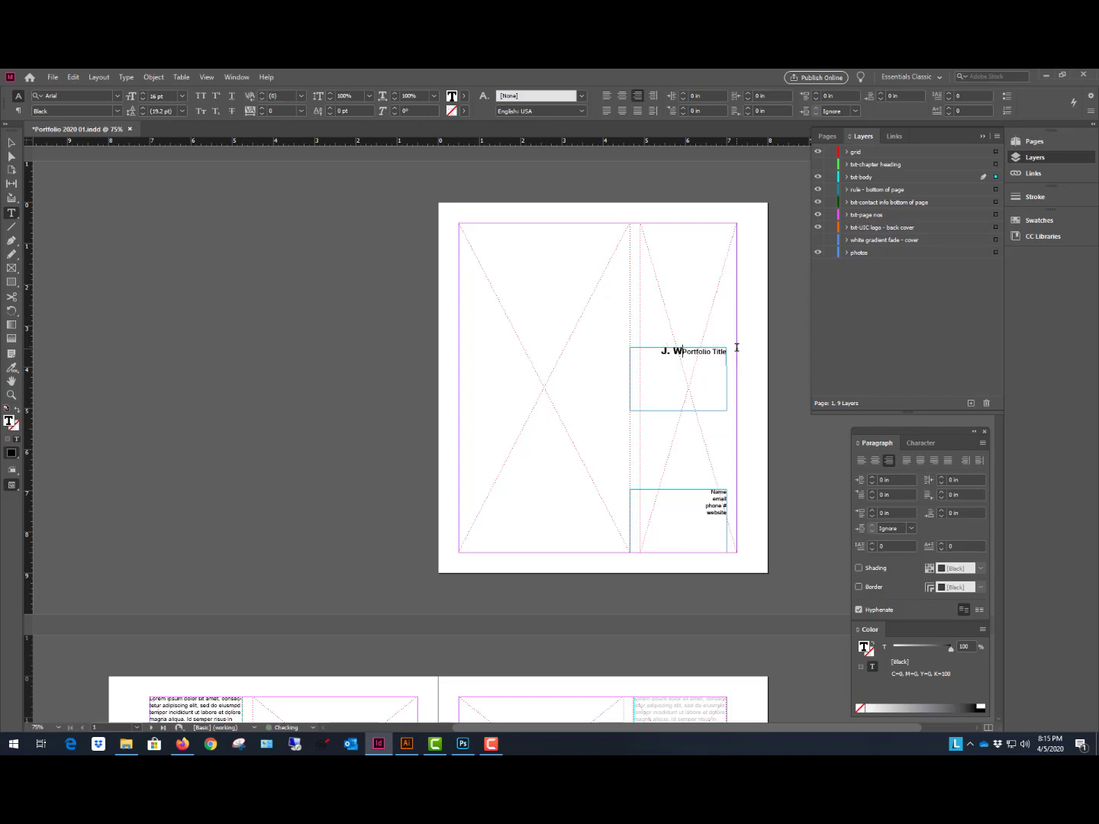
{"action": "type", "text": "anner"}
{"action": "key", "text": "Return"}
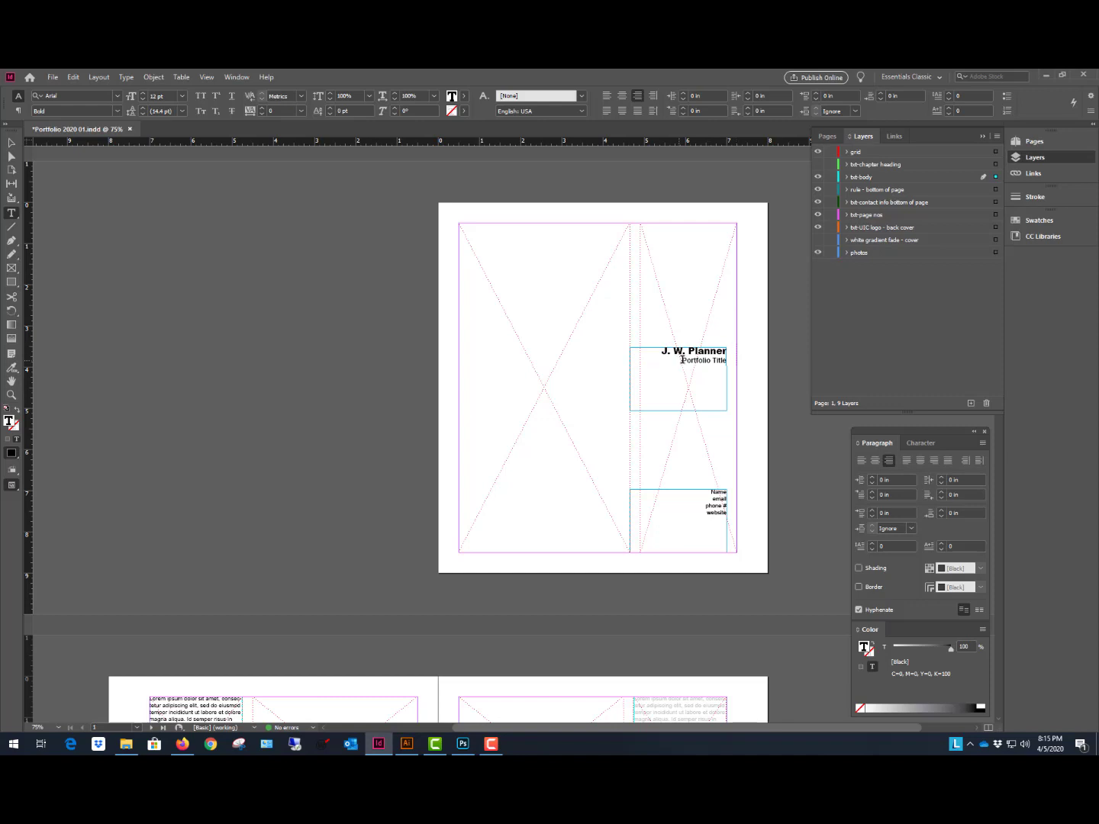
Replace the "Portfolio Title" placeholder on the front cover with "Student Work 2018-2020".
{"action": "key", "text": "shift+End"}
{"action": "type", "text": "Student Work 2018-2020"}
{"action": "scroll", "coordinate": [508, 296], "scroll_direction": "down", "scroll_amount": 2}
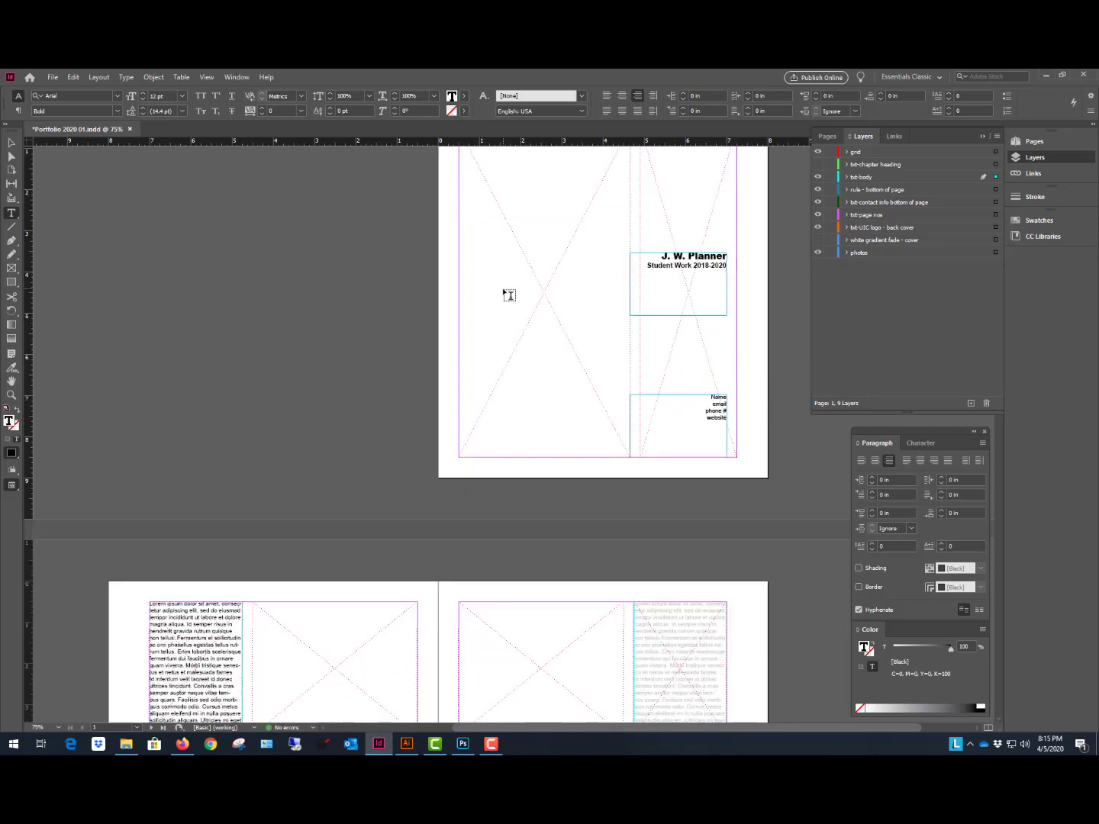
{"action": "scroll", "coordinate": [509, 295], "scroll_direction": "down", "scroll_amount": 12}
{"action": "scroll", "coordinate": [512, 332], "scroll_direction": "up", "scroll_amount": 15}
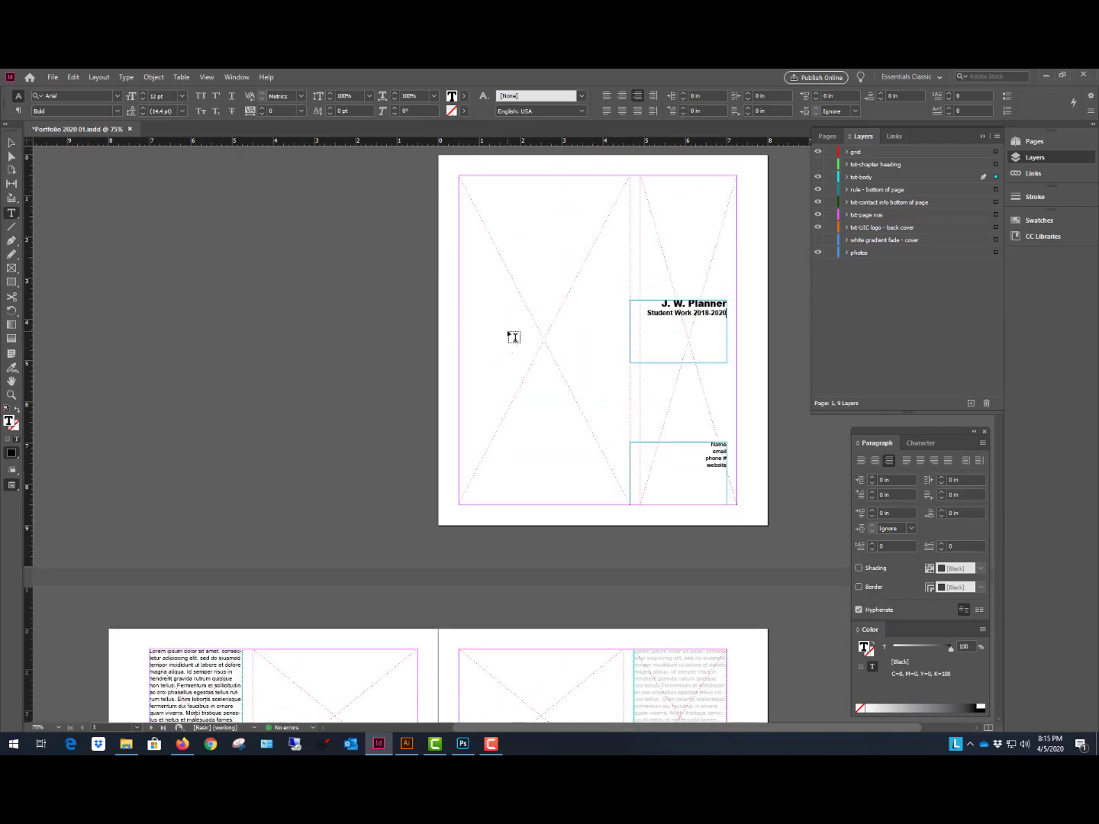
Review the front cover's contact details and the body text on the first inside spread, leaving nothing selected.
{"action": "scroll", "coordinate": [525, 341], "scroll_direction": "up", "scroll_amount": 1}
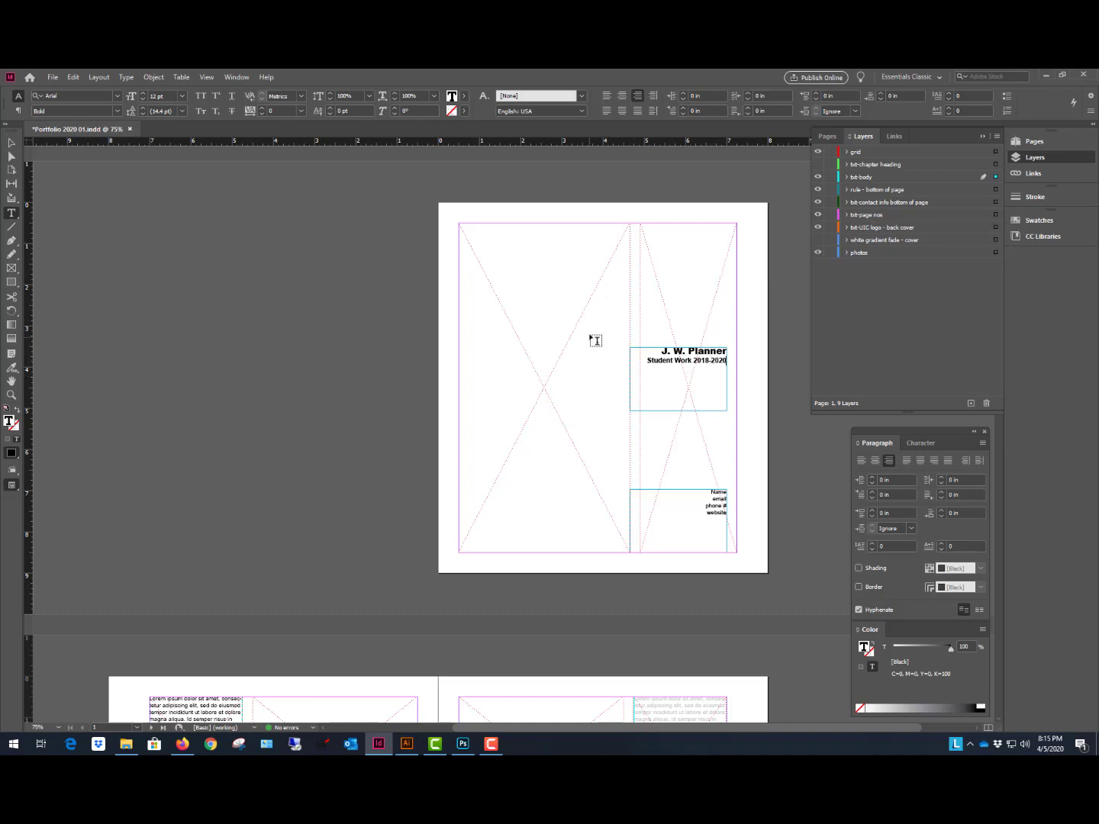
{"action": "scroll", "coordinate": [595, 341], "scroll_direction": "down", "scroll_amount": 1}
{"action": "left_click", "coordinate": [718, 449]}
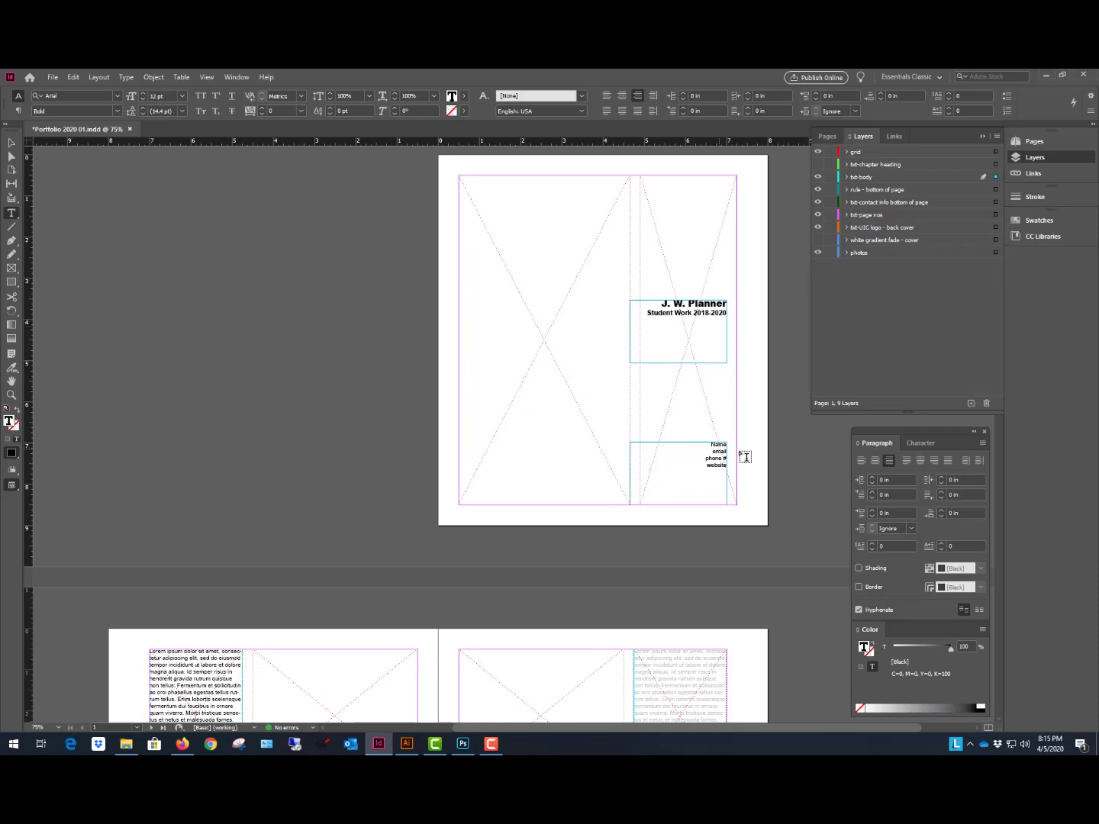
{"action": "scroll", "coordinate": [593, 380], "scroll_direction": "down", "scroll_amount": 5}
{"action": "left_click", "coordinate": [669, 457]}
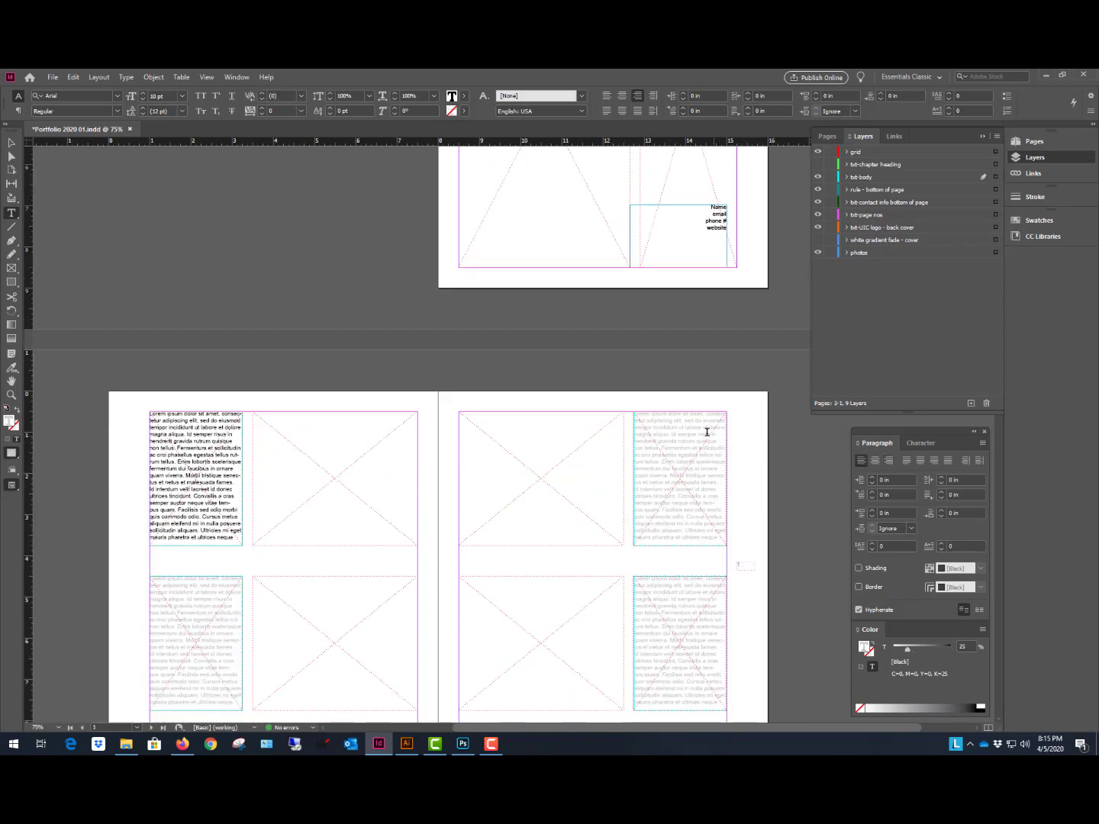
{"action": "left_click", "coordinate": [10, 145]}
{"action": "left_click", "coordinate": [717, 327]}
{"action": "scroll", "coordinate": [778, 319], "scroll_direction": "up", "scroll_amount": 4}
{"action": "scroll", "coordinate": [784, 315], "scroll_direction": "up", "scroll_amount": 2}
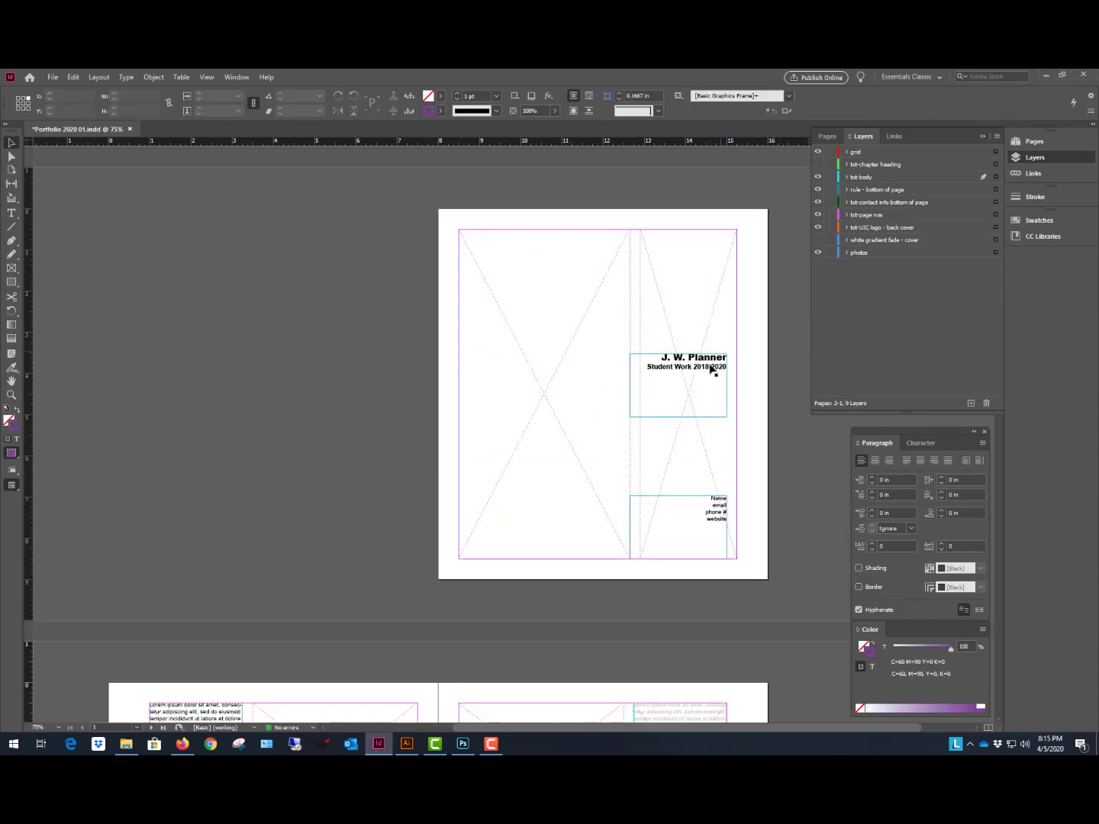
Select all the text in the front cover's title frame, and undo the name and title edits to restore the placeholders.
{"action": "double_click", "coordinate": [711, 362]}
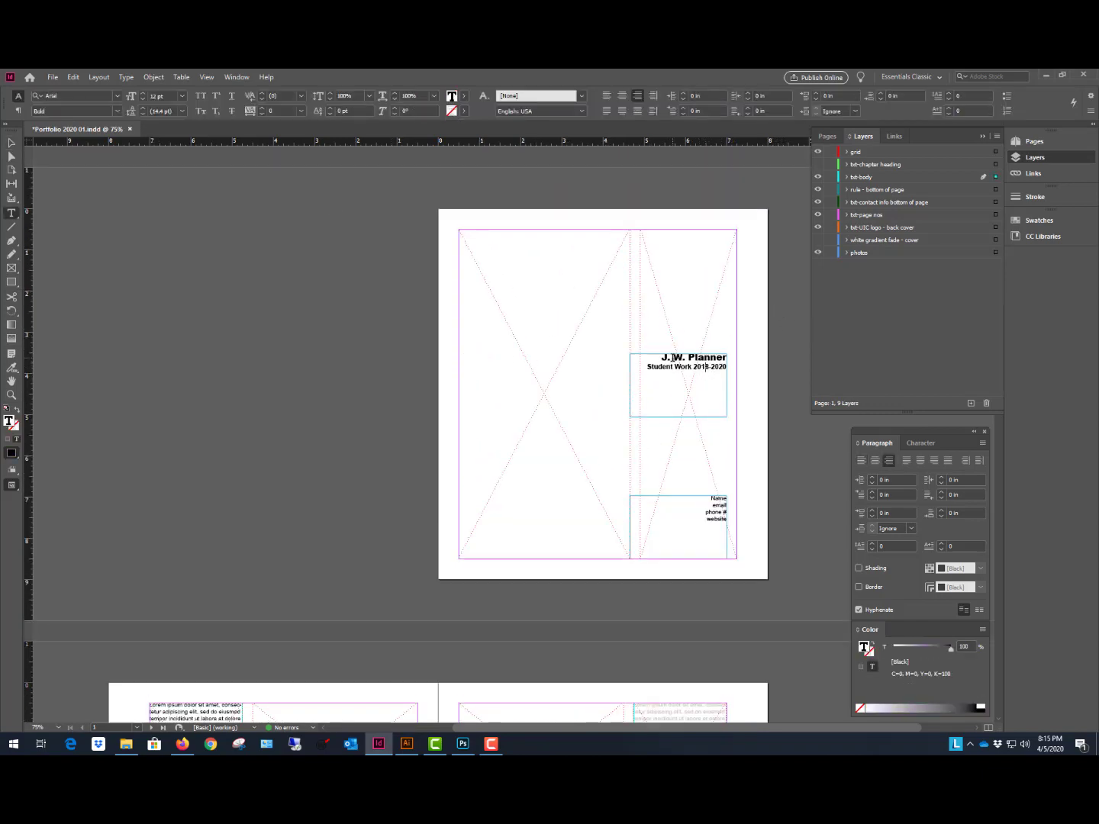
{"action": "key", "text": "ctrl+a"}
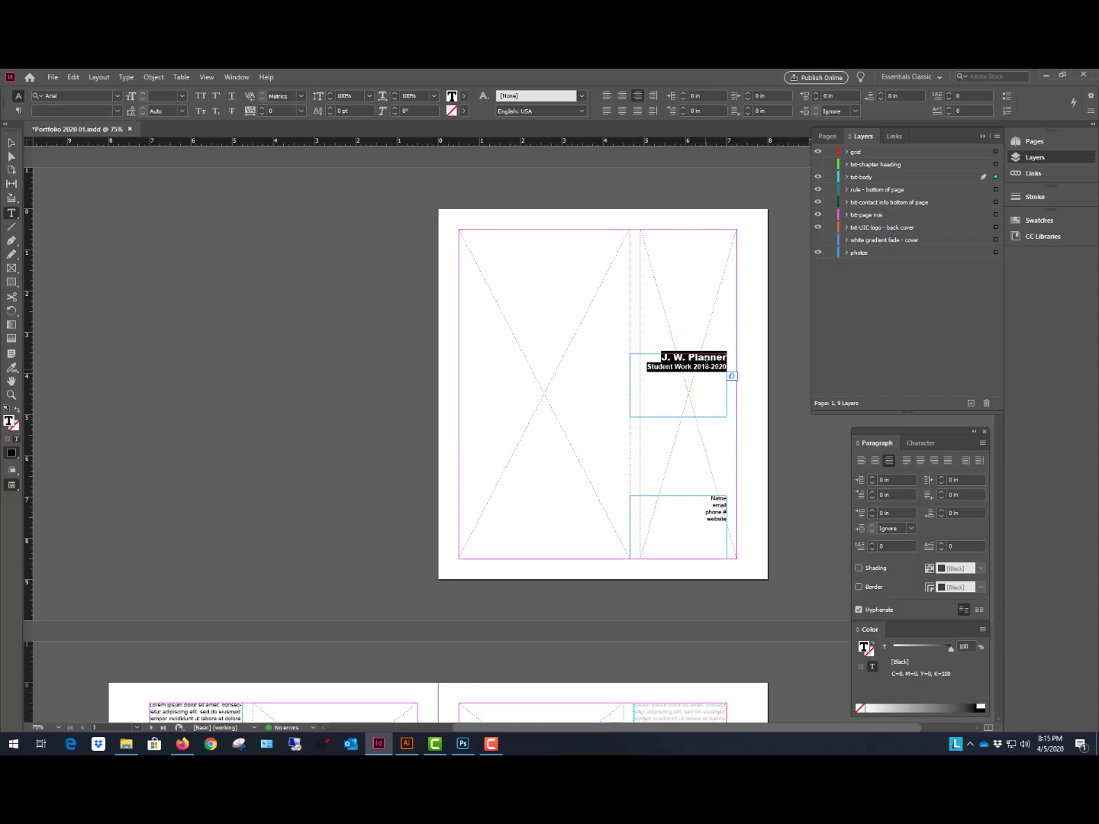
{"action": "left_click", "coordinate": [687, 373]}
{"action": "left_click", "coordinate": [9, 143]}
{"action": "key", "text": "ctrl+z"}
{"action": "key", "text": "ctrl+z"}
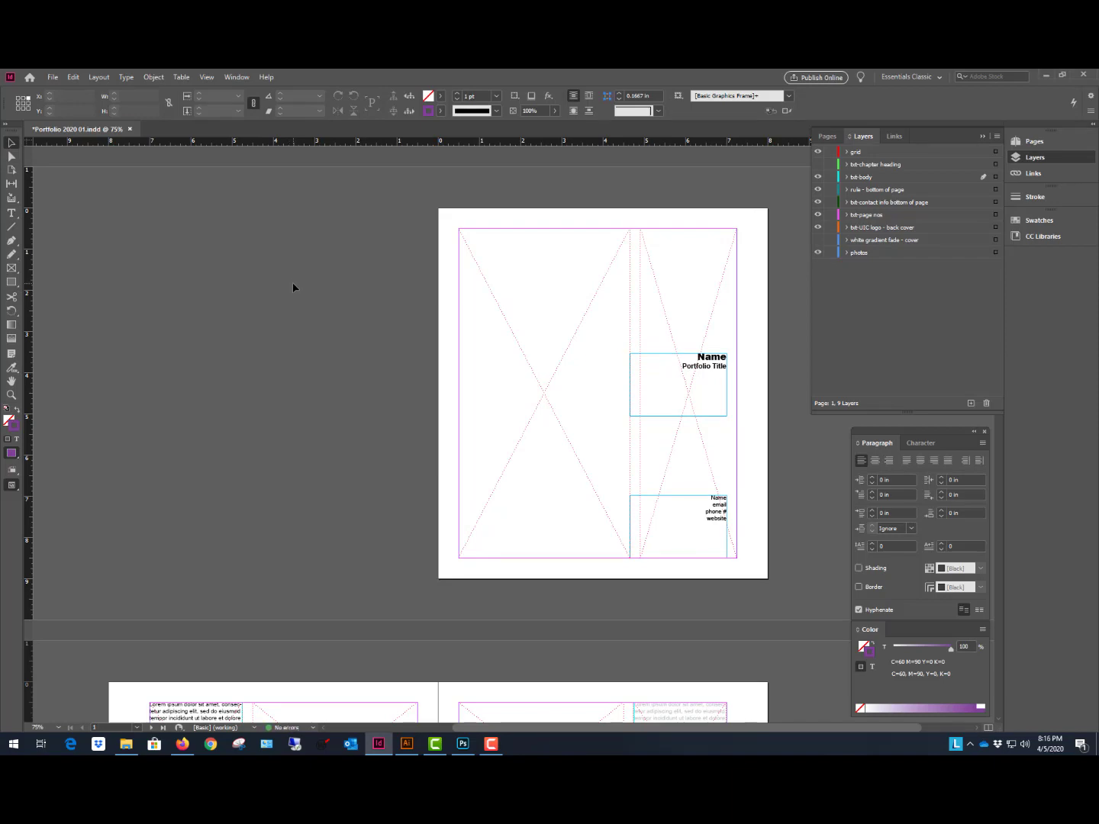
Examine the black body text frame on the first inside spread and compare the spread's layout with the front cover.
{"action": "scroll", "coordinate": [301, 273], "scroll_direction": "down", "scroll_amount": 6}
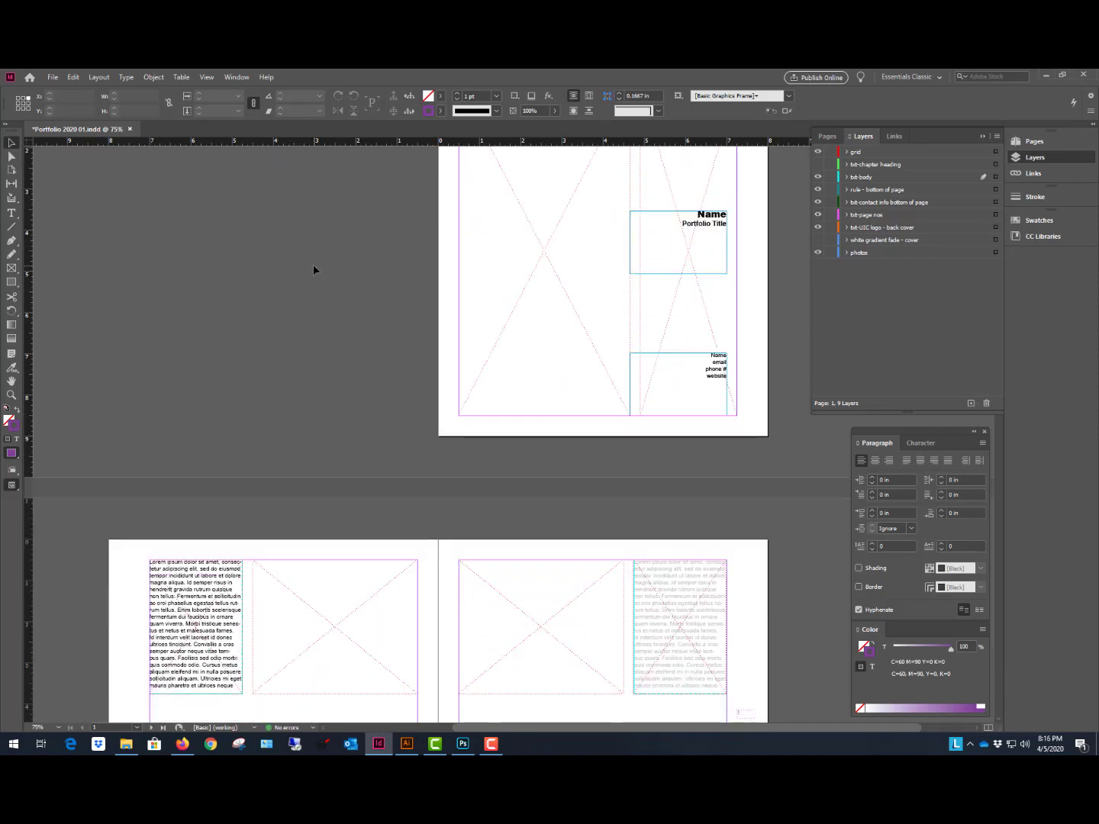
{"action": "scroll", "coordinate": [309, 269], "scroll_direction": "down", "scroll_amount": 1}
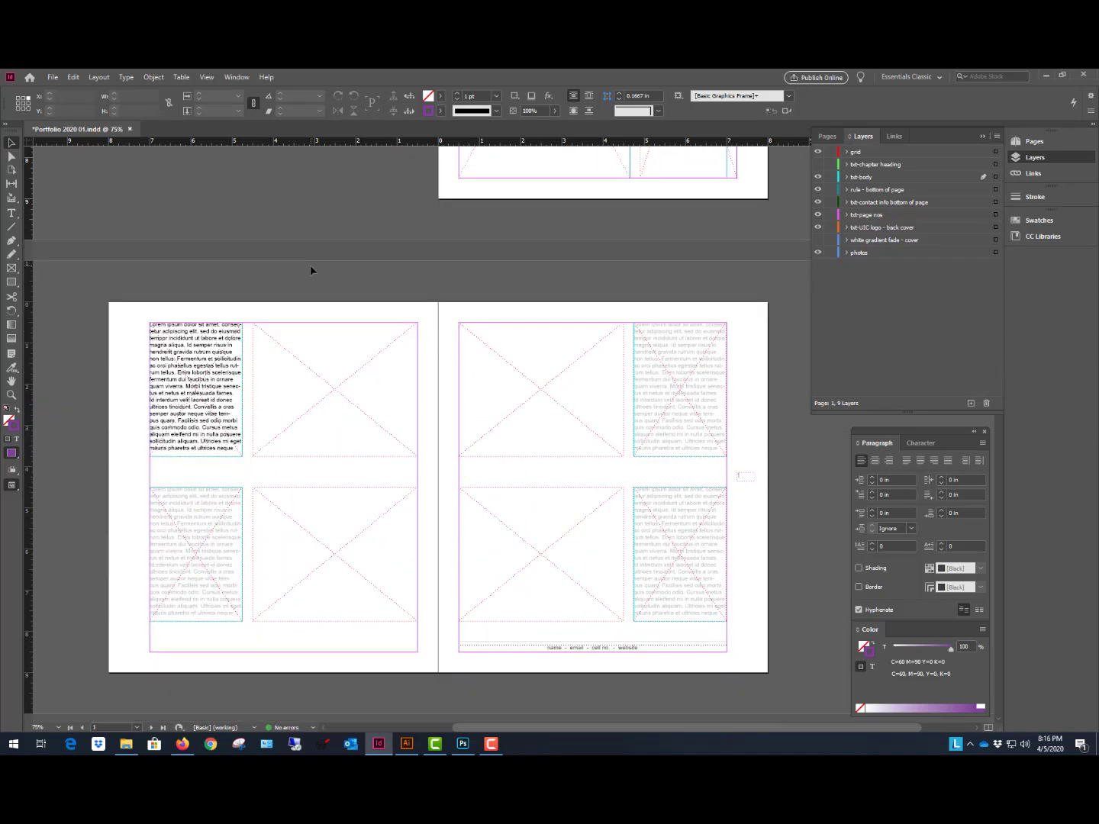
{"action": "left_click", "coordinate": [207, 364]}
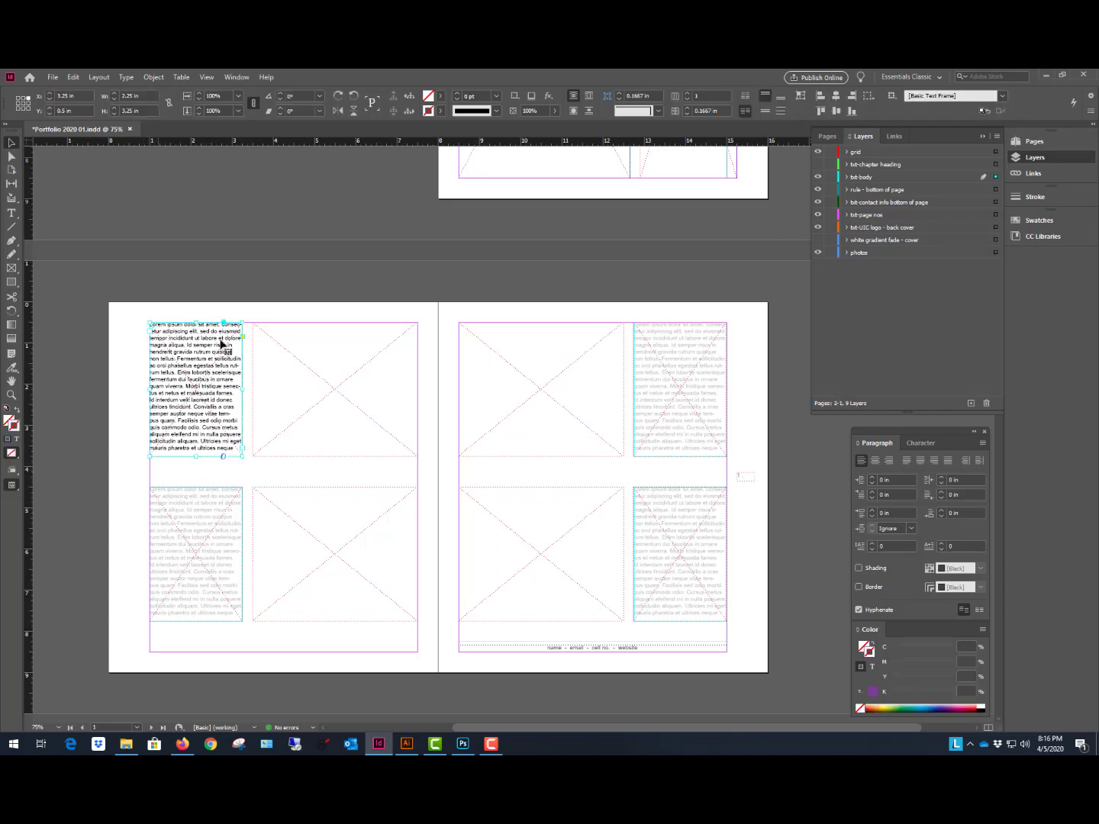
{"action": "left_click", "coordinate": [291, 280]}
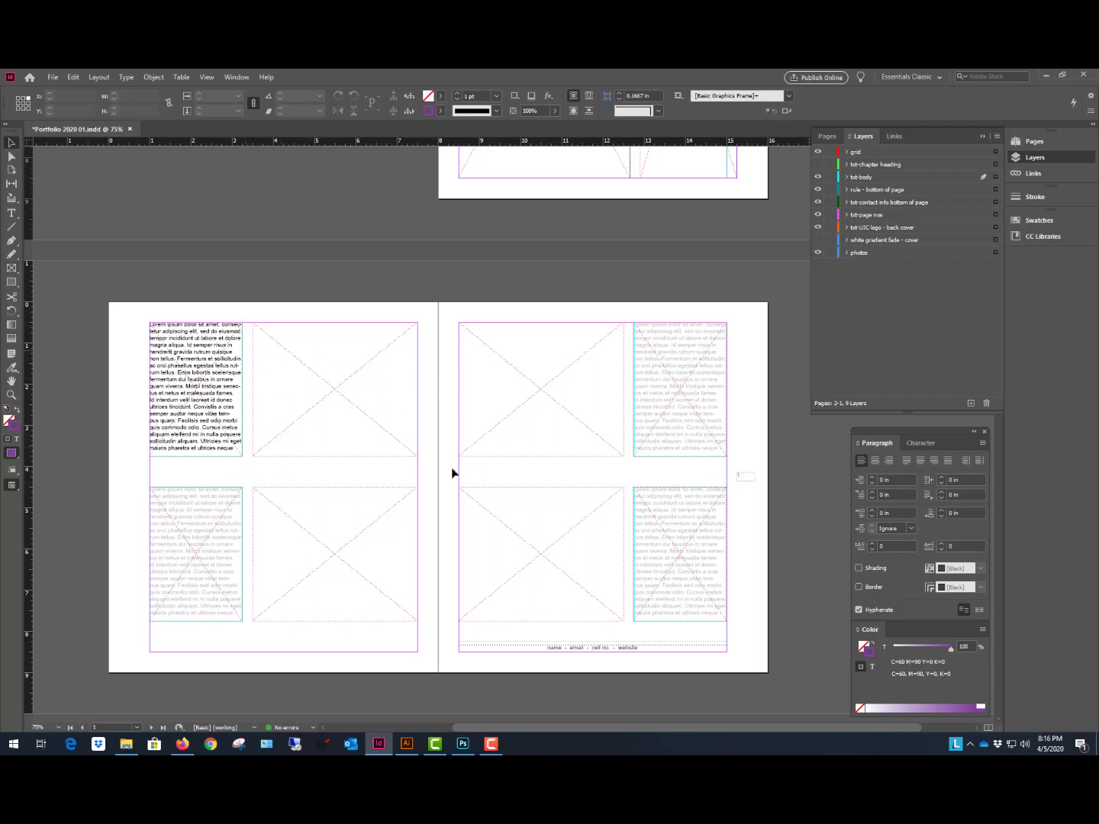
{"action": "scroll", "coordinate": [704, 361], "scroll_direction": "up", "scroll_amount": 5}
{"action": "scroll", "coordinate": [703, 361], "scroll_direction": "up", "scroll_amount": 5}
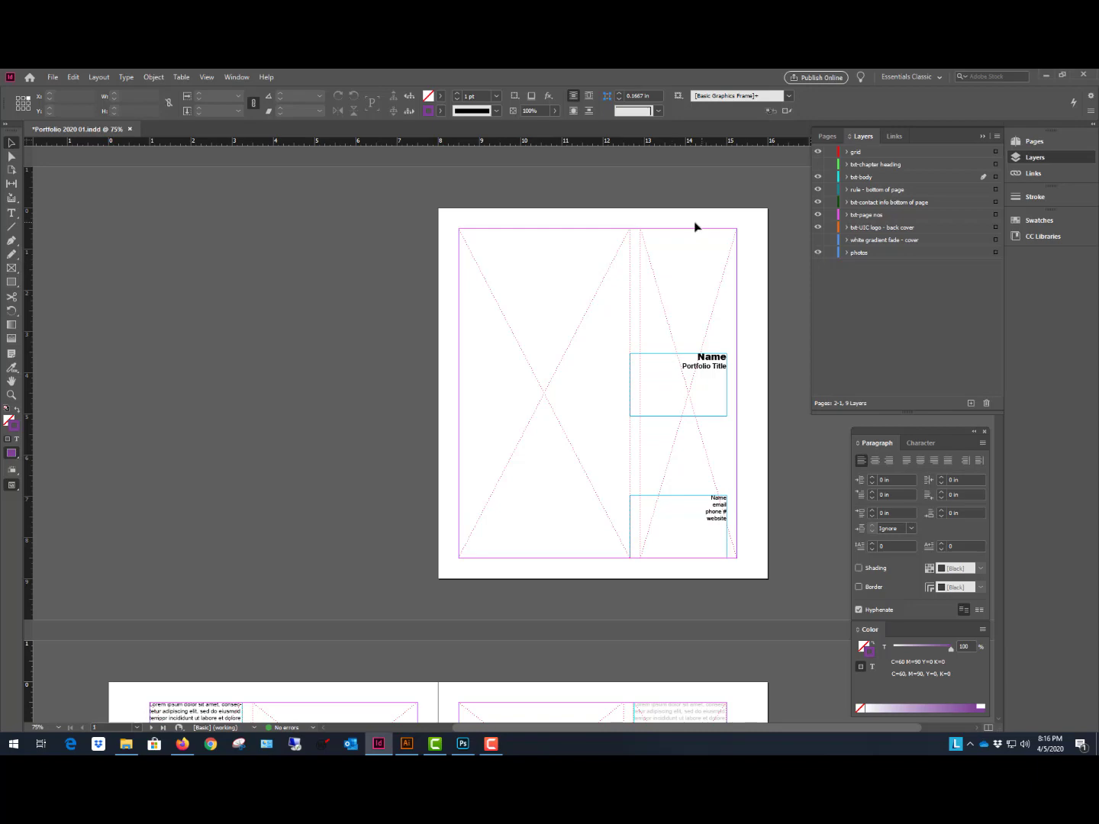
{"action": "scroll", "coordinate": [351, 306], "scroll_direction": "down", "scroll_amount": 6}
{"action": "scroll", "coordinate": [350, 306], "scroll_direction": "down", "scroll_amount": 7}
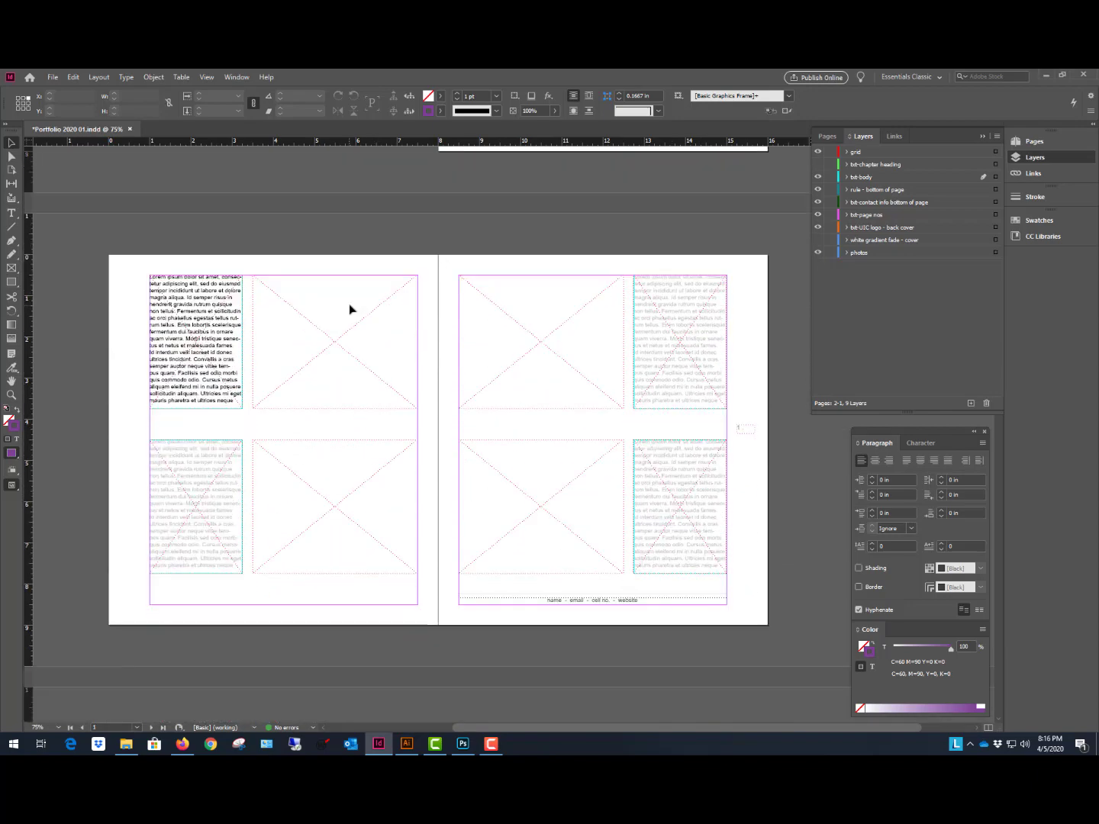
{"action": "scroll", "coordinate": [350, 308], "scroll_direction": "up", "scroll_amount": 5}
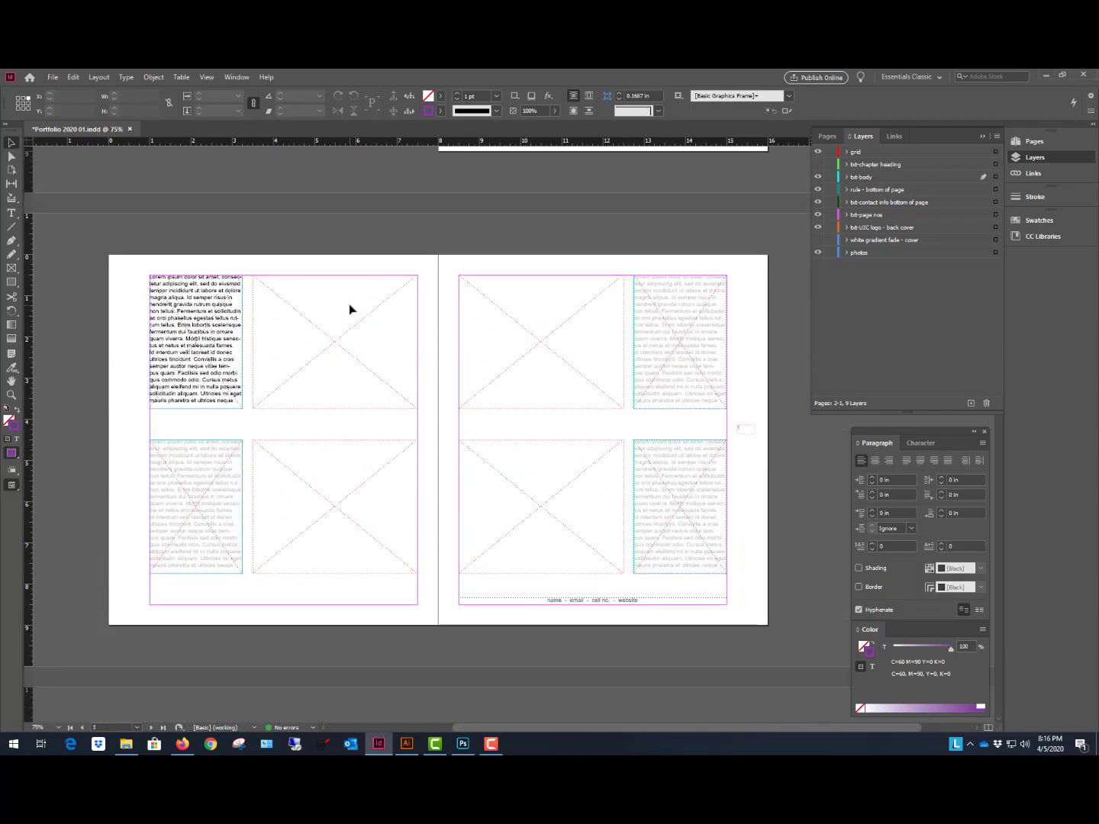
{"action": "scroll", "coordinate": [349, 309], "scroll_direction": "up", "scroll_amount": 7}
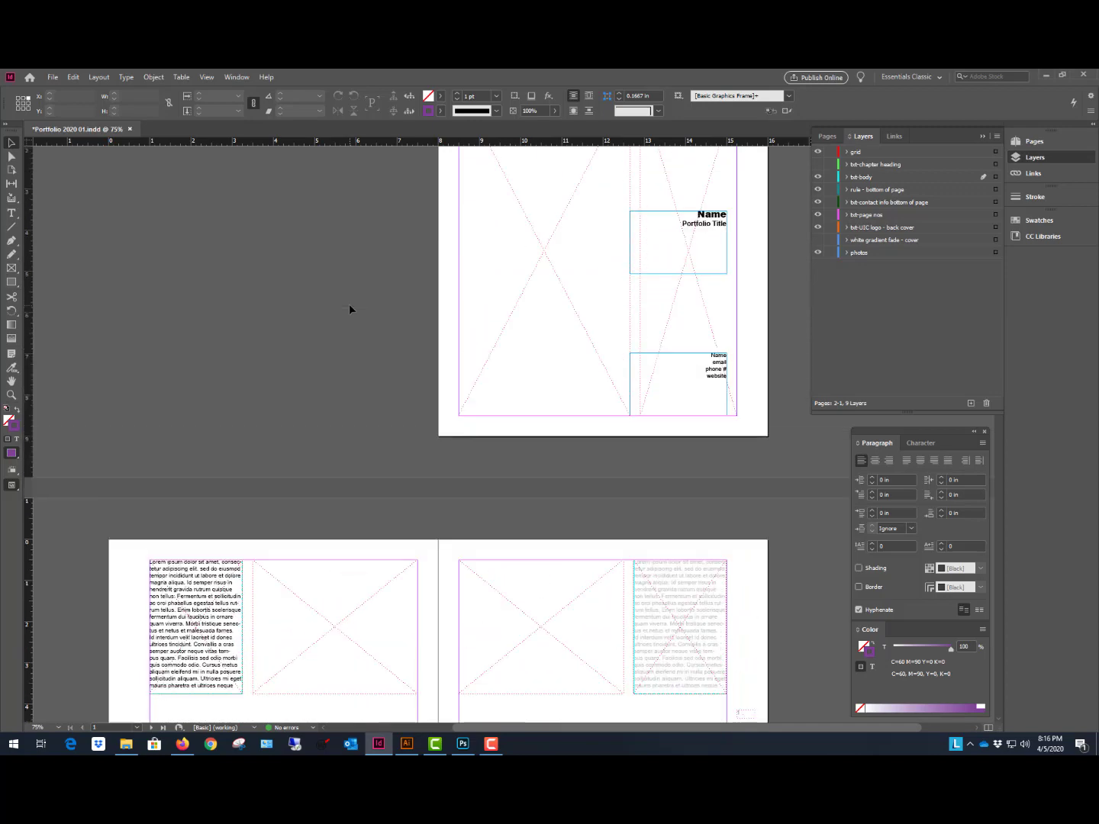
{"action": "scroll", "coordinate": [355, 311], "scroll_direction": "up", "scroll_amount": 1}
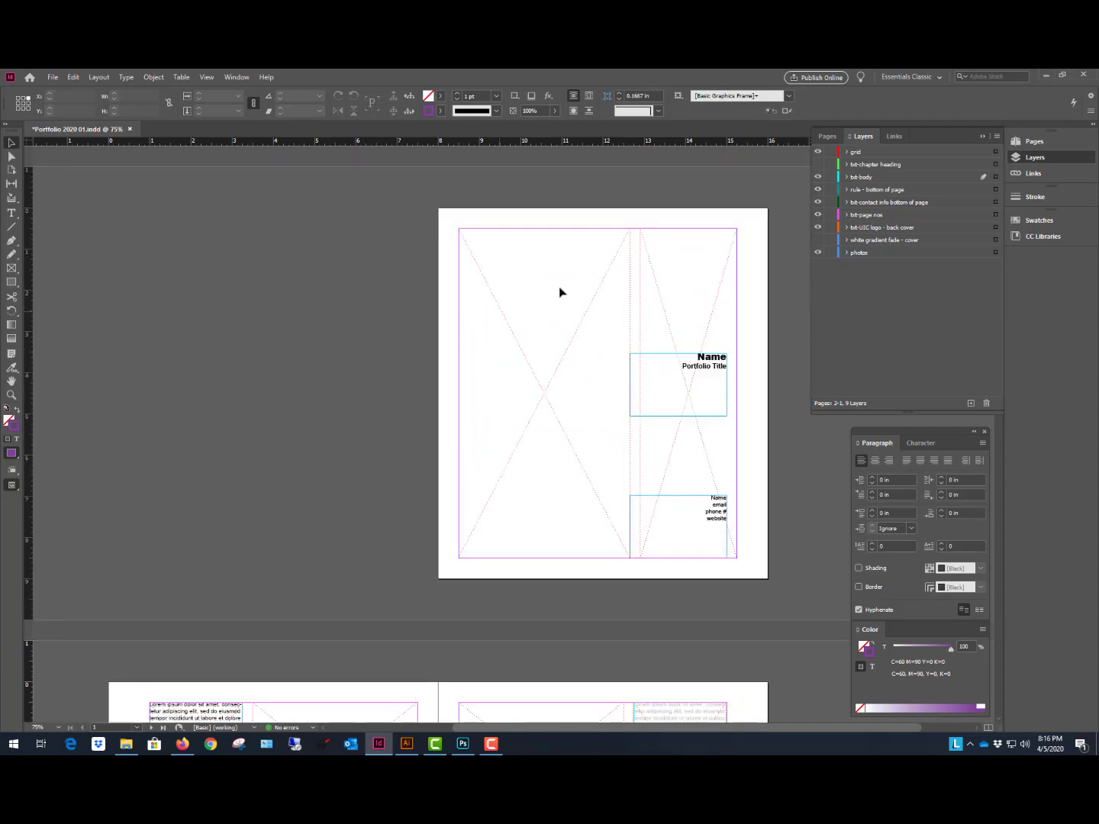
Show the document's masters and page thumbnails, enlarge the list, and highlight the Covr-Front master.
{"action": "left_click", "coordinate": [827, 136]}
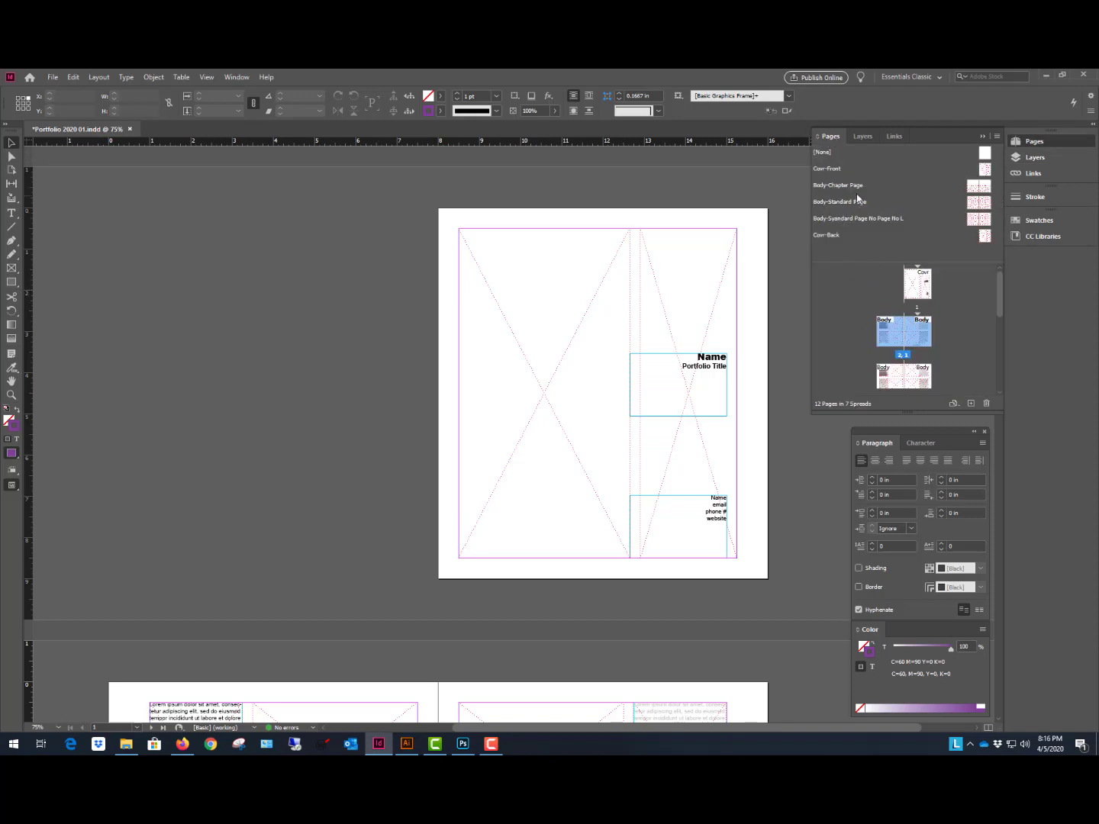
{"action": "left_click_drag", "start_coordinate": [916, 412], "coordinate": [915, 543]}
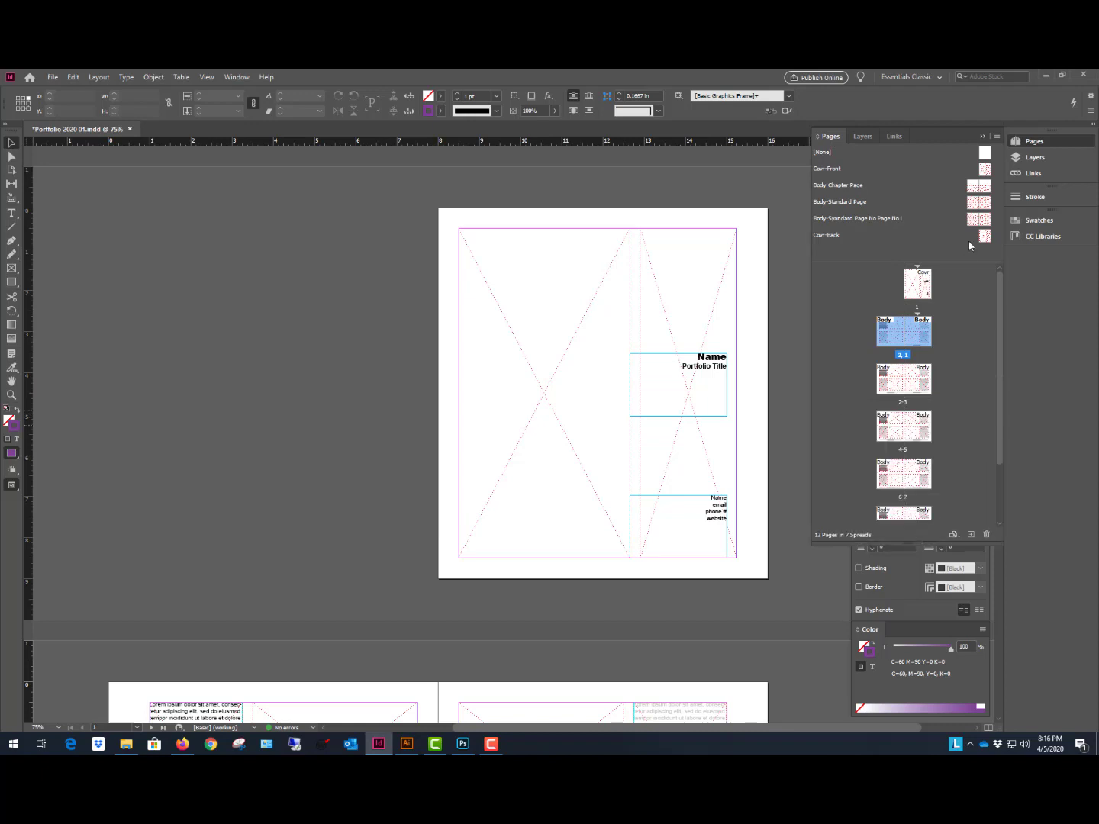
{"action": "left_click", "coordinate": [831, 171]}
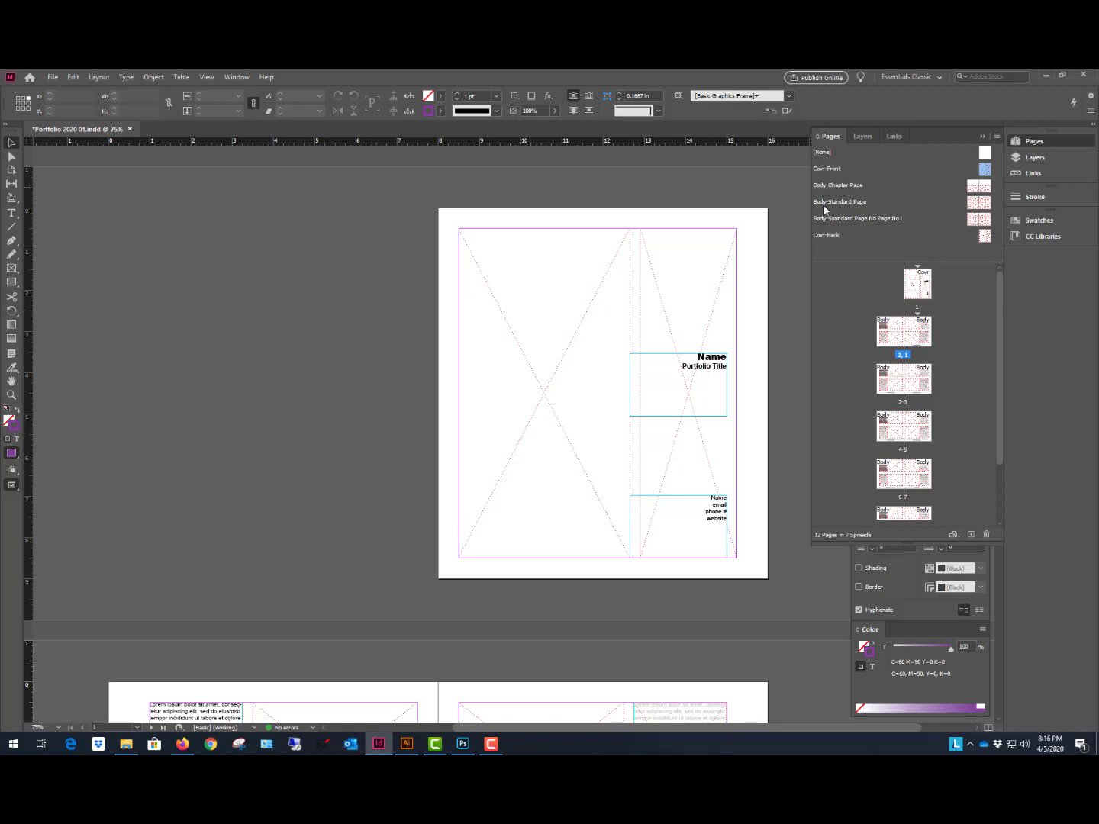
{"action": "scroll", "coordinate": [564, 303], "scroll_direction": "down", "scroll_amount": 5}
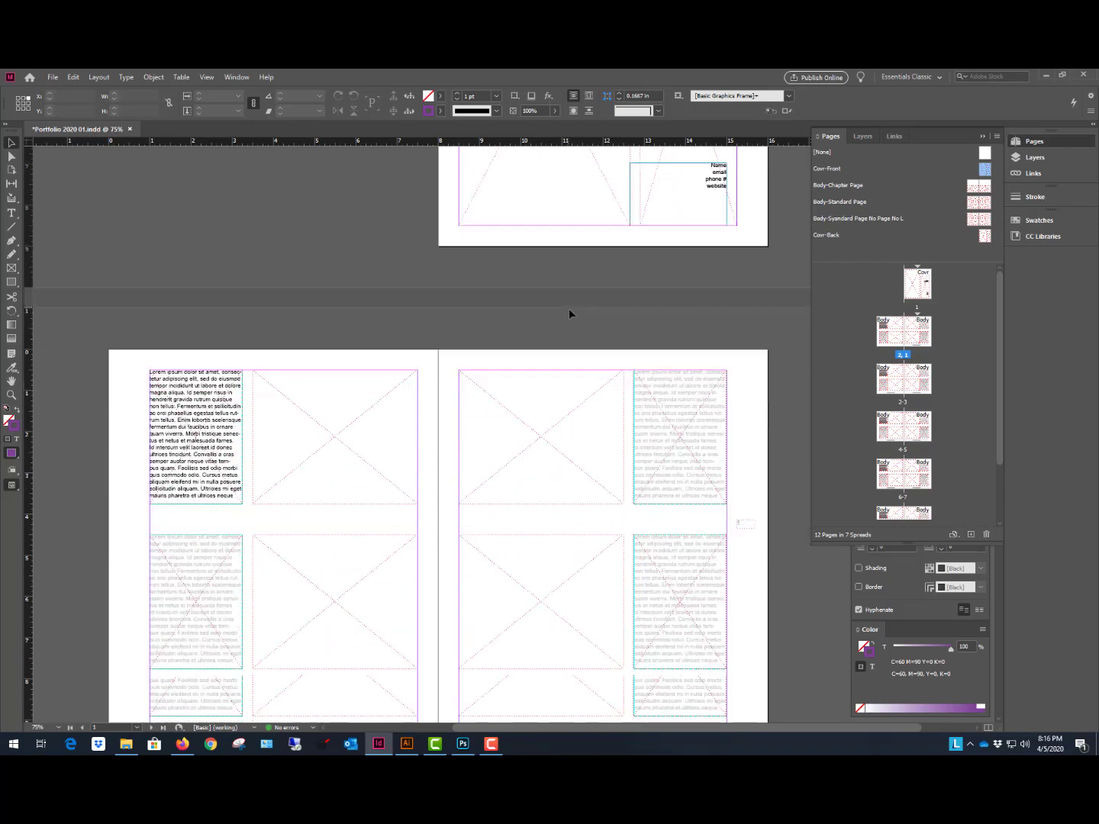
Open the Covr-Front and Body-Chapter Page masters in turn to view their layouts.
{"action": "left_click", "coordinate": [984, 155]}
{"action": "double_click", "coordinate": [984, 170]}
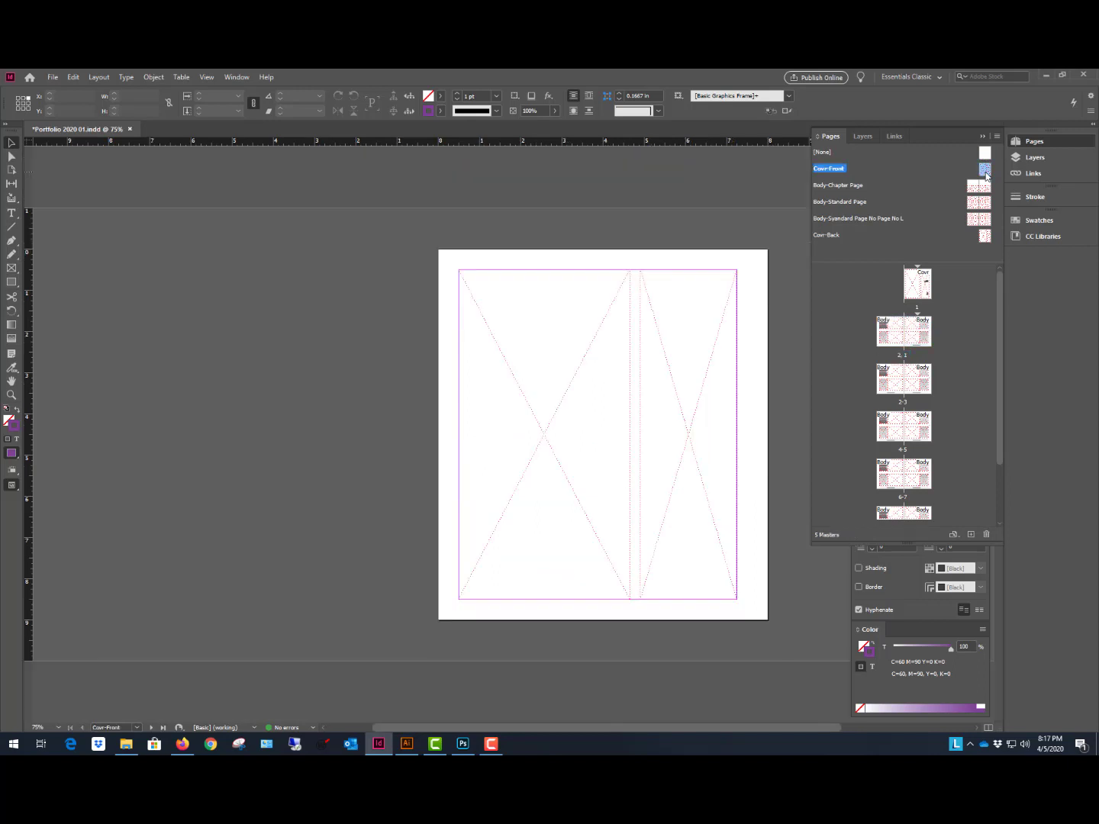
{"action": "left_click", "coordinate": [587, 391]}
{"action": "left_click", "coordinate": [780, 232]}
{"action": "double_click", "coordinate": [973, 187]}
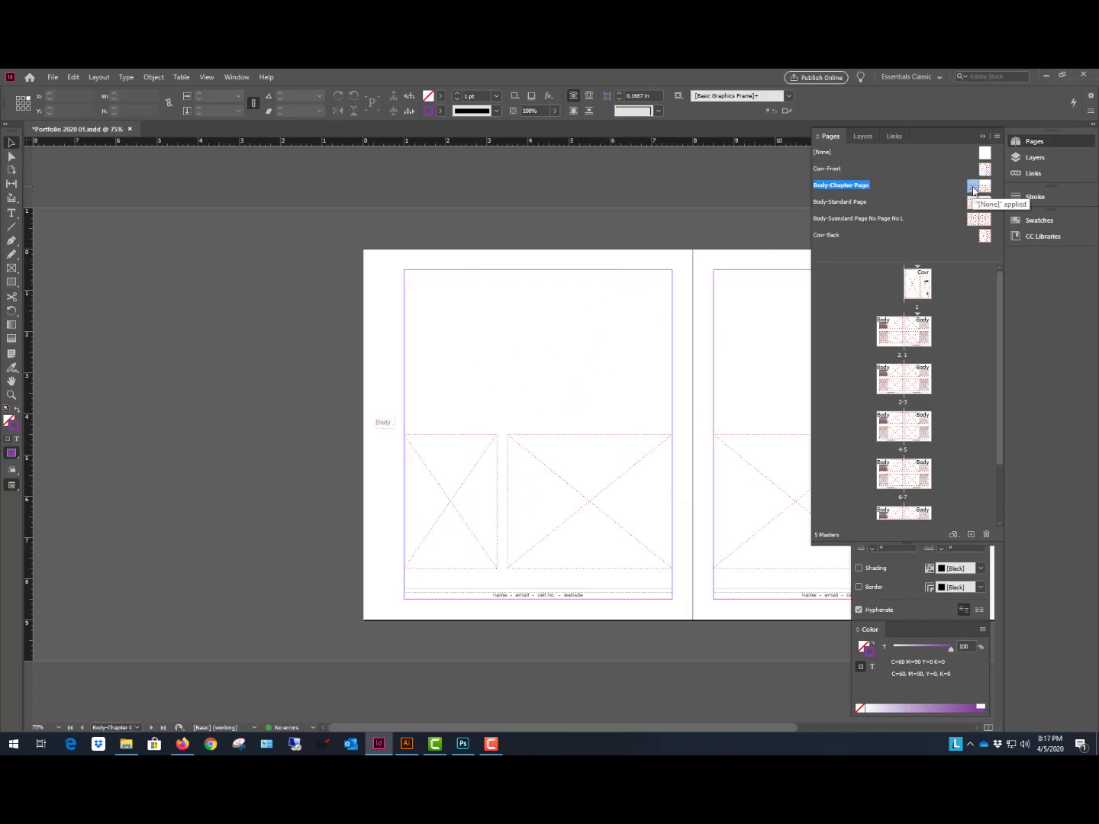
{"action": "left_click_drag", "start_coordinate": [192, 329], "coordinate": [713, 462]}
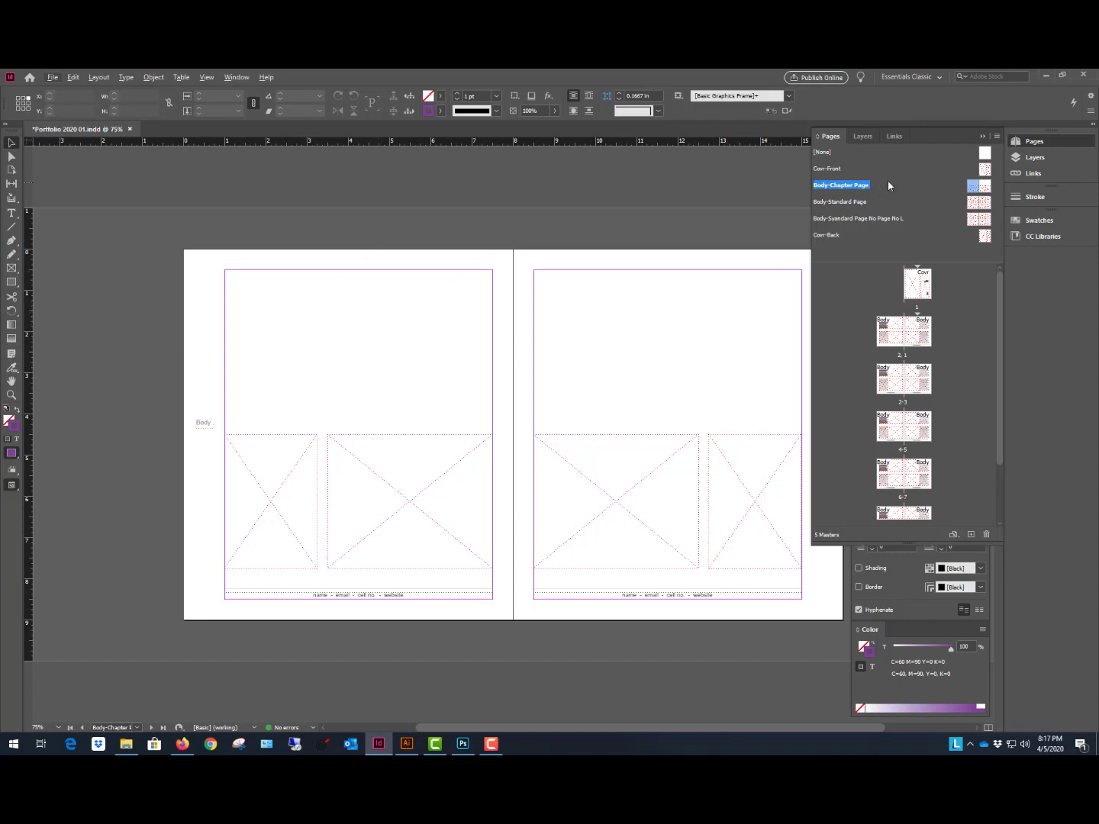
Open the Body-Standard Page master and examine its image placeholders, side page marker and contact line at the page bottom.
{"action": "double_click", "coordinate": [834, 204]}
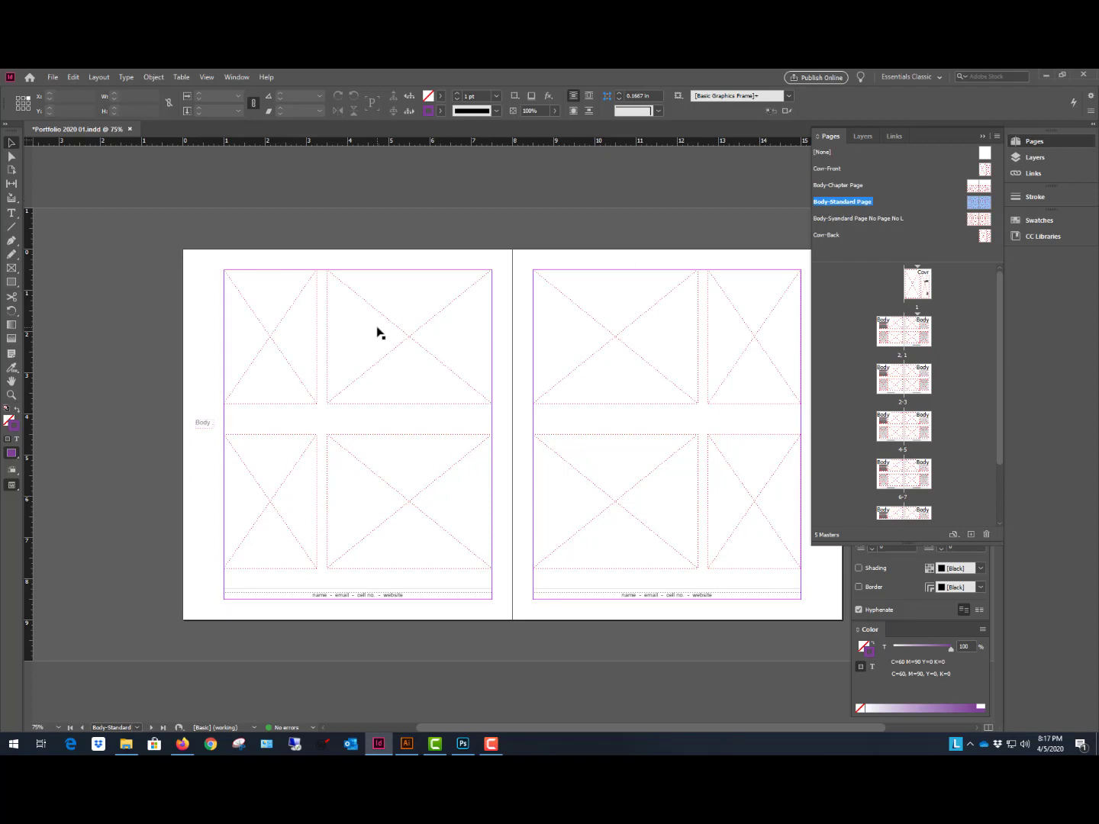
{"action": "key", "text": "ctrl+minus"}
{"action": "key", "text": "ctrl+equal"}
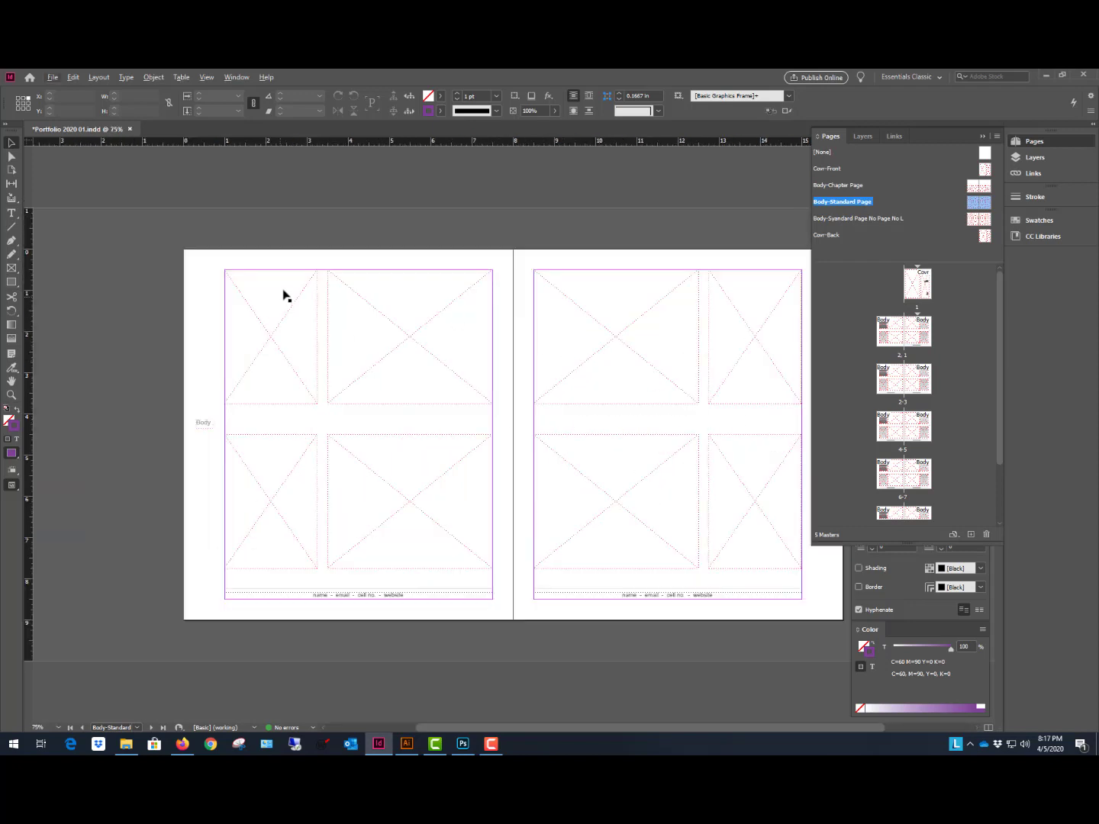
{"action": "left_click", "coordinate": [652, 594]}
{"action": "left_click", "coordinate": [204, 430]}
{"action": "left_click", "coordinate": [289, 382]}
{"action": "left_click", "coordinate": [370, 374]}
{"action": "left_click", "coordinate": [537, 223]}
Compare the Body-Syandard Page No Page No L master with the Body-Standard Page master, checking both pages of each spread.
{"action": "double_click", "coordinate": [851, 220]}
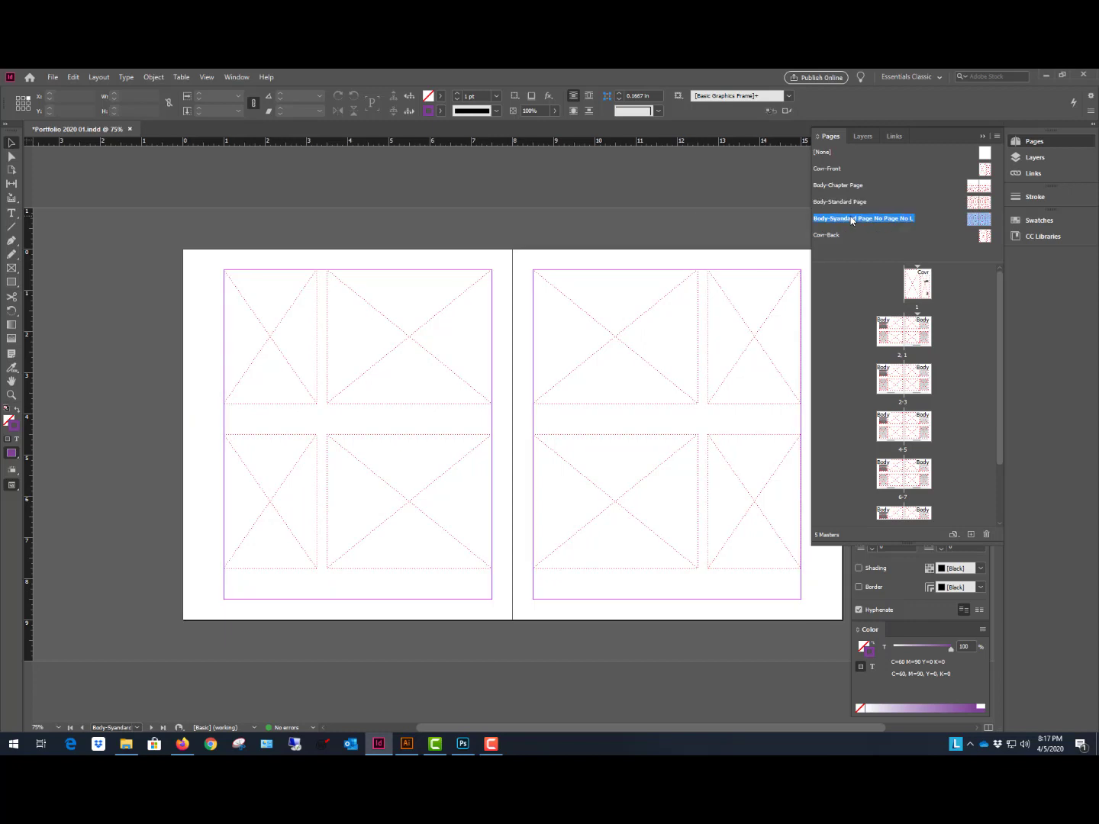
{"action": "left_click_drag", "start_coordinate": [196, 383], "coordinate": [726, 467]}
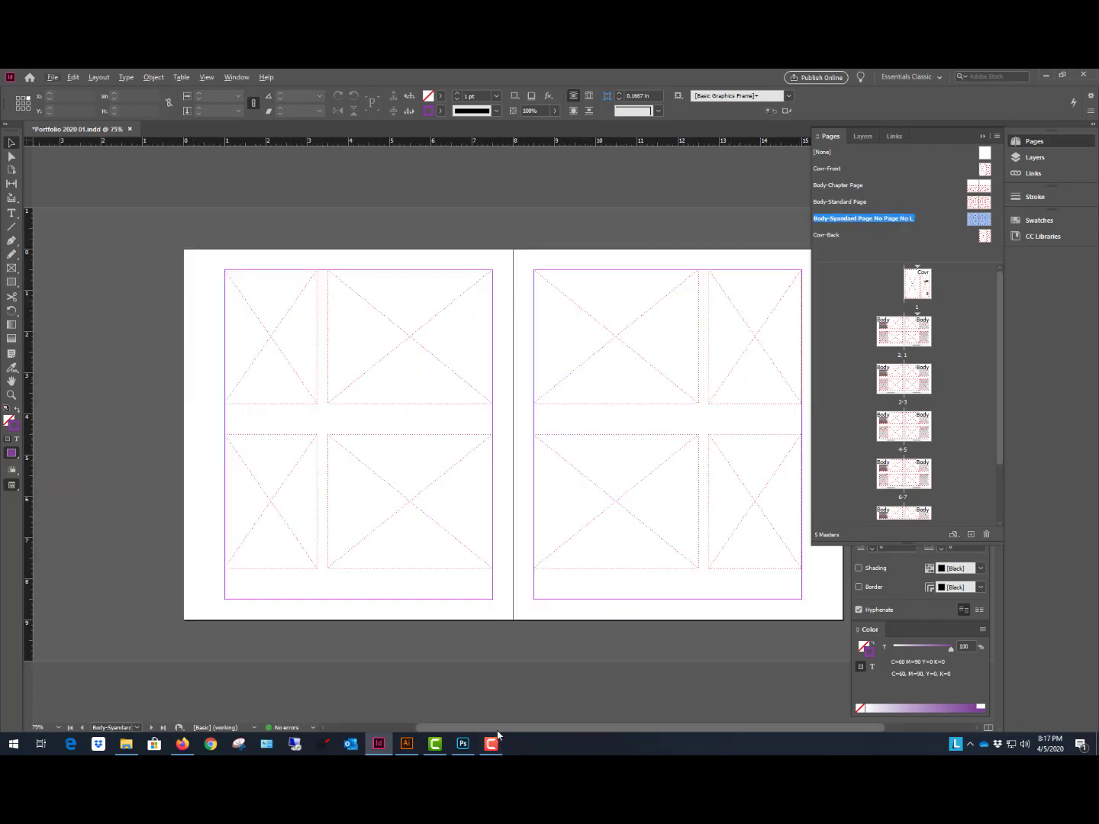
{"action": "scroll", "coordinate": [526, 725], "scroll_direction": "right", "scroll_amount": 2}
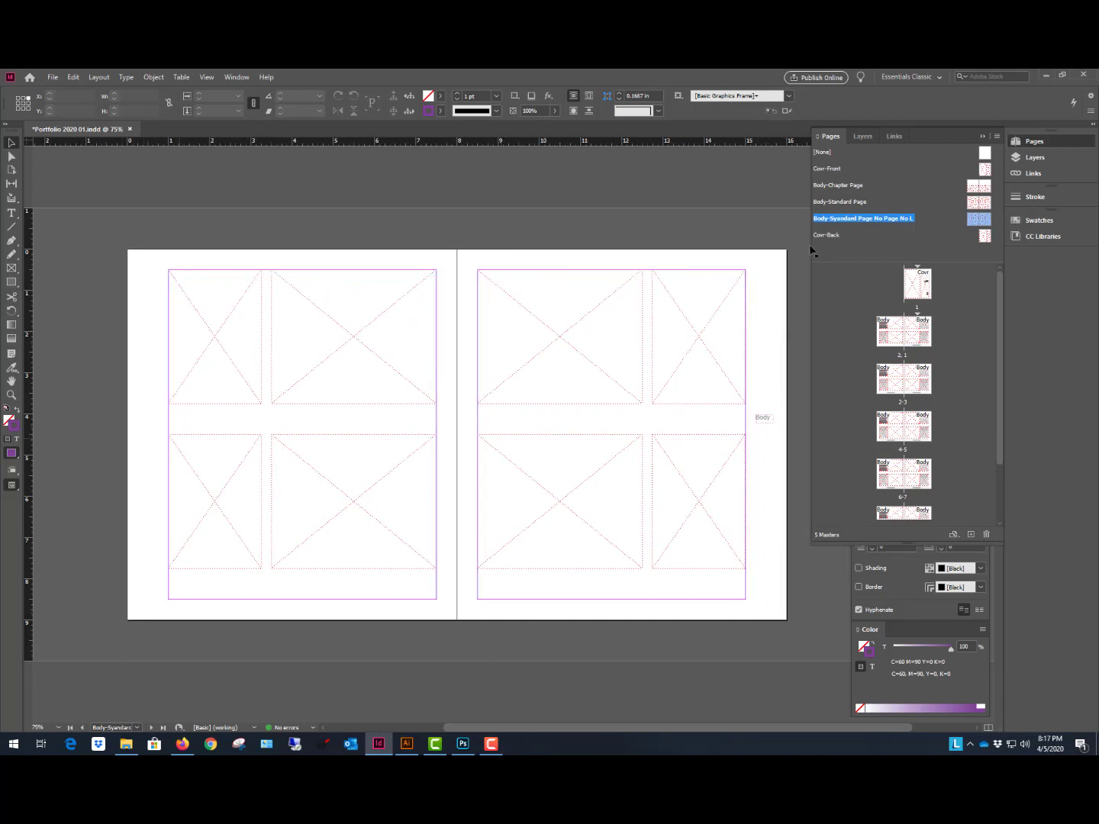
{"action": "double_click", "coordinate": [853, 203]}
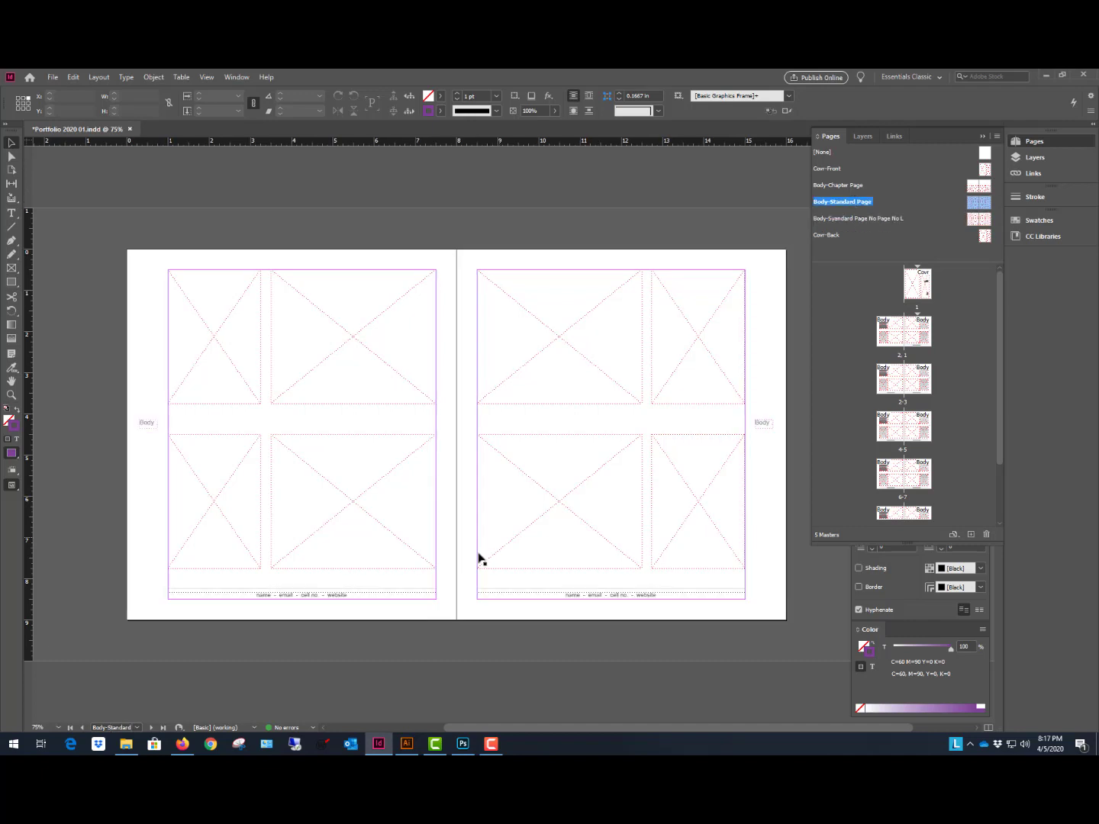
{"action": "double_click", "coordinate": [842, 220]}
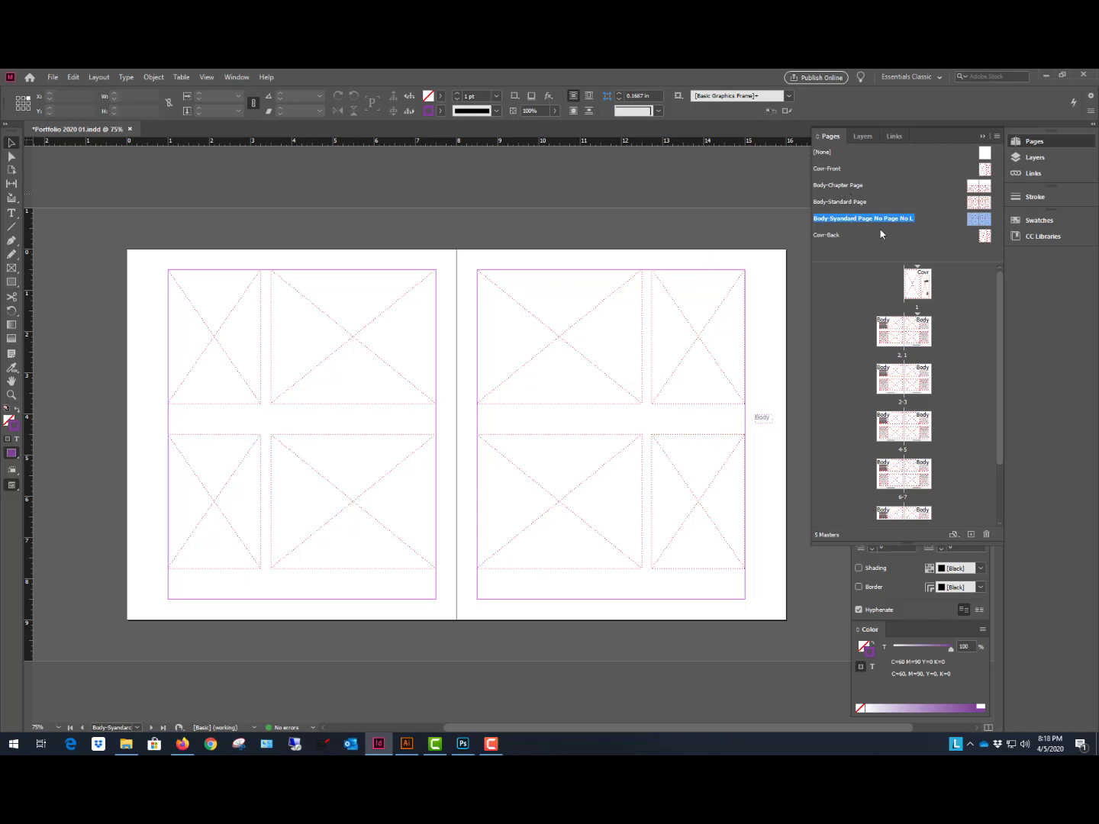
Go to the first inside spread and inspect how its two pages use their assigned masters compared with the following spread.
{"action": "double_click", "coordinate": [919, 341]}
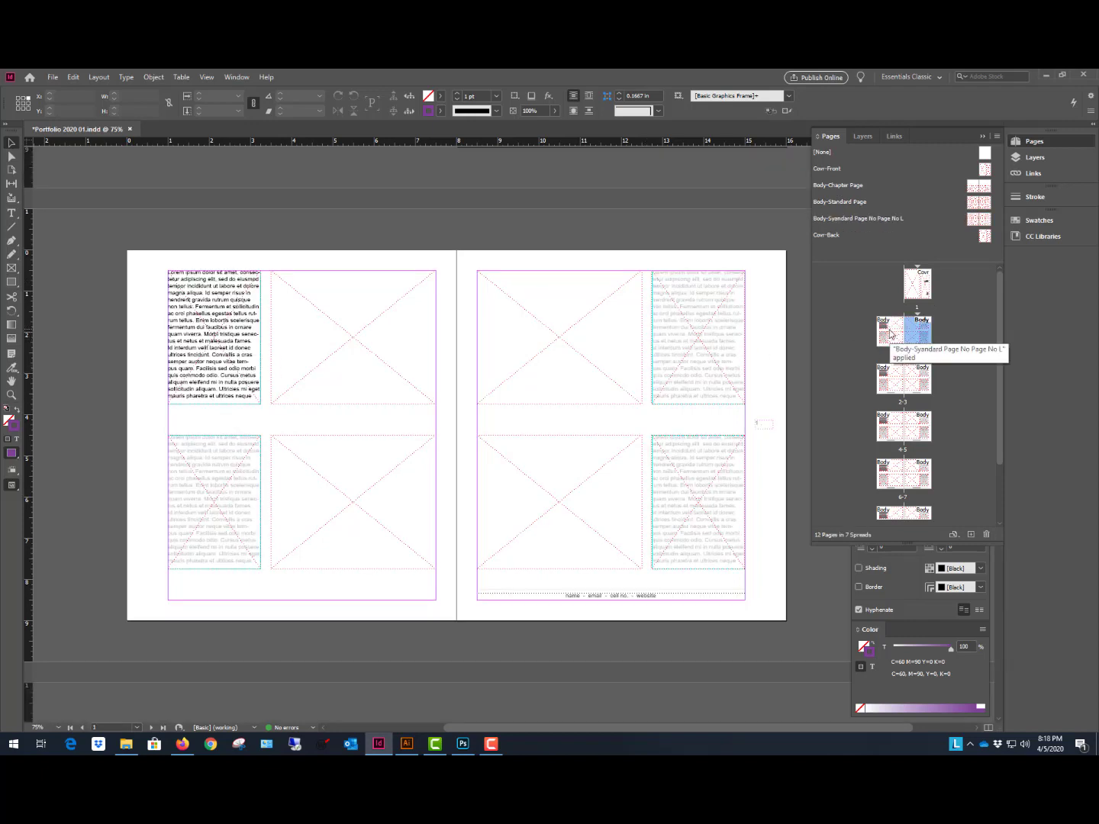
{"action": "left_click", "coordinate": [890, 334]}
{"action": "key", "text": "ctrl+minus"}
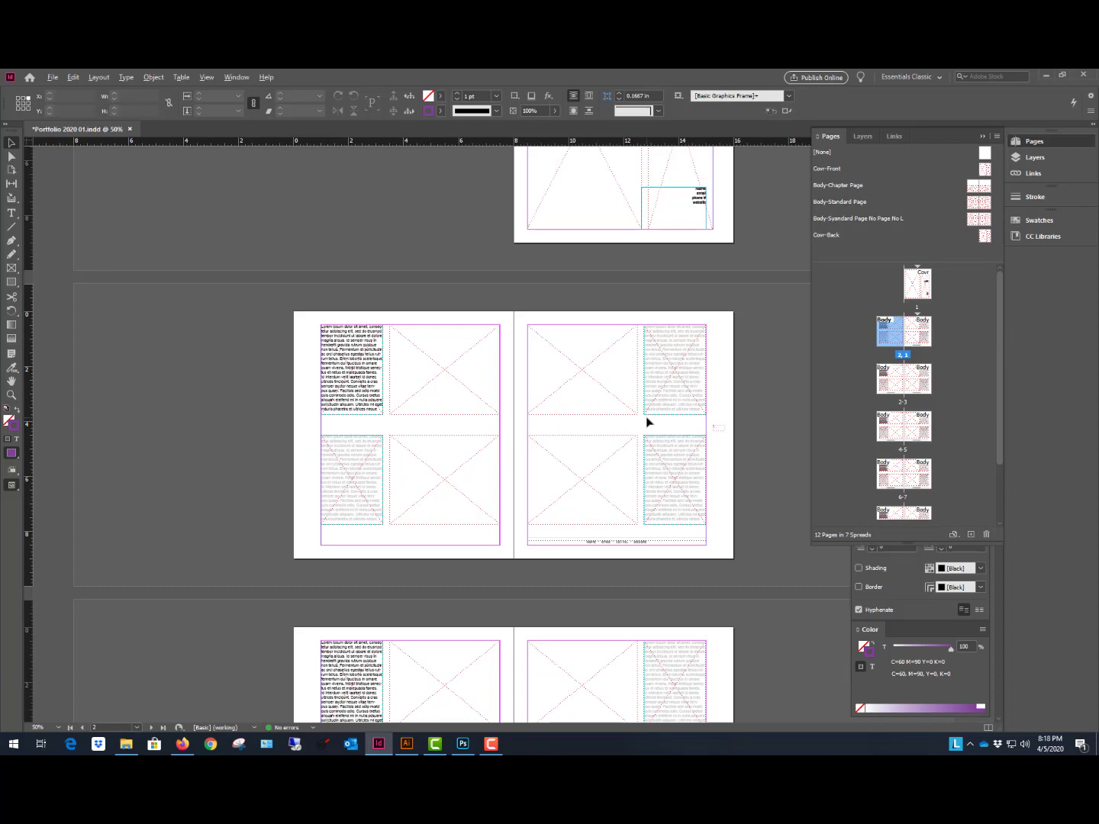
{"action": "key", "text": "ctrl+minus"}
{"action": "key", "text": "ctrl+equal"}
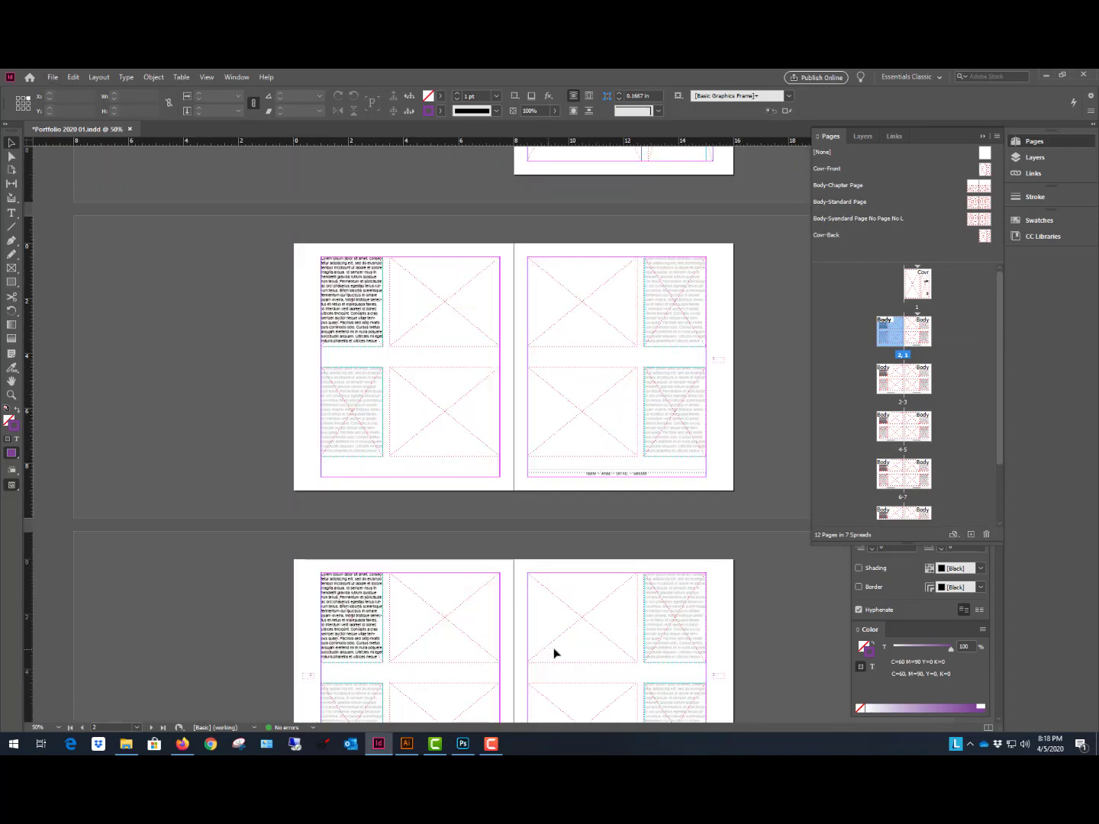
{"action": "key", "text": "ctrl+equal"}
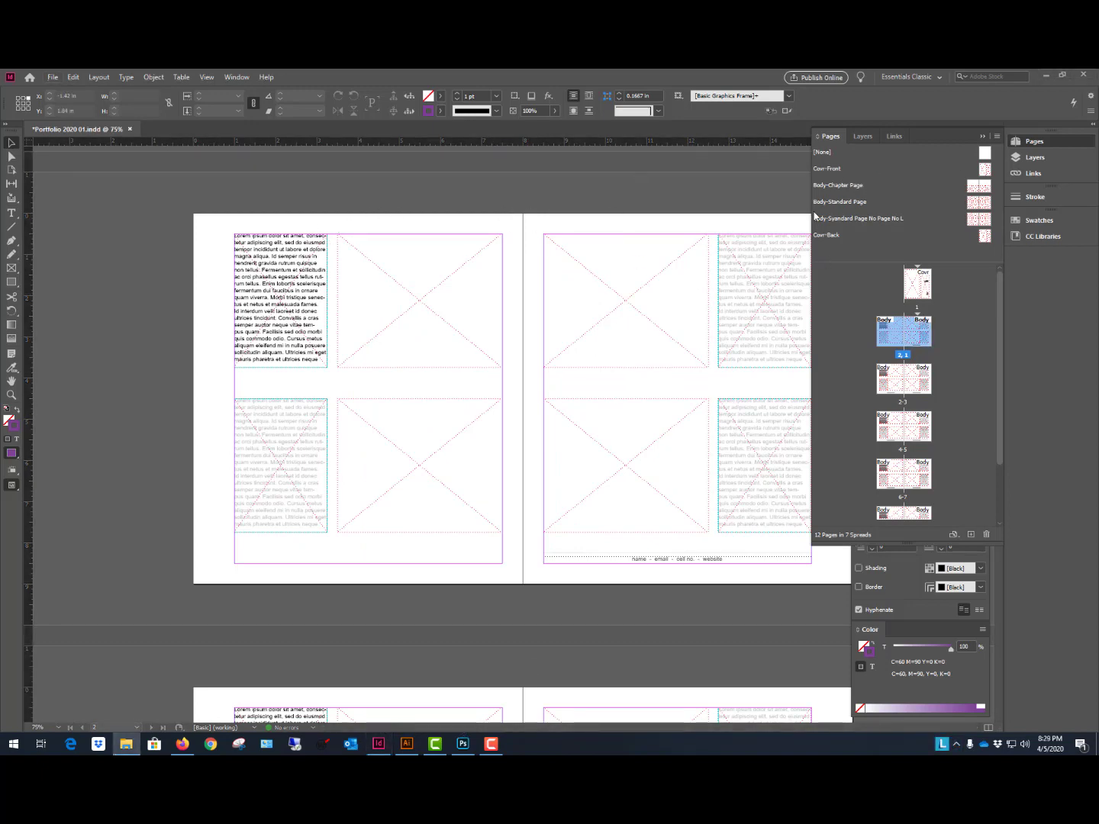
Make the photos layer active and bring the site plan photo from File Explorer onto the first inside spread for placement.
{"action": "left_click", "coordinate": [862, 138]}
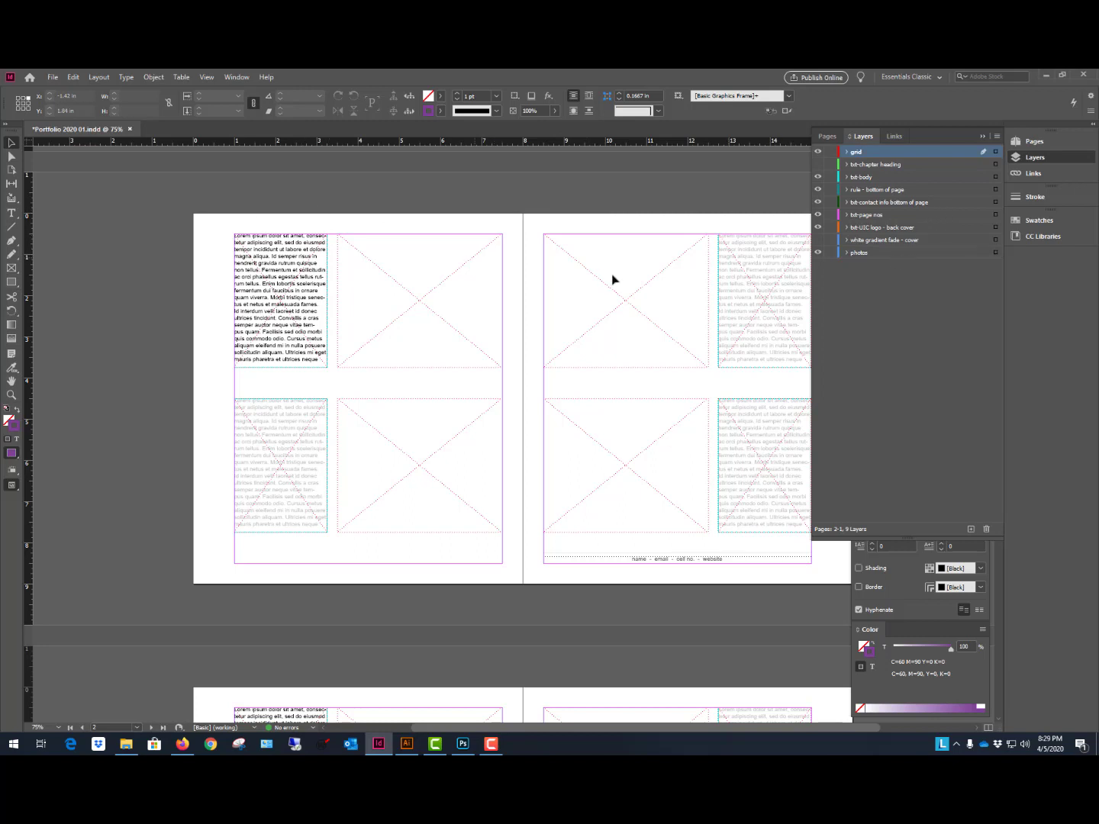
{"action": "left_click", "coordinate": [894, 254]}
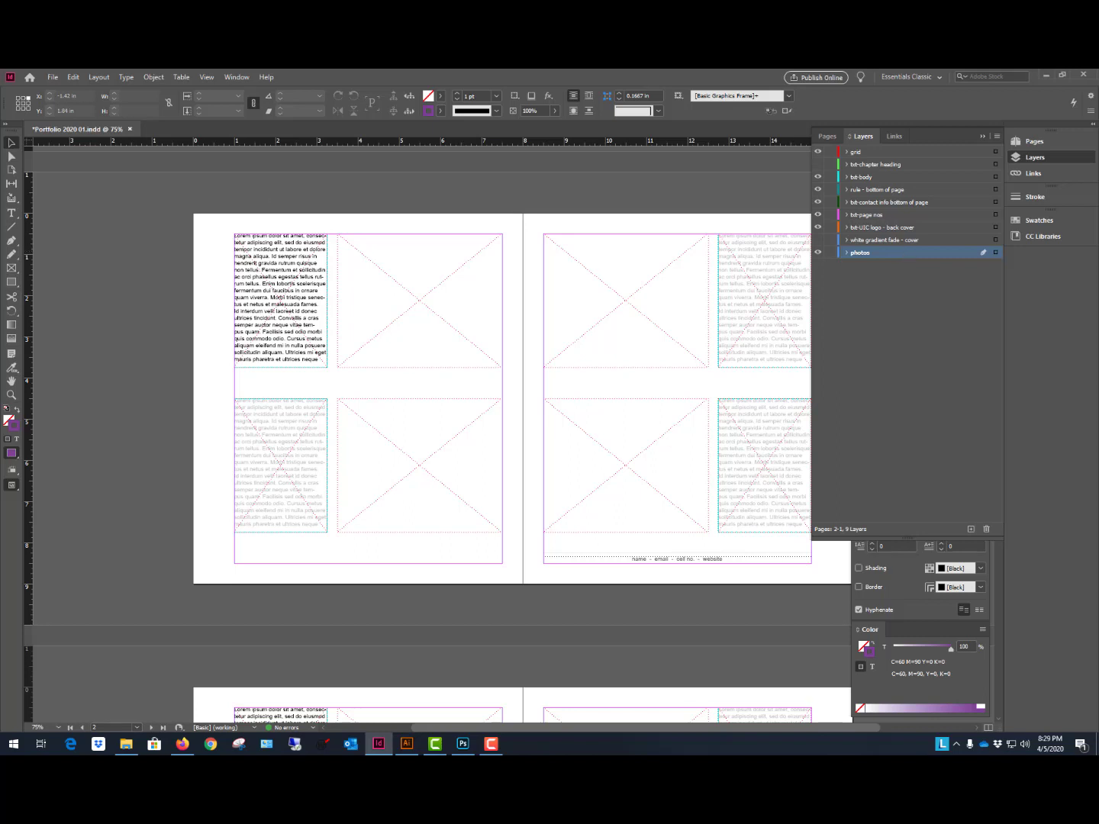
{"action": "key", "text": "super+e"}
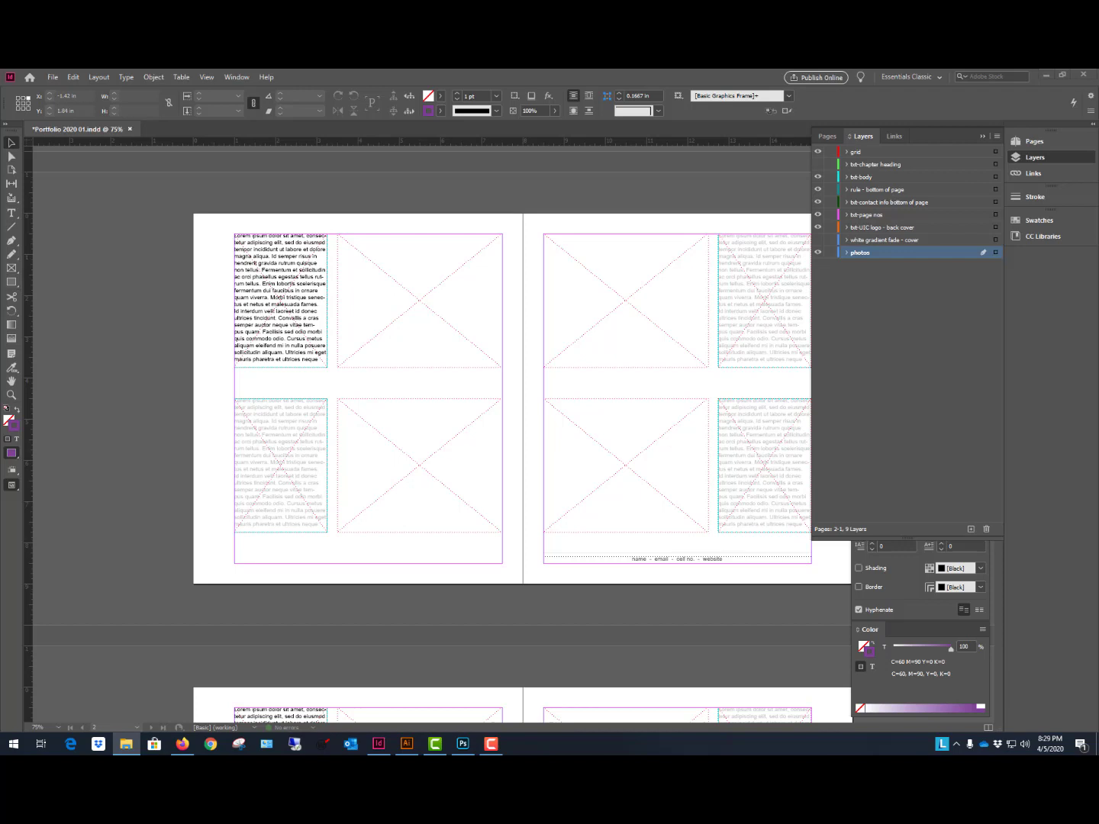
{"action": "left_click_drag", "start_coordinate": [7, 336], "coordinate": [98, 337]}
{"action": "left_click_drag", "start_coordinate": [165, 350], "coordinate": [165, 348]}
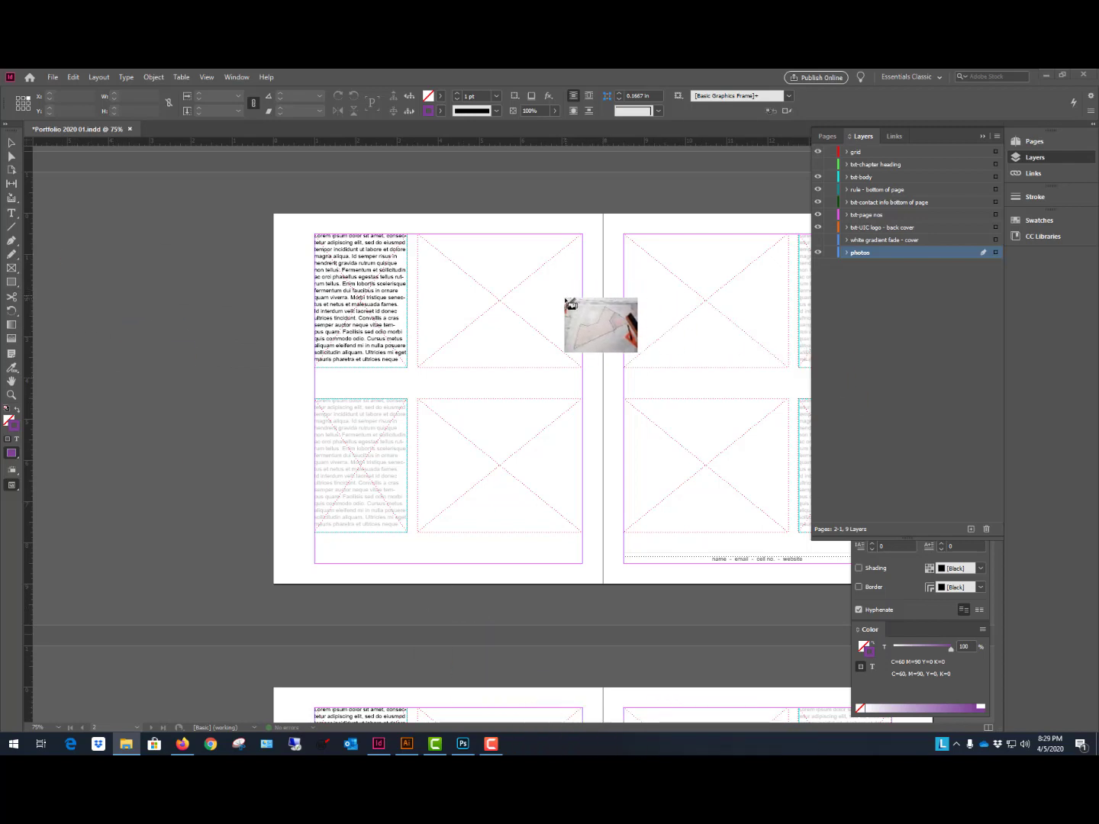
{"action": "left_click_drag", "start_coordinate": [557, 297], "coordinate": [396, 299]}
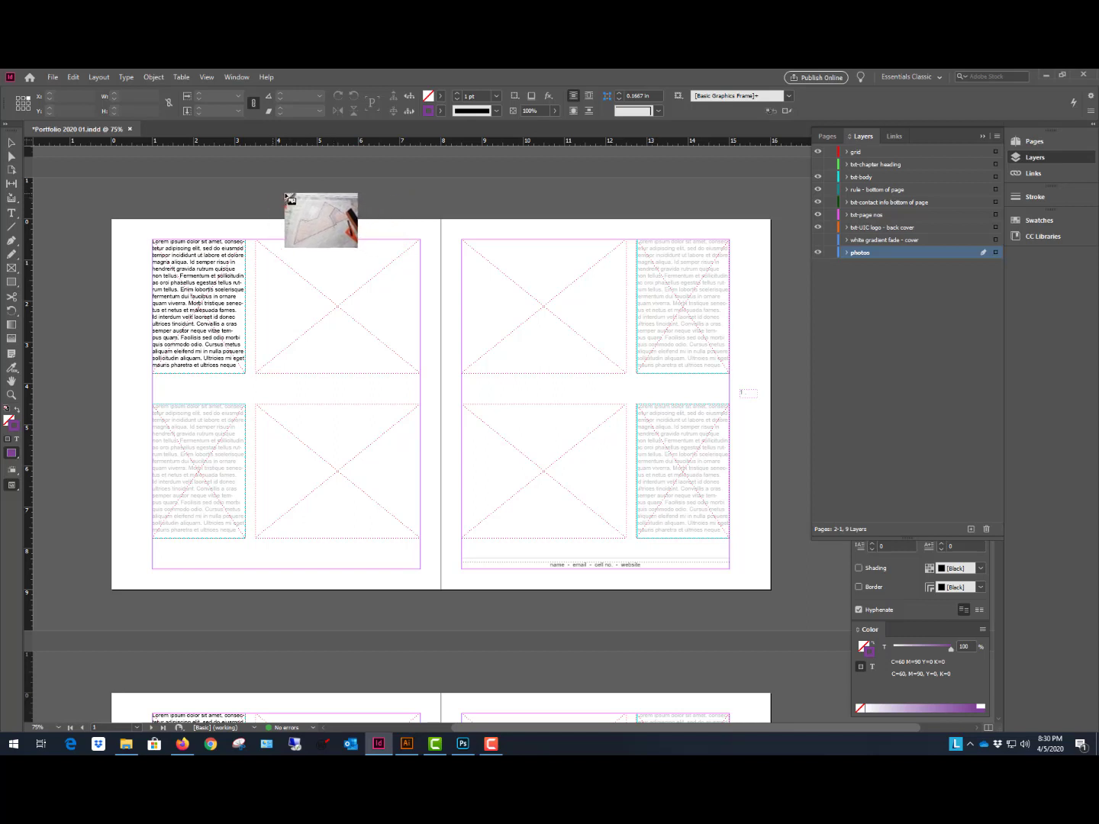
Try placing the photo at full size and as a frame about 2.61 in wide, undoing each placement.
{"action": "left_click_drag", "start_coordinate": [299, 197], "coordinate": [300, 197]}
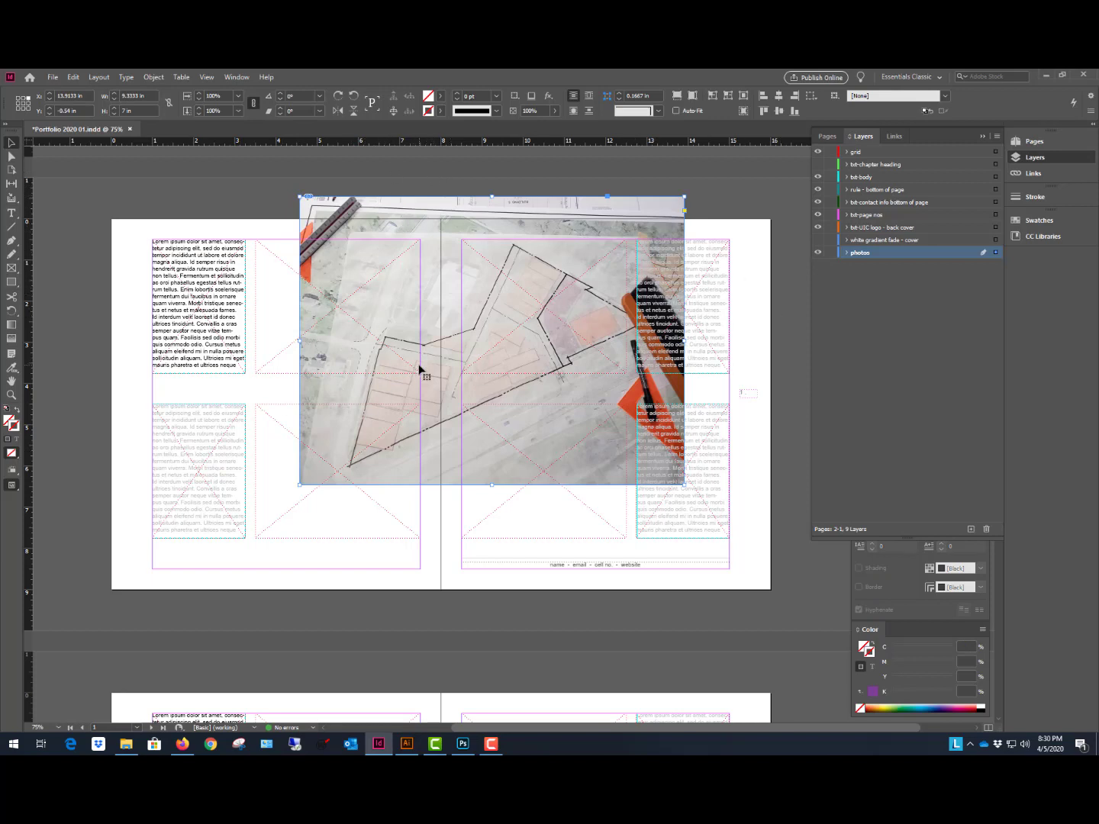
{"action": "key", "text": "ctrl+z"}
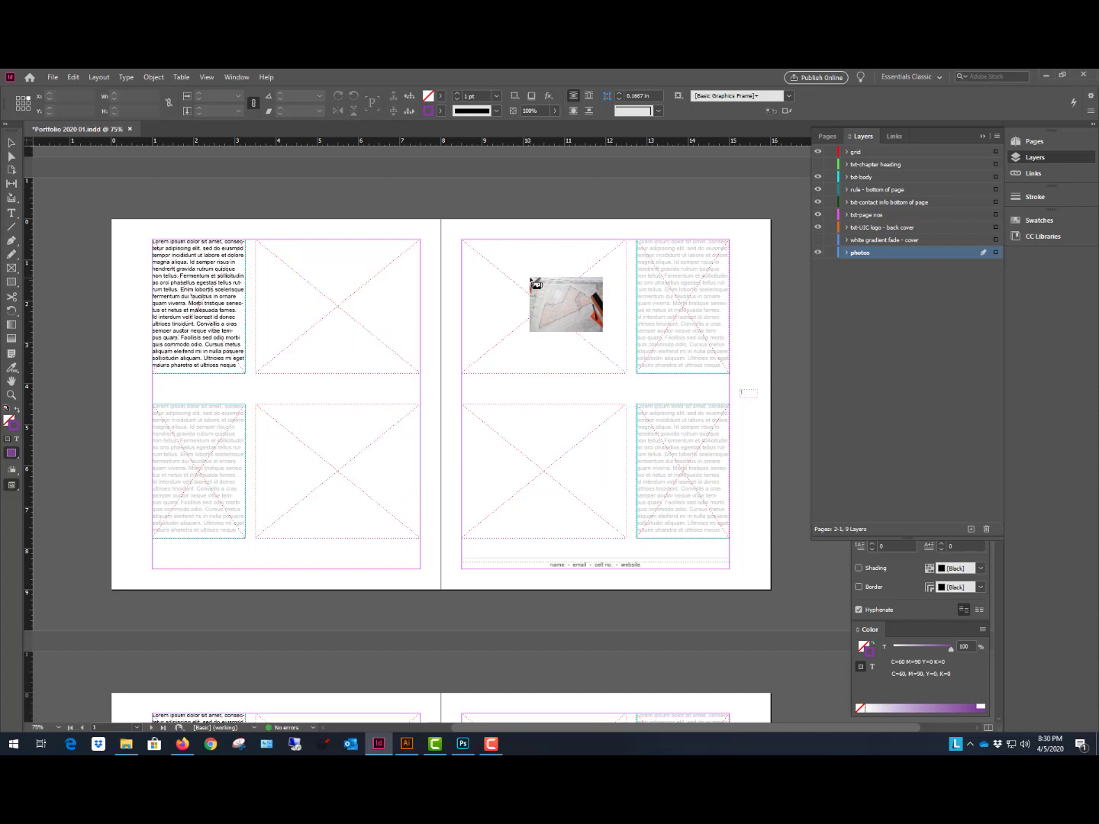
{"action": "left_click_drag", "start_coordinate": [323, 201], "coordinate": [430, 271]}
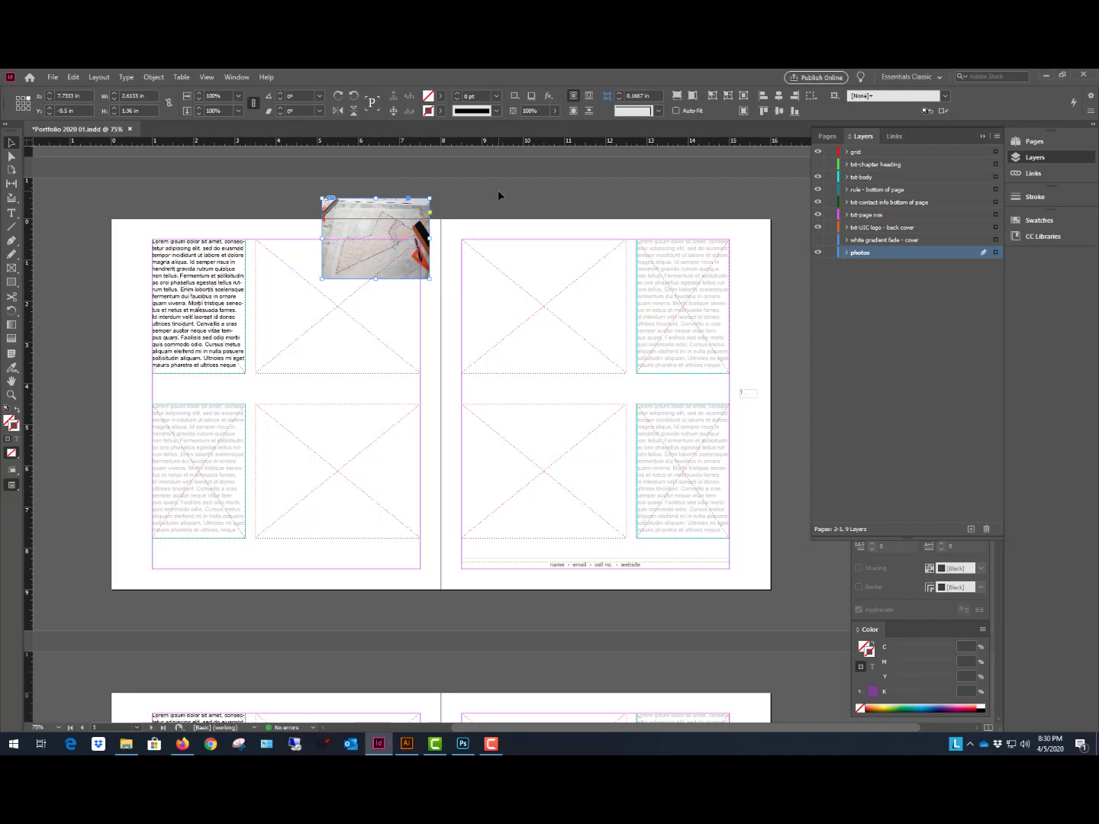
{"action": "key", "text": "ctrl+z"}
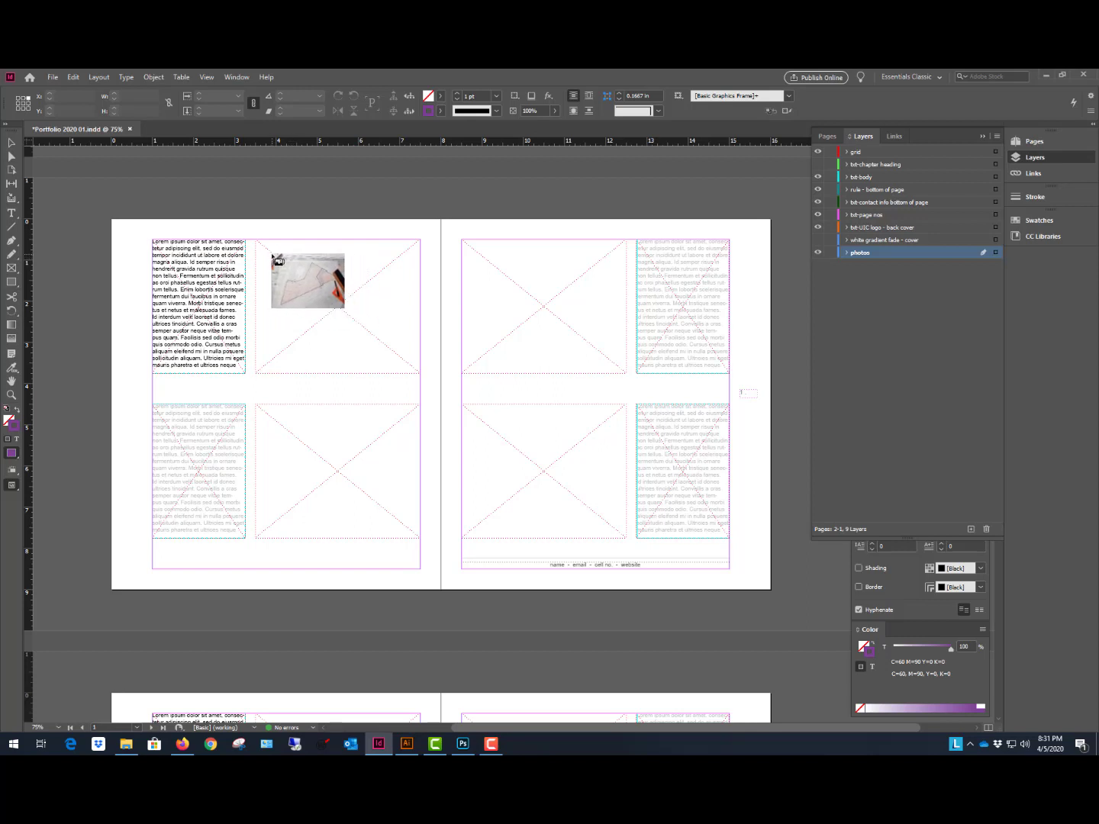
Place the photo inside the upper image placeholder on the spread's left page and deselect it.
{"action": "left_click_drag", "start_coordinate": [272, 253], "coordinate": [272, 253]}
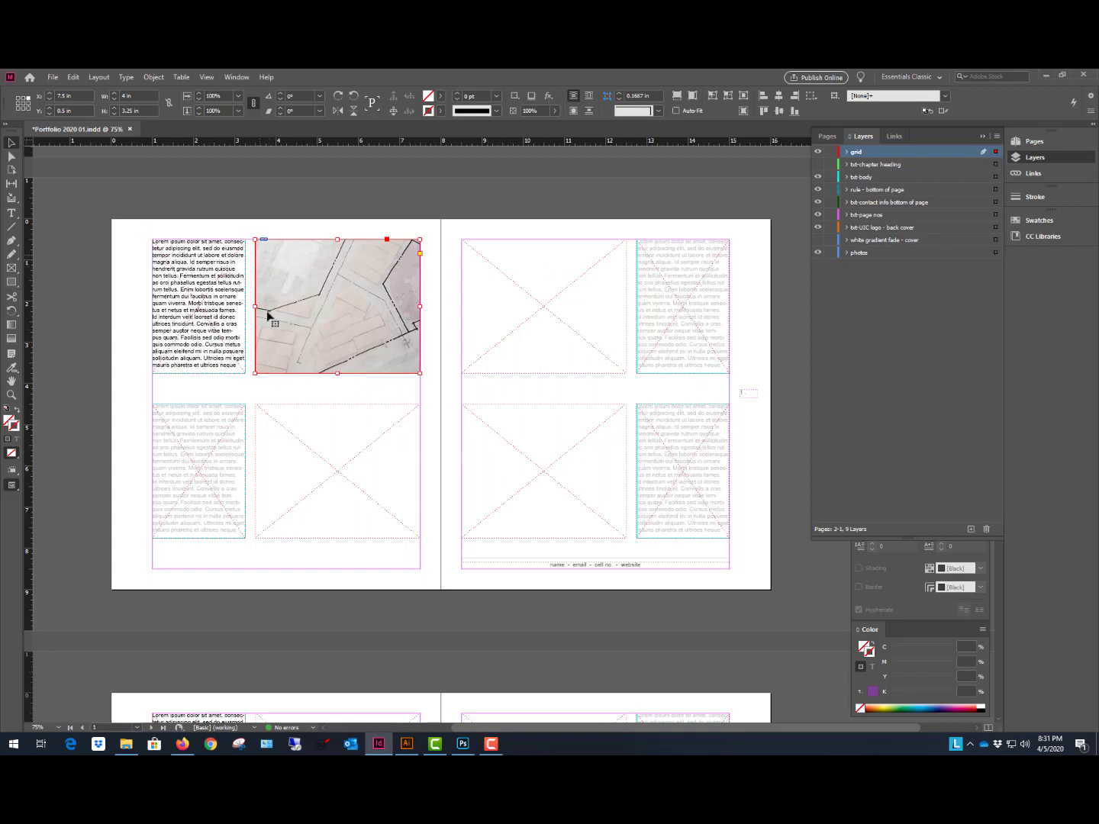
{"action": "left_click", "coordinate": [440, 200]}
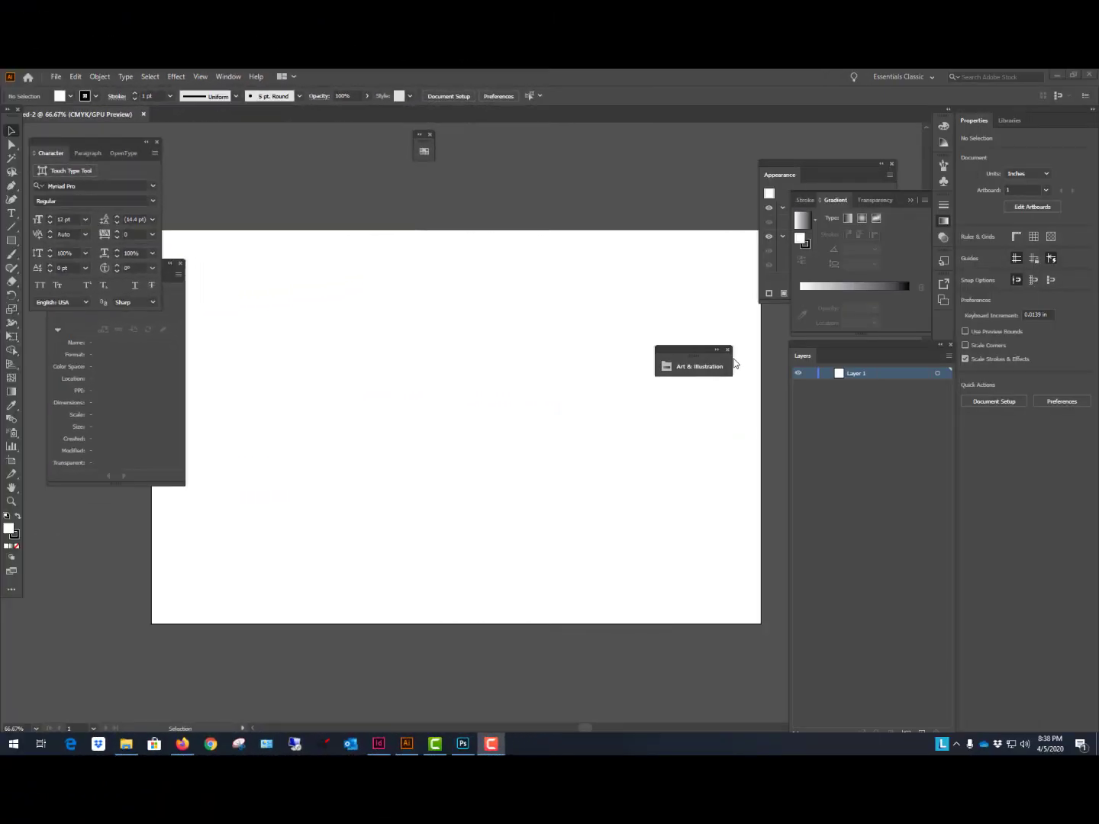
In Illustrator, place portfolio-12.jpg as a linked image and scale it to about 8.23 × 6.17 in within the artboard.
{"action": "left_click", "coordinate": [727, 350]}
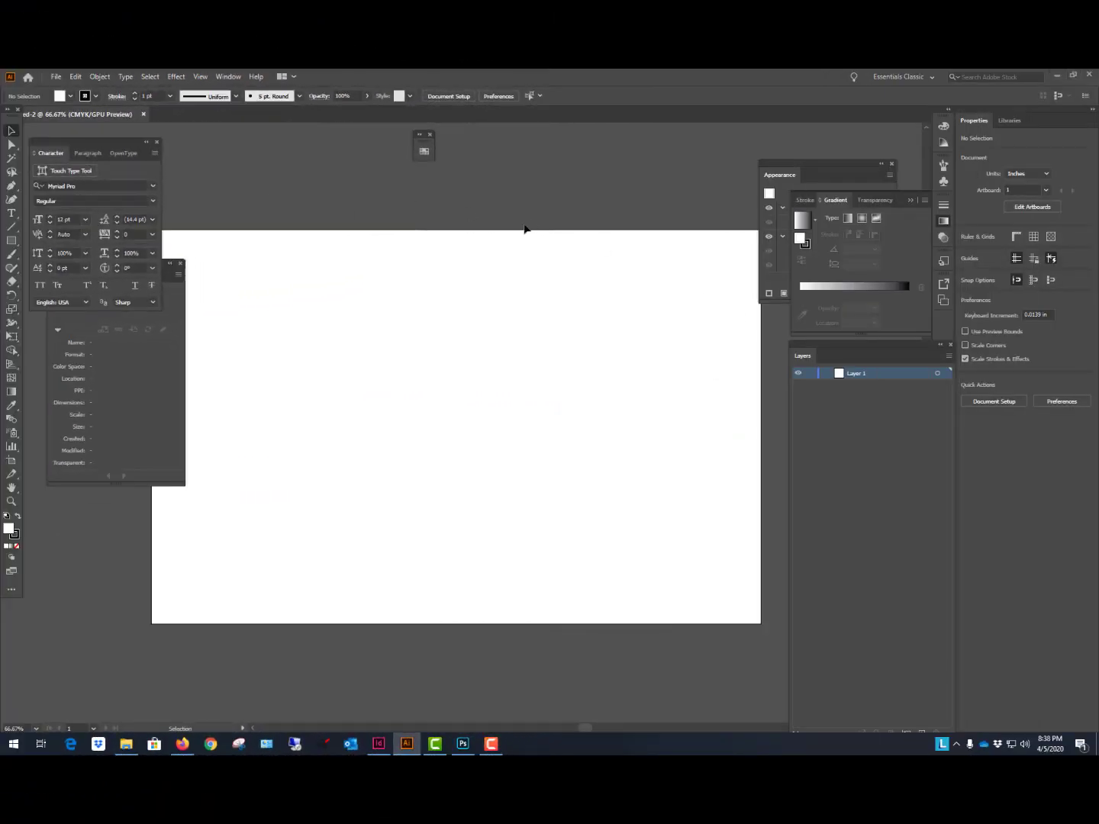
{"action": "left_click_drag", "start_coordinate": [161, 340], "coordinate": [315, 375]}
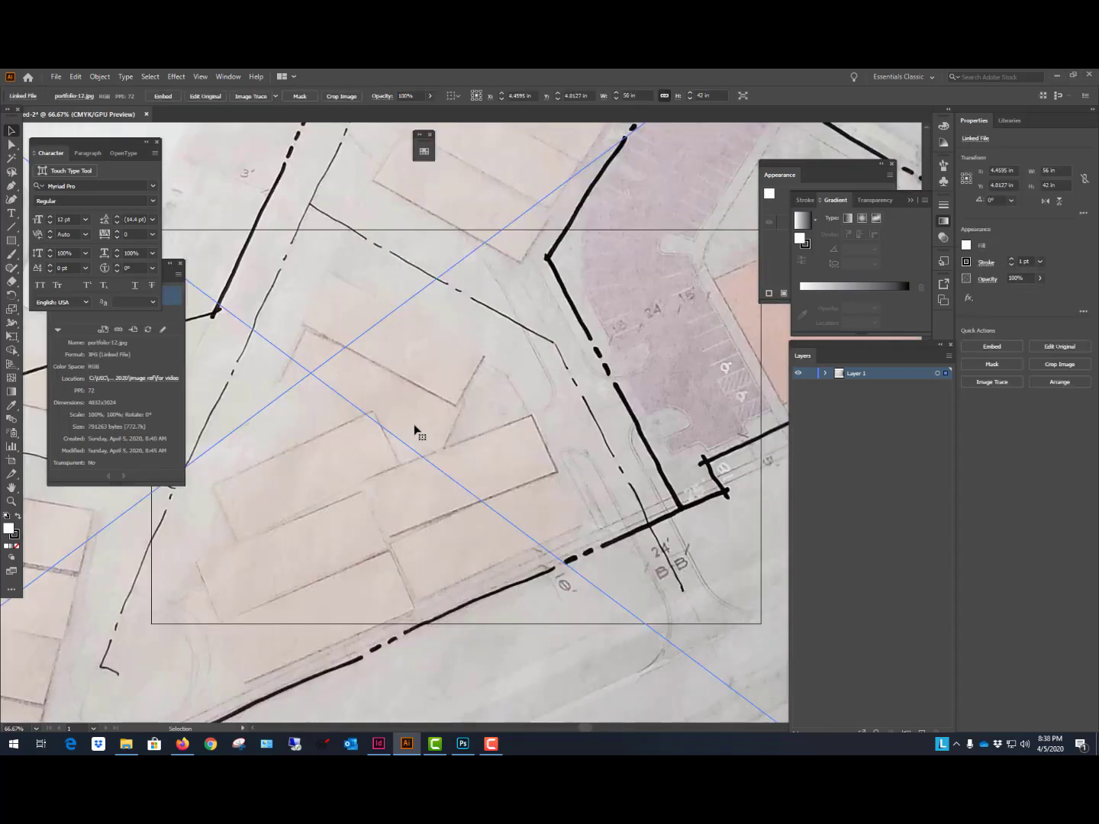
{"action": "scroll", "coordinate": [418, 433], "scroll_direction": "down", "scroll_amount": 5}
{"action": "left_click_drag", "start_coordinate": [595, 291], "coordinate": [432, 434]}
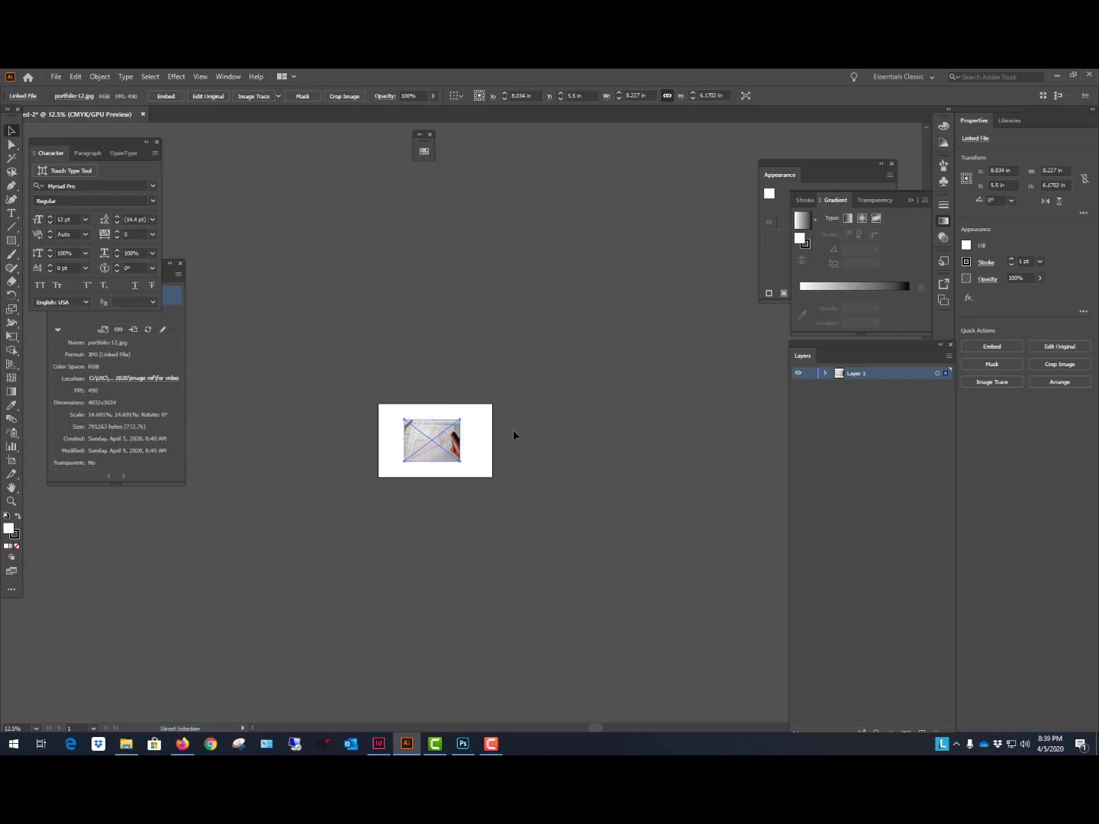
{"action": "key", "text": "ctrl+0"}
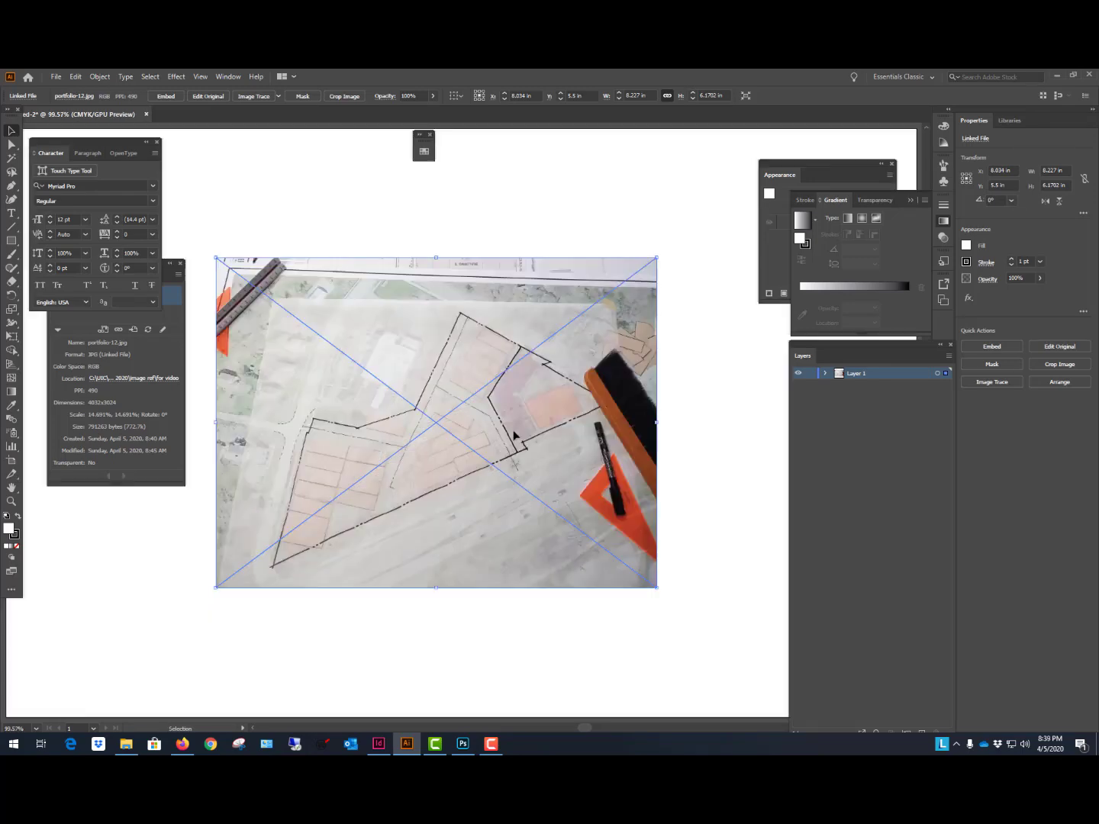
{"action": "left_click", "coordinate": [571, 202]}
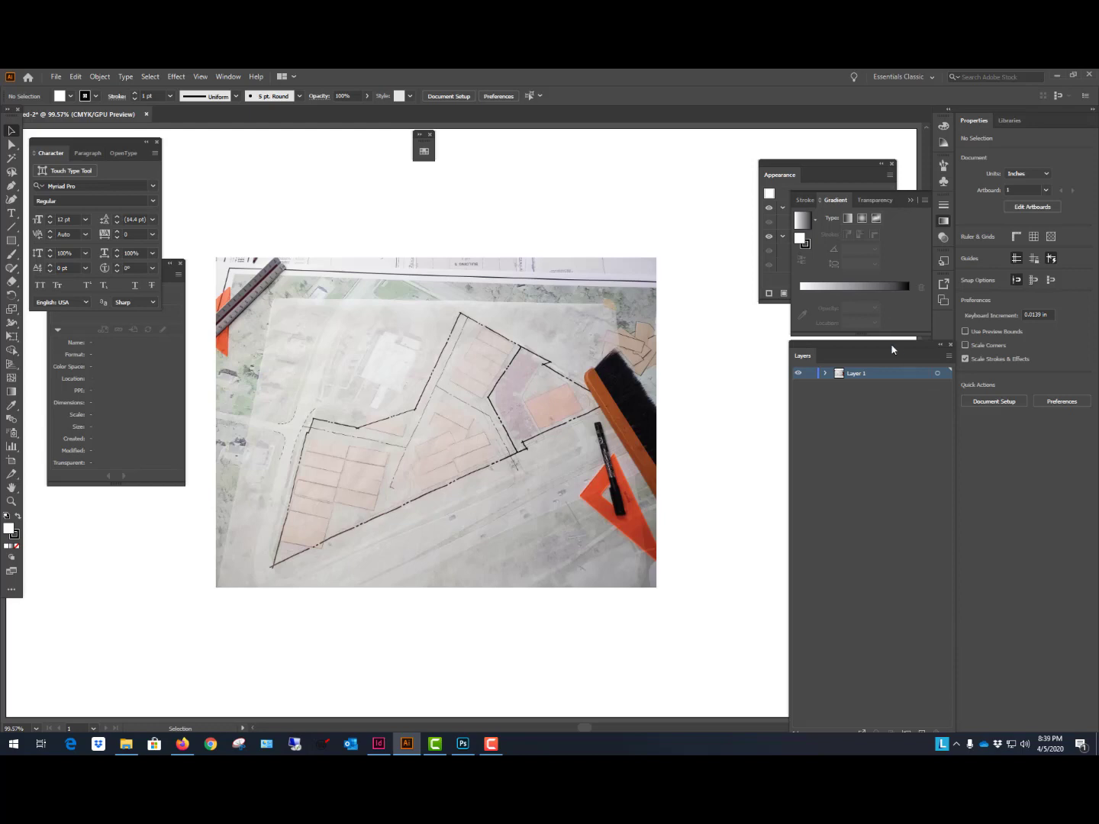
Add a layer named frame above the image's layer and rename the image's layer photo.
{"action": "left_click_drag", "start_coordinate": [889, 347], "coordinate": [883, 317]}
{"action": "left_click", "coordinate": [917, 704]}
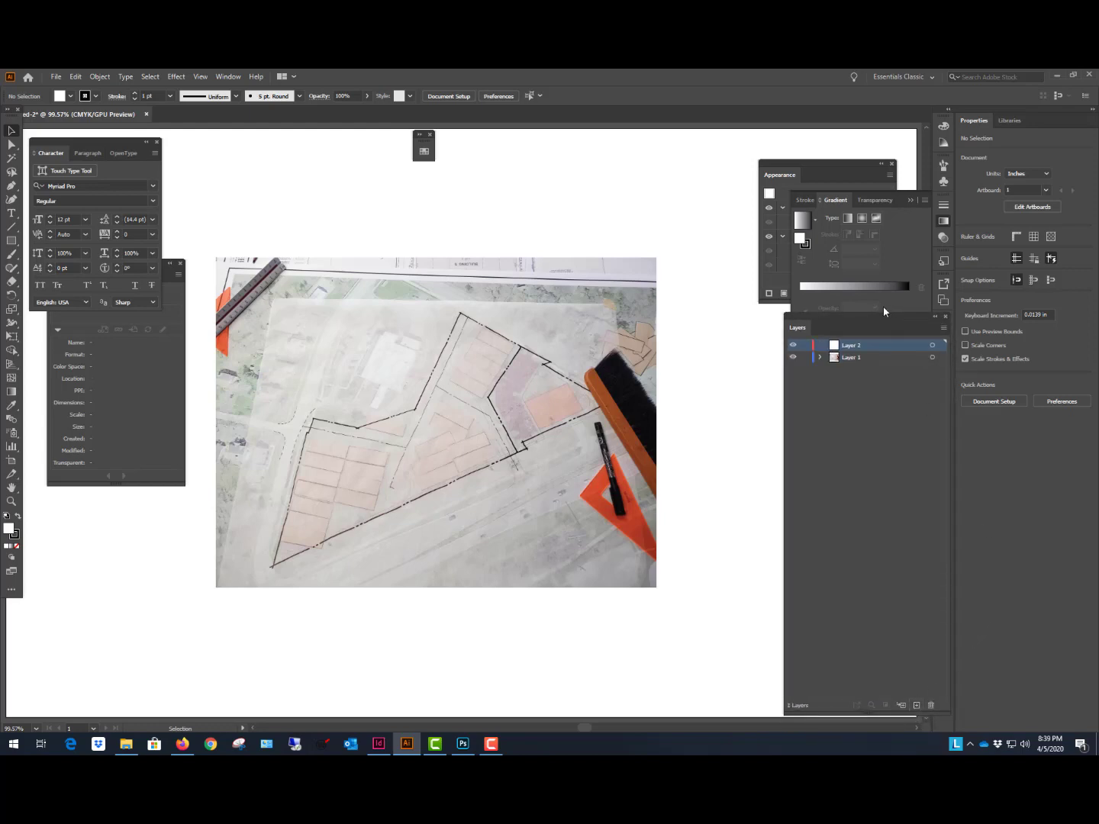
{"action": "double_click", "coordinate": [852, 347]}
{"action": "type", "text": "fi"}
{"action": "double_click", "coordinate": [853, 358]}
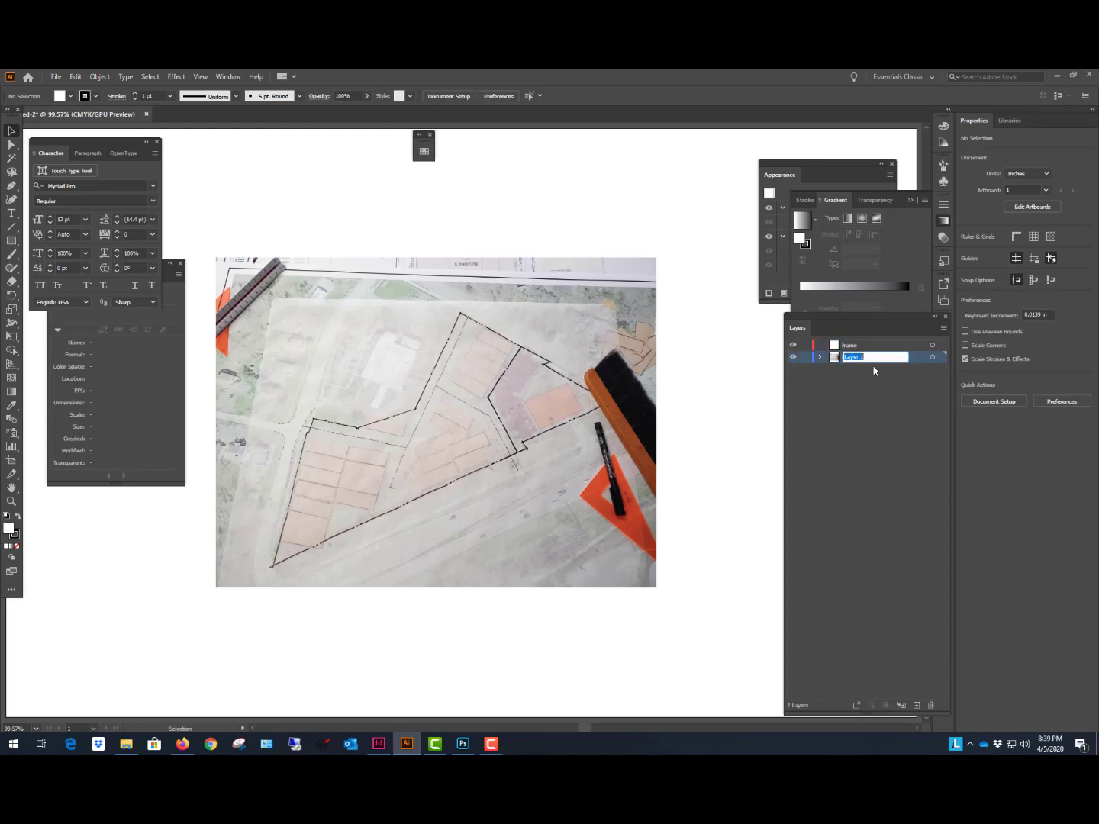
{"action": "type", "text": "photo"}
{"action": "left_click", "coordinate": [851, 346]}
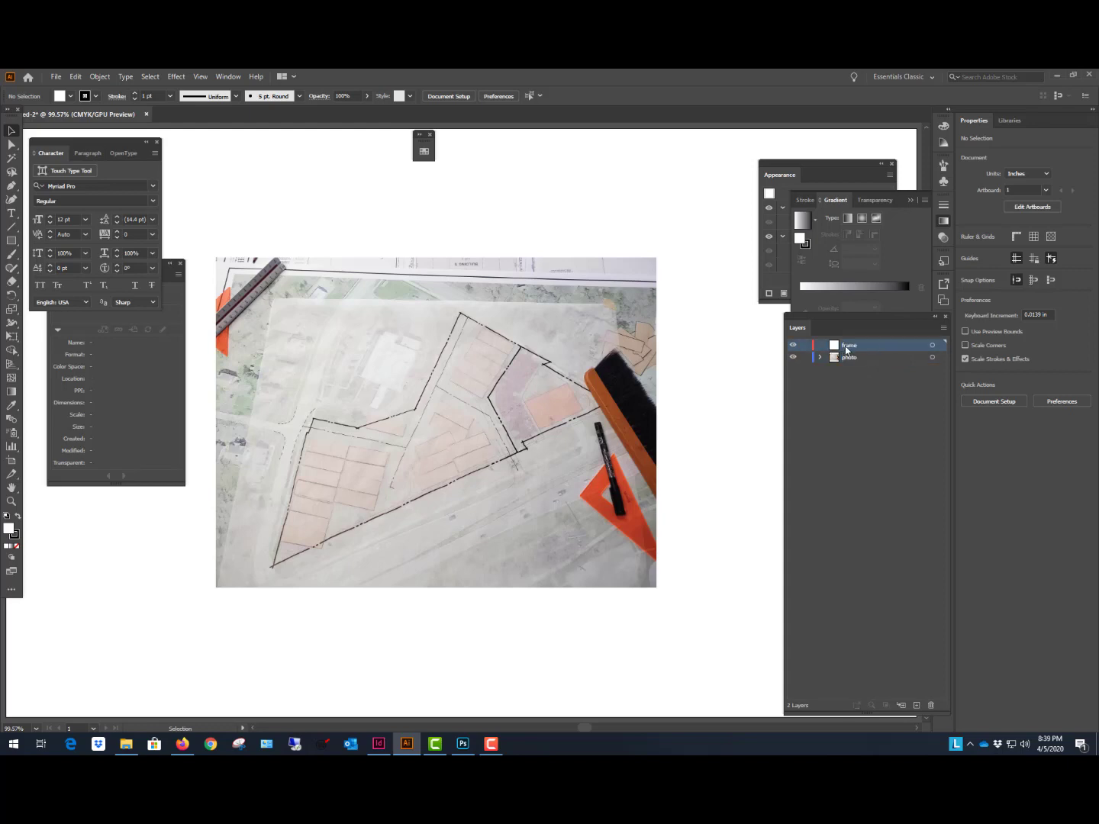
Hide and show the photo layer to check what it contains.
{"action": "left_click", "coordinate": [827, 390]}
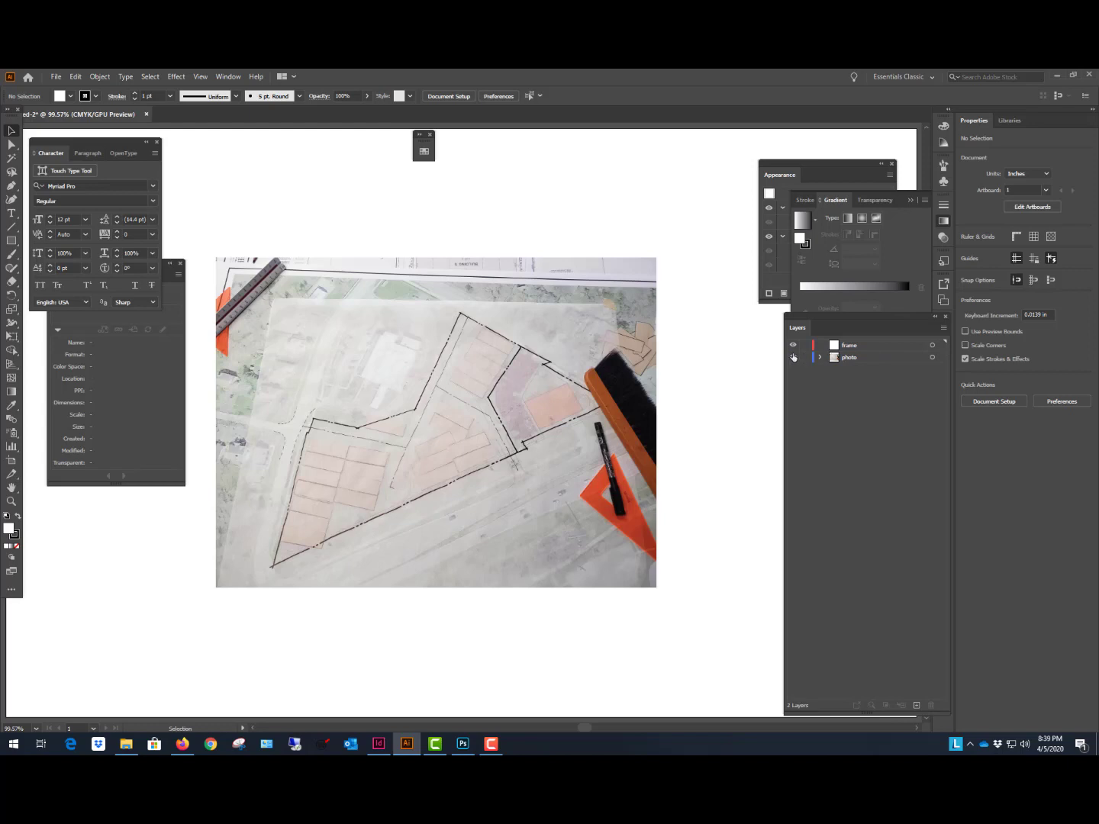
{"action": "left_click", "coordinate": [793, 357]}
{"action": "left_click", "coordinate": [792, 357]}
On the frame layer, draw a rectangle about 6.11 × 4.06 in over the middle of the photo.
{"action": "left_click", "coordinate": [874, 347]}
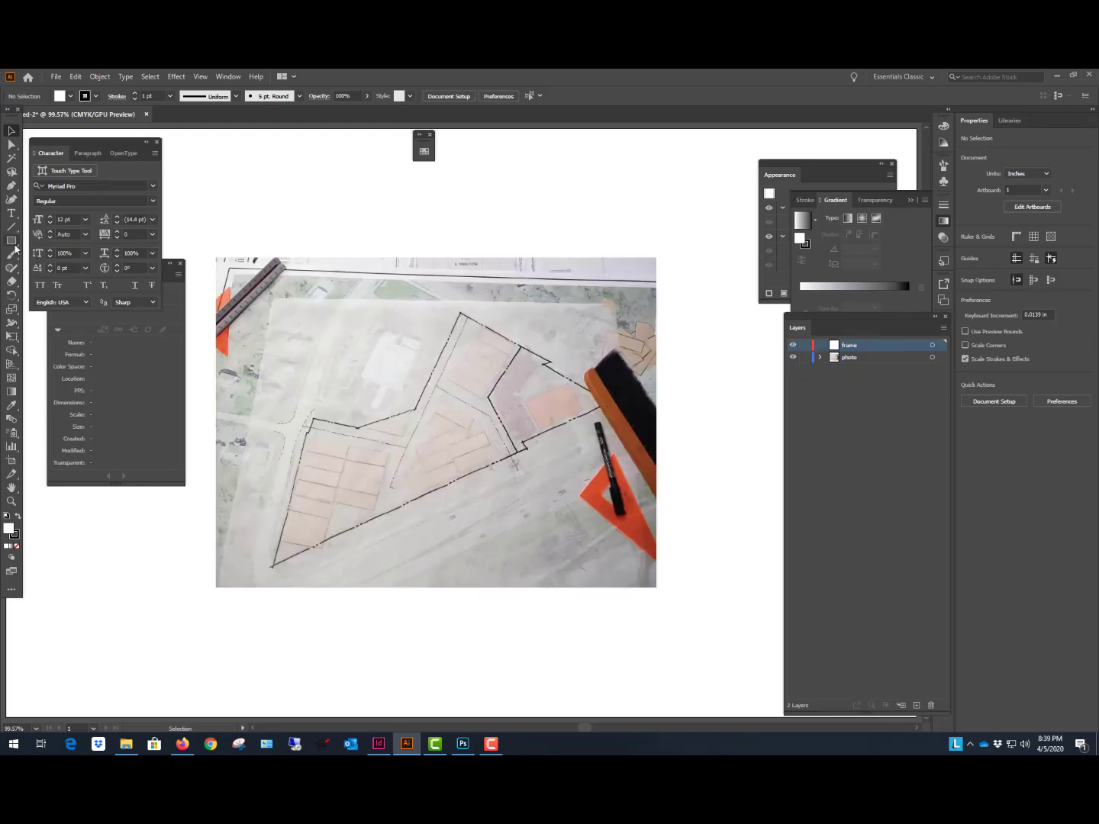
{"action": "left_click", "coordinate": [11, 241]}
{"action": "left_click_drag", "start_coordinate": [274, 309], "coordinate": [602, 527]}
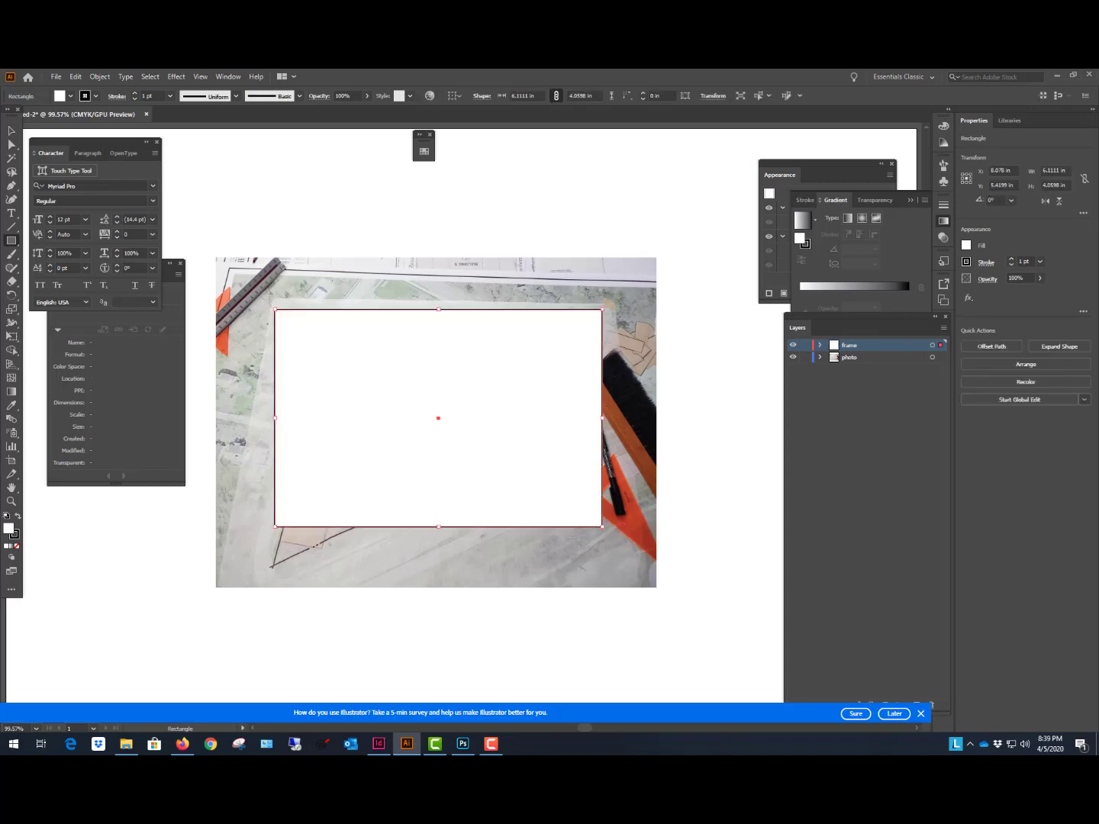
{"action": "left_click", "coordinate": [11, 131]}
{"action": "left_click", "coordinate": [511, 195]}
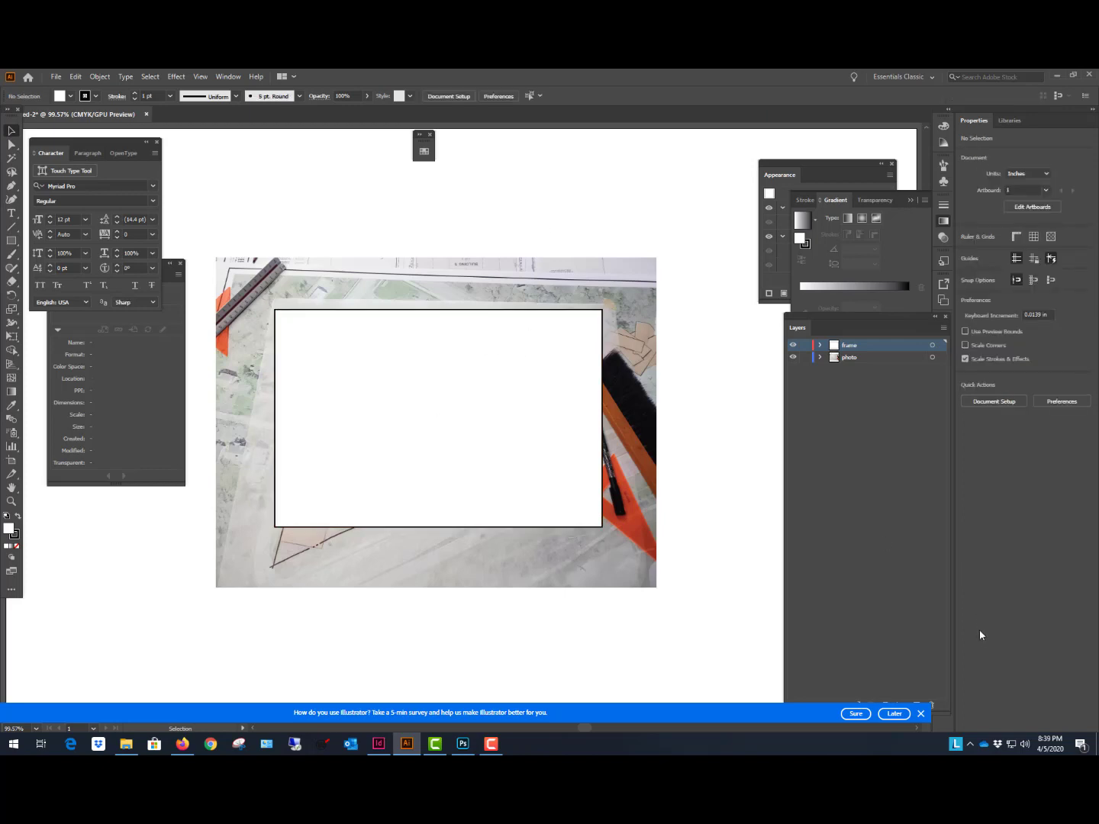
{"action": "left_click", "coordinate": [921, 713]}
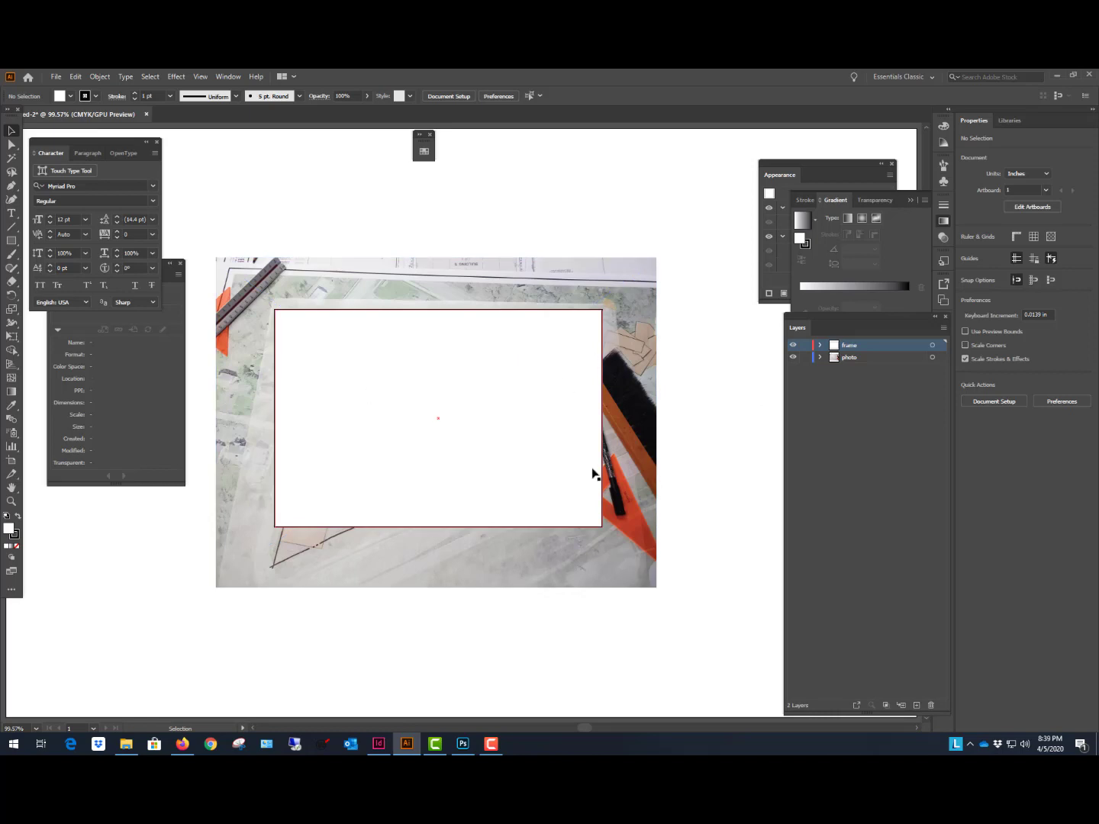
Remove the rectangle's fill and give it a green stroke.
{"action": "left_click", "coordinate": [423, 344]}
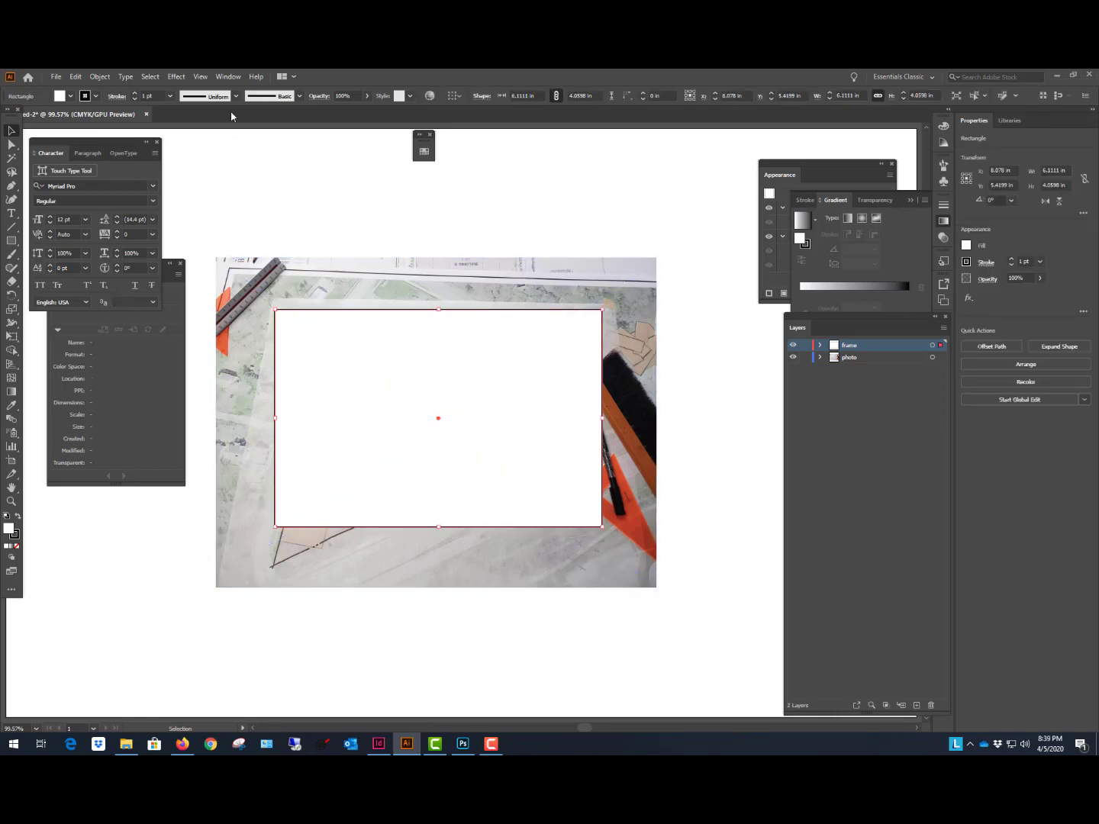
{"action": "left_click", "coordinate": [70, 96]}
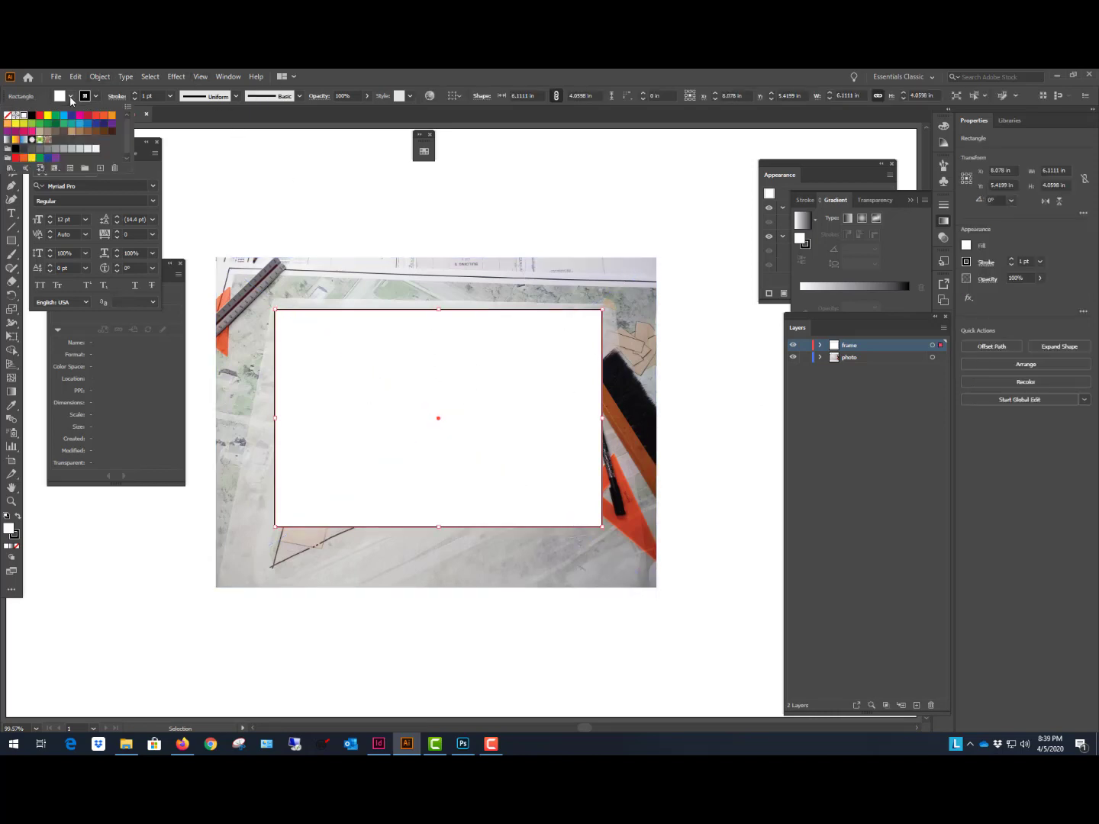
{"action": "left_click", "coordinate": [8, 116]}
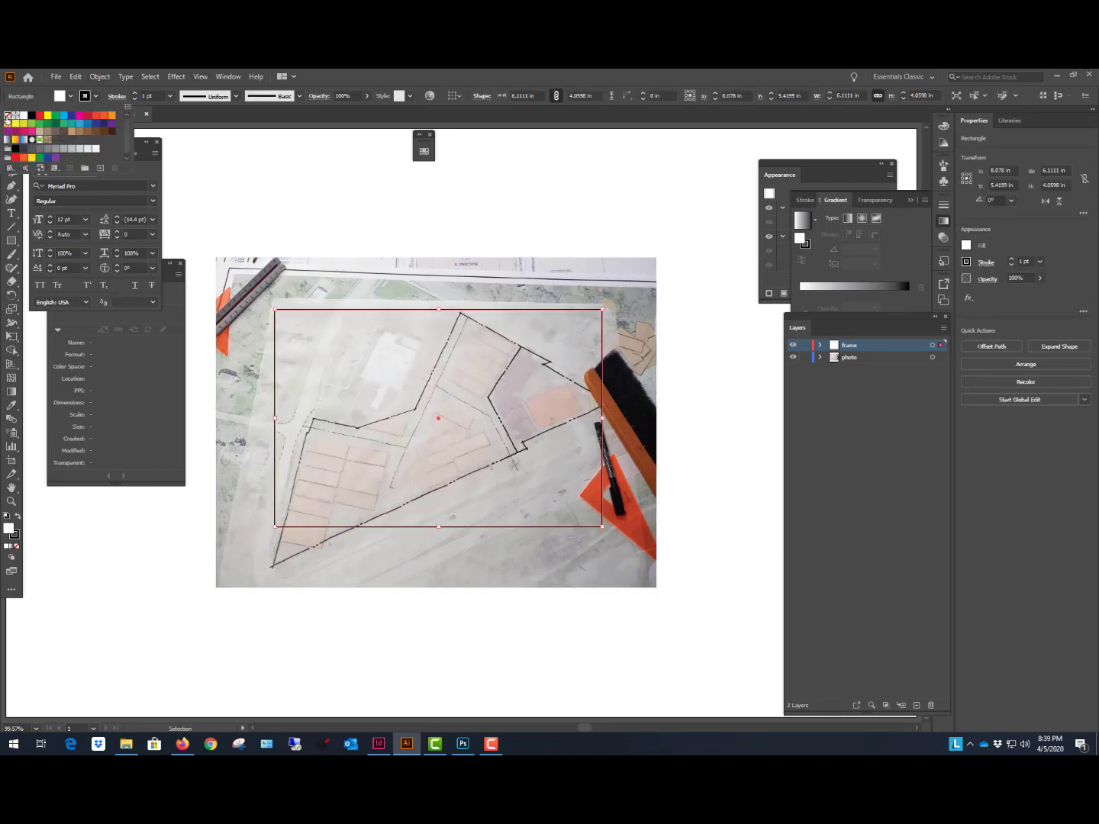
{"action": "left_click", "coordinate": [95, 97]}
{"action": "left_click", "coordinate": [55, 115]}
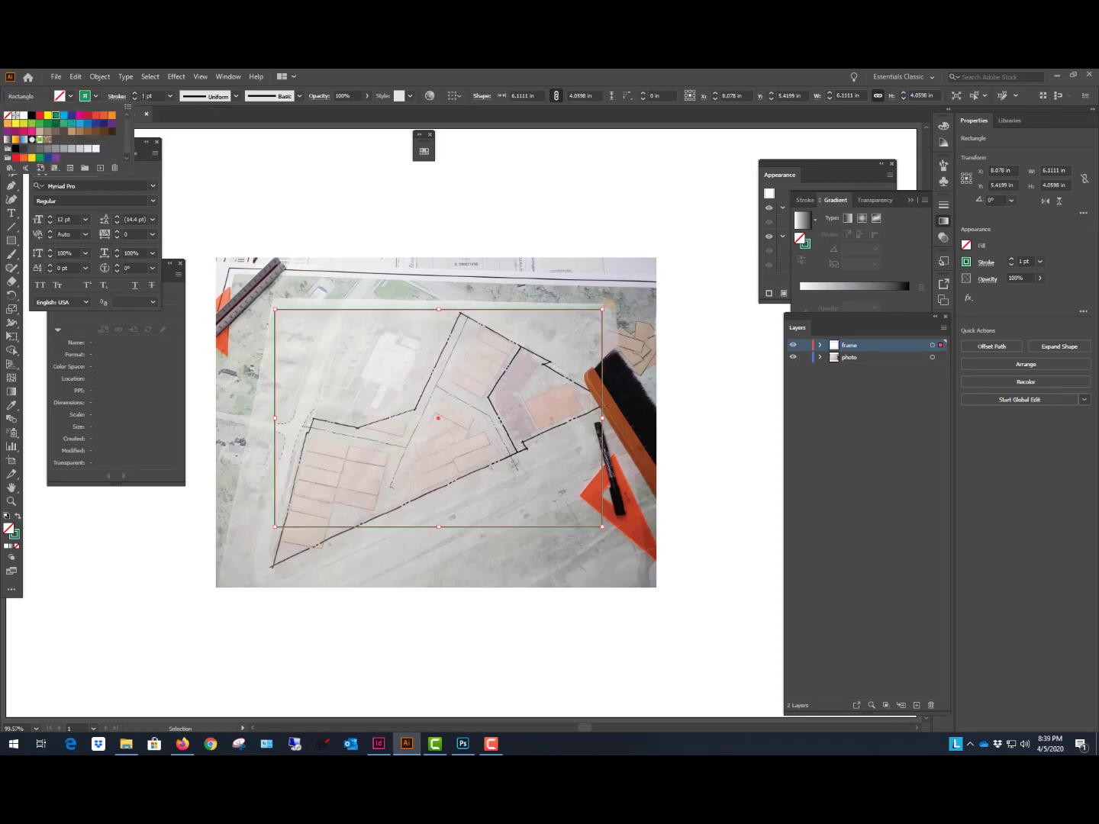
Increase the rectangle's stroke weight to 13 pt.
{"action": "left_click", "coordinate": [135, 94]}
{"action": "left_click", "coordinate": [136, 94]}
{"action": "left_click", "coordinate": [136, 93]}
{"action": "left_click", "coordinate": [136, 94]}
{"action": "left_click", "coordinate": [135, 94]}
{"action": "left_click", "coordinate": [136, 94]}
{"action": "left_click", "coordinate": [136, 94]}
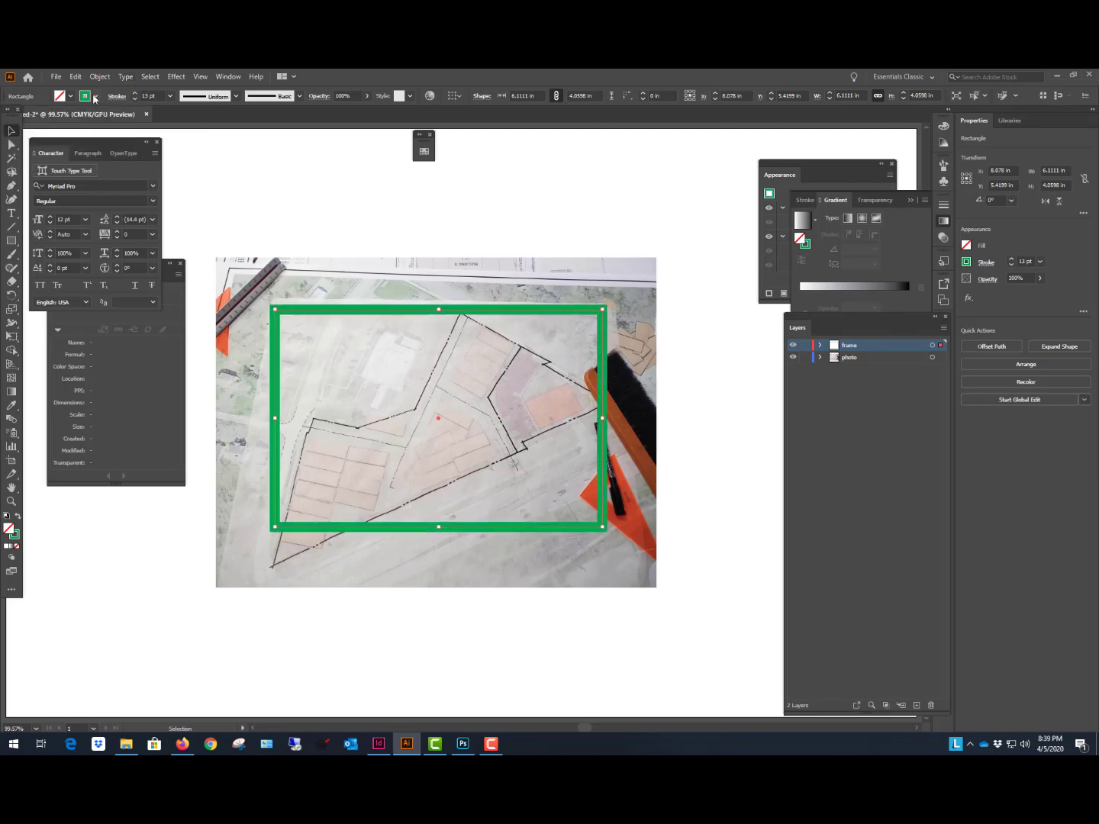
Change the rectangle's stroke colour to dark blue and deselect it.
{"action": "left_click", "coordinate": [96, 97]}
{"action": "left_click", "coordinate": [74, 119]}
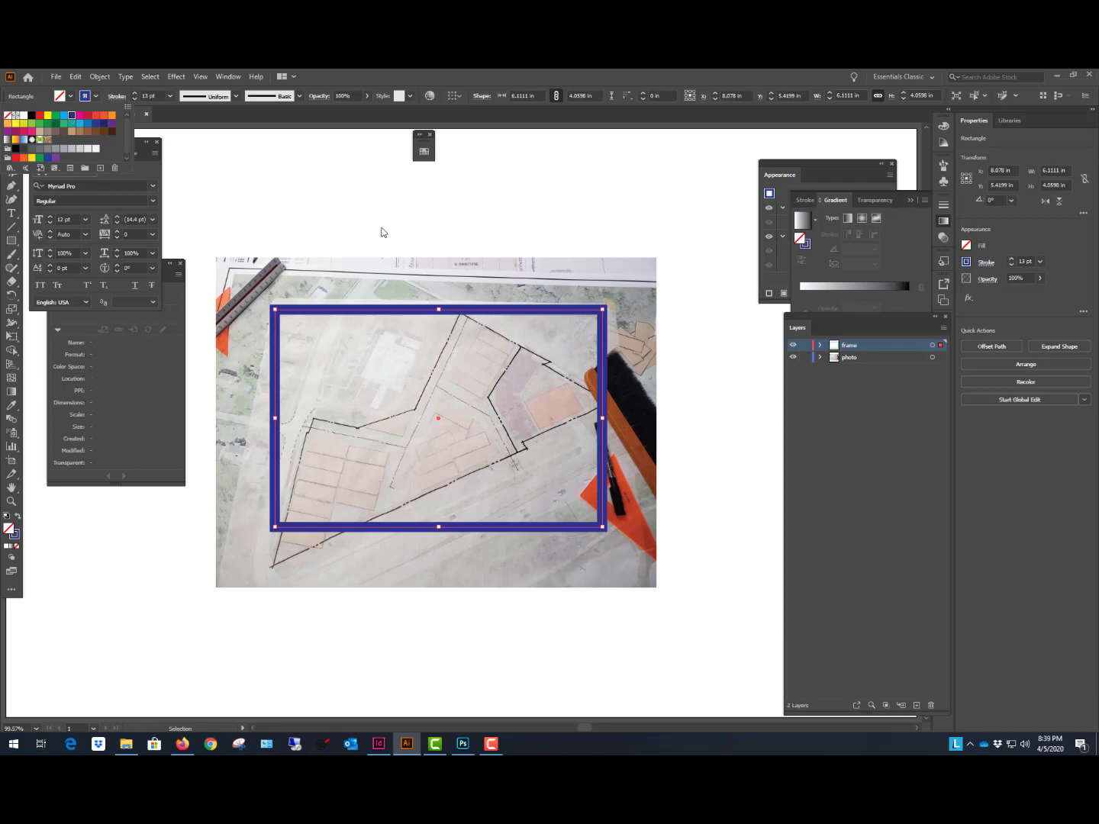
{"action": "left_click", "coordinate": [313, 202]}
{"action": "left_click", "coordinate": [304, 188]}
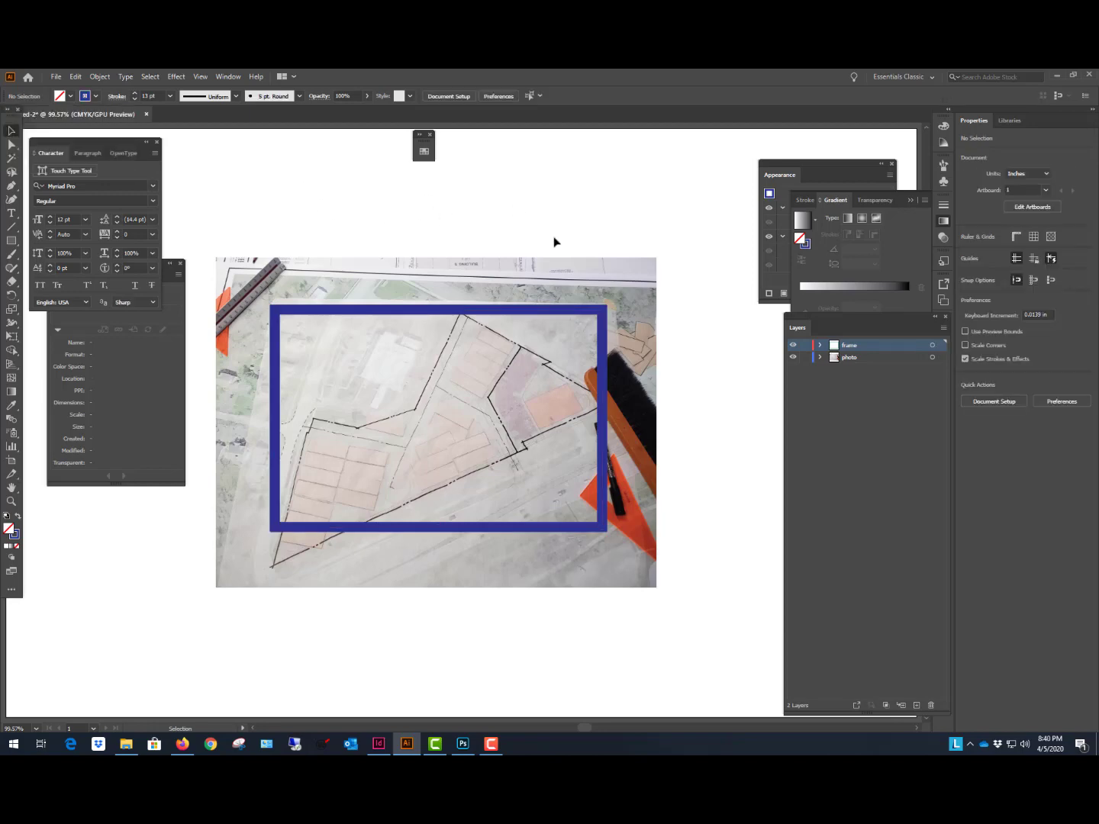
Move the blue frame over the photo to about X 7.96 in, Y 5.37 in.
{"action": "left_click", "coordinate": [542, 312]}
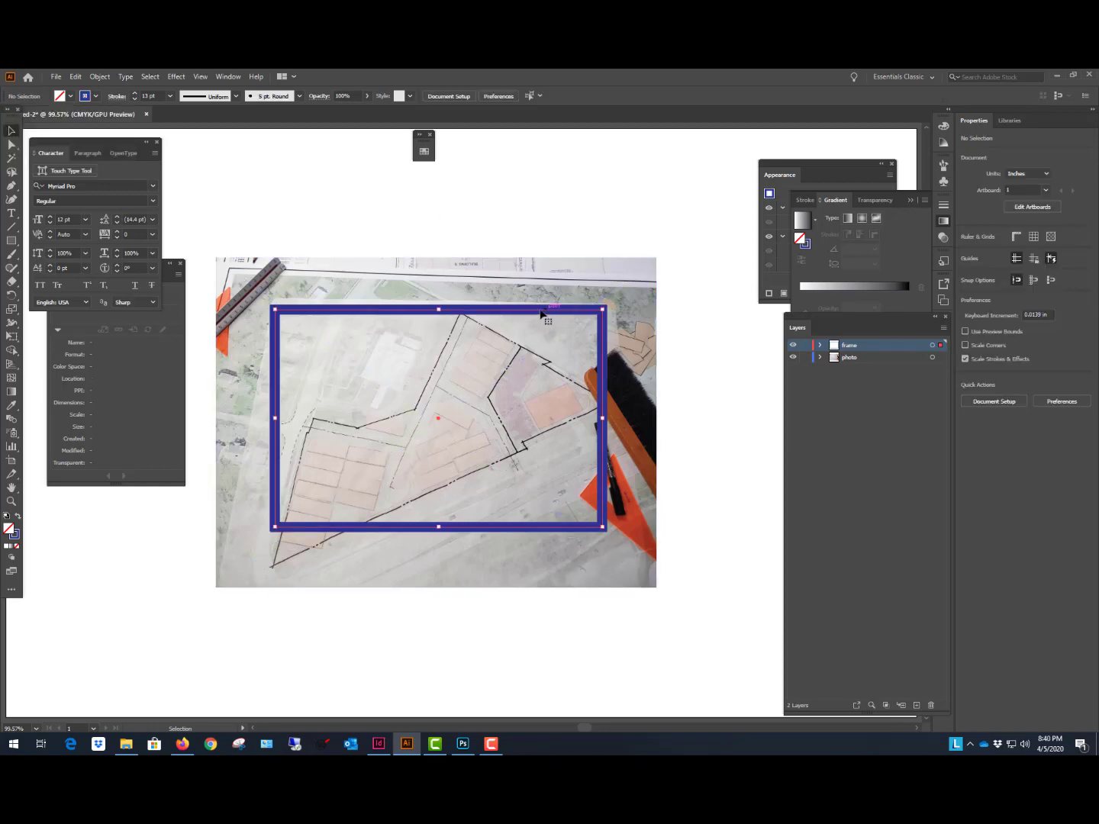
{"action": "left_click_drag", "start_coordinate": [539, 312], "coordinate": [568, 310]}
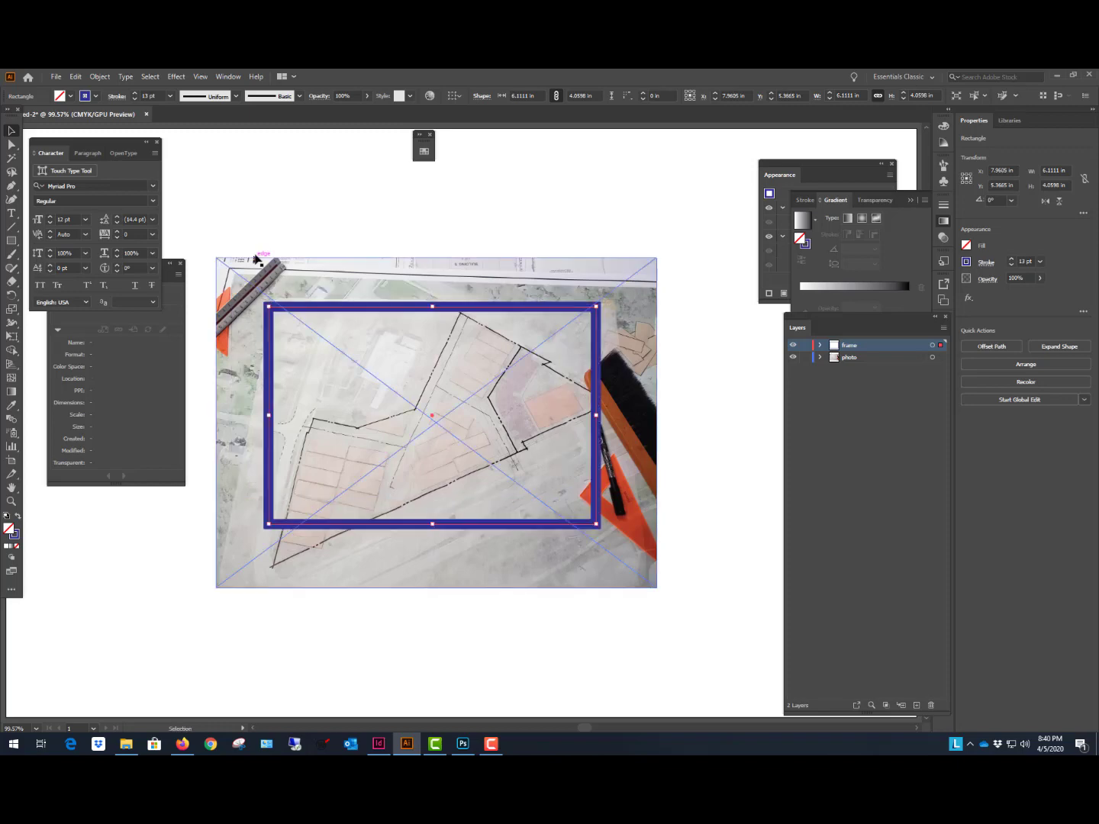
{"action": "left_click", "coordinate": [641, 213]}
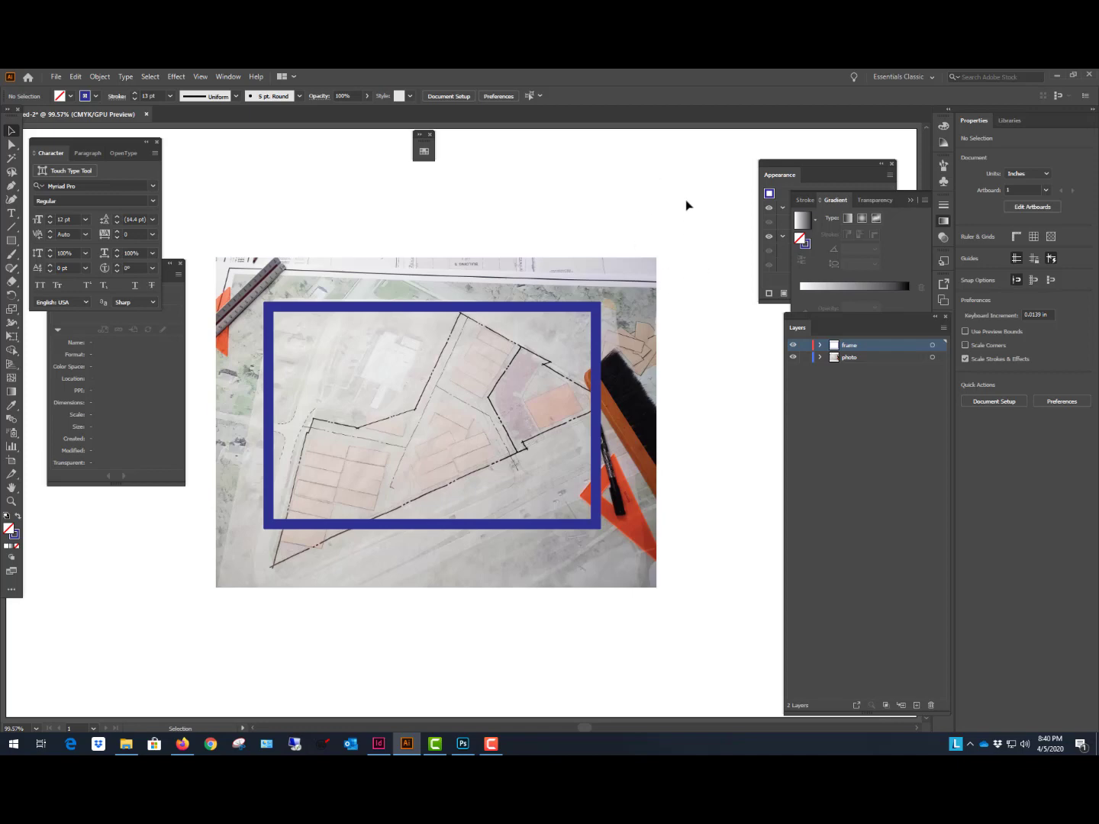
{"action": "left_click", "coordinate": [634, 273]}
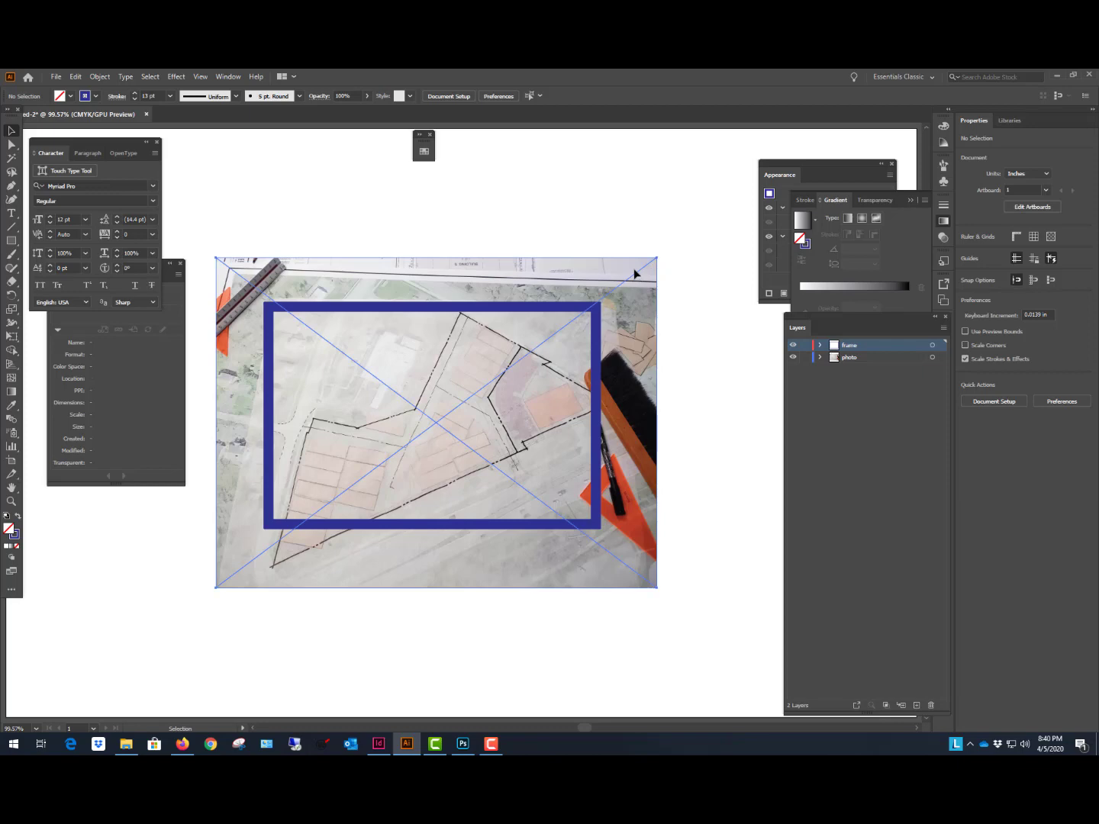
Select the blue frame together with the photo and make a clipping mask from them.
{"action": "left_click", "coordinate": [699, 216]}
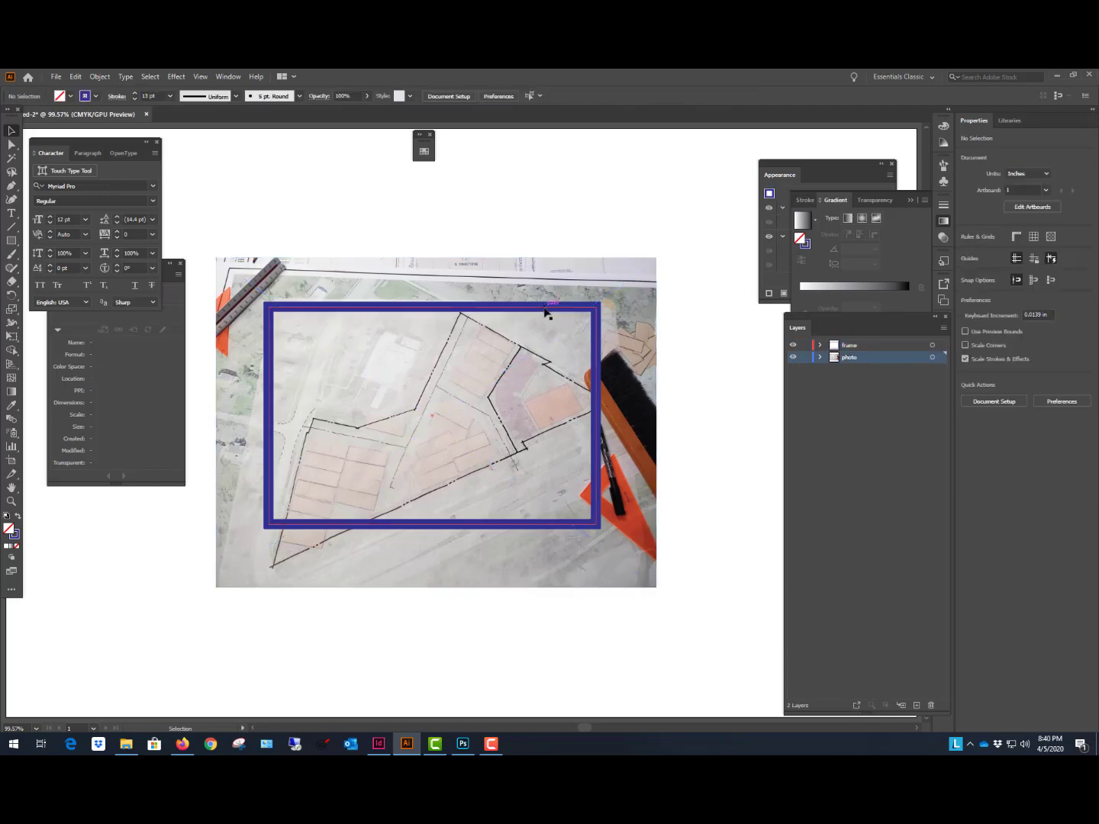
{"action": "left_click", "coordinate": [545, 309]}
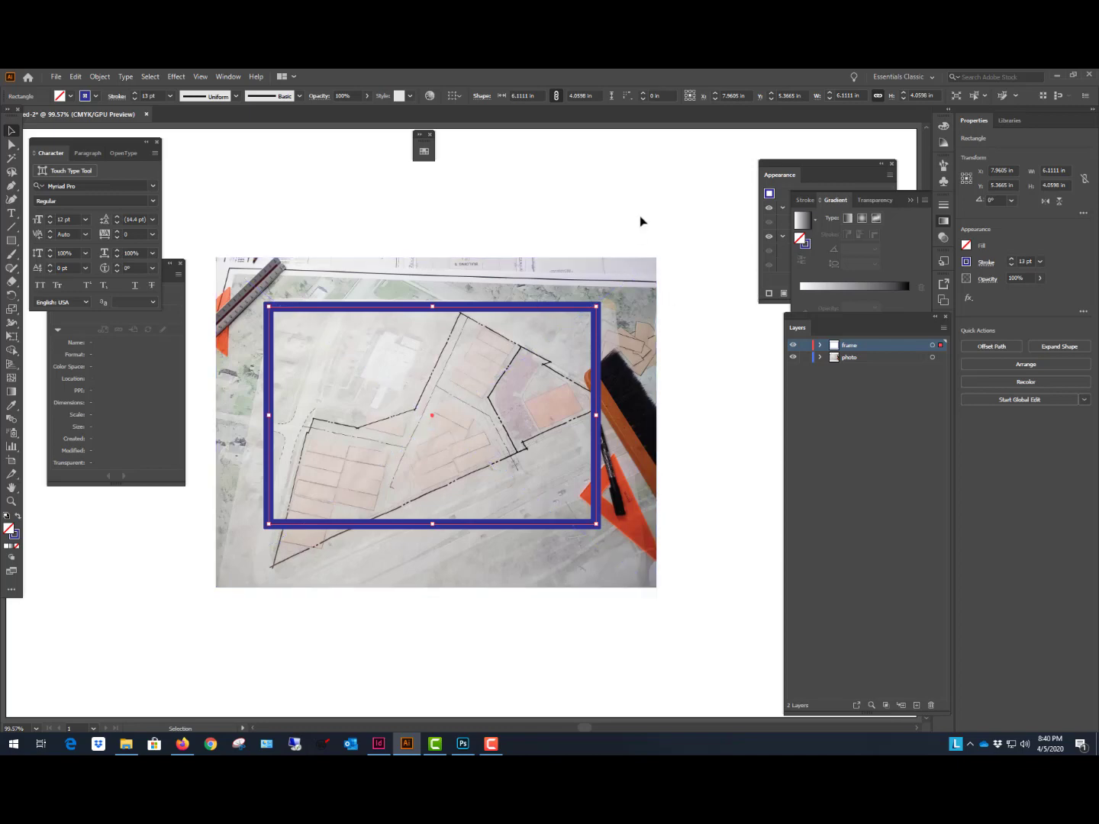
{"action": "left_click", "coordinate": [638, 191]}
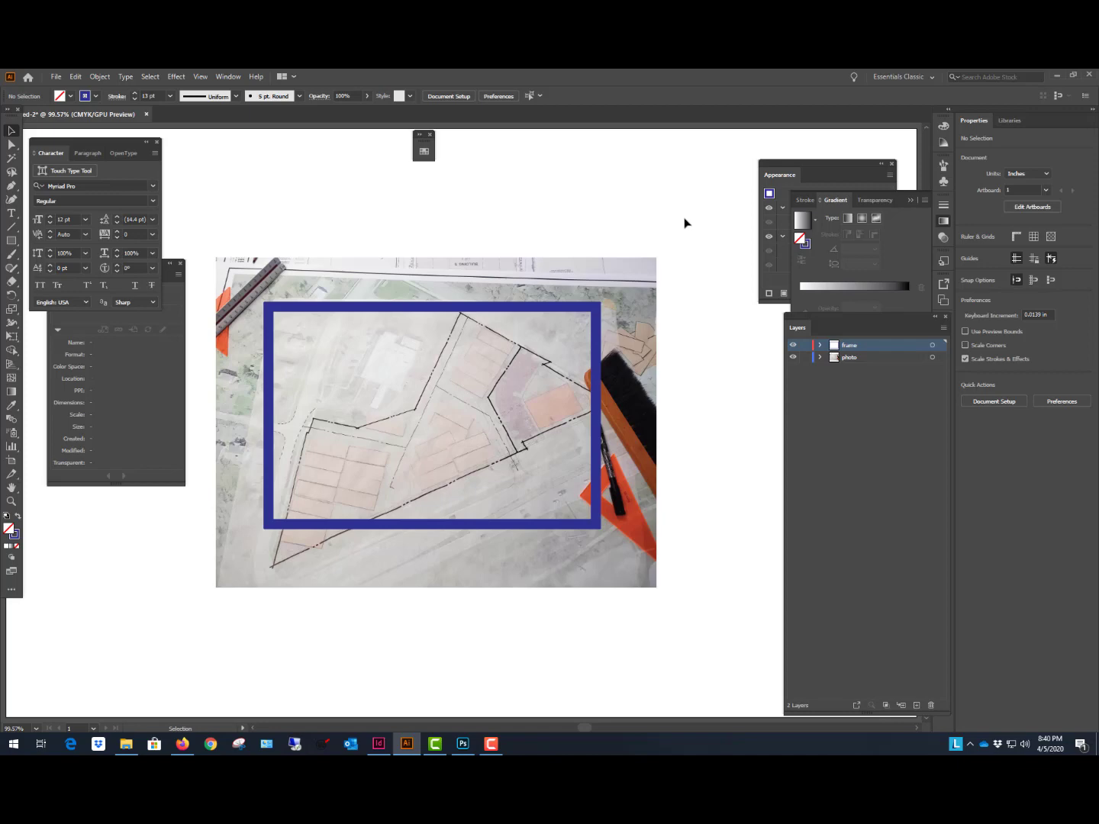
{"action": "left_click_drag", "start_coordinate": [689, 218], "coordinate": [404, 418]}
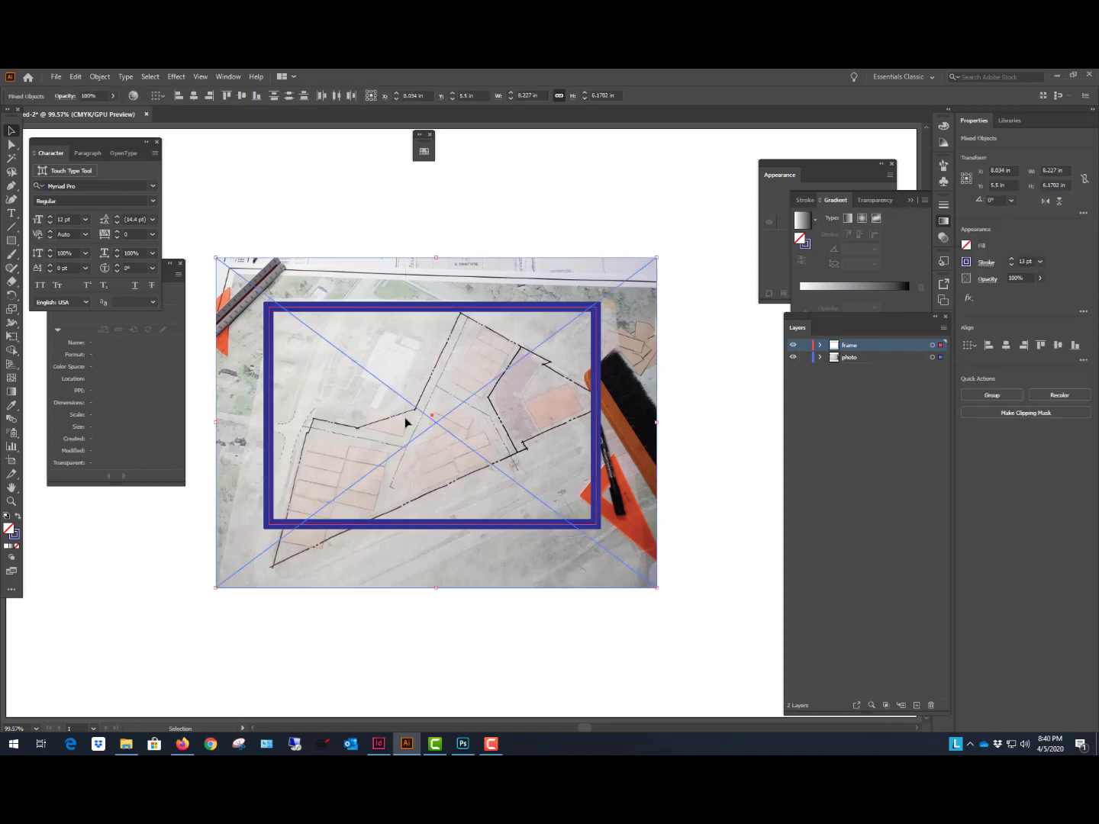
{"action": "right_click", "coordinate": [535, 202]}
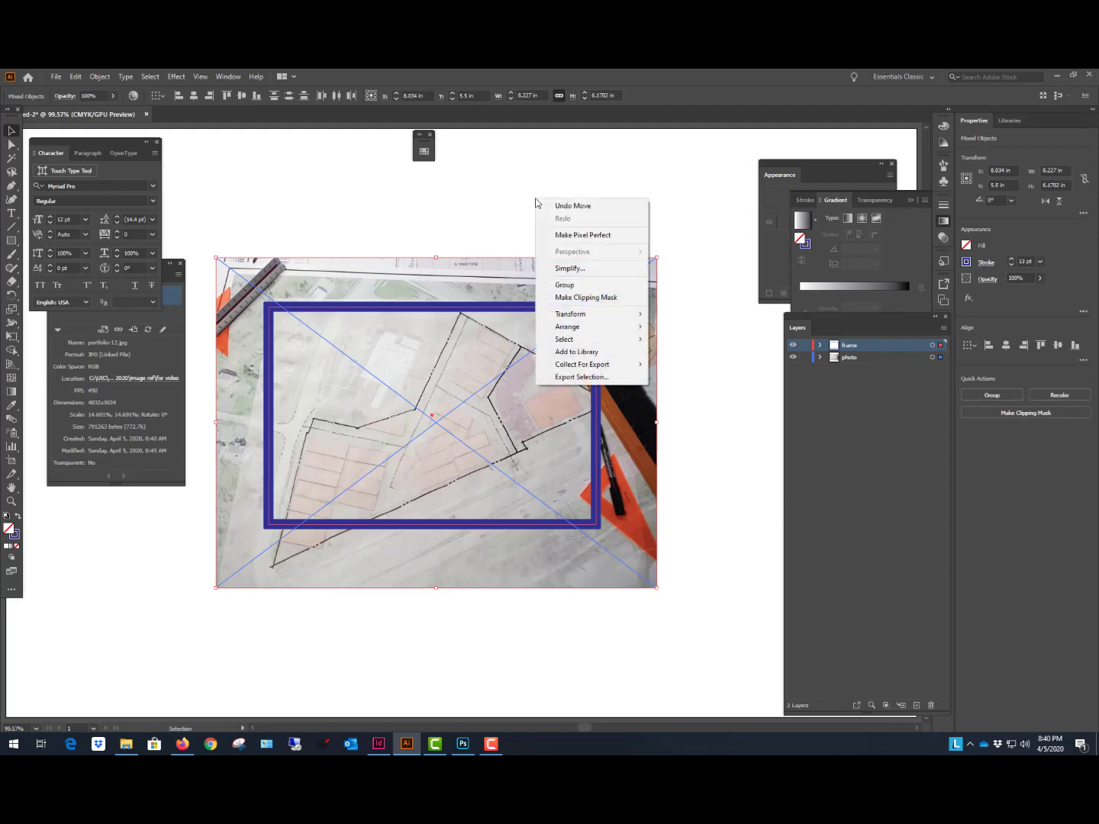
{"action": "left_click", "coordinate": [576, 297]}
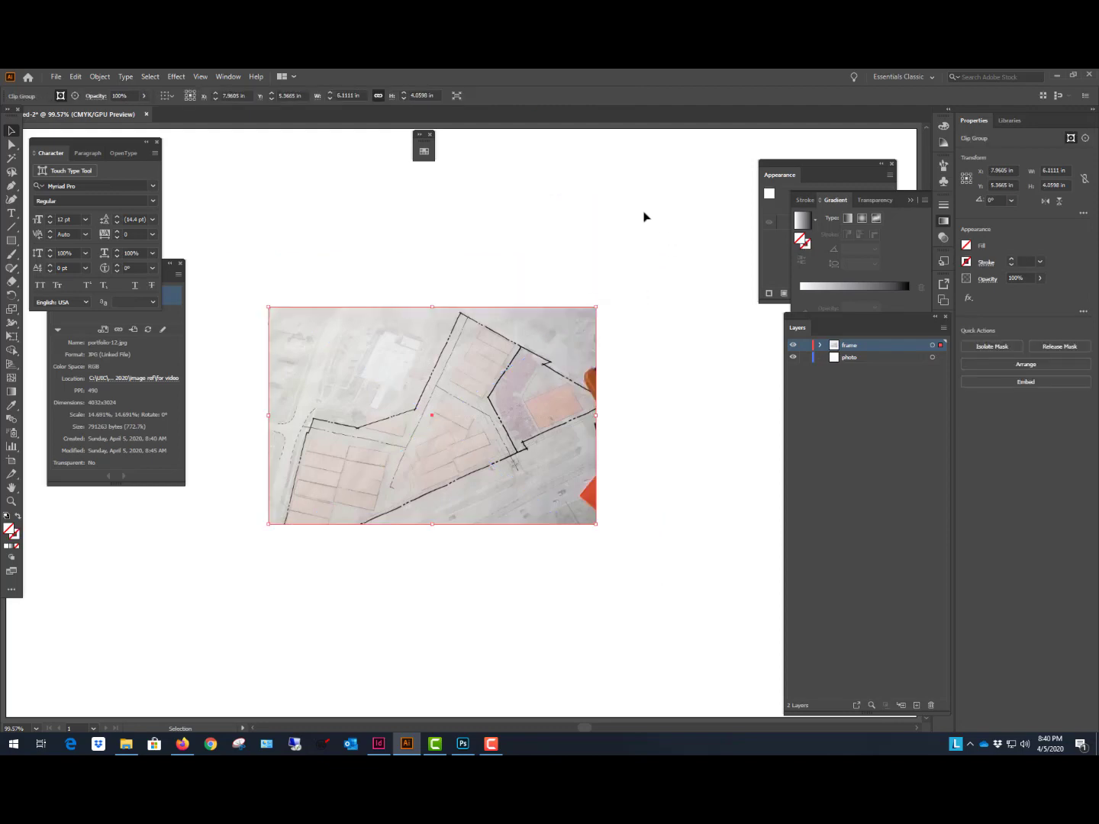
{"action": "left_click", "coordinate": [651, 233]}
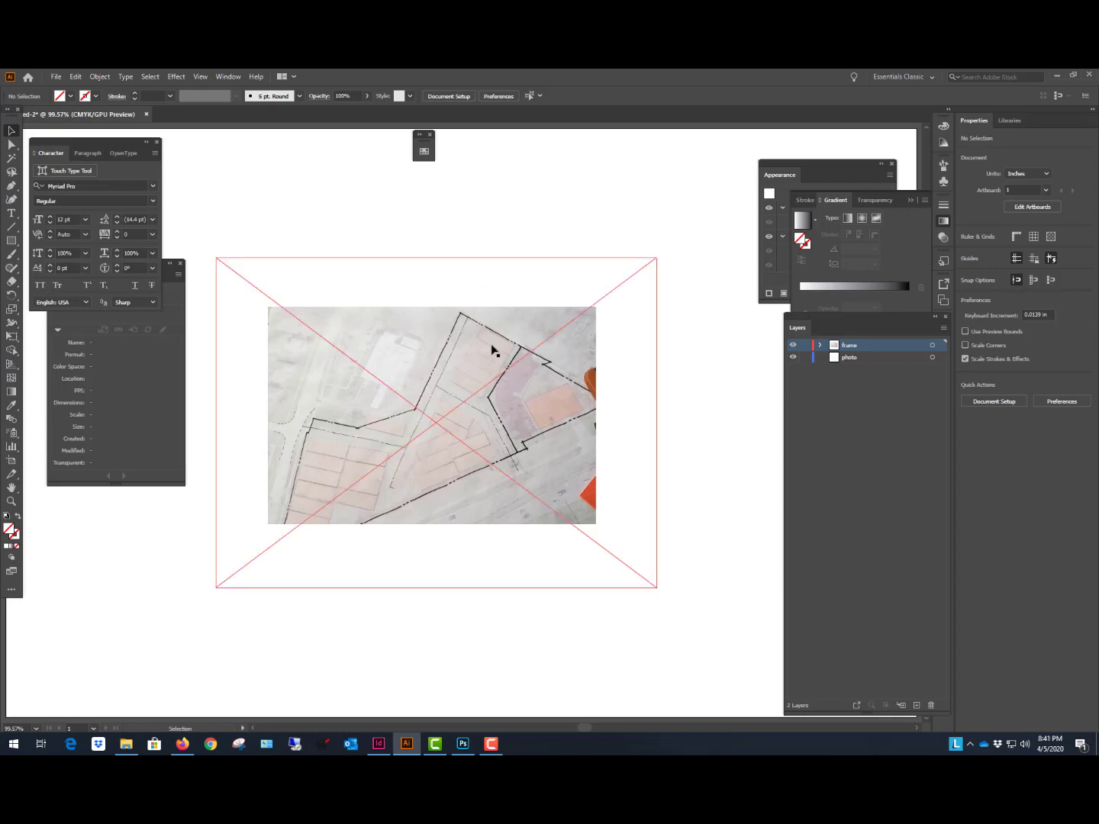
Isolate the clip group and extend the clipping rectangle's upper and lower edges to reveal more of the photo.
{"action": "double_click", "coordinate": [441, 362]}
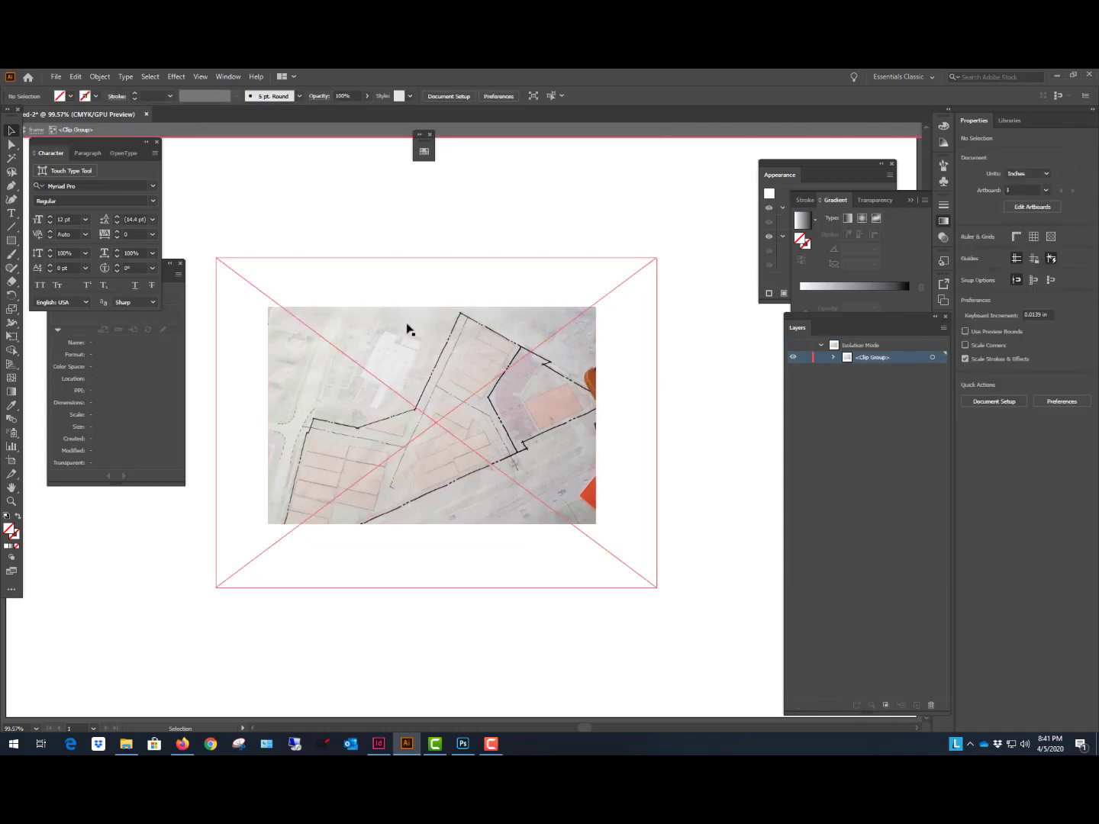
{"action": "left_click", "coordinate": [464, 308]}
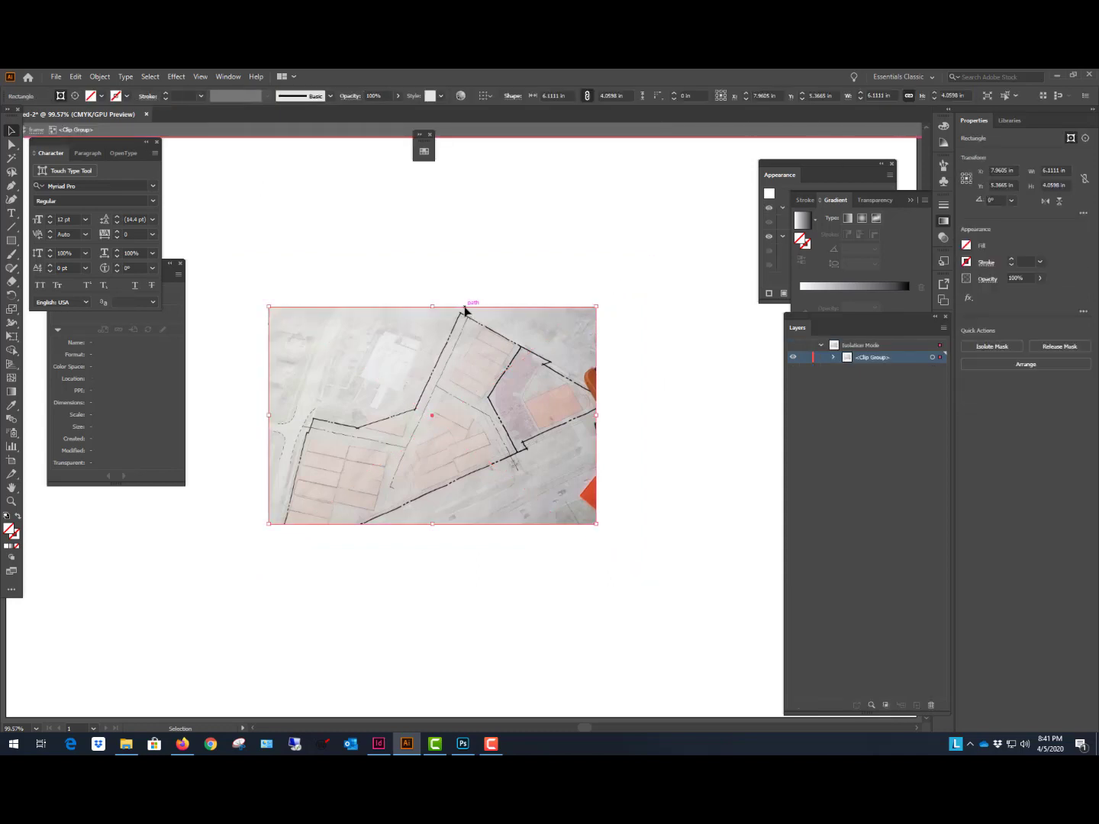
{"action": "left_click_drag", "start_coordinate": [433, 307], "coordinate": [445, 278]}
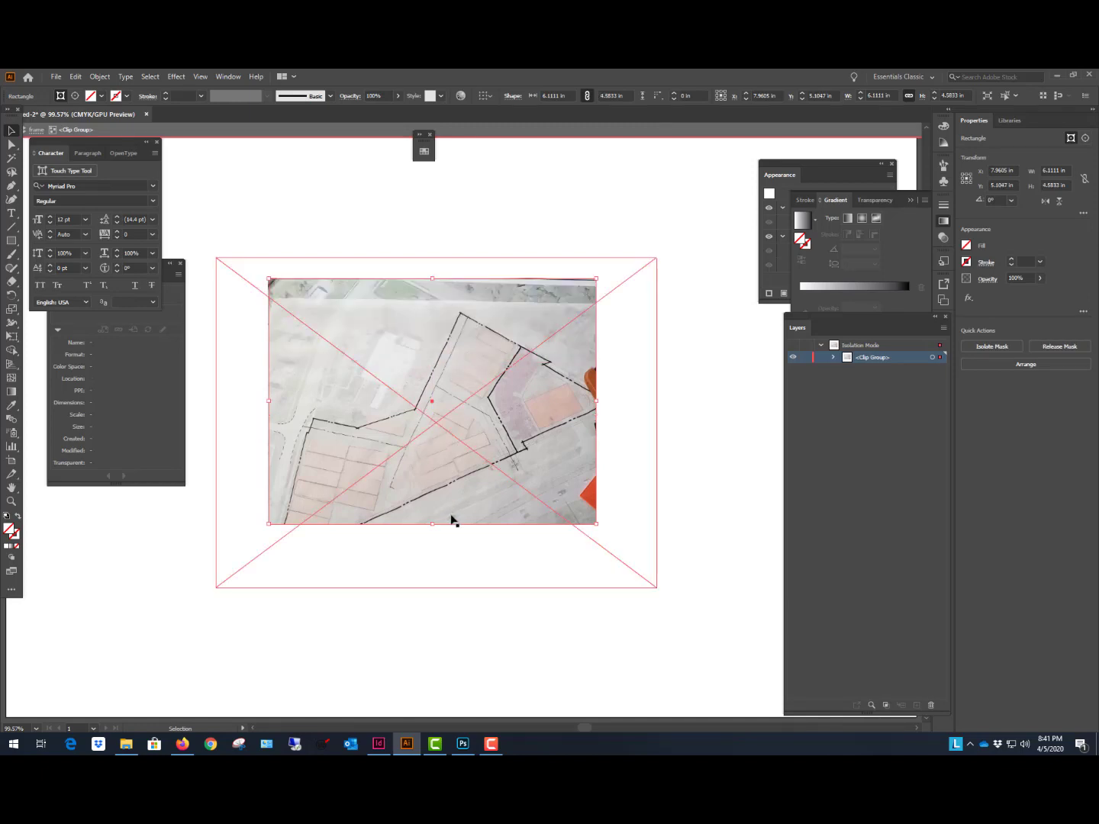
{"action": "left_click_drag", "start_coordinate": [432, 524], "coordinate": [438, 558]}
Scale the clipped photo to about 10.73 by 8.04 in and rotate it about 25° clockwise inside the mask.
{"action": "left_click", "coordinate": [625, 329]}
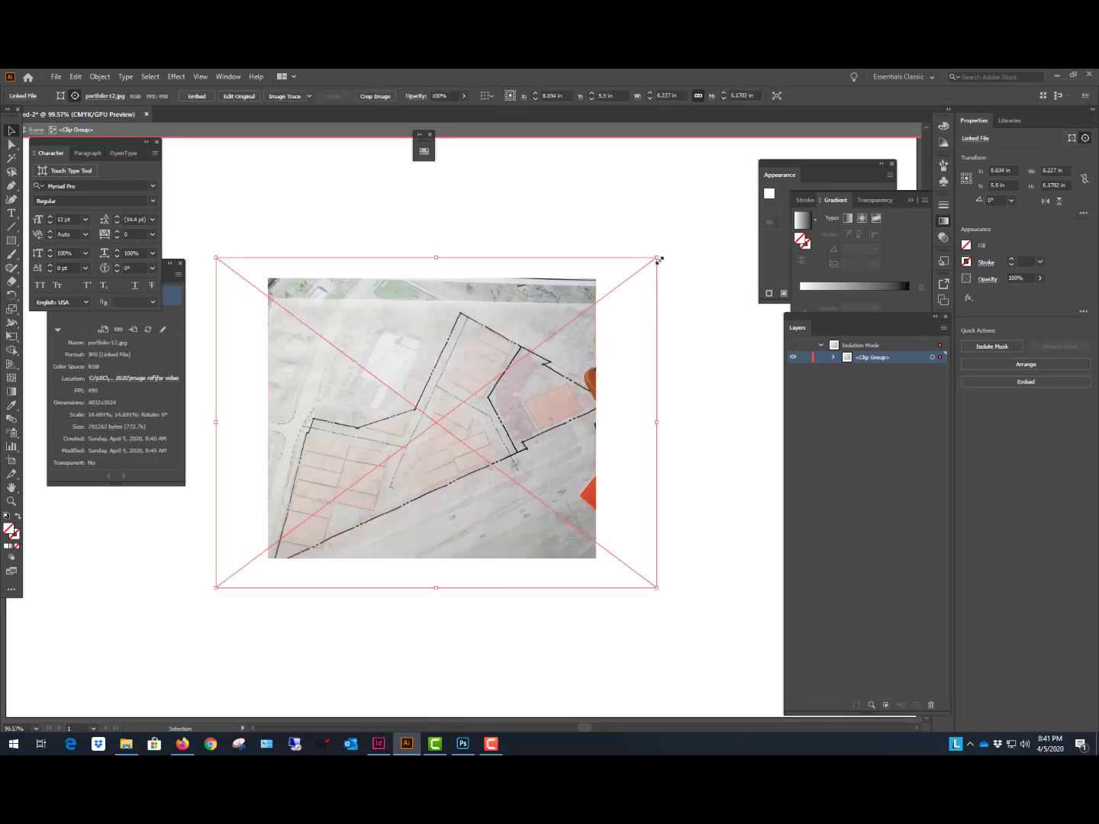
{"action": "left_click_drag", "start_coordinate": [658, 260], "coordinate": [723, 208]}
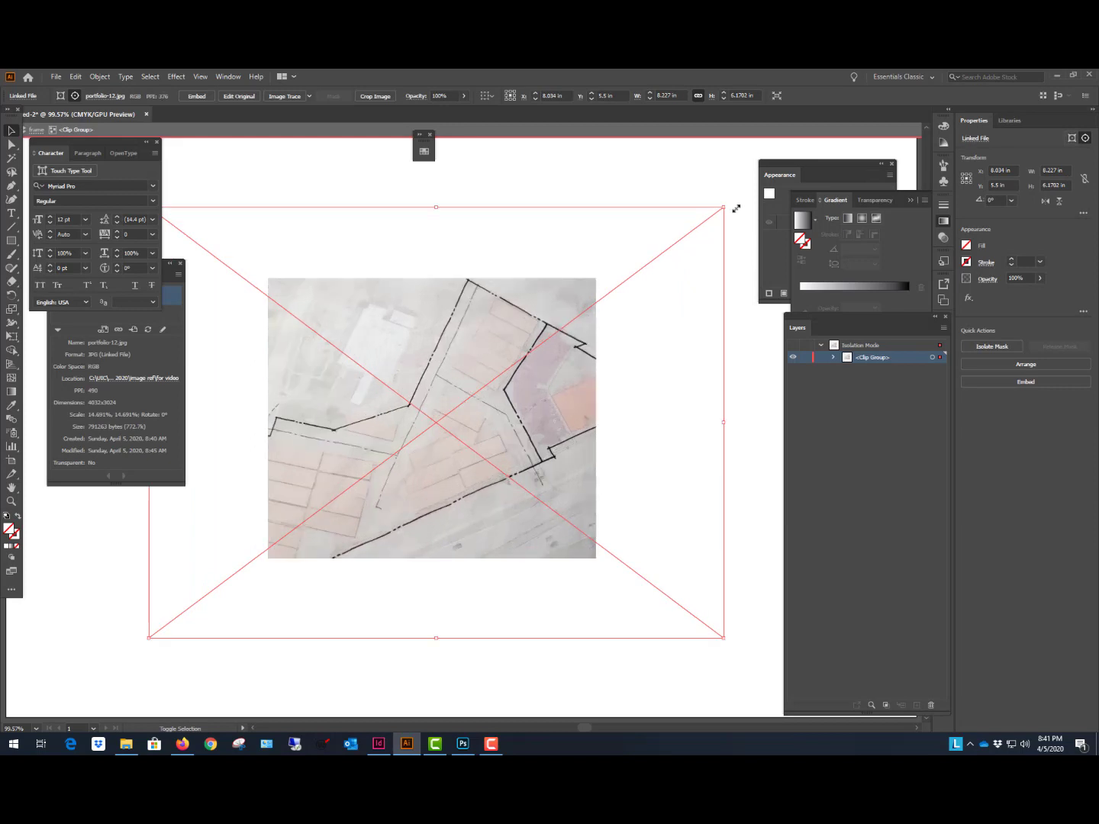
{"action": "scroll", "coordinate": [530, 309], "scroll_direction": "down", "scroll_amount": 1}
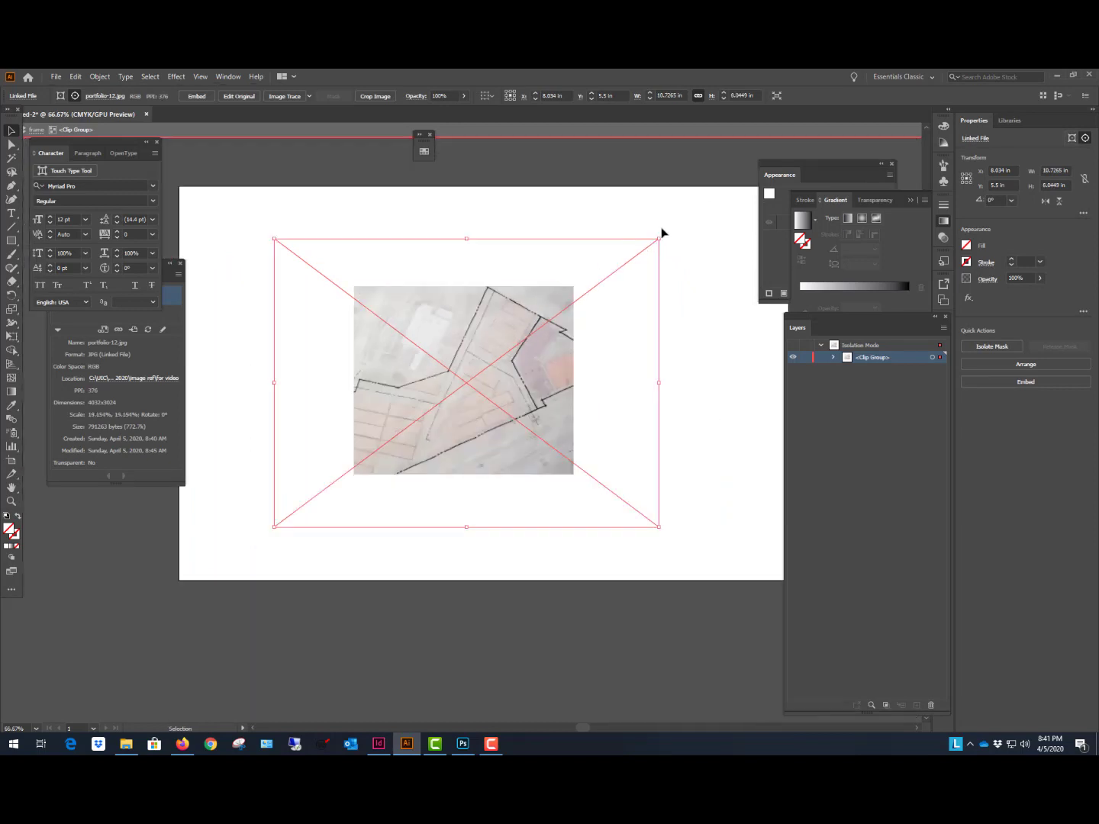
{"action": "left_click_drag", "start_coordinate": [662, 236], "coordinate": [701, 314]}
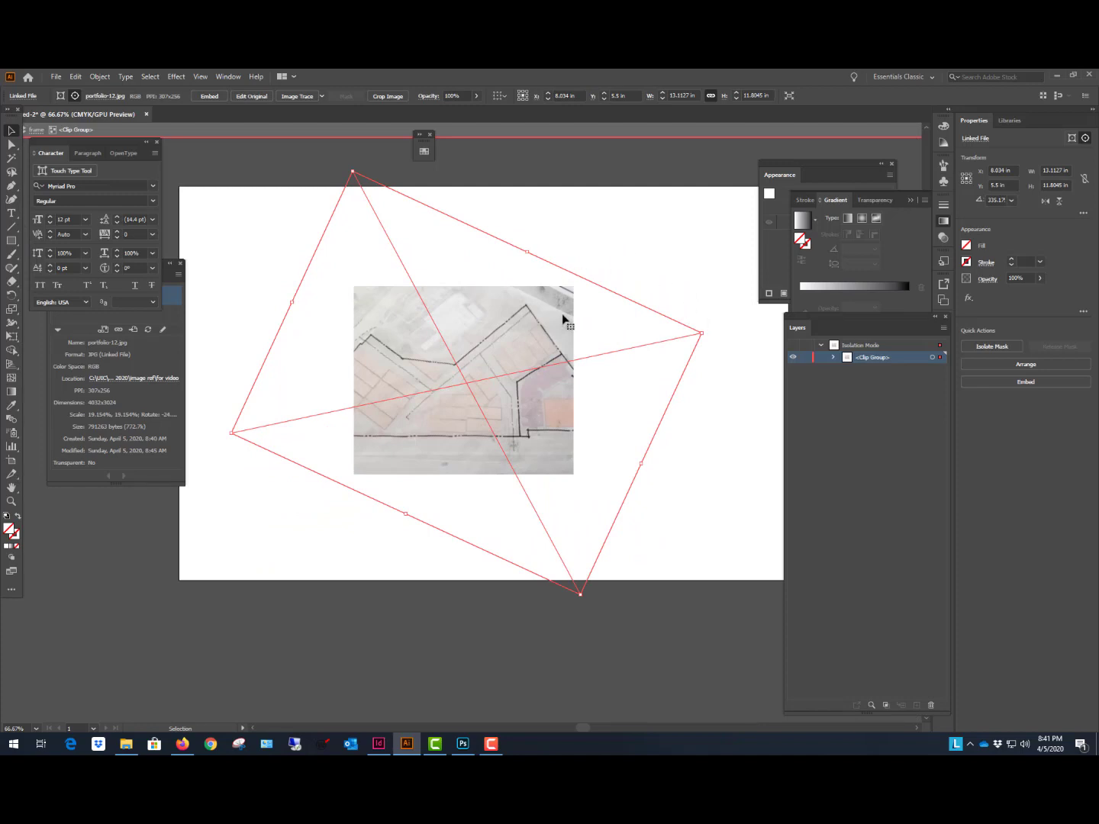
Shorten the clipping rectangle to about 3.38 in tall, move the photo to about X 8.58 in, Y 5.74 in, and exit isolation.
{"action": "left_click", "coordinate": [542, 290]}
{"action": "left_click_drag", "start_coordinate": [466, 287], "coordinate": [464, 333]}
{"action": "left_click_drag", "start_coordinate": [463, 473], "coordinate": [468, 454]}
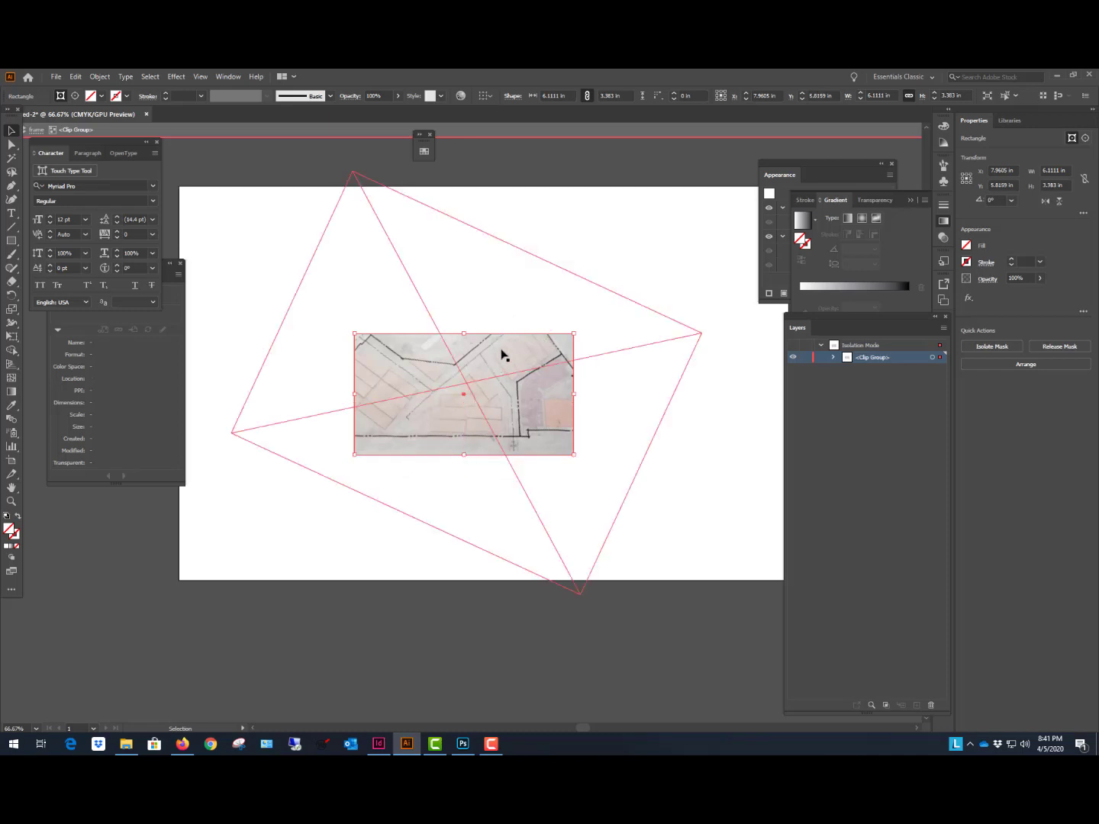
{"action": "mouse_move", "coordinate": [500, 358]}
{"action": "left_mouse_down"}
{"action": "mouse_move", "coordinate": [497, 369]}
{"action": "mouse_move", "coordinate": [519, 358]}
{"action": "left_mouse_up"}
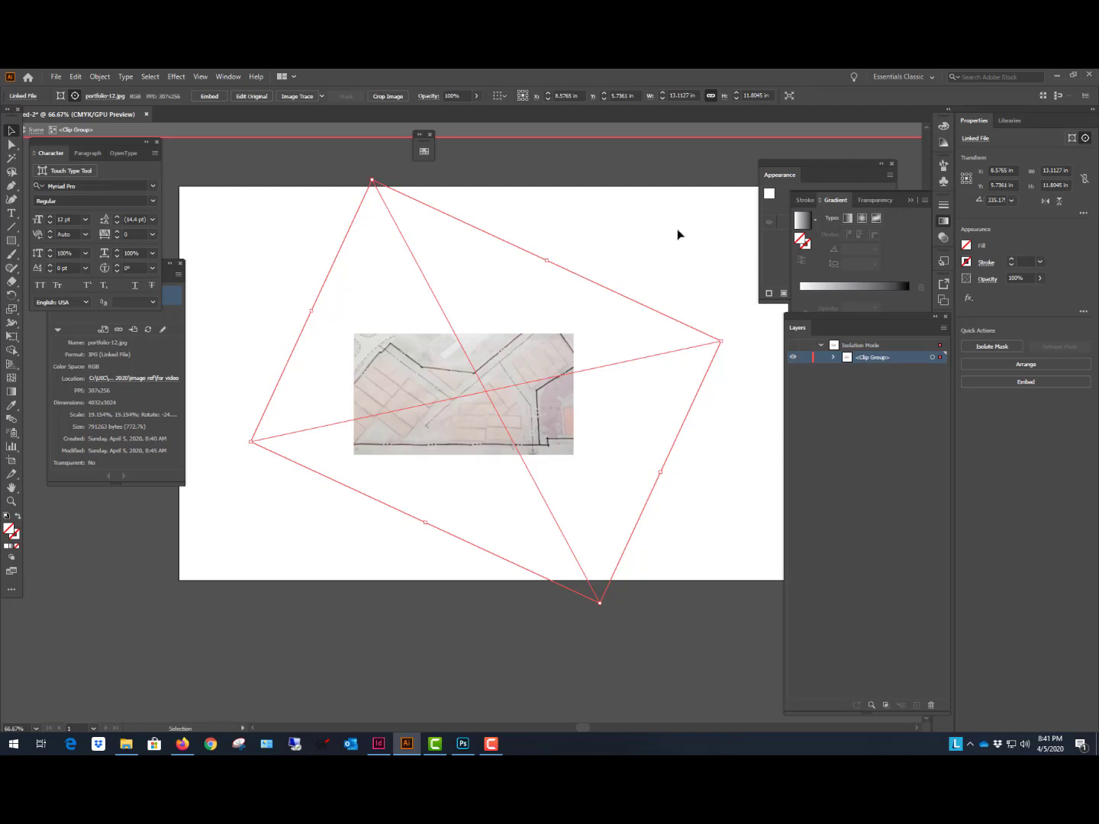
{"action": "double_click", "coordinate": [707, 213]}
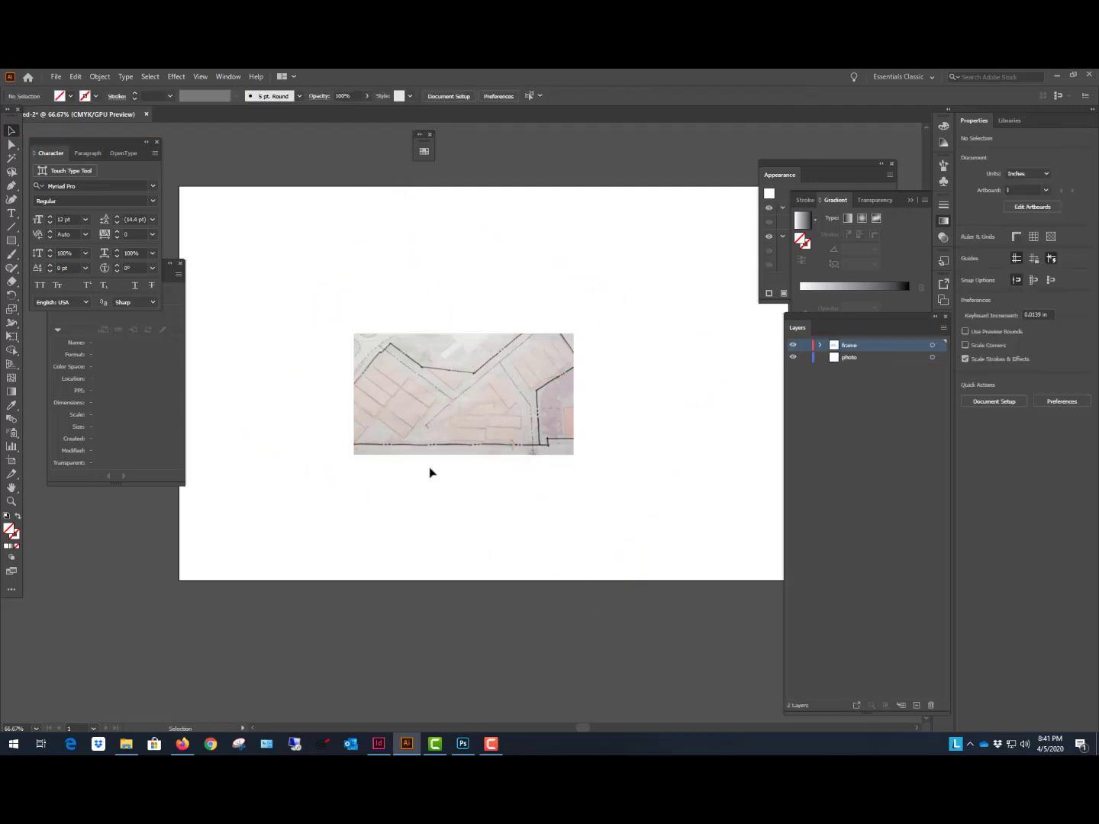
Give the clipping rectangle a dark blue 10 pt stroke inside the clip group, and leave isolation mode.
{"action": "double_click", "coordinate": [531, 355]}
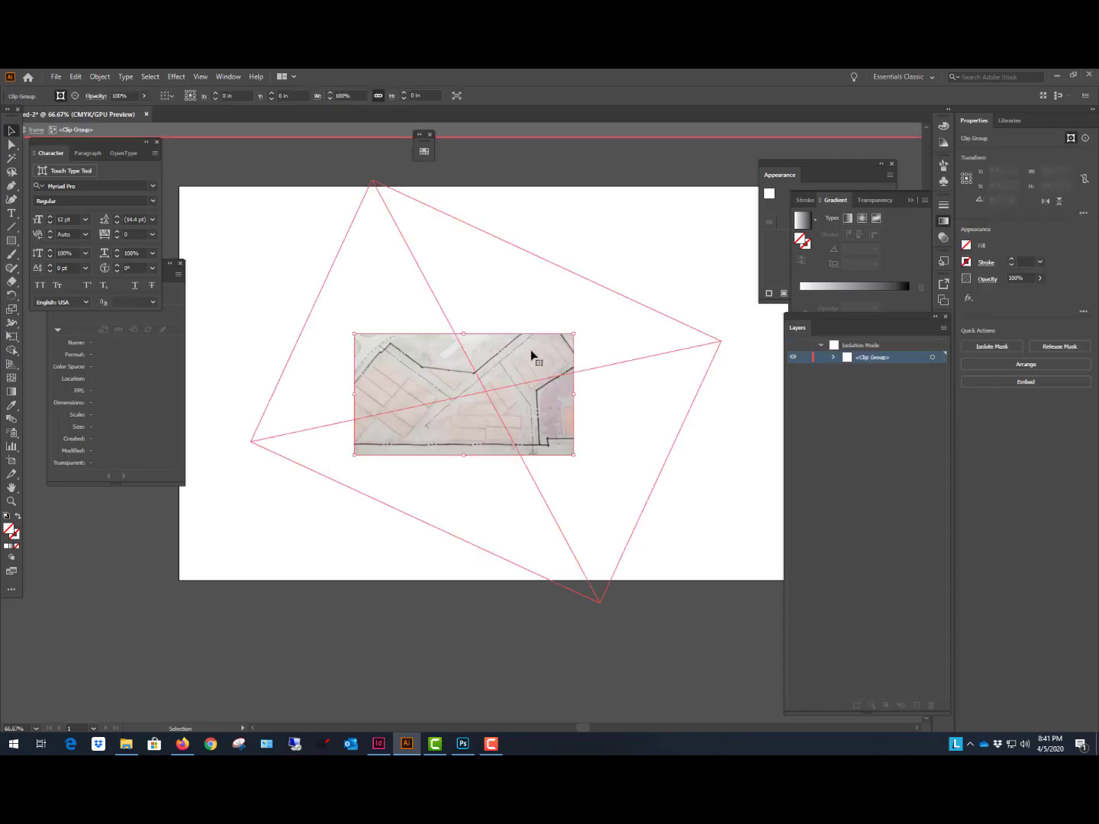
{"action": "left_click", "coordinate": [425, 336]}
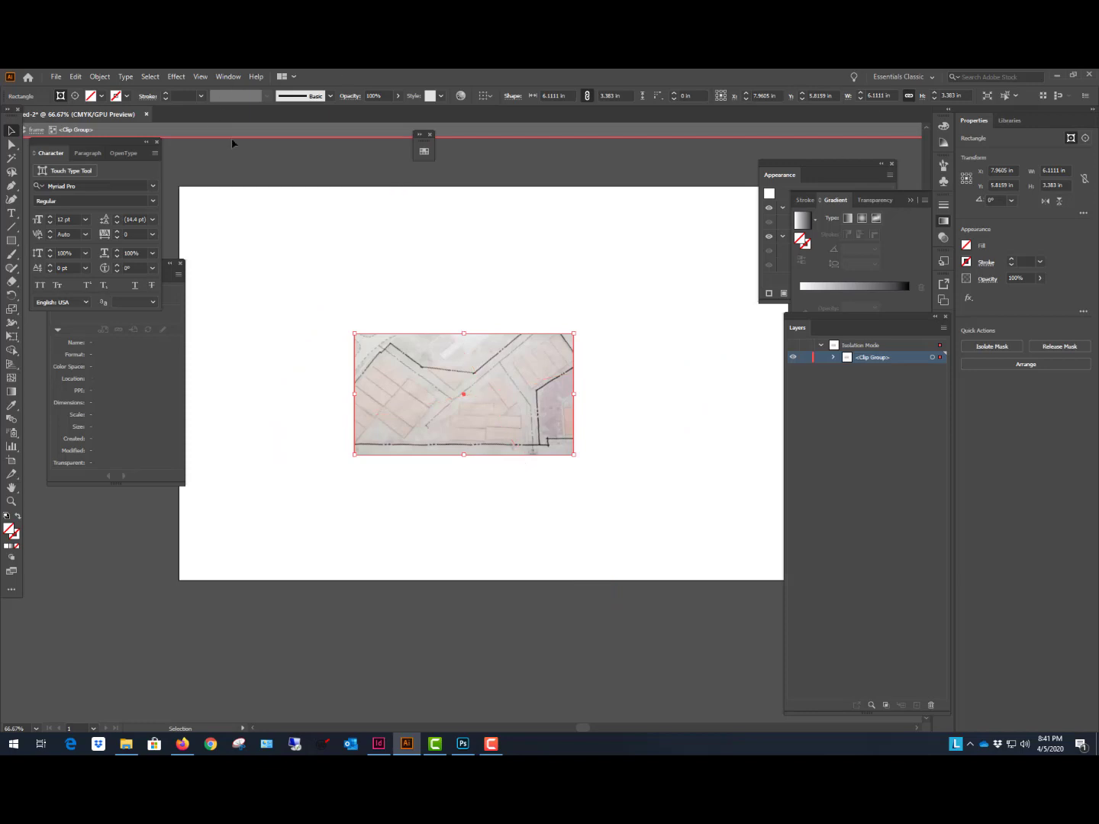
{"action": "left_click", "coordinate": [126, 96]}
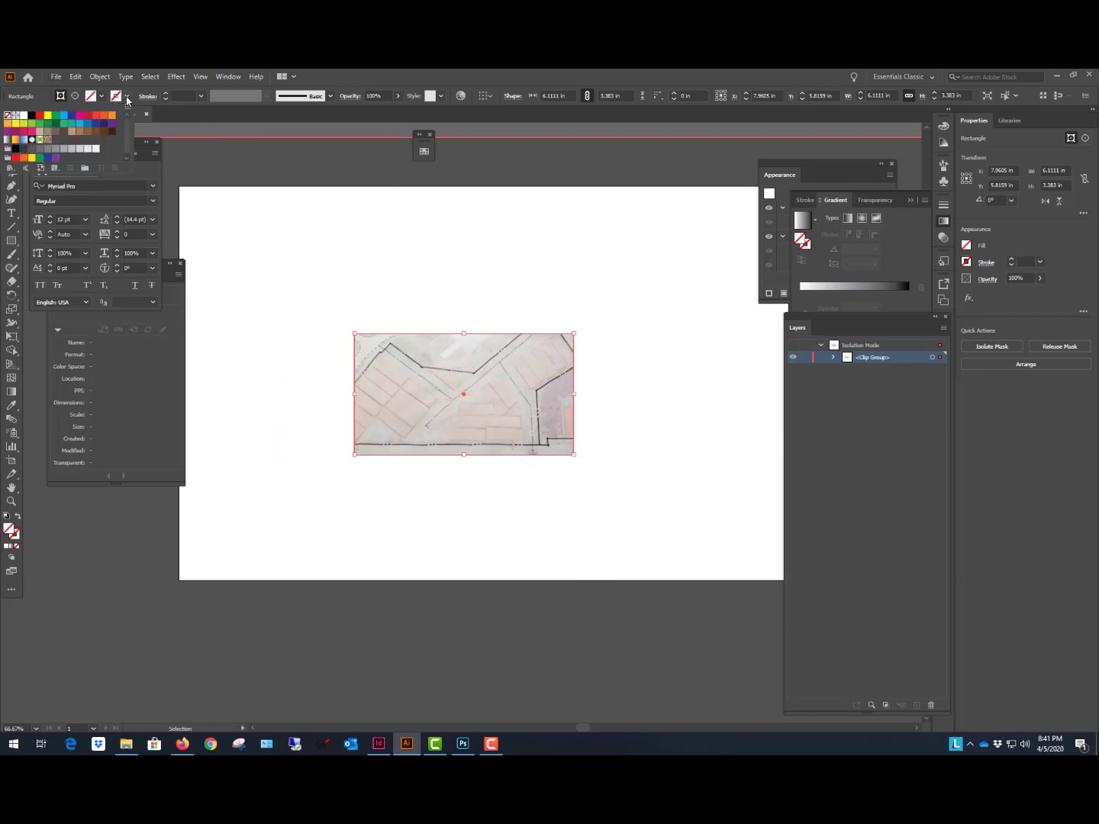
{"action": "left_click", "coordinate": [71, 116]}
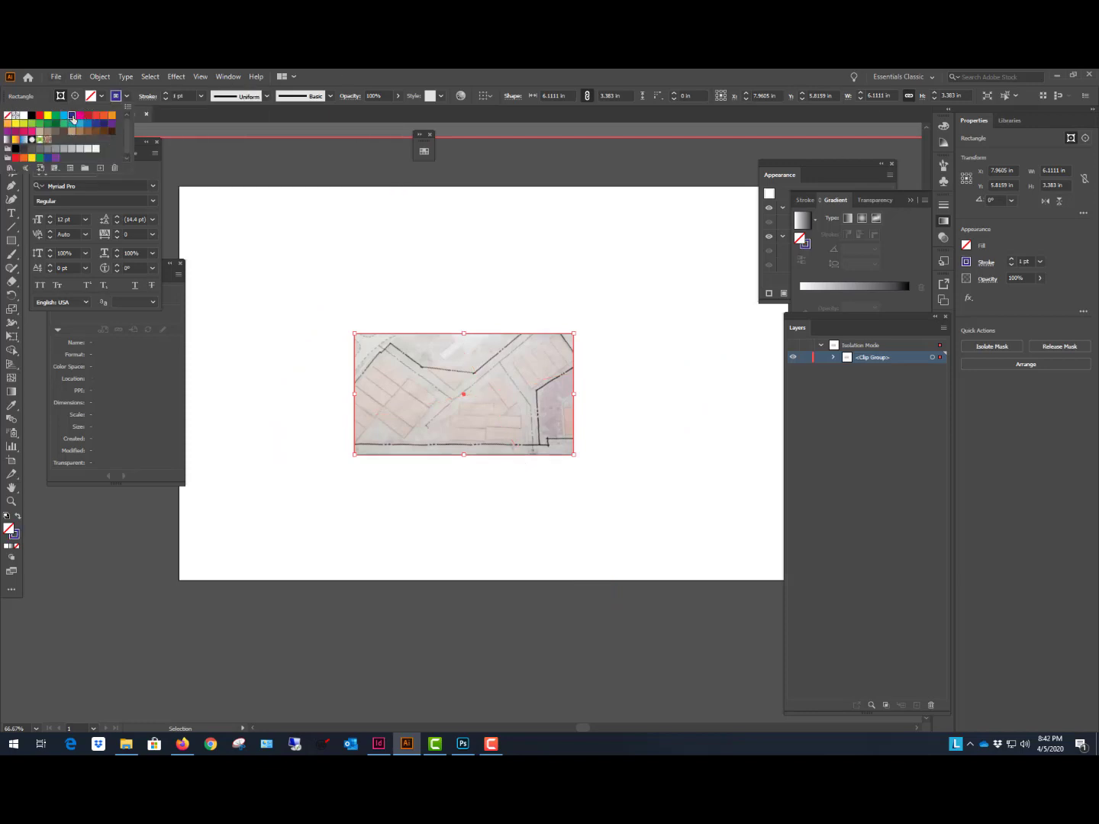
{"action": "left_click", "coordinate": [167, 94]}
{"action": "left_click", "coordinate": [166, 94]}
{"action": "left_click", "coordinate": [166, 94]}
{"action": "left_click", "coordinate": [166, 94]}
{"action": "double_click", "coordinate": [635, 244]}
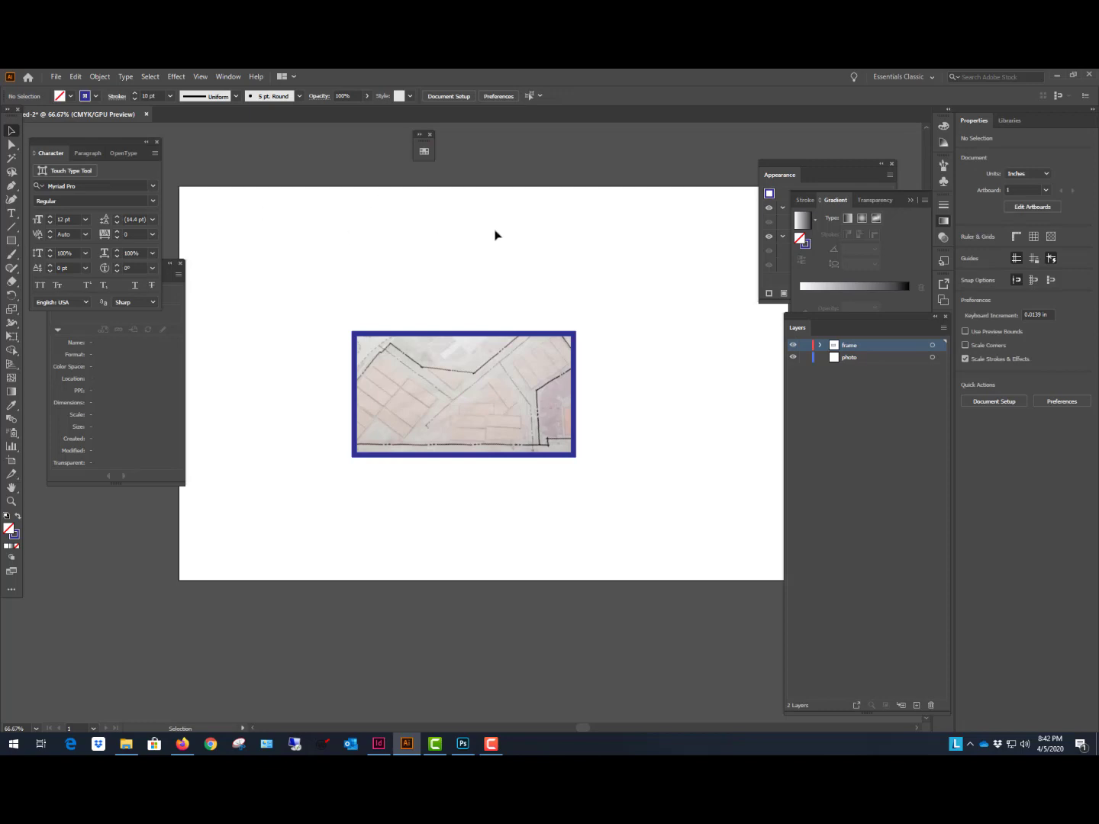
Compare the photo placeholder in InDesign with the clipped photo in Illustrator.
{"action": "left_click", "coordinate": [1057, 77]}
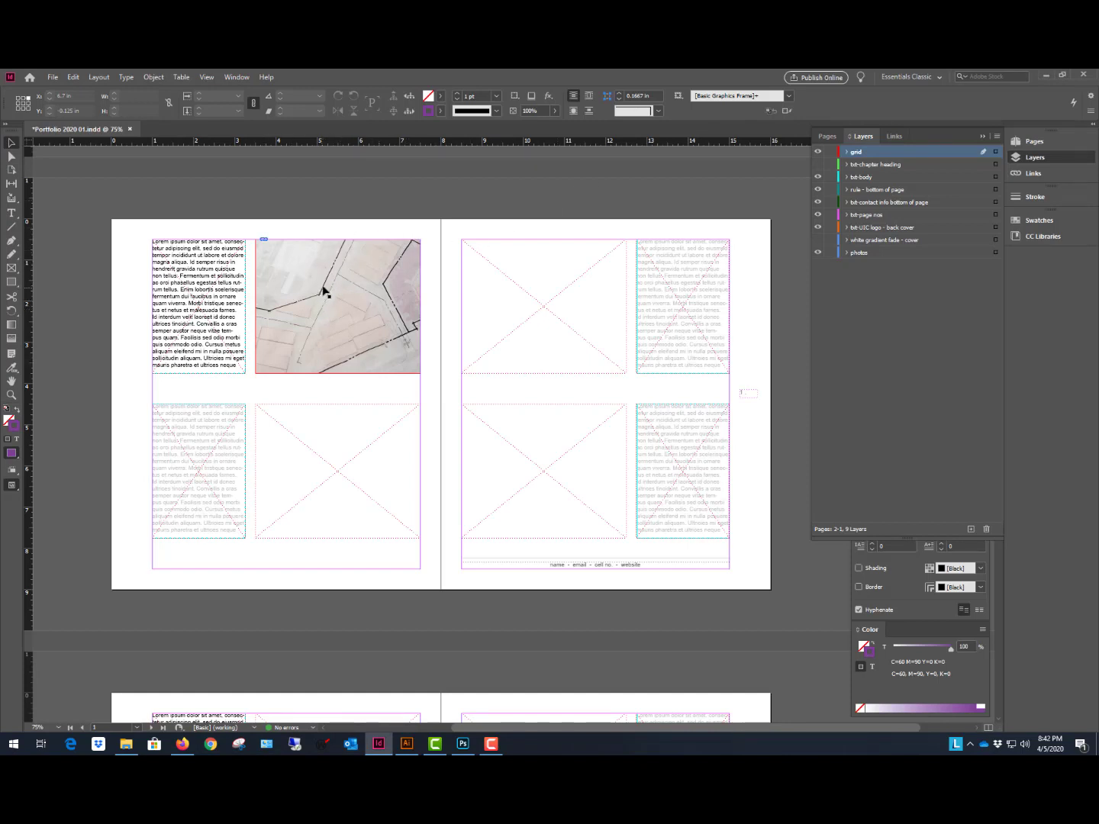
{"action": "left_click", "coordinate": [404, 744]}
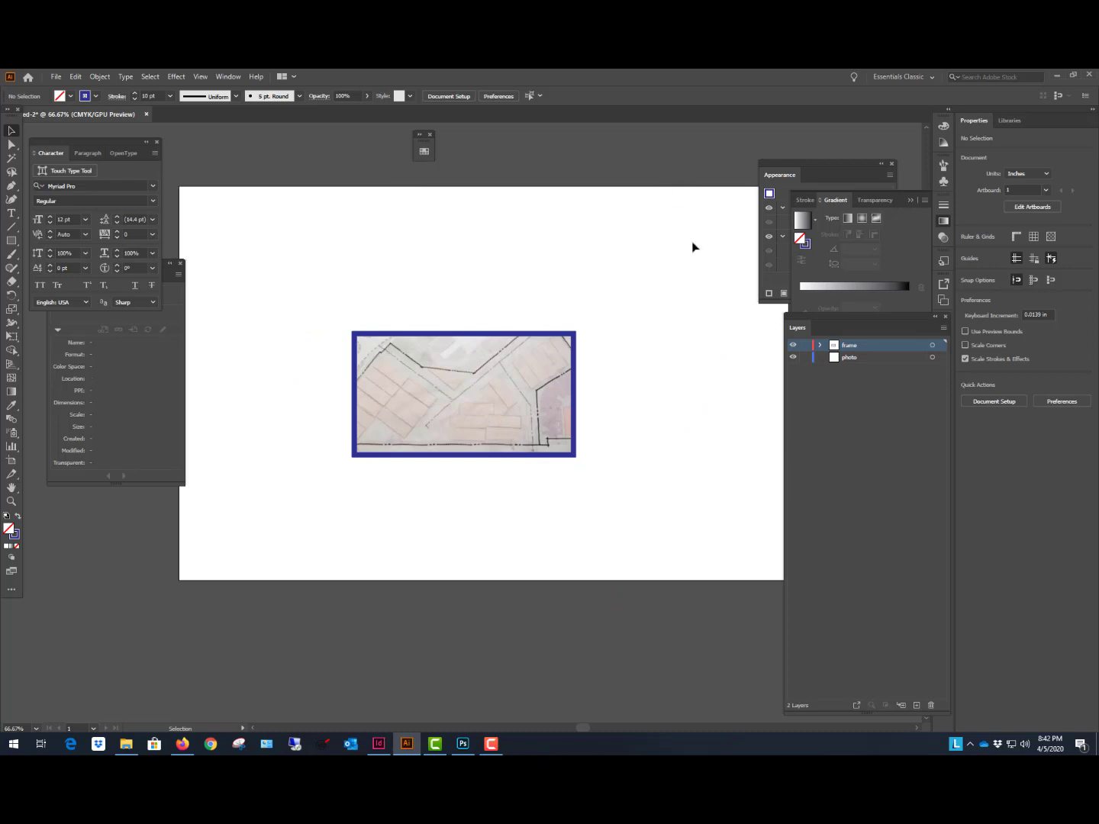
{"action": "left_click", "coordinate": [518, 372]}
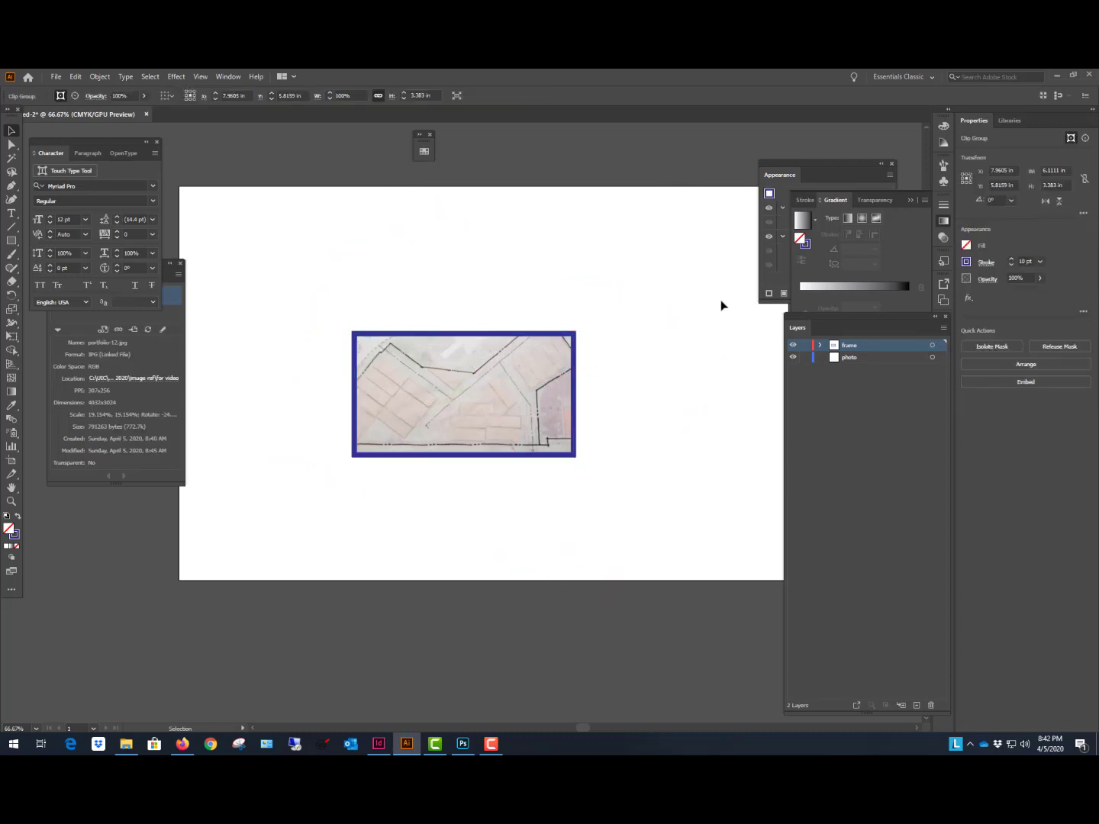
{"action": "left_click", "coordinate": [721, 304]}
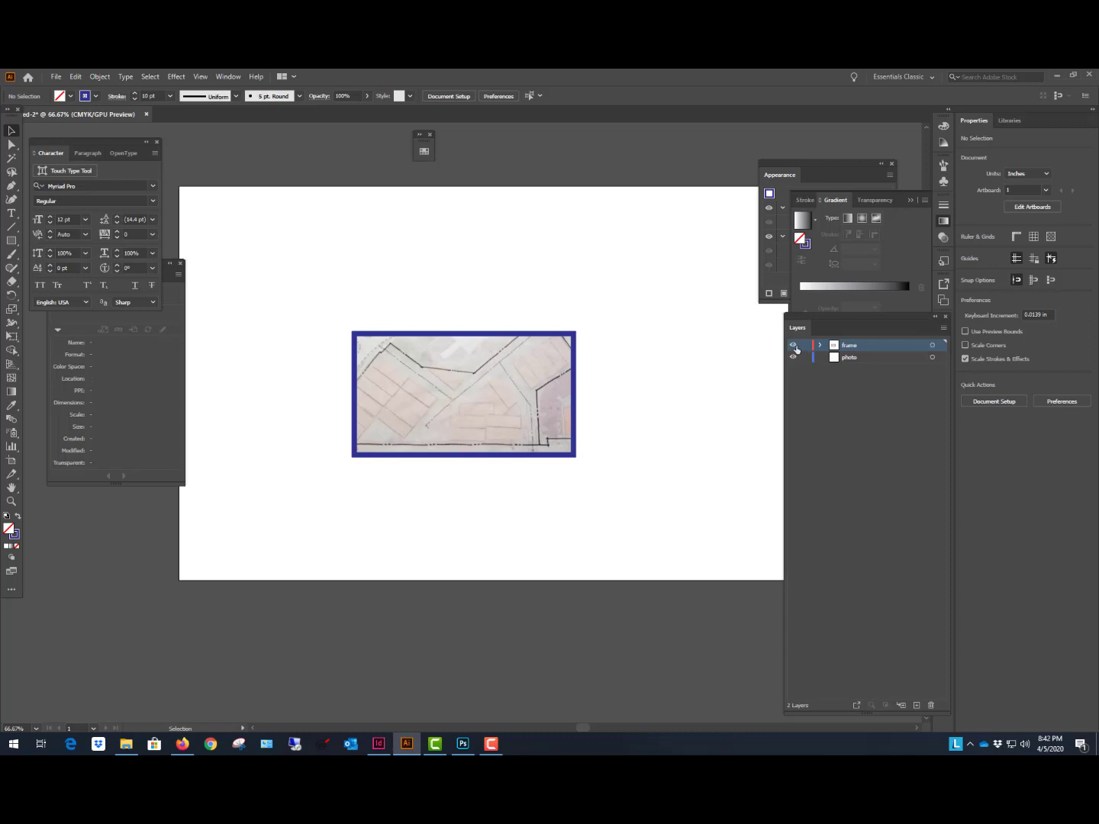
Hide and show the frame layer to check what it contains, and switch back to InDesign.
{"action": "left_click", "coordinate": [793, 346]}
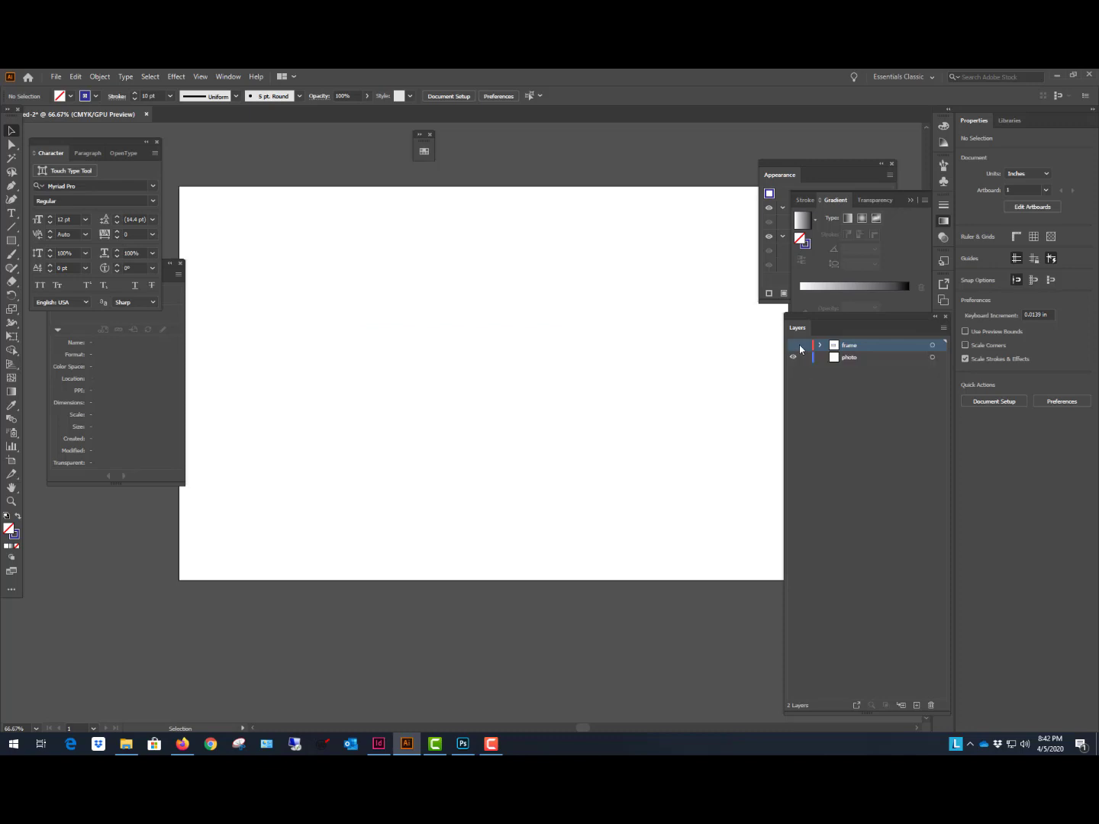
{"action": "left_click", "coordinate": [793, 346]}
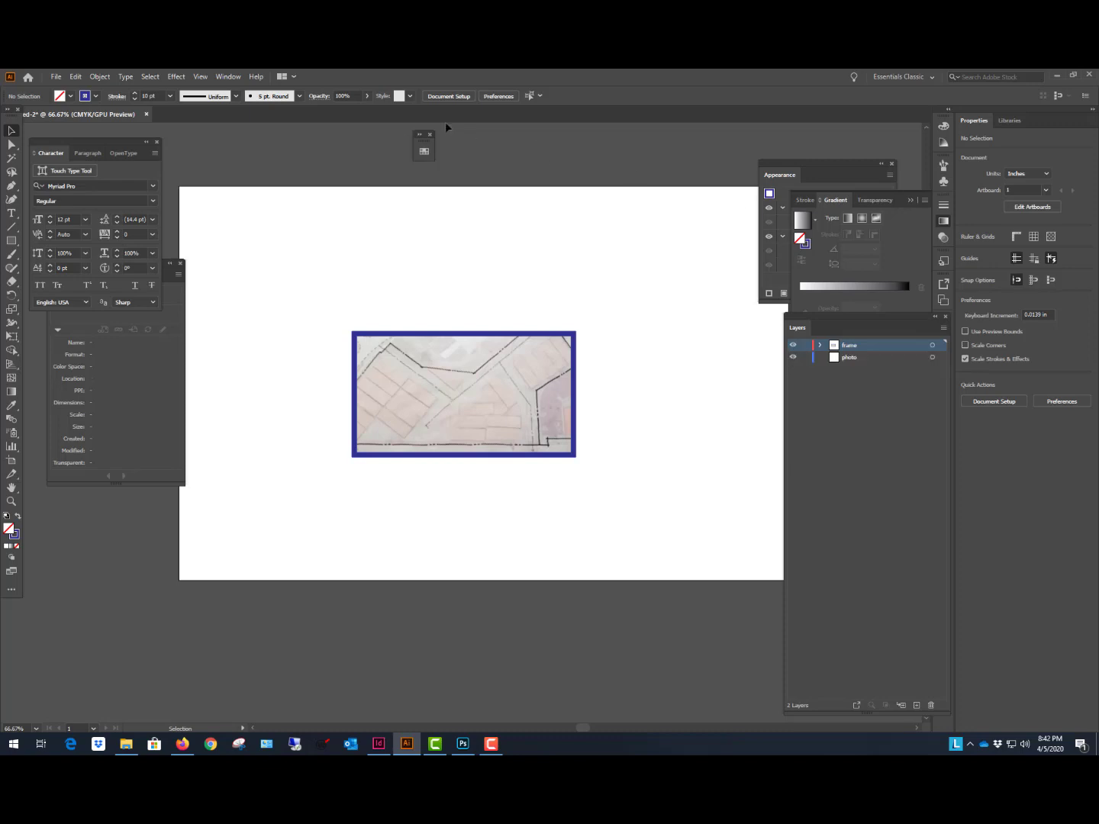
{"action": "key", "text": "alt+Tab"}
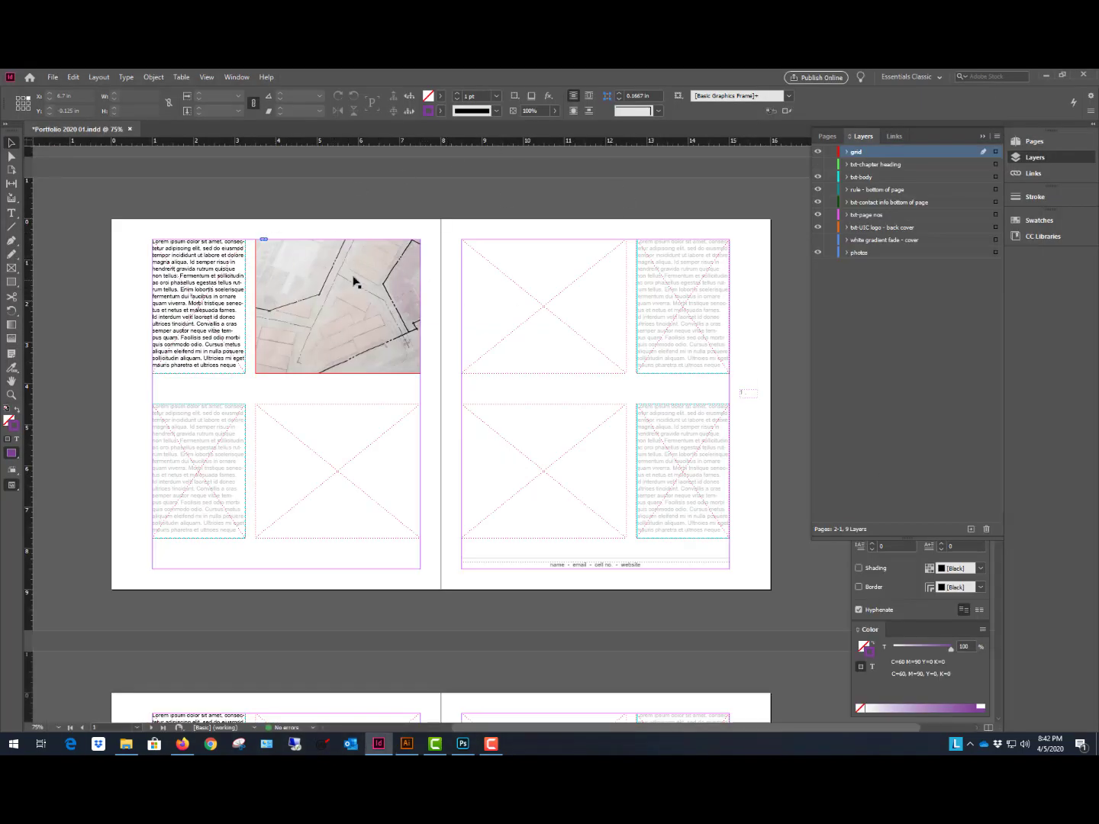
Toggle the visibility of the photos and grid layers to check which one holds the placed photo.
{"action": "left_click", "coordinate": [884, 252]}
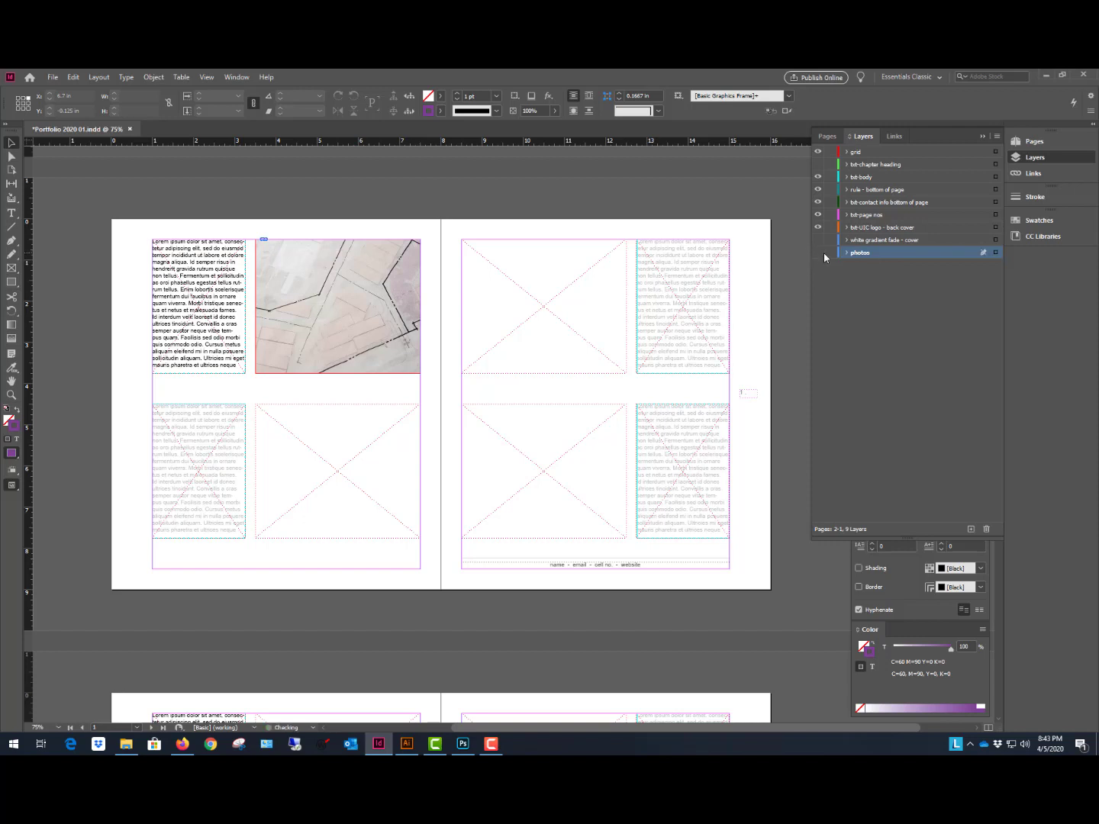
{"action": "left_click", "coordinate": [874, 152]}
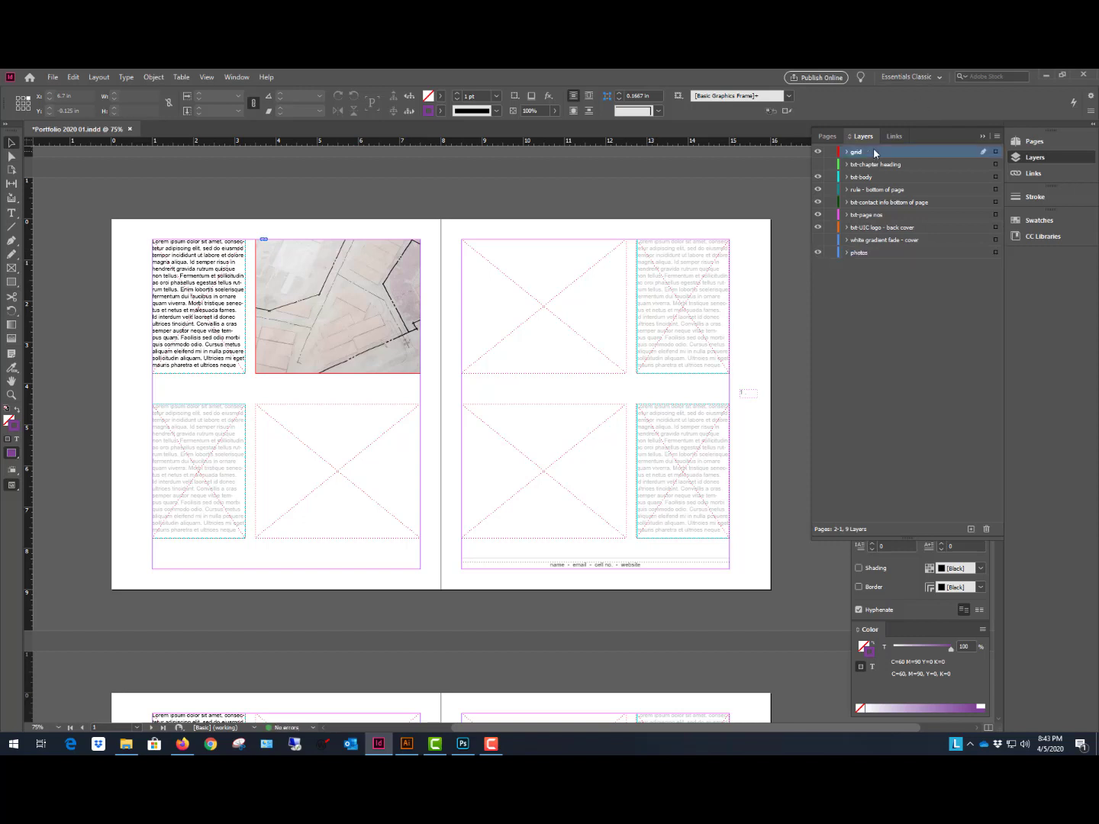
{"action": "left_click", "coordinate": [819, 153]}
Move the placed photo's frame from the grid layer to the photos layer and check it by toggling that layer's visibility.
{"action": "left_click_drag", "start_coordinate": [338, 263], "coordinate": [336, 296]}
{"action": "key", "text": "Escape"}
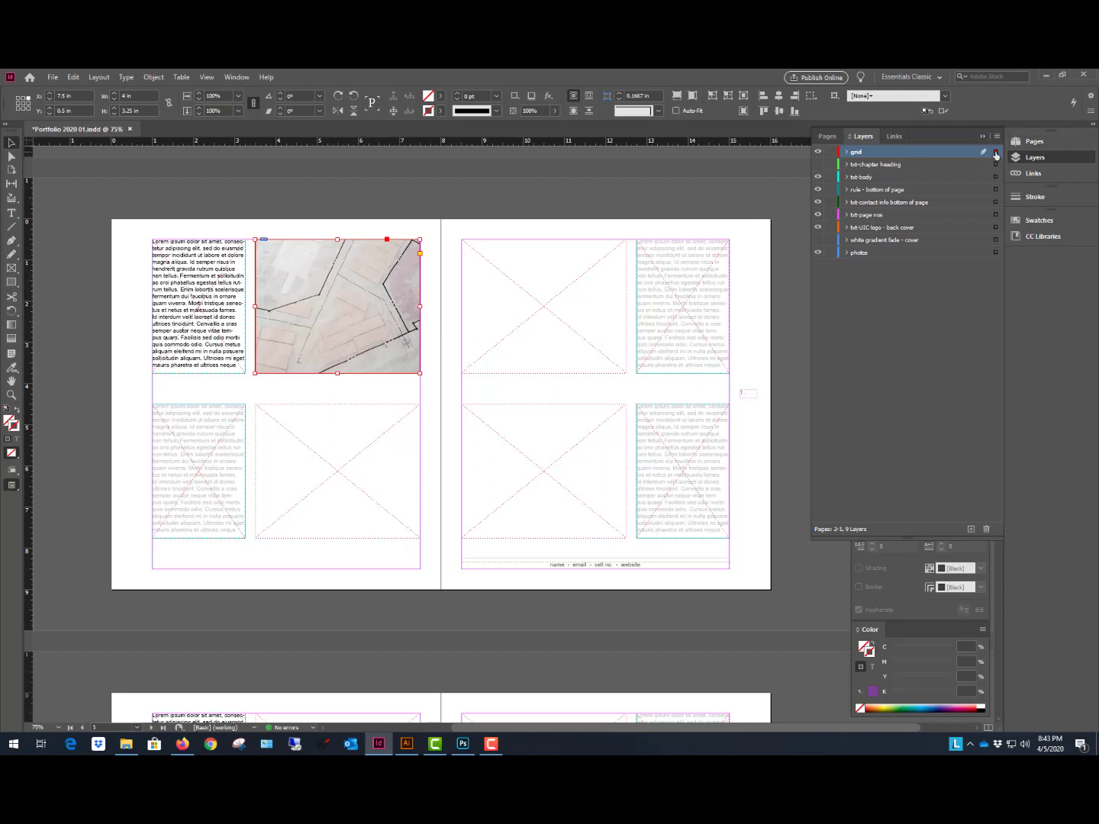
{"action": "left_click_drag", "start_coordinate": [996, 260], "coordinate": [996, 260]}
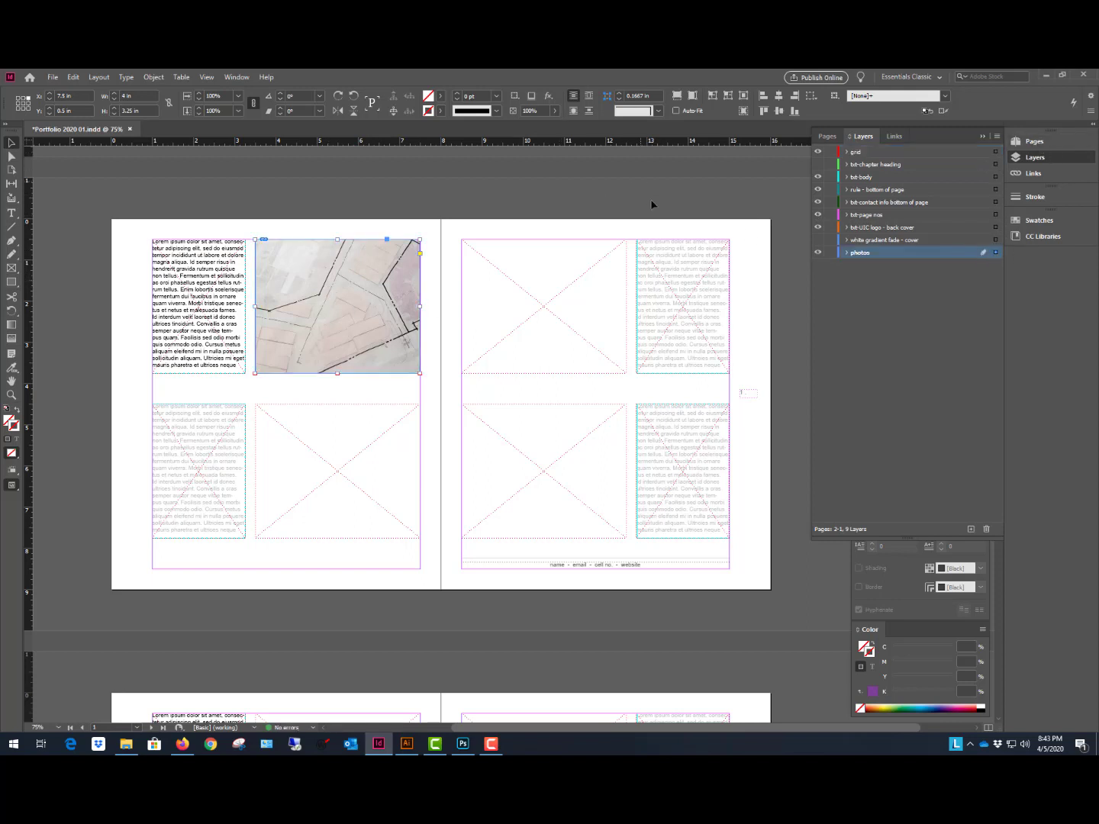
{"action": "left_click", "coordinate": [817, 254]}
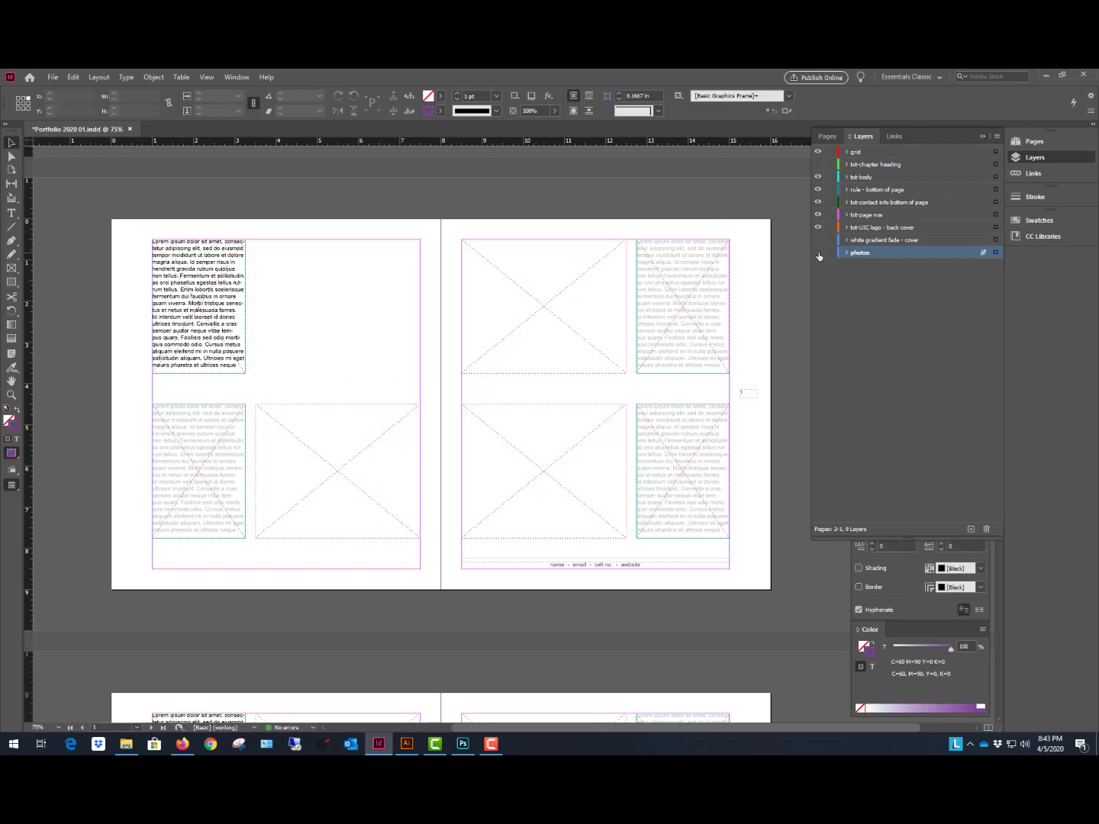
{"action": "left_click", "coordinate": [817, 254]}
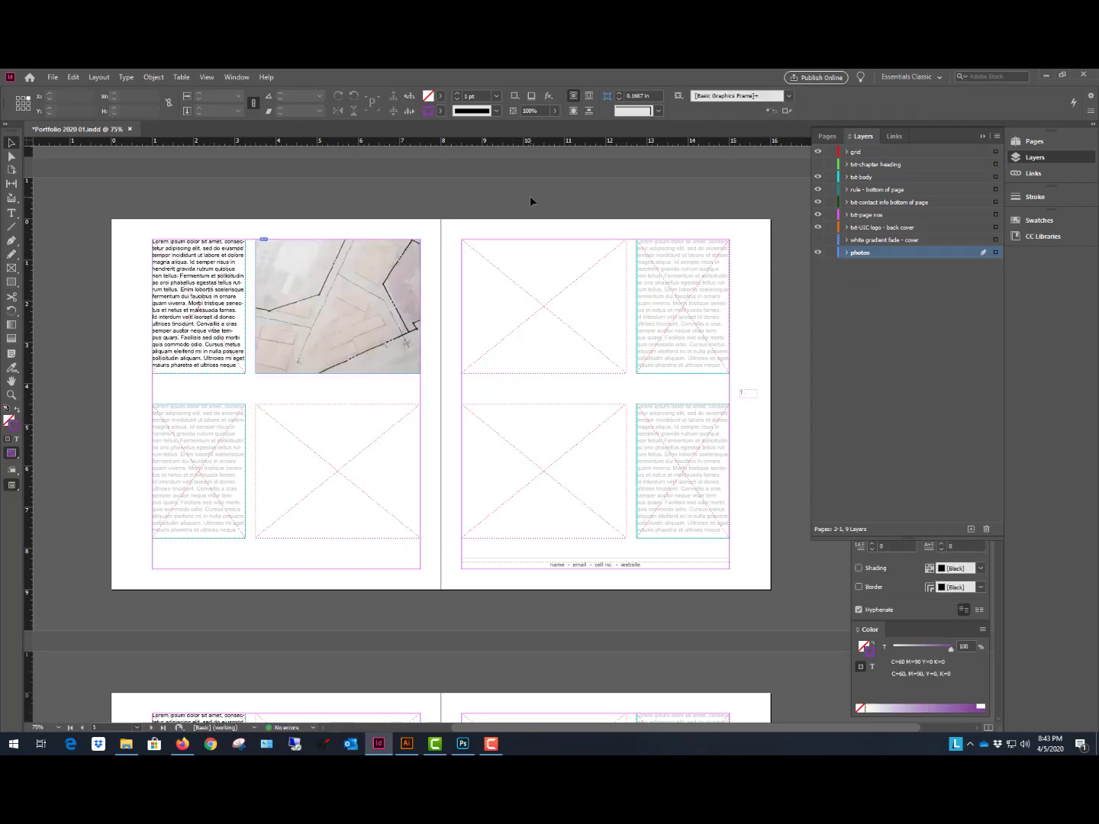
Scale the photo in the left page's upper frame down to about 4.68 by 3.51 inches, keeping the frame size.
{"action": "left_click", "coordinate": [340, 297]}
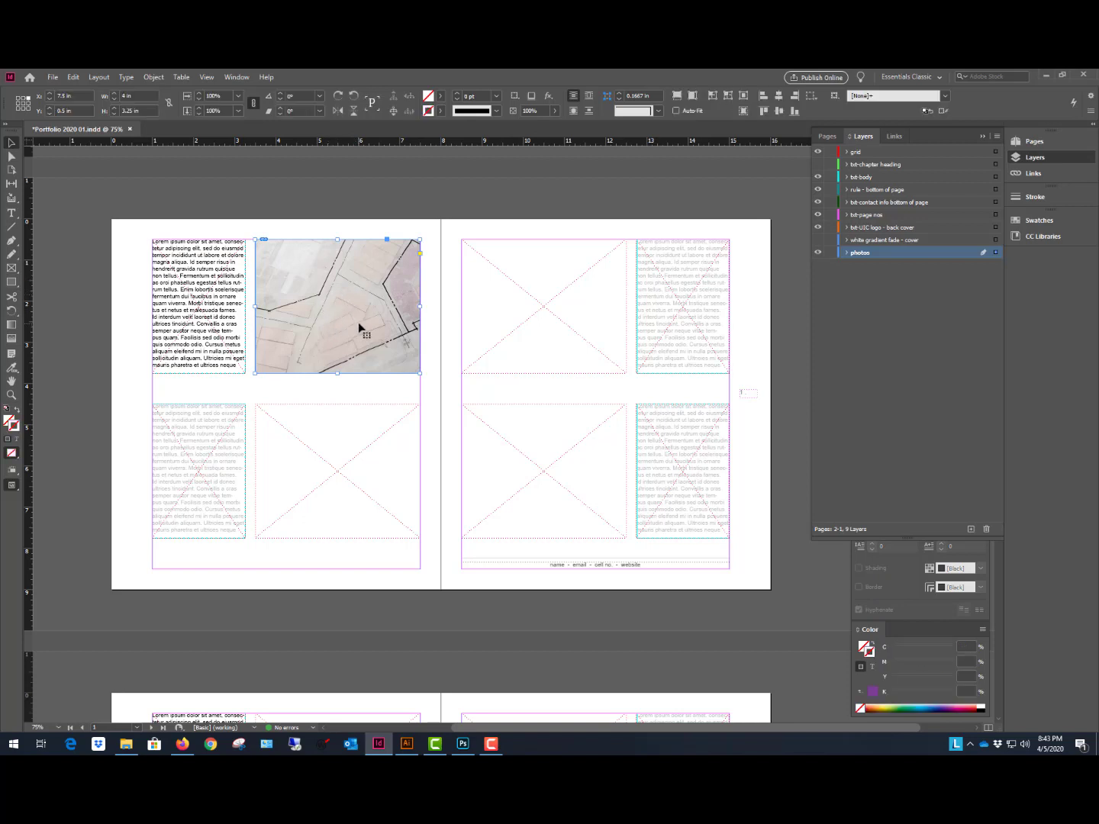
{"action": "left_click", "coordinate": [357, 322], "text": "ctrl"}
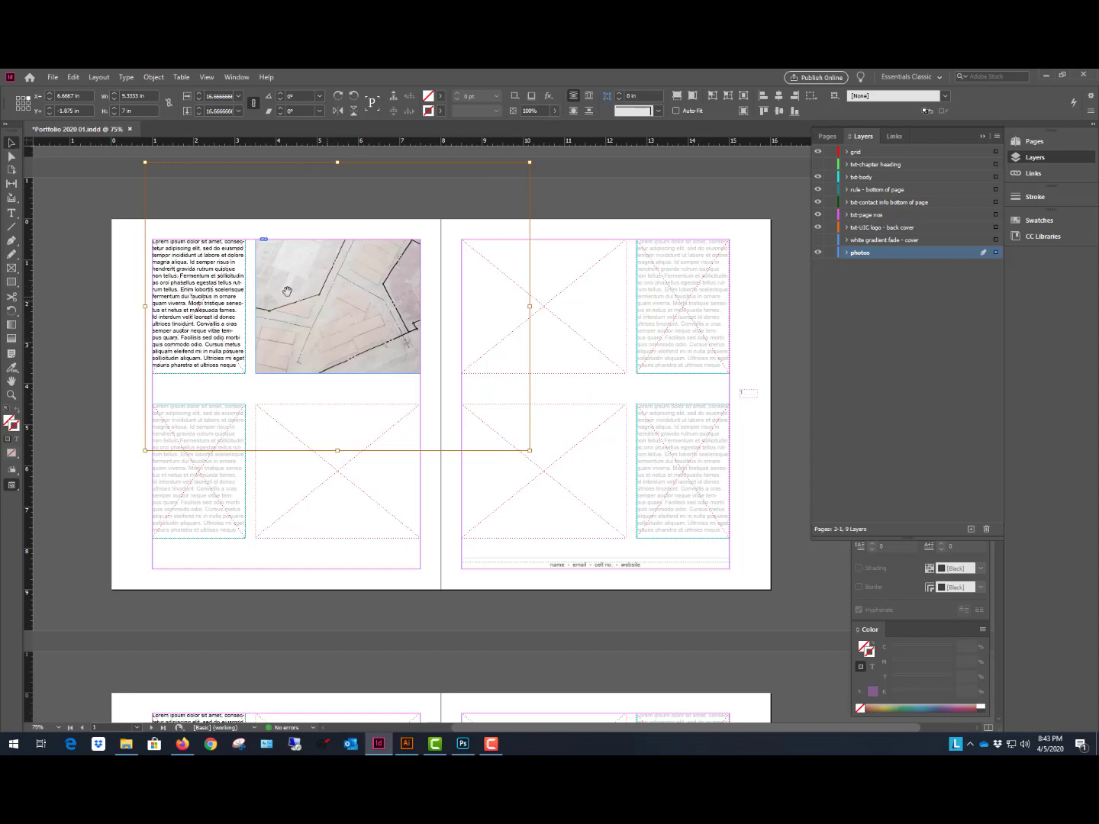
{"action": "left_click_drag", "start_coordinate": [531, 452], "coordinate": [434, 374]}
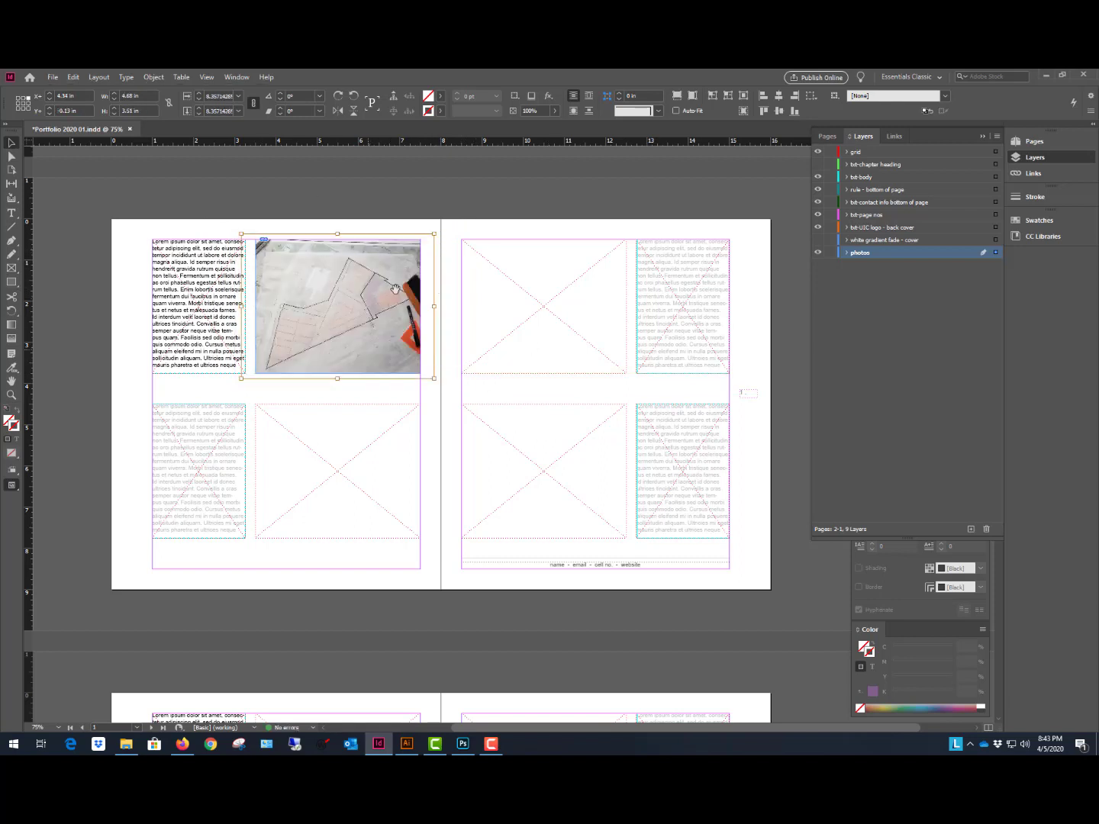
{"action": "left_click", "coordinate": [585, 201]}
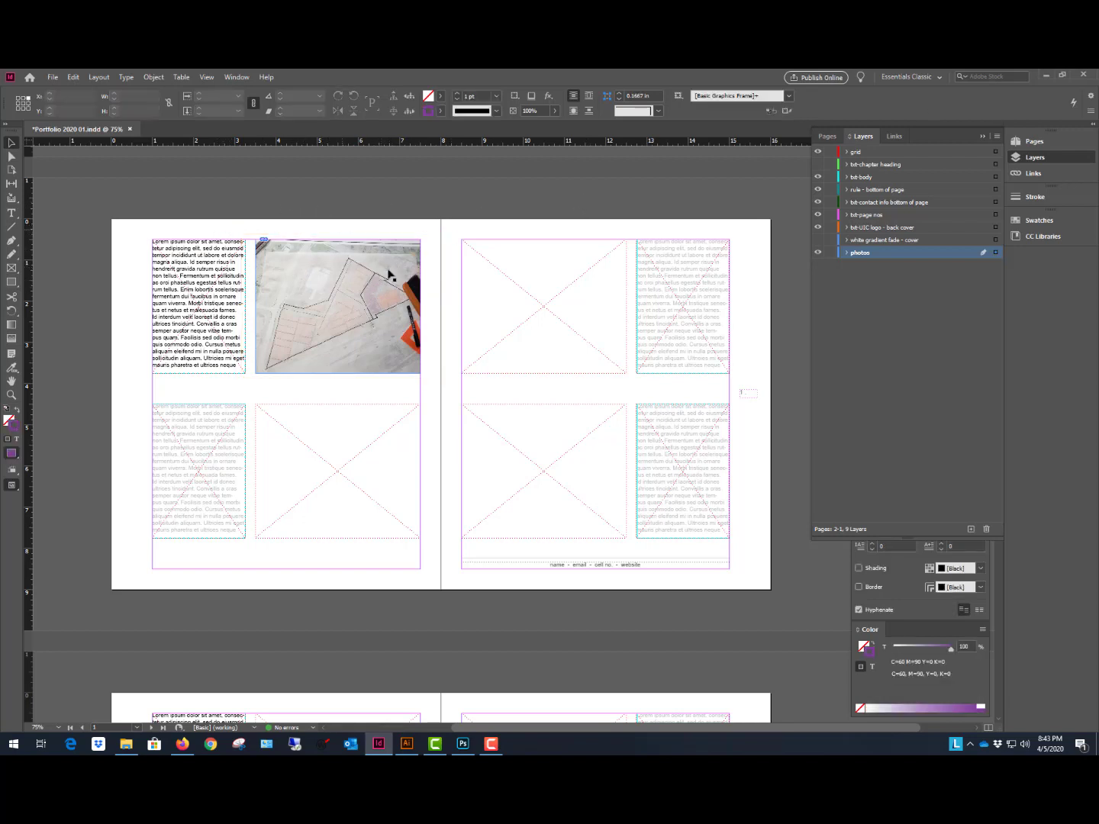
Enlarge the upper-left photo to about 5.08 by 3.81 inches and reposition it inside its frame to crop the edges.
{"action": "left_click", "coordinate": [346, 296]}
{"action": "left_click_drag", "start_coordinate": [369, 290], "coordinate": [351, 292]}
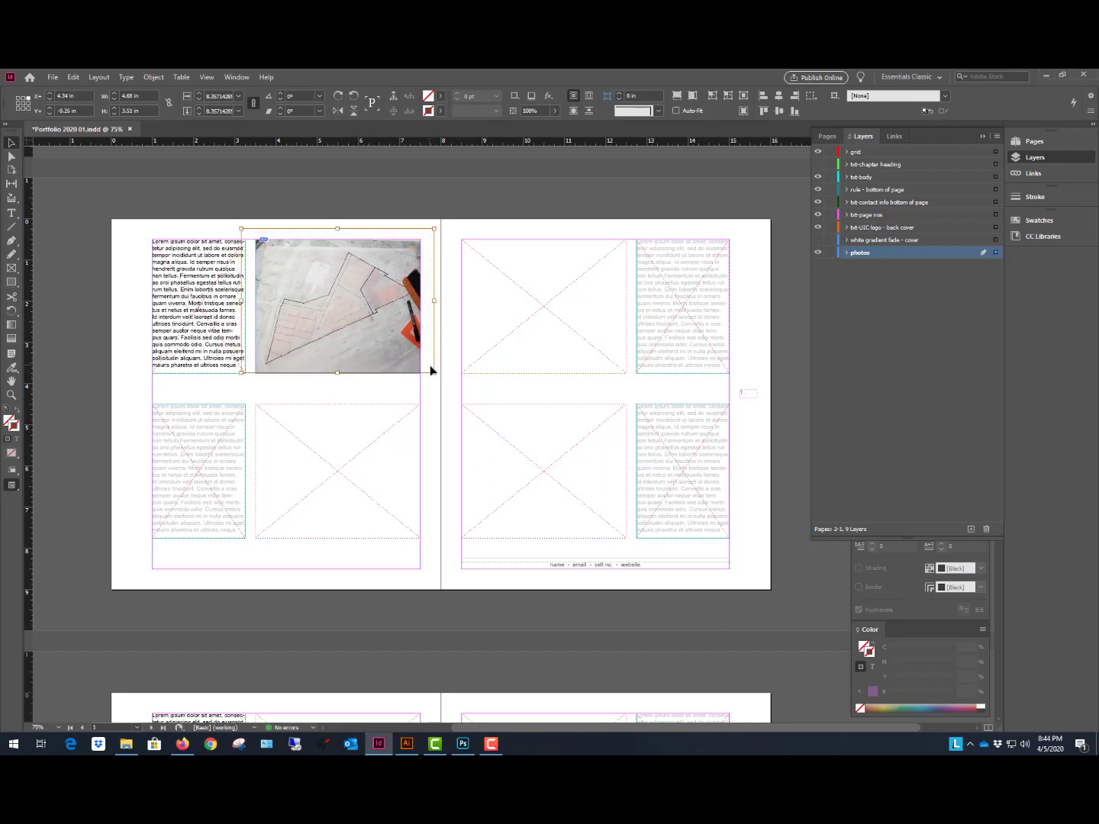
{"action": "left_click_drag", "start_coordinate": [433, 372], "coordinate": [447, 379]}
{"action": "left_click_drag", "start_coordinate": [358, 312], "coordinate": [354, 307]}
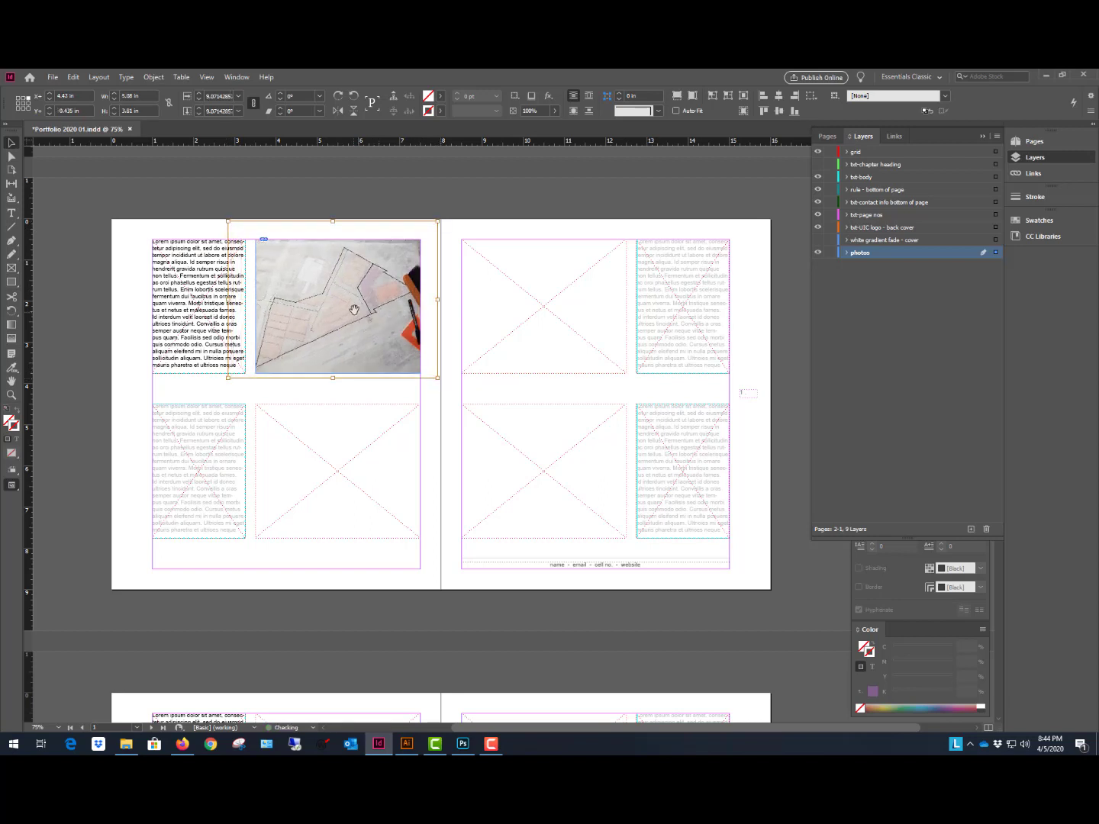
{"action": "left_click", "coordinate": [474, 201]}
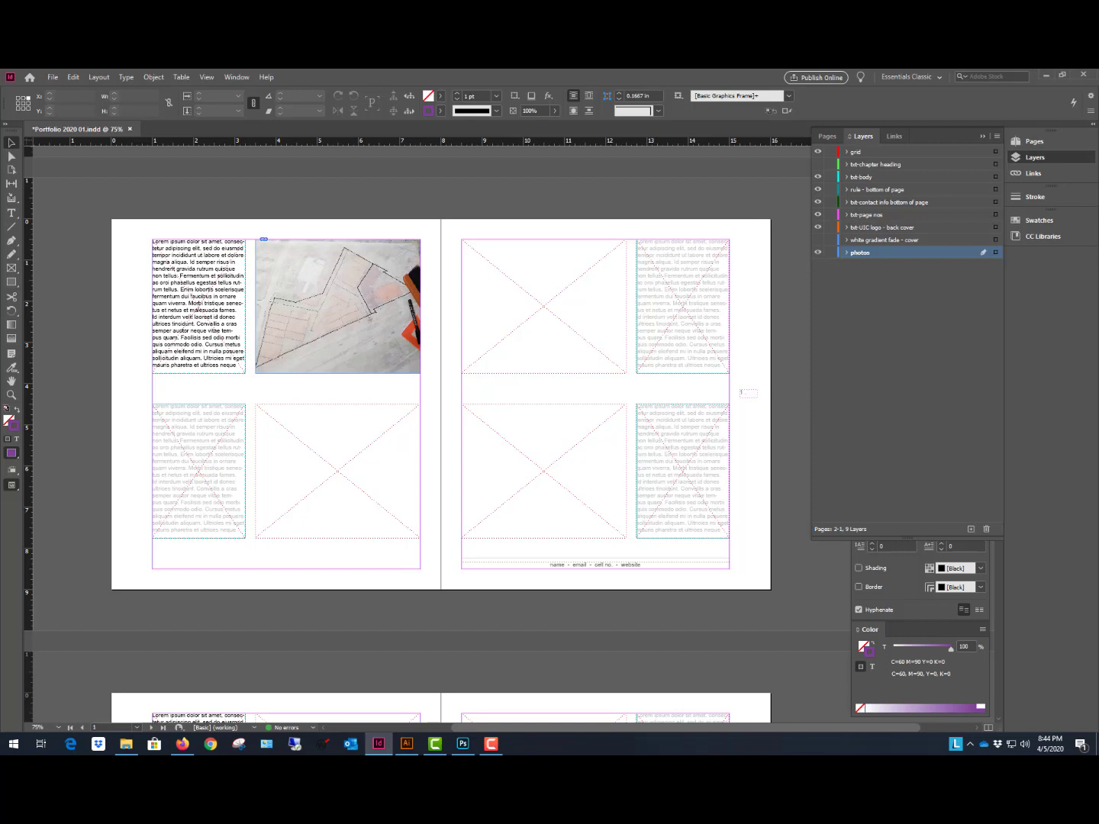
Place a second photo from File Explorer into the lower photo placeholder on the left page.
{"action": "key", "text": "super+e"}
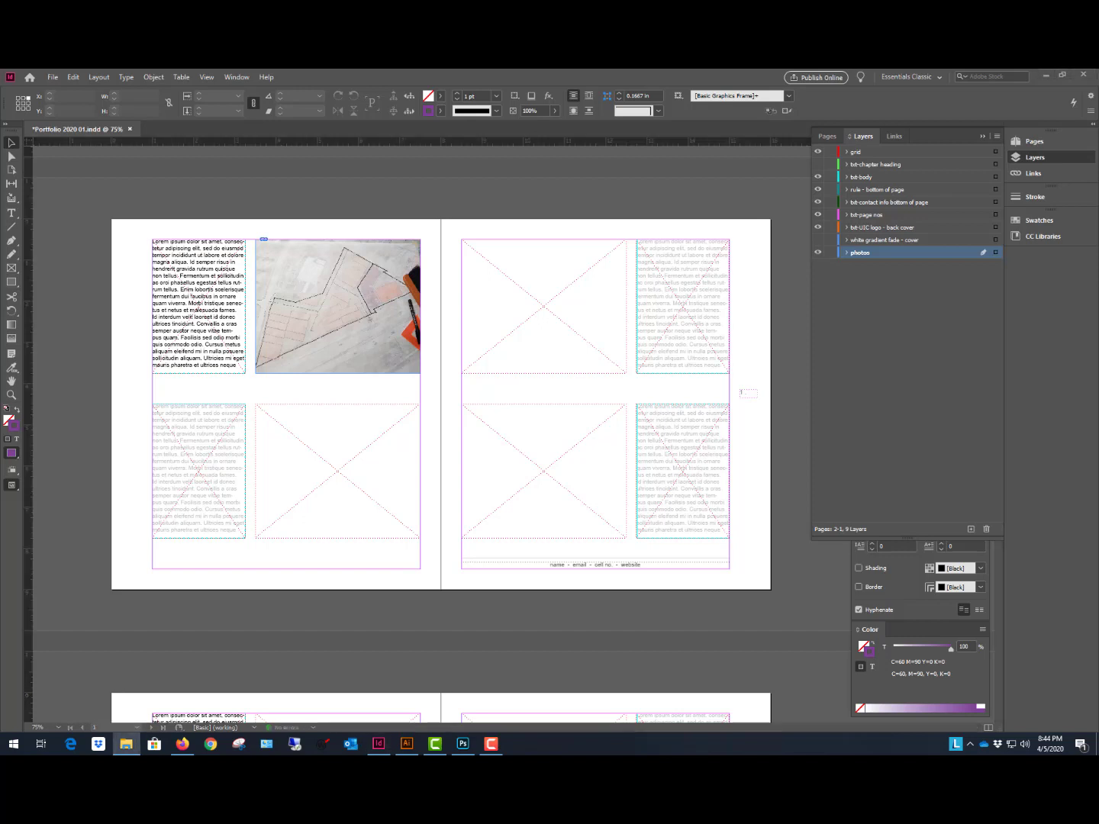
{"action": "scroll", "coordinate": [360, 483], "scroll_direction": "left", "scroll_amount": 2}
{"action": "left_click_drag", "start_coordinate": [379, 434], "coordinate": [348, 407]}
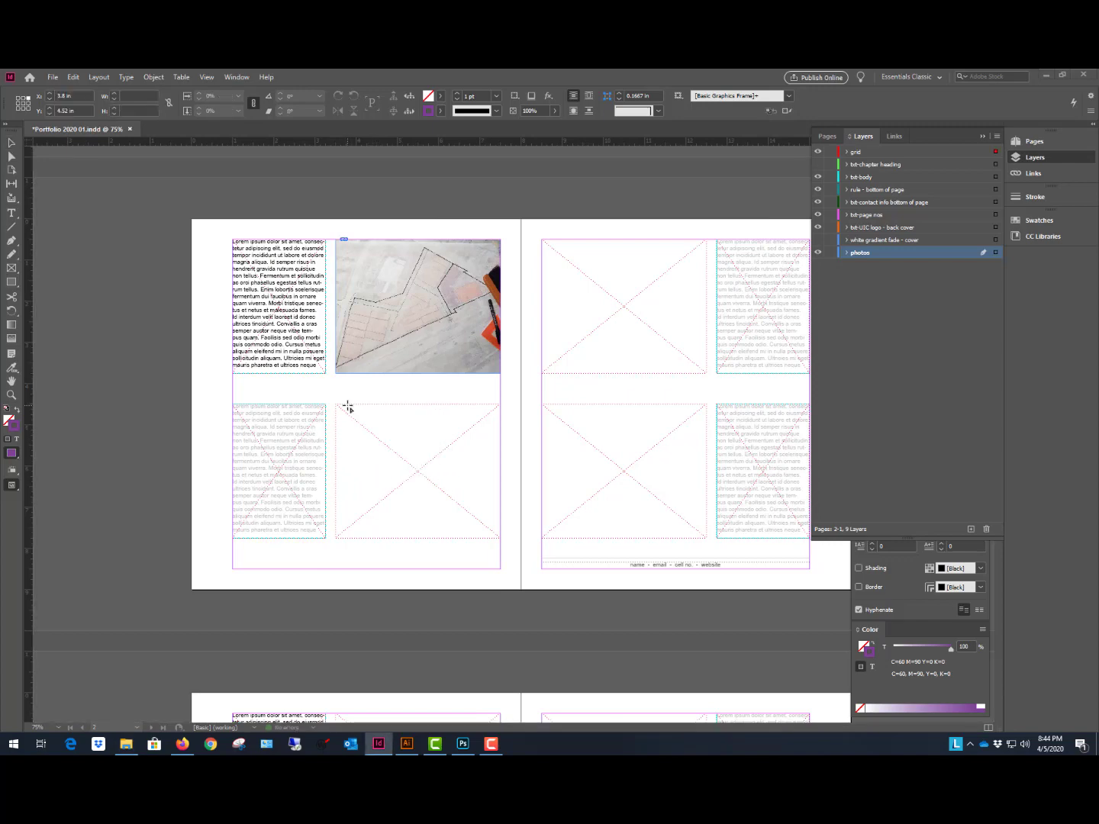
{"action": "left_click", "coordinate": [347, 410]}
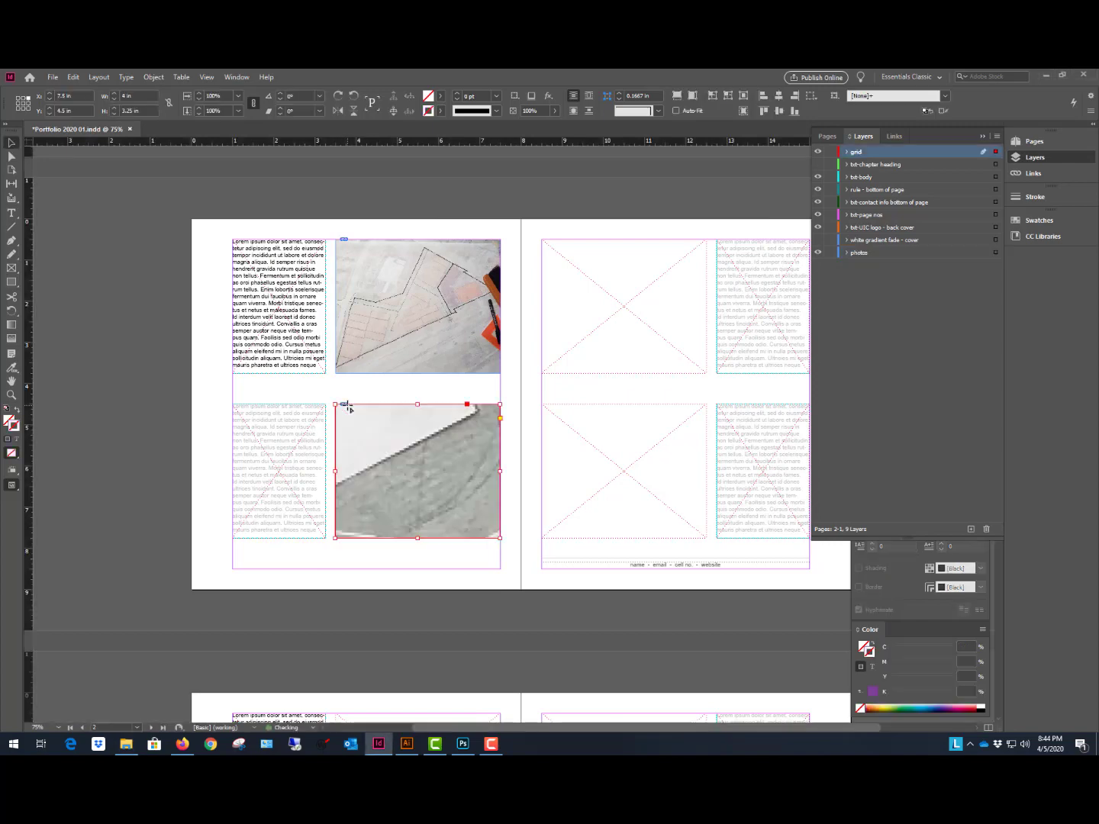
Scale the oversized second photo down inside its frame to about 5 by 3.75 inches.
{"action": "double_click", "coordinate": [421, 437]}
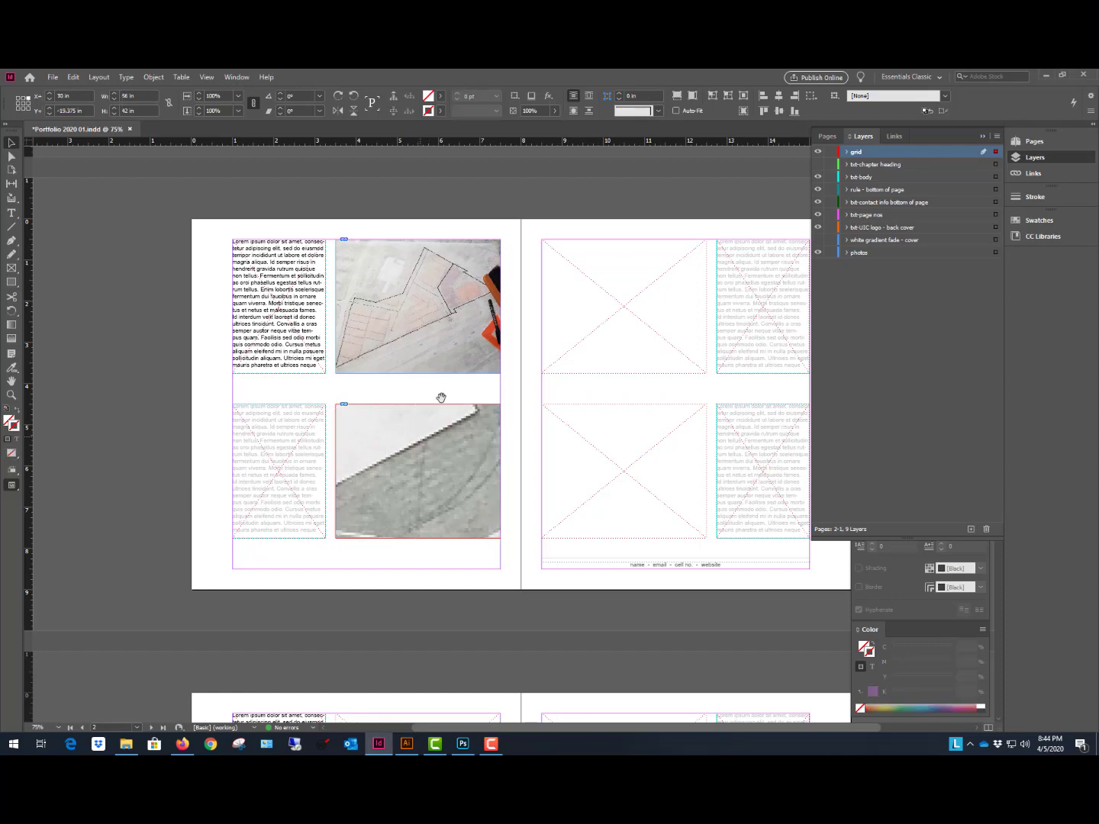
{"action": "scroll", "coordinate": [342, 416], "scroll_direction": "down", "scroll_amount": 4}
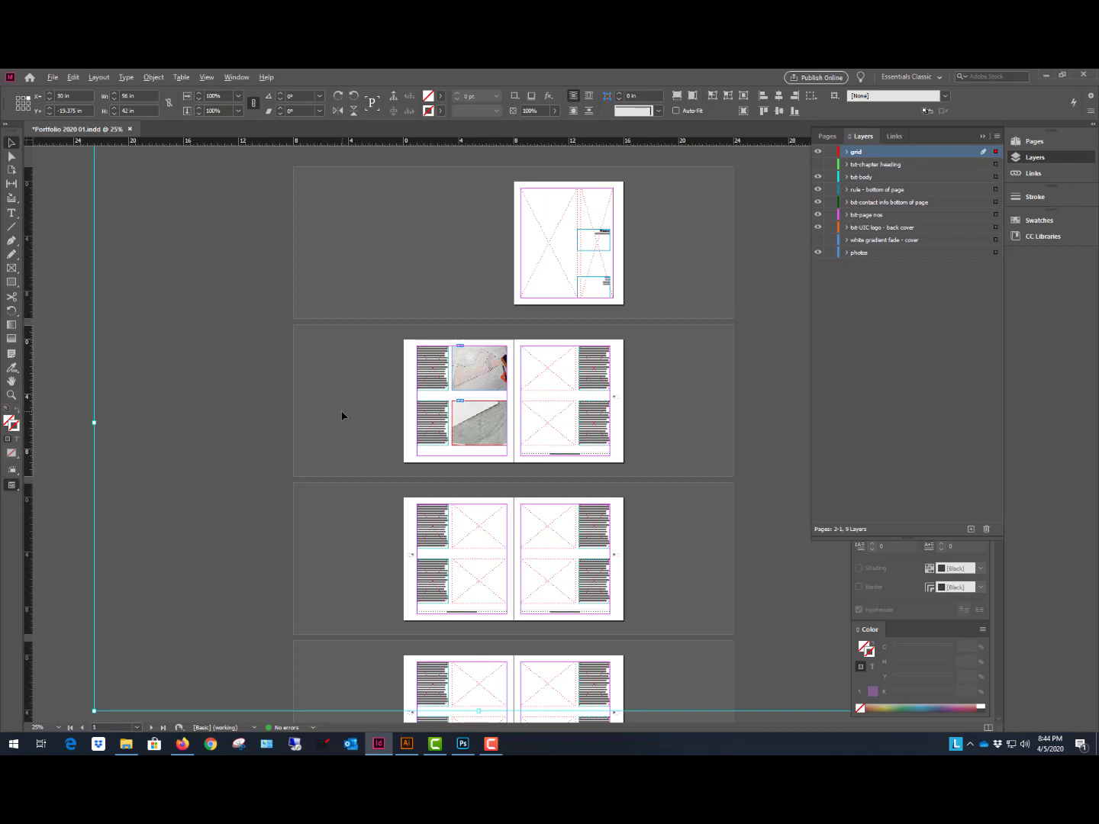
{"action": "scroll", "coordinate": [342, 415], "scroll_direction": "down", "scroll_amount": 1}
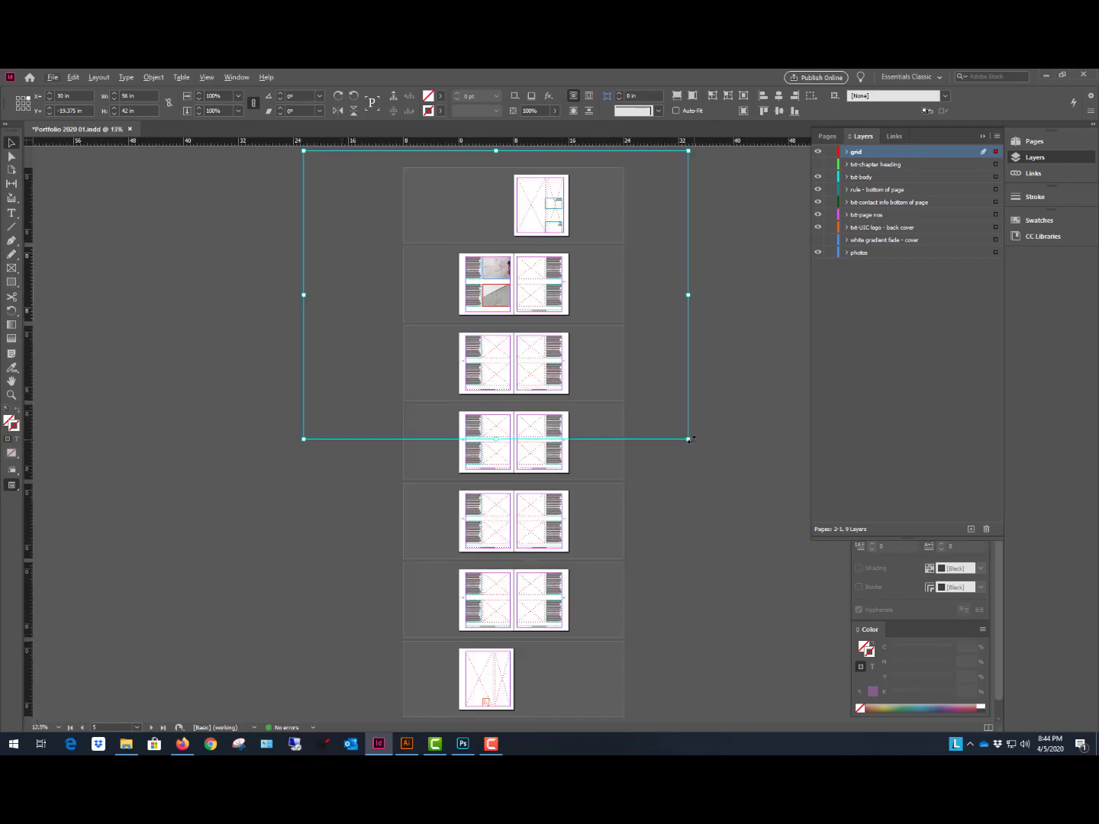
{"action": "left_click_drag", "start_coordinate": [688, 439], "coordinate": [513, 296]}
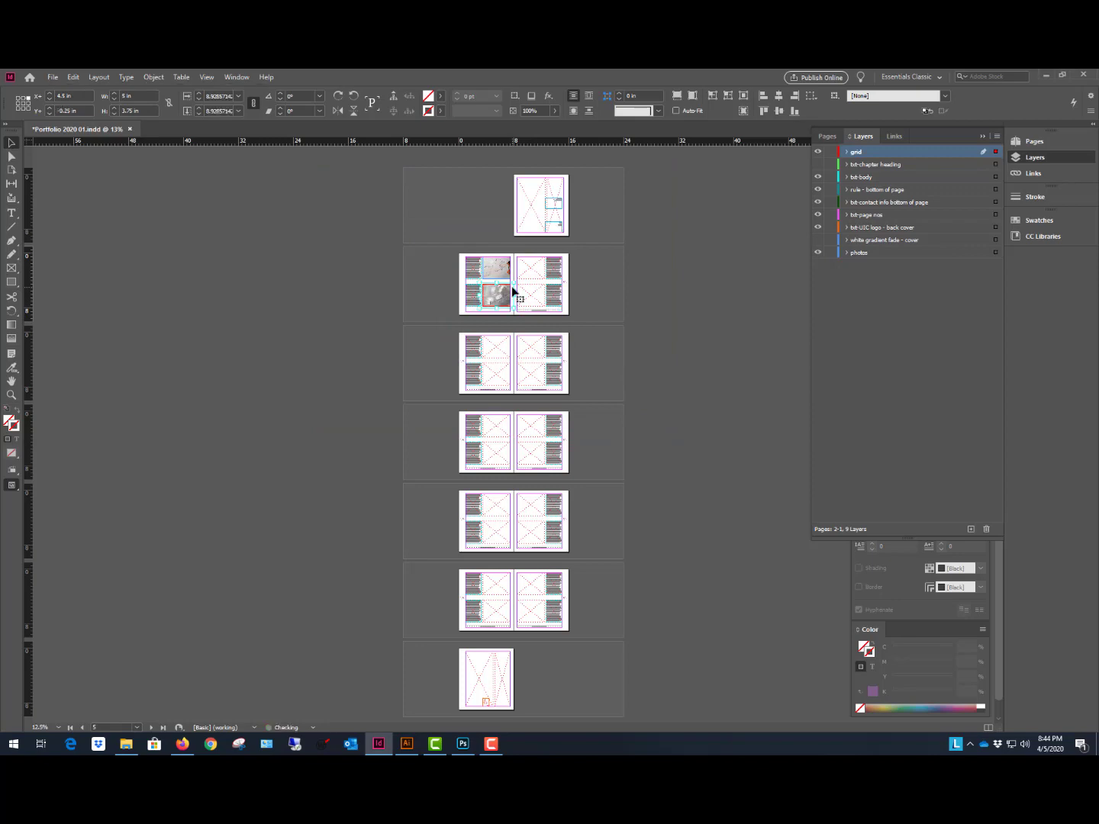
Reduce the aerial photo to about 4.67 by 3.5 inches and nudge it left within its frame.
{"action": "key", "text": "ctrl+="}
{"action": "scroll", "coordinate": [580, 258], "scroll_direction": "up", "scroll_amount": 3}
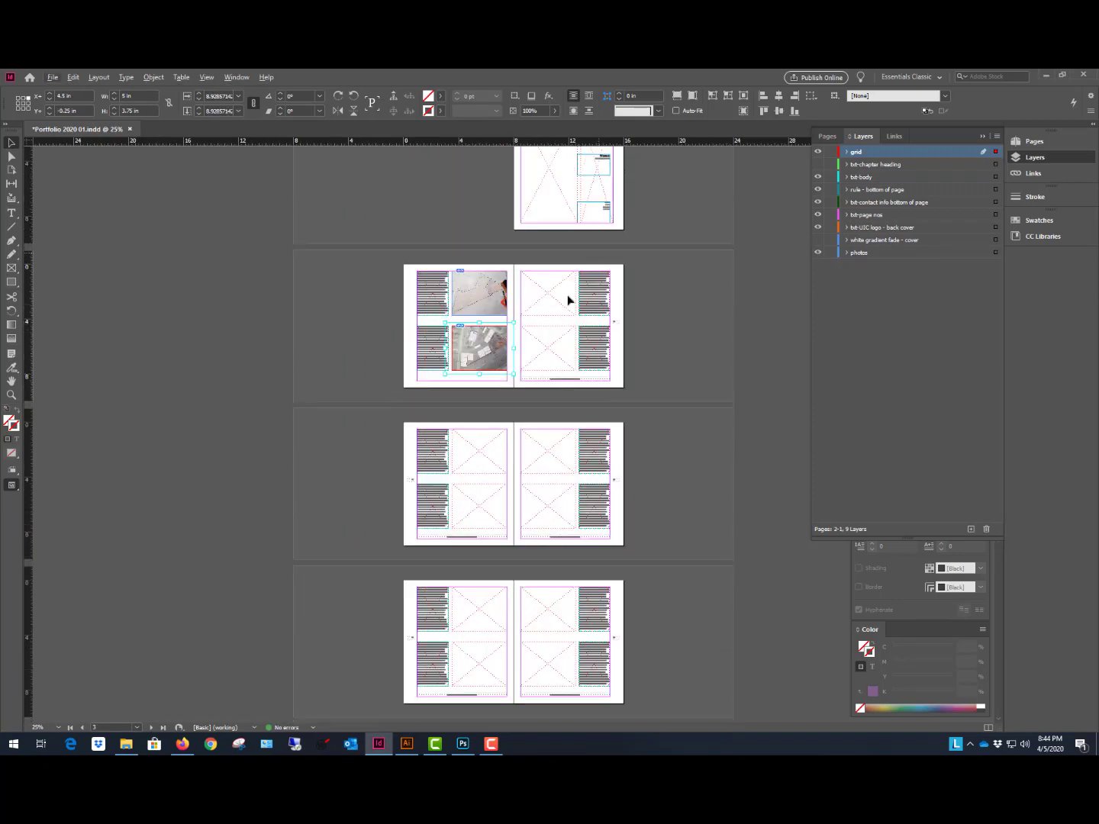
{"action": "scroll", "coordinate": [502, 336], "scroll_direction": "up", "scroll_amount": 2}
{"action": "scroll", "coordinate": [503, 287], "scroll_direction": "up", "scroll_amount": 1}
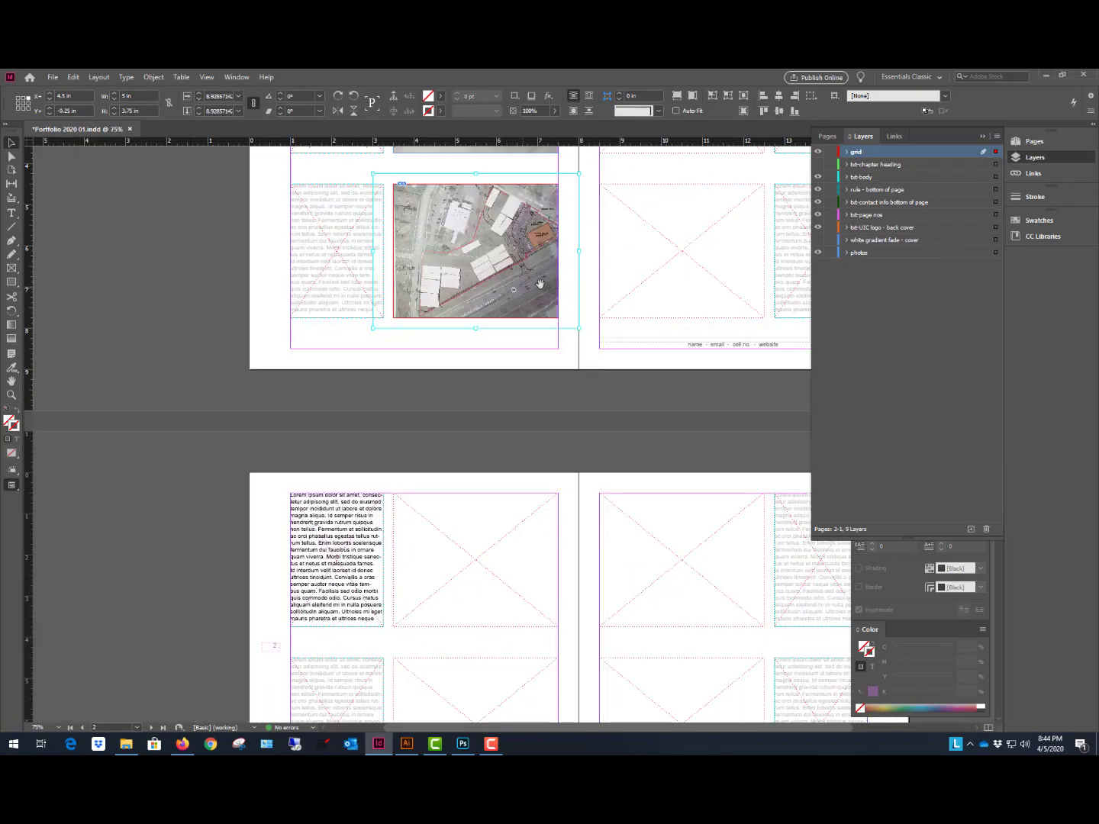
{"action": "scroll", "coordinate": [561, 277], "scroll_direction": "up", "scroll_amount": 3}
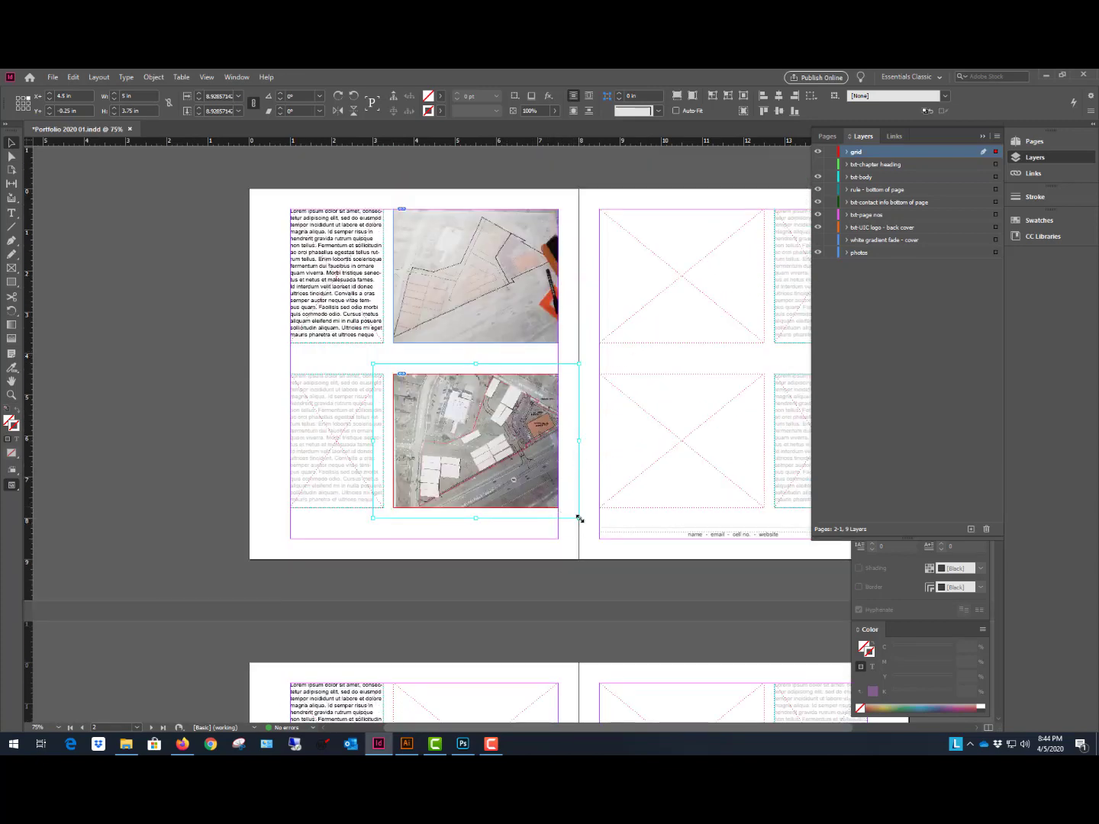
{"action": "left_click_drag", "start_coordinate": [578, 518], "coordinate": [565, 512]}
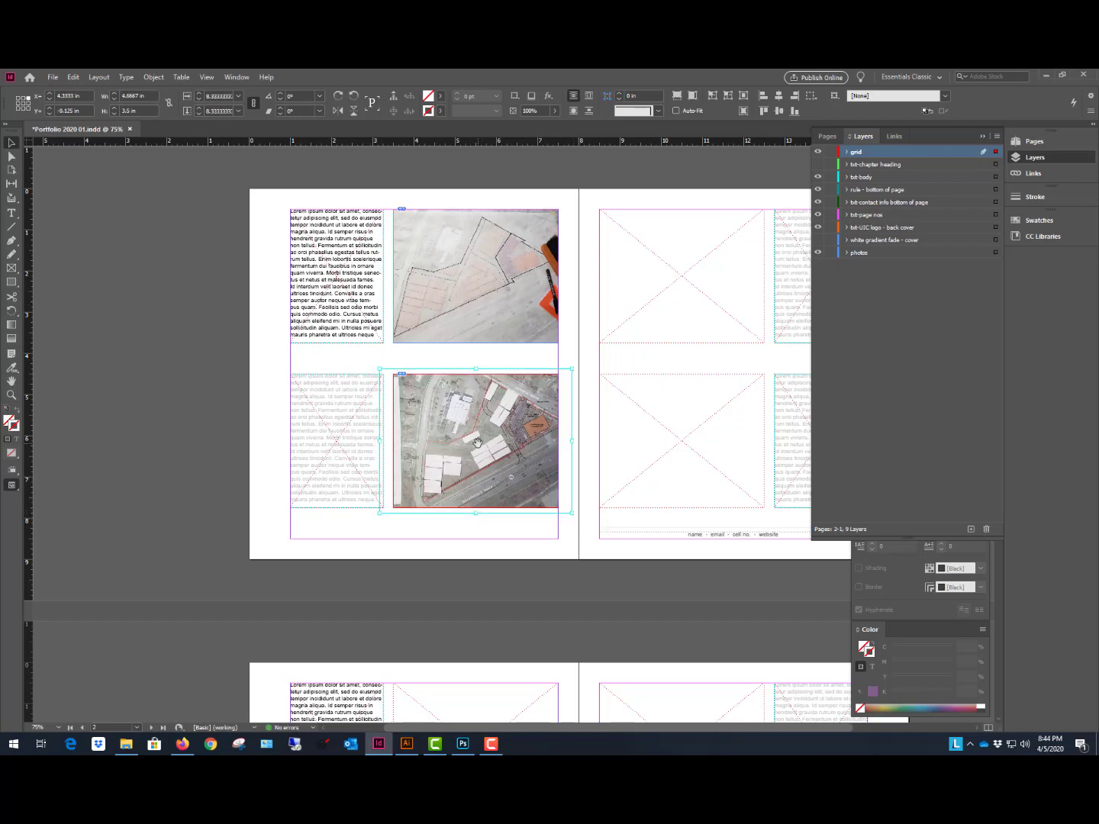
{"action": "key", "text": "shift+Left"}
{"action": "key", "text": "Left"}
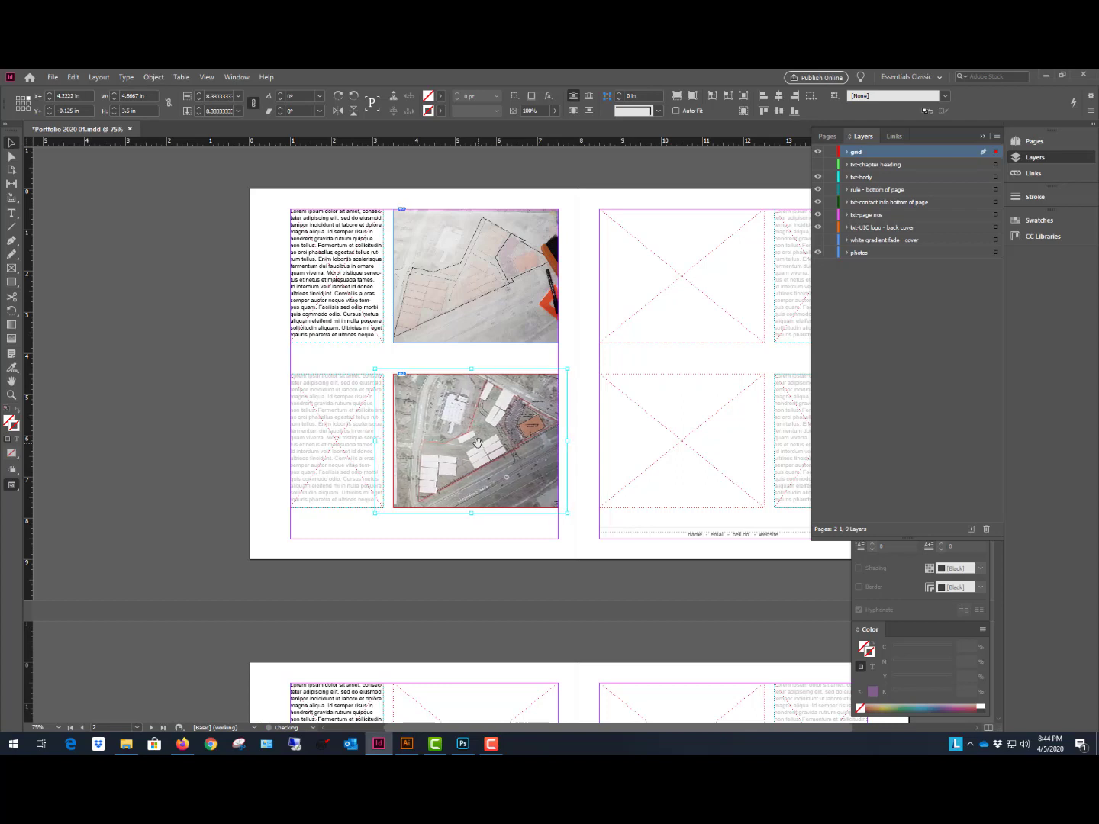
{"action": "key", "text": "Left"}
{"action": "key", "text": "Left"}
{"action": "key", "text": "Left"}
{"action": "key", "text": "Left"}
{"action": "key", "text": "Left"}
{"action": "key", "text": "Left"}
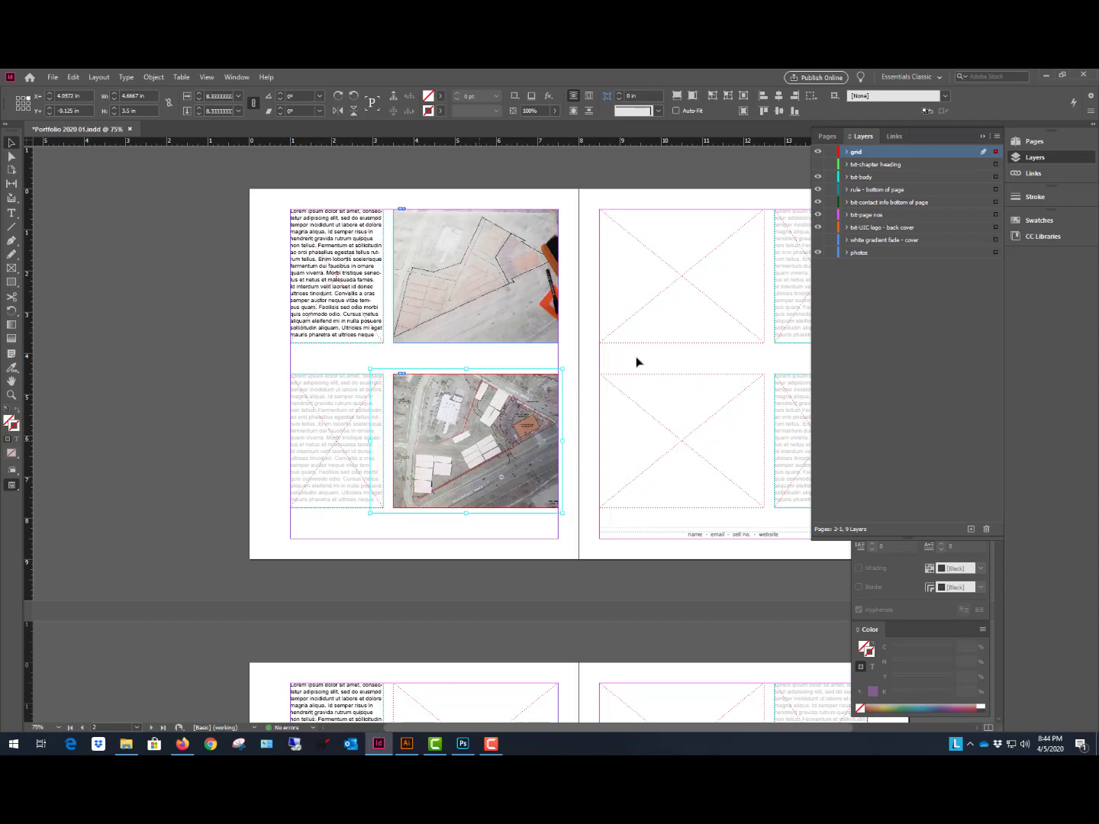
{"action": "left_click", "coordinate": [136, 256]}
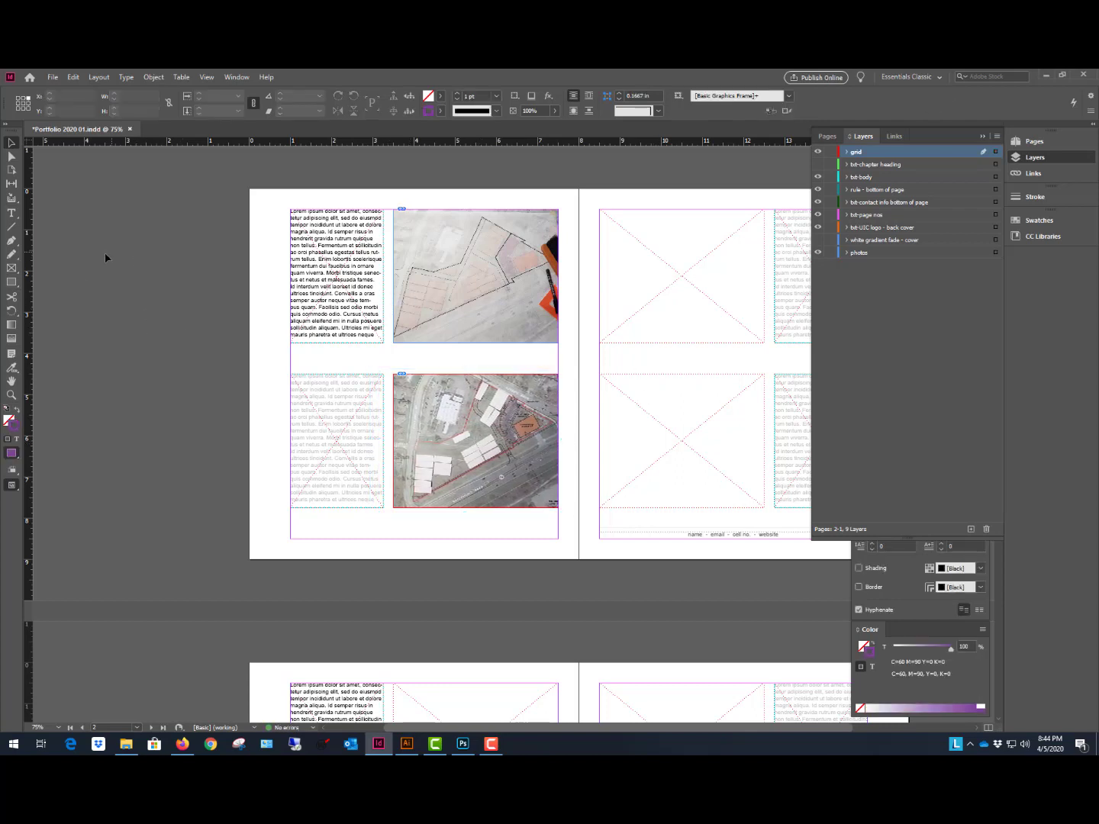
Place a third photo from File Explorer into the upper photo placeholder on the right page.
{"action": "key", "text": "super+e"}
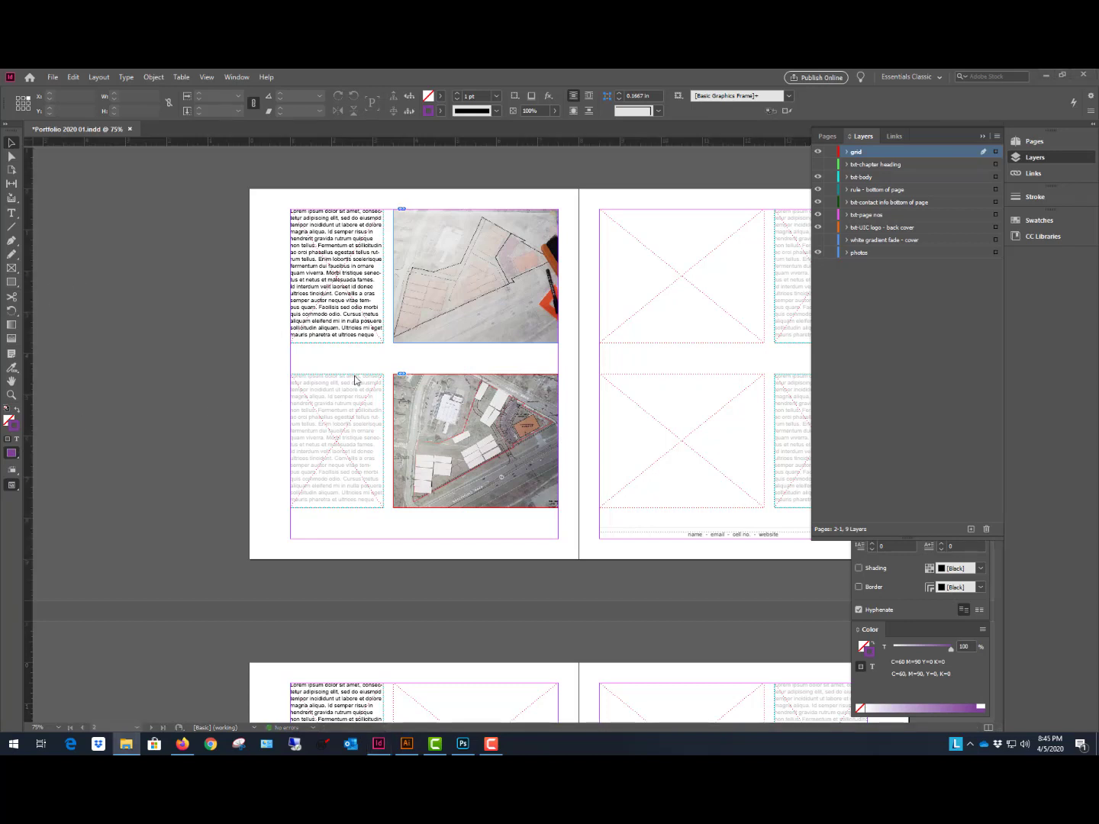
{"action": "left_click_drag", "start_coordinate": [716, 275], "coordinate": [715, 242]}
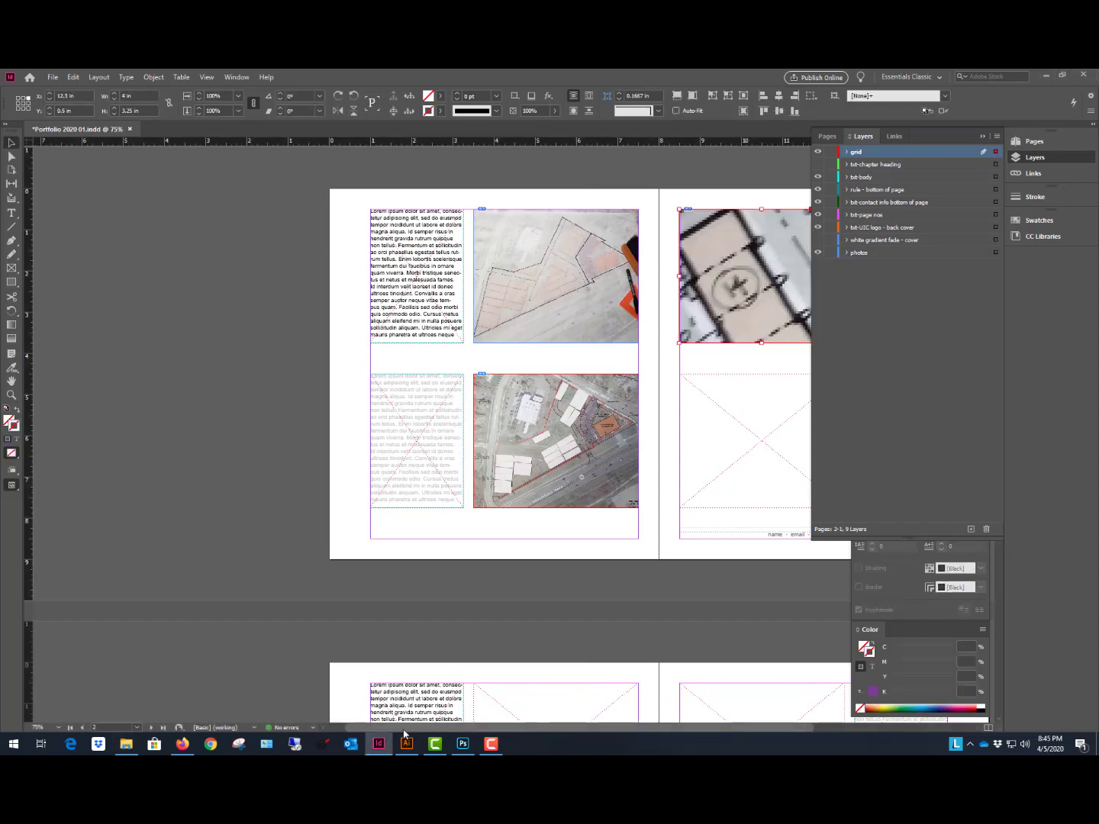
{"action": "left_click_drag", "start_coordinate": [405, 730], "coordinate": [530, 729]}
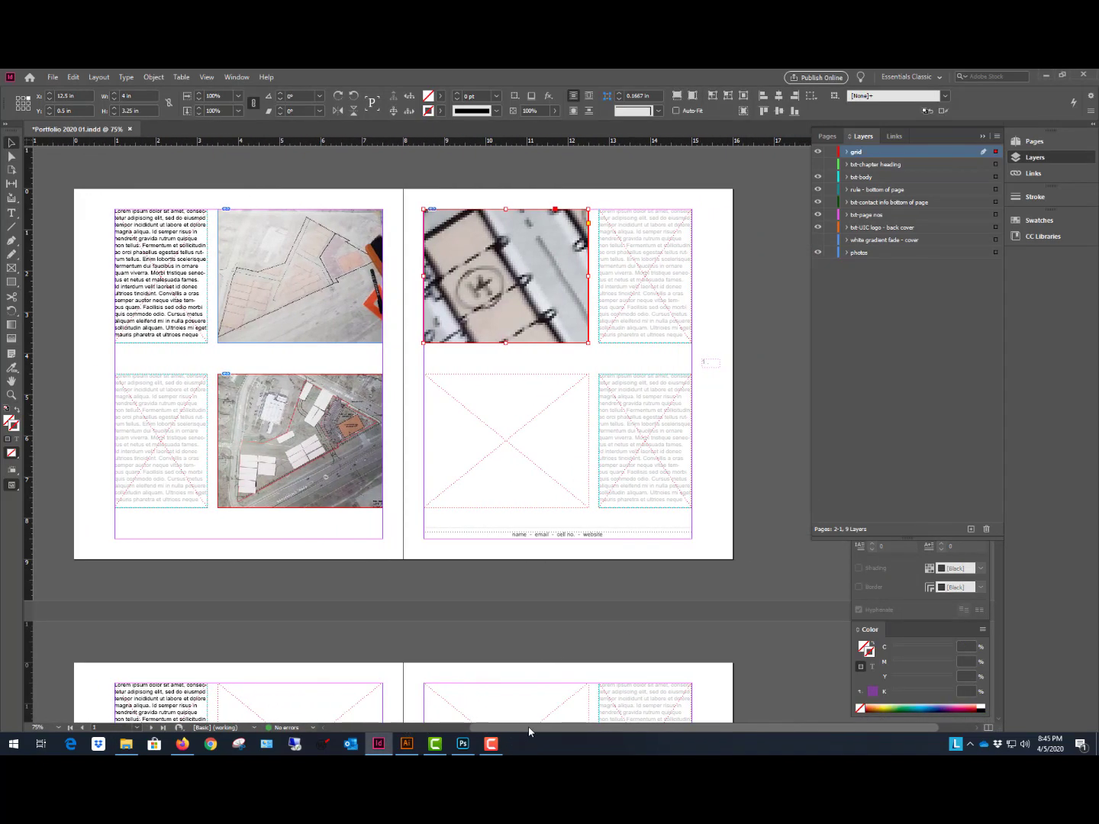
Scale the oversized third photo down inside its frame to about 7.92 by 4.46 inches.
{"action": "double_click", "coordinate": [538, 282]}
{"action": "key", "text": "ctrl+minus"}
{"action": "key", "text": "ctrl+minus"}
{"action": "key", "text": "ctrl+minus"}
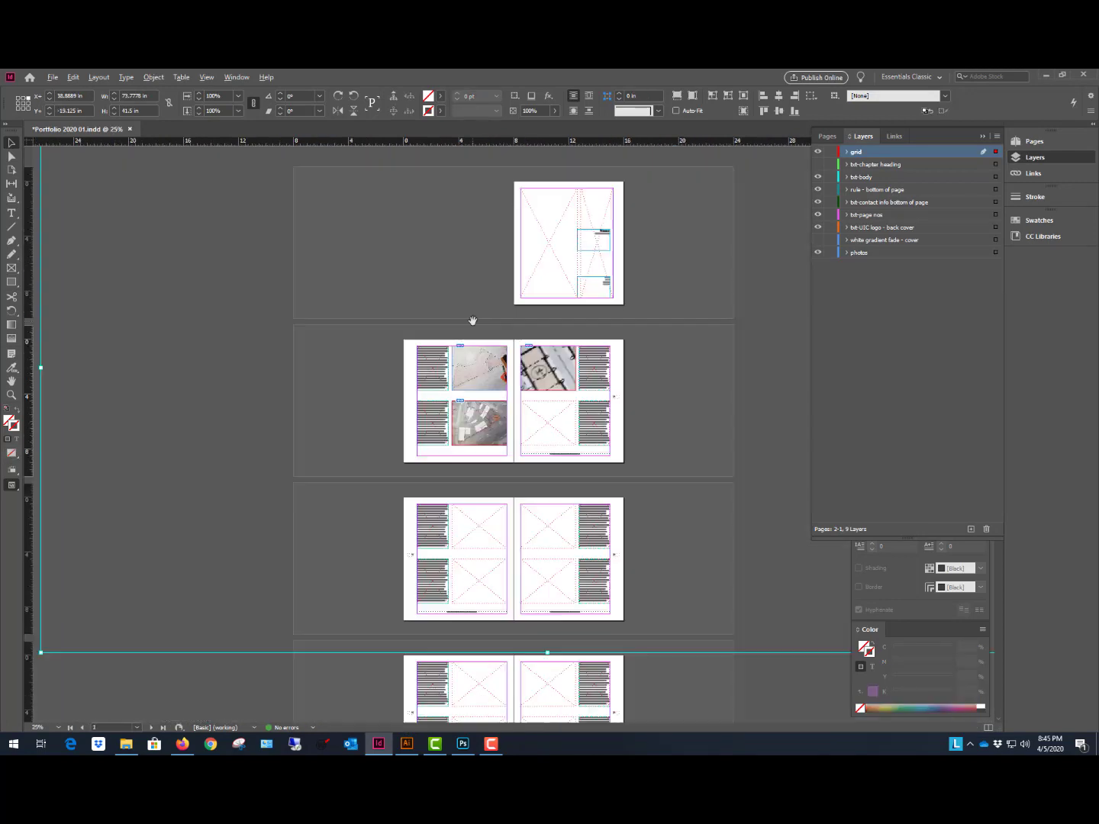
{"action": "left_click_drag", "start_coordinate": [276, 410], "coordinate": [502, 282]}
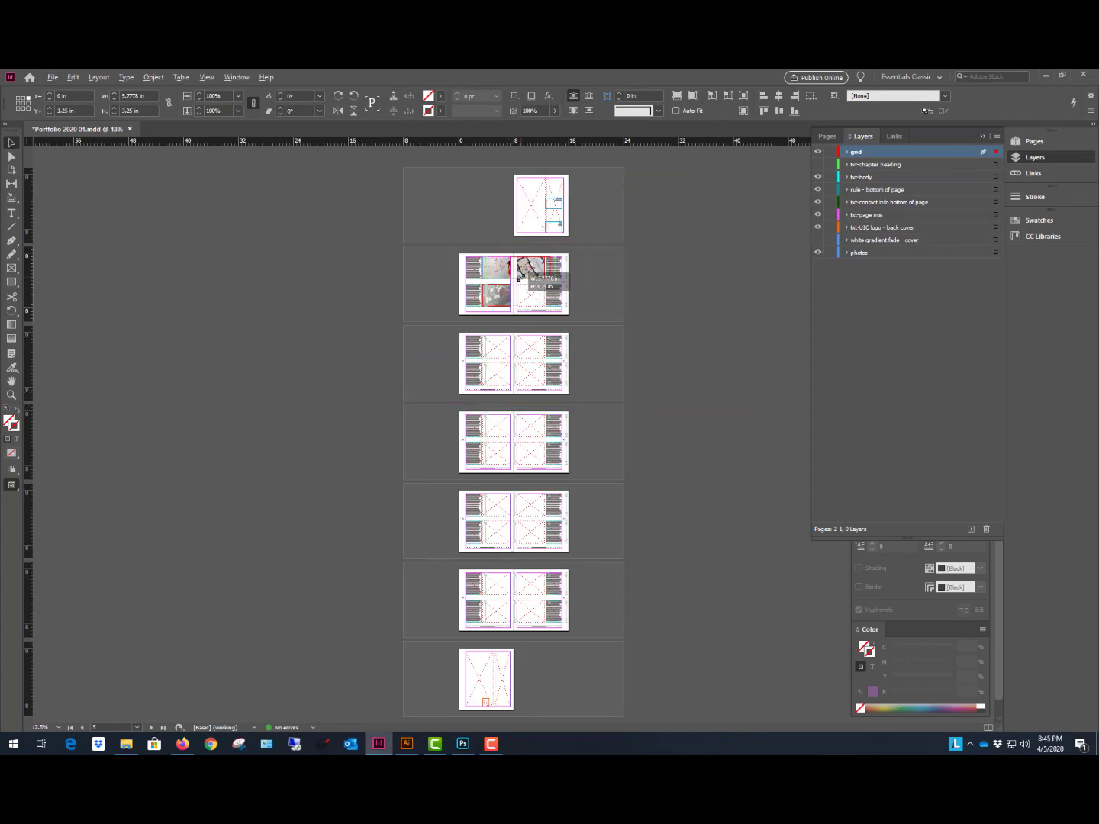
{"action": "left_click", "coordinate": [591, 265]}
Reduce the right page's site plan photo to about 6.08 by 3.42 inches and reposition it inside its frame.
{"action": "key", "text": "ctrl+="}
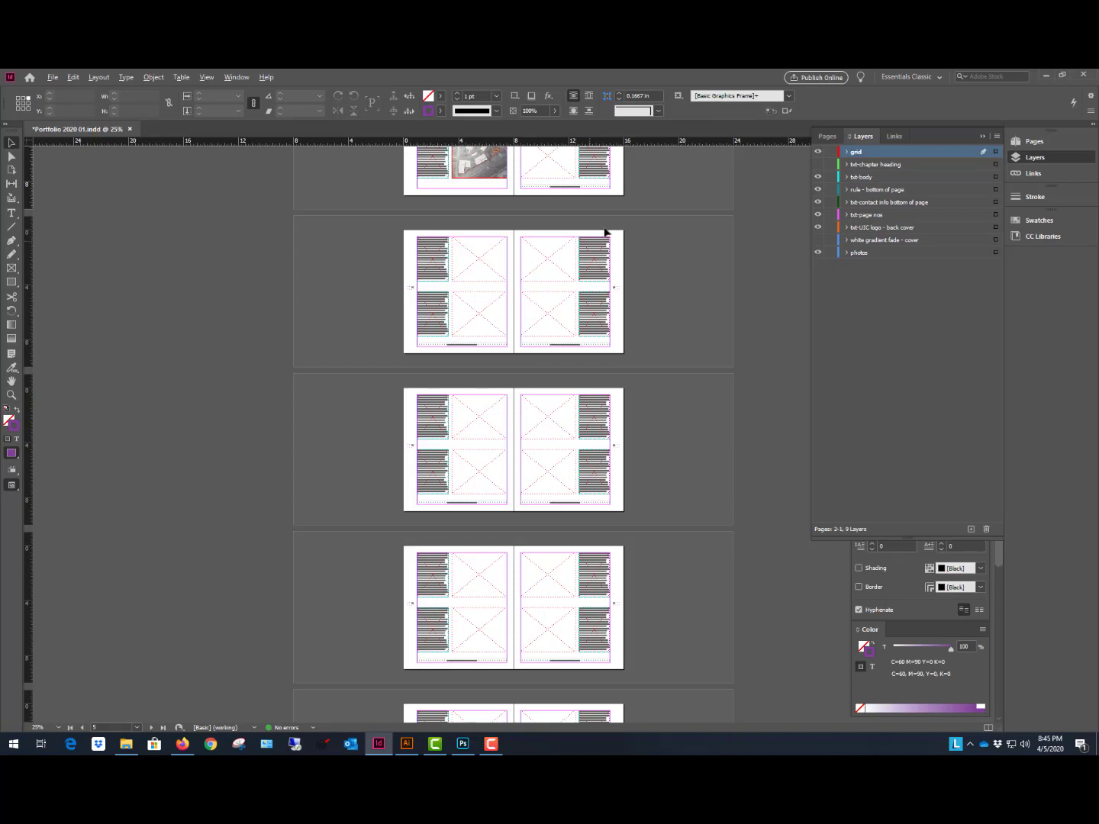
{"action": "key", "text": "ctrl+="}
{"action": "scroll", "coordinate": [637, 241], "scroll_direction": "up", "scroll_amount": 1}
{"action": "scroll", "coordinate": [637, 237], "scroll_direction": "up", "scroll_amount": 5}
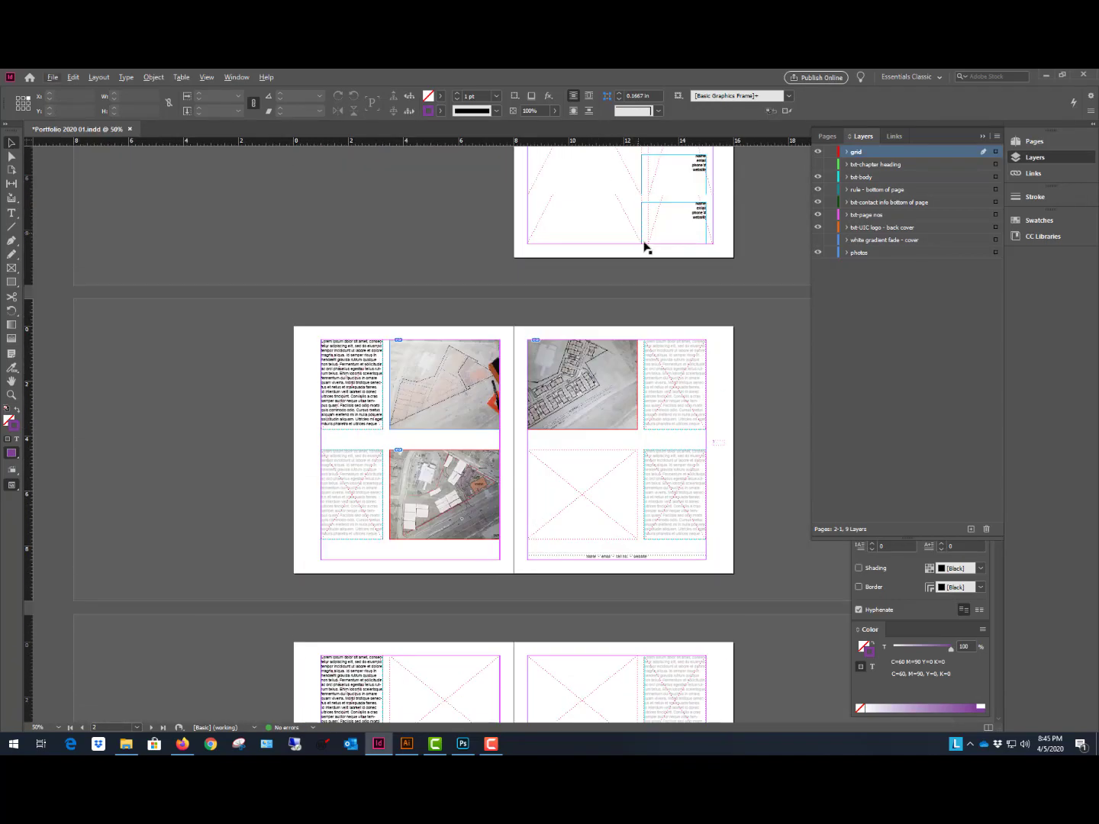
{"action": "key", "text": "ctrl+="}
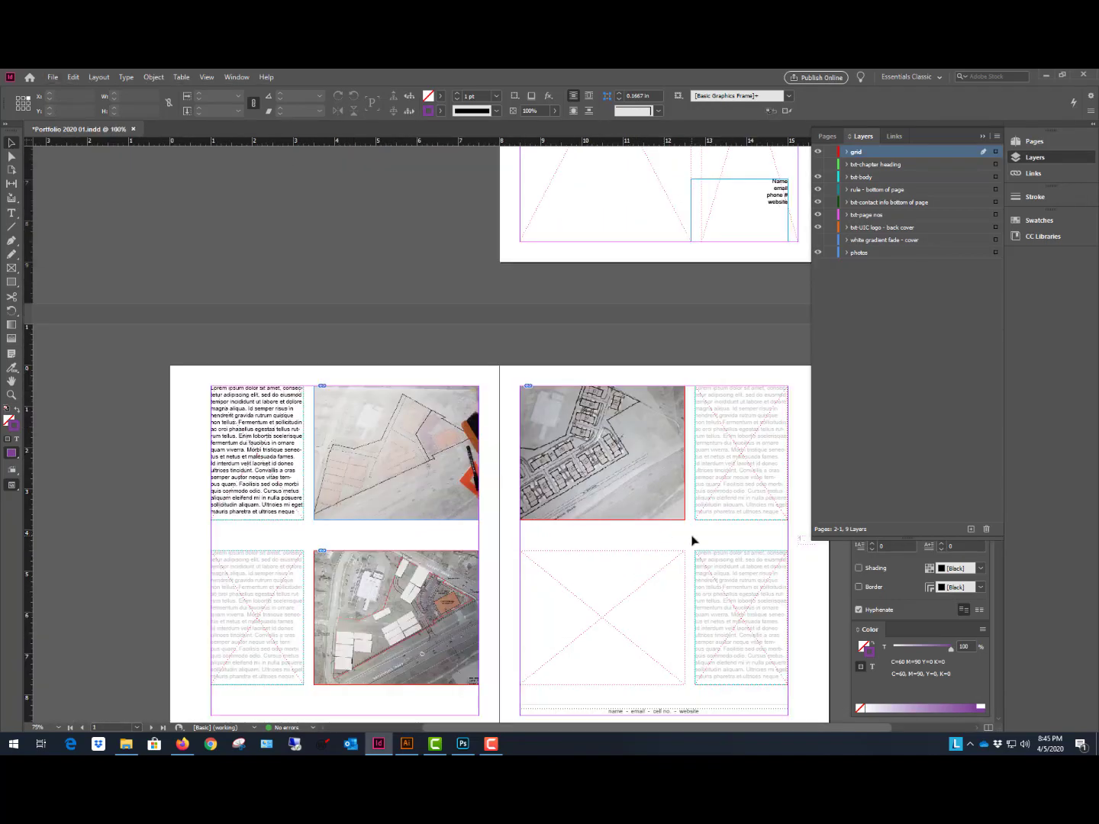
{"action": "key", "text": "ctrl+="}
{"action": "scroll", "coordinate": [552, 347], "scroll_direction": "down", "scroll_amount": 1}
{"action": "left_click", "coordinate": [482, 317]}
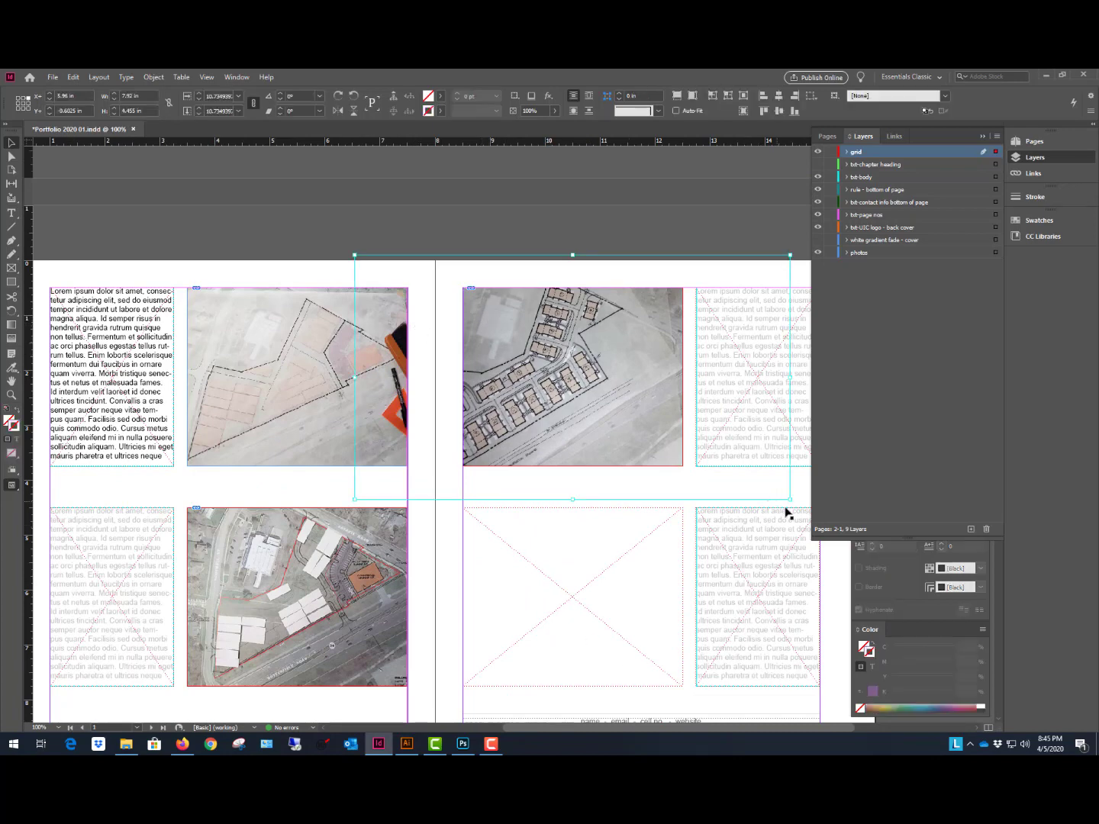
{"action": "left_click_drag", "start_coordinate": [791, 500], "coordinate": [737, 468]}
{"action": "left_click_drag", "start_coordinate": [586, 400], "coordinate": [604, 390]}
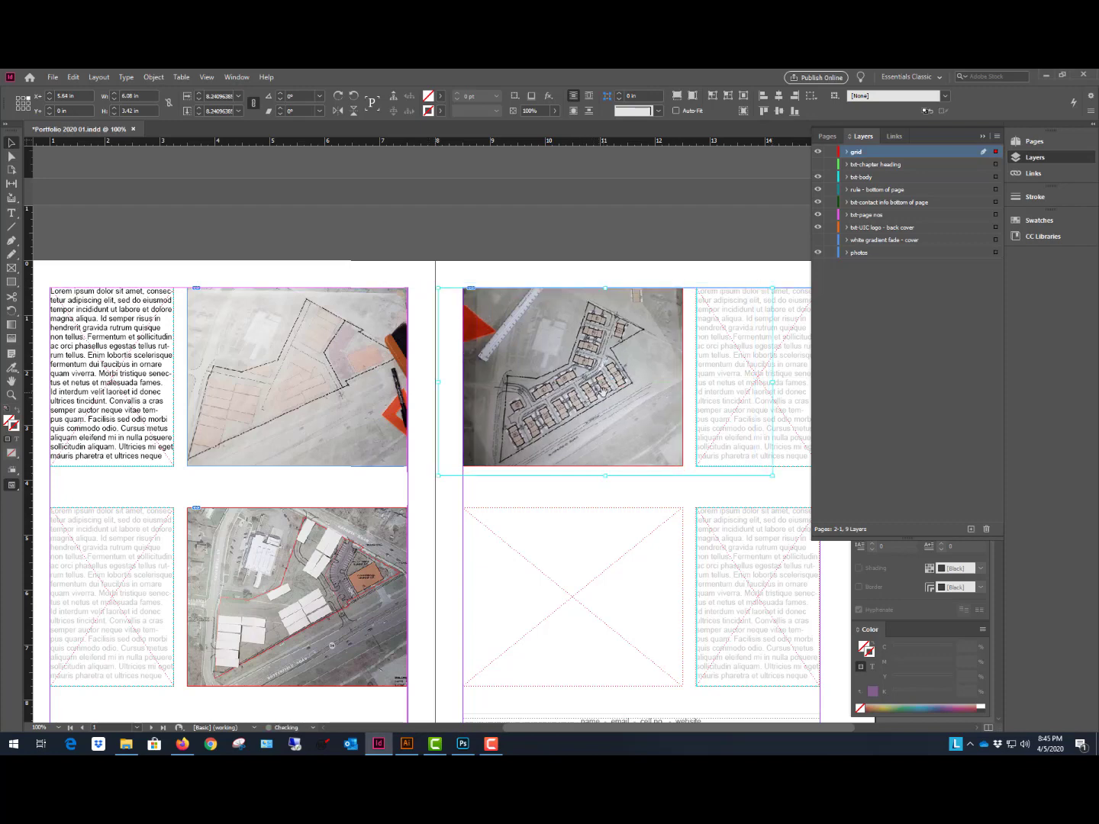
{"action": "left_click", "coordinate": [588, 227]}
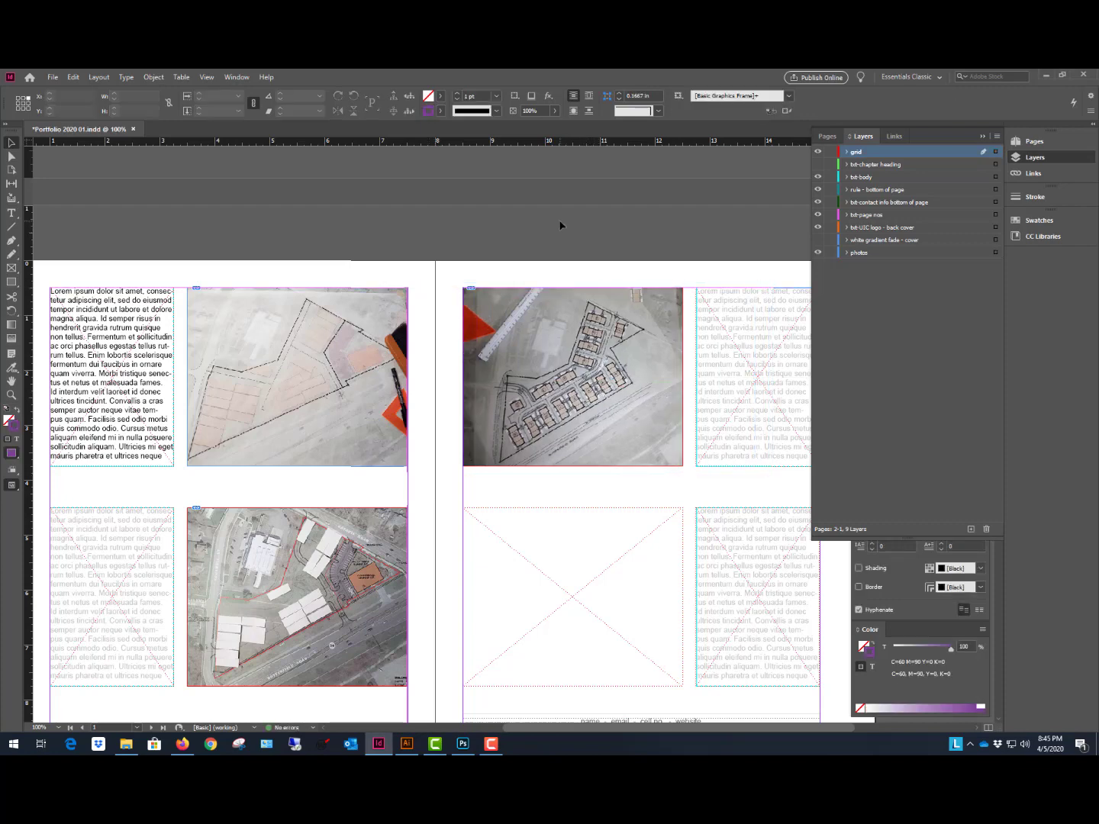
{"action": "scroll", "coordinate": [321, 272], "scroll_direction": "down", "scroll_amount": 3}
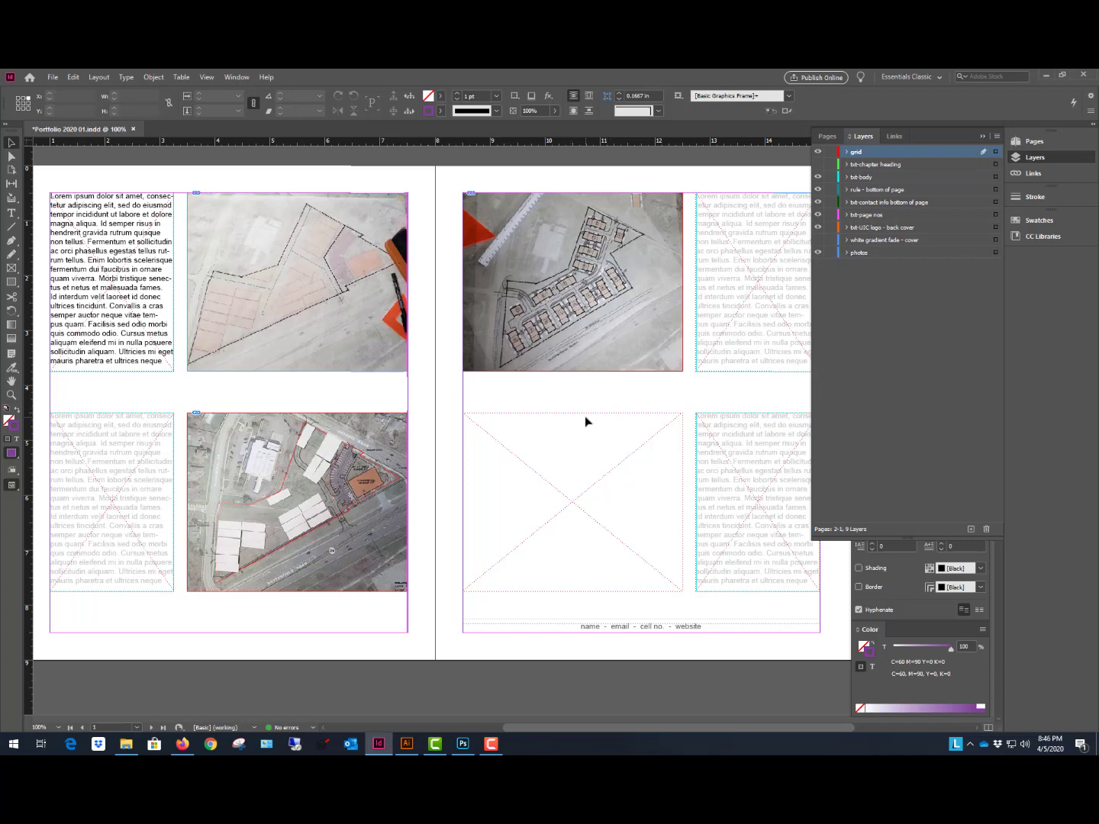
{"action": "scroll", "coordinate": [566, 429], "scroll_direction": "up", "scroll_amount": 1}
{"action": "scroll", "coordinate": [467, 406], "scroll_direction": "down", "scroll_amount": 1}
{"action": "scroll", "coordinate": [618, 372], "scroll_direction": "up", "scroll_amount": 1}
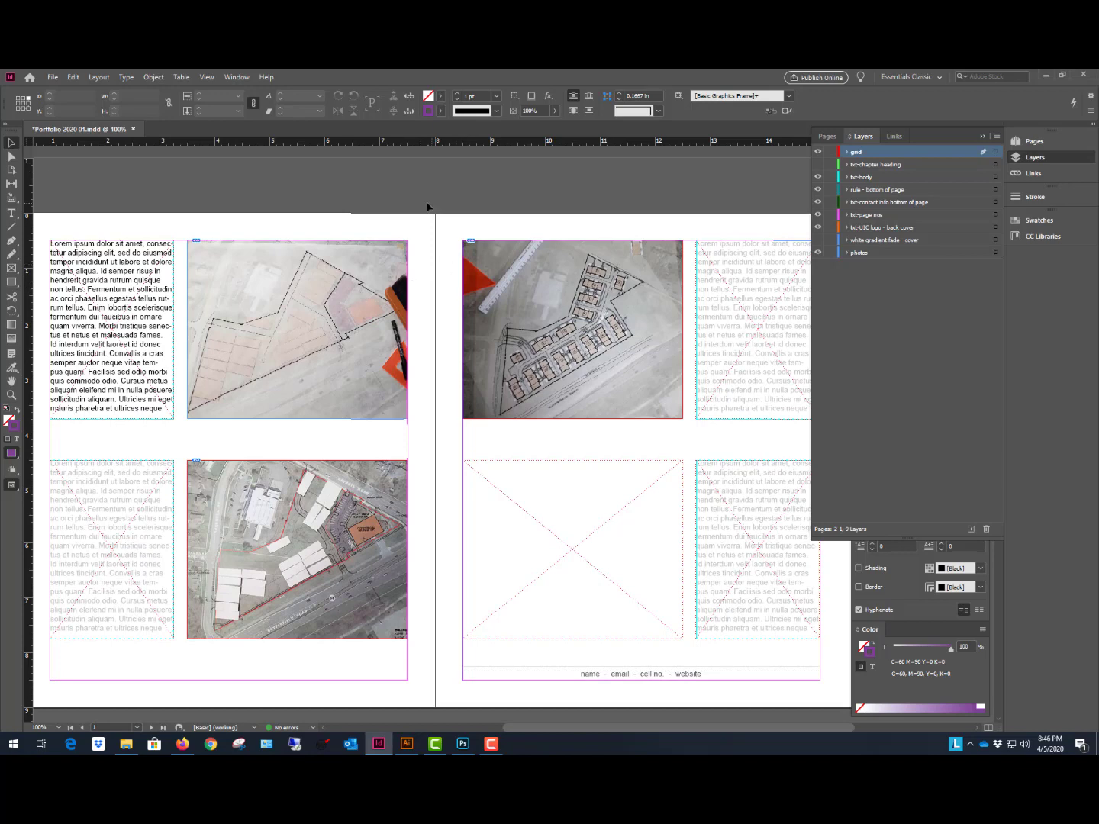
{"action": "scroll", "coordinate": [311, 190], "scroll_direction": "down", "scroll_amount": 1}
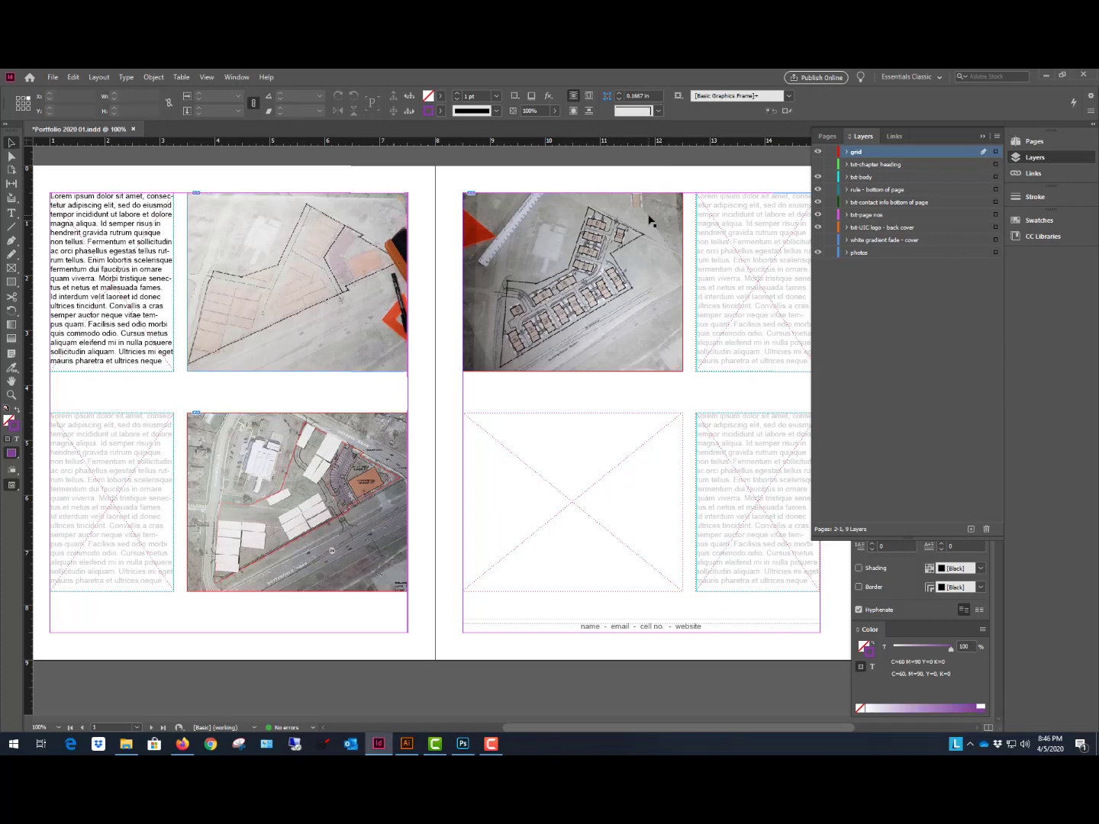
Undo the scaling, repositioning and placement of the photos across the spread, back through the first photo.
{"action": "scroll", "coordinate": [315, 364], "scroll_direction": "down", "scroll_amount": 1}
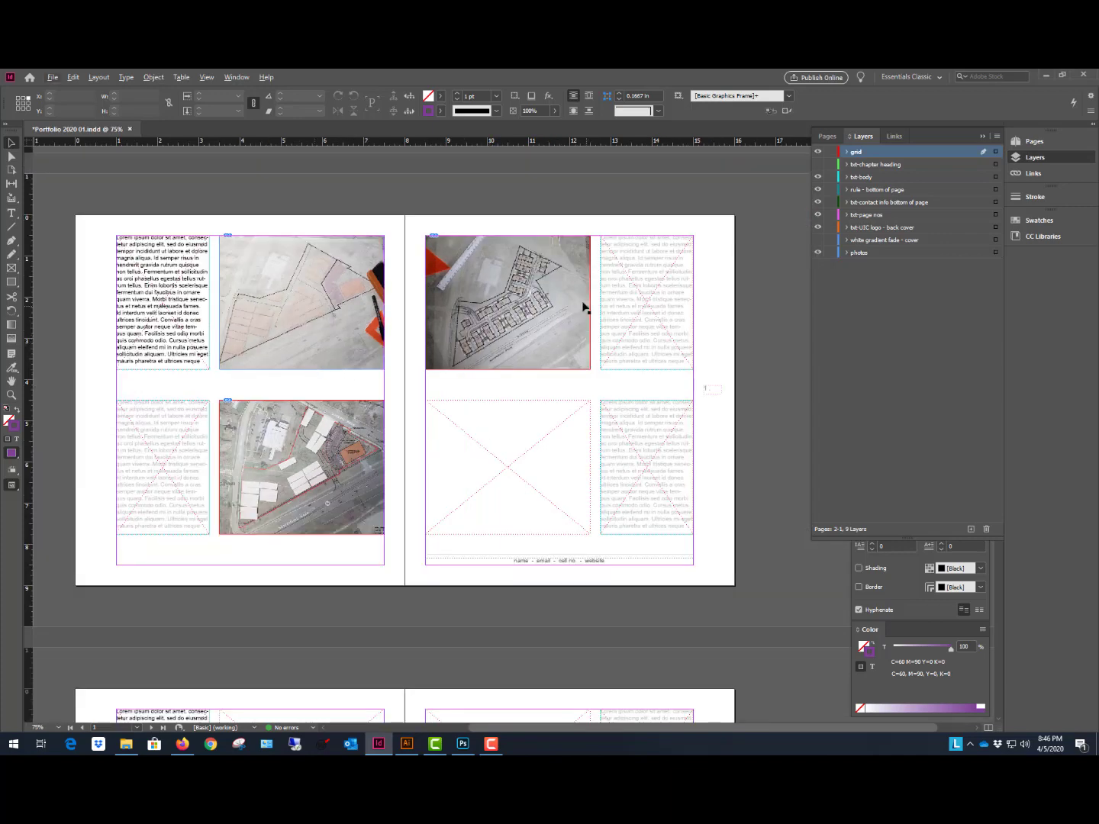
{"action": "key", "text": "ctrl+z"}
{"action": "key", "text": "ctrl+z"}
{"action": "key", "text": "ctrl+z"}
{"action": "key", "text": "ctrl+z"}
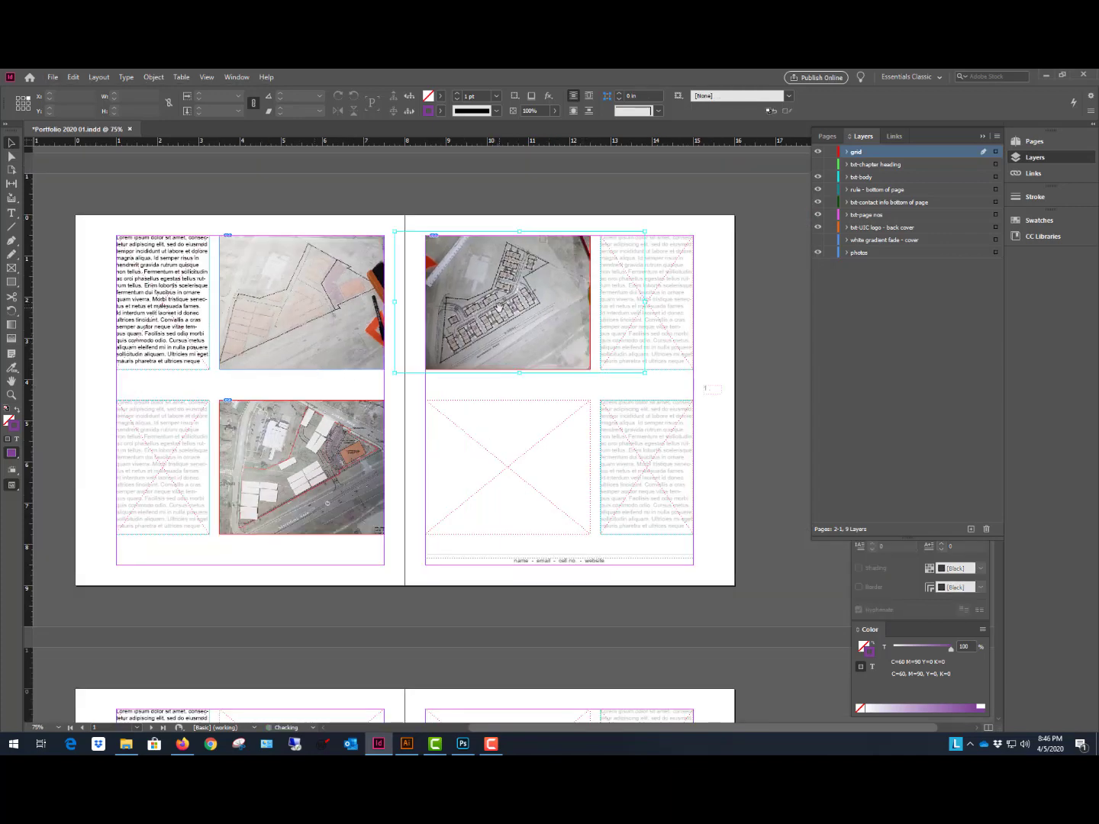
{"action": "key", "text": "ctrl+z"}
{"action": "key", "text": "ctrl+z"}
{"action": "key", "text": "ctrl+z"}
{"action": "key", "text": "ctrl+z"}
{"action": "key", "text": "ctrl+z"}
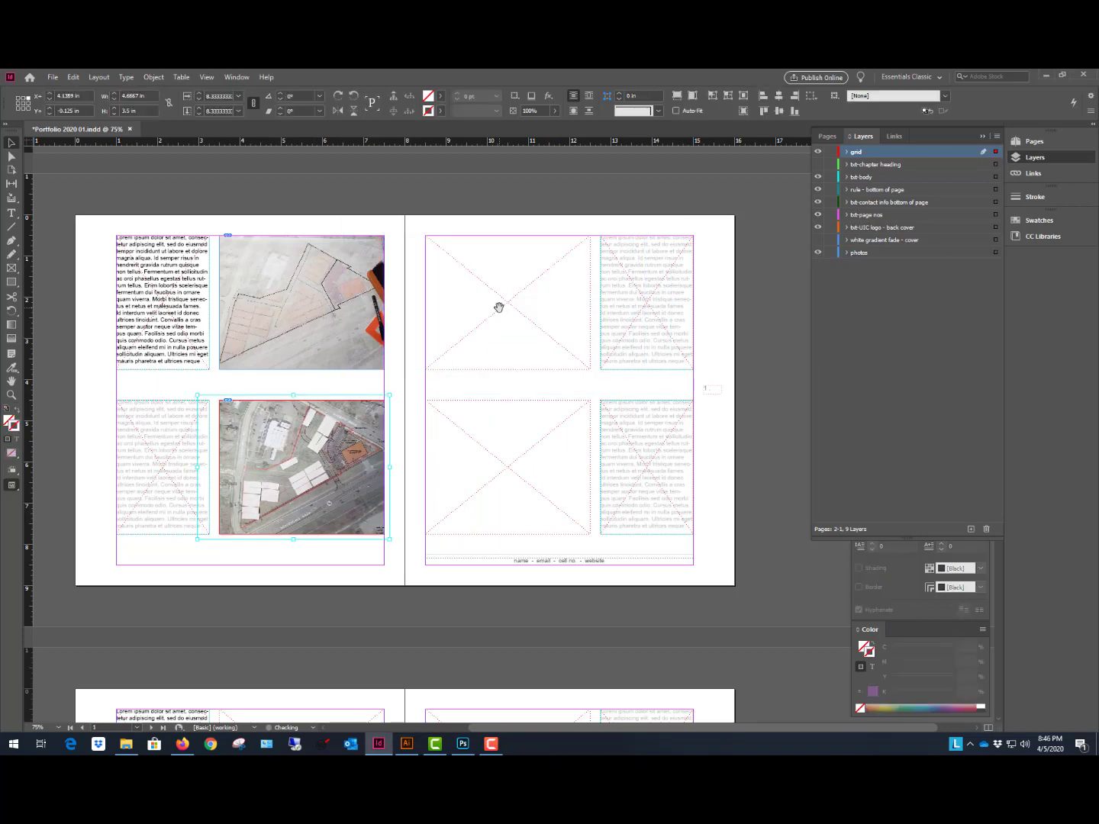
{"action": "key", "text": "ctrl+z"}
{"action": "key", "text": "ctrl+z"}
{"action": "key", "text": "ctrl+z"}
{"action": "key", "text": "ctrl+z"}
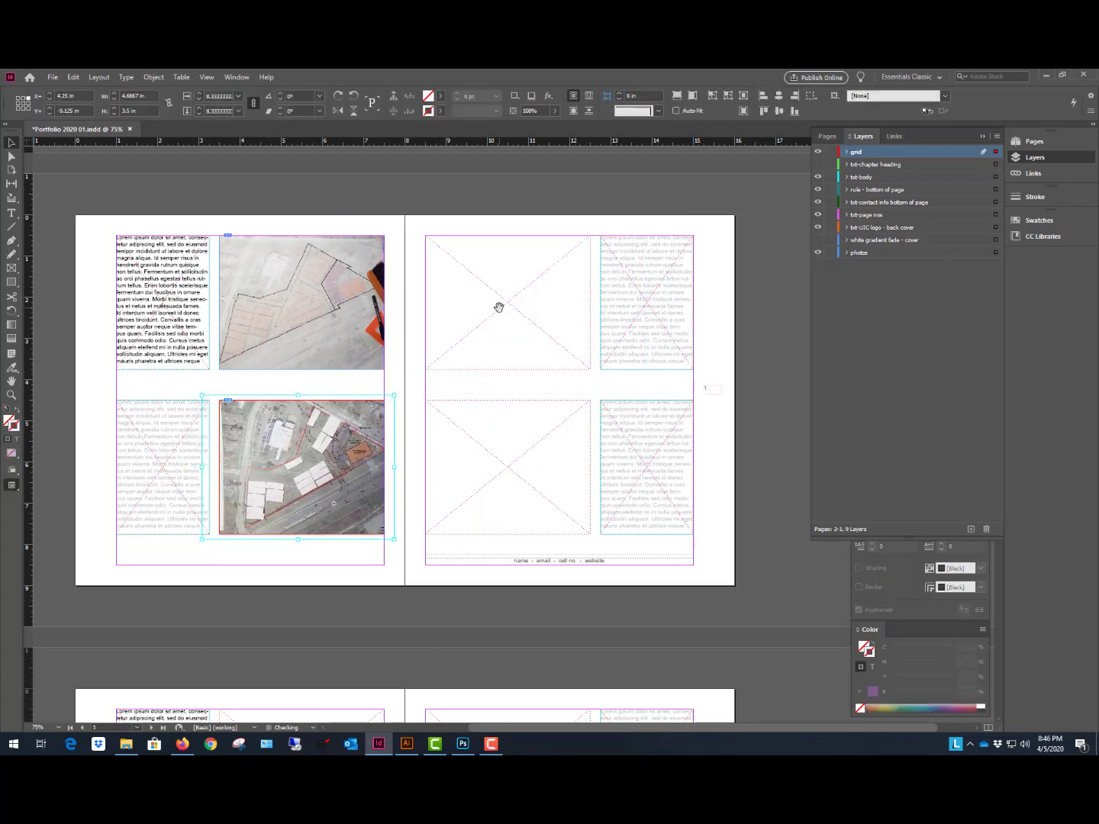
{"action": "key", "text": "ctrl+z"}
{"action": "key", "text": "ctrl+z"}
{"action": "key", "text": "ctrl+z"}
{"action": "key", "text": "ctrl+z"}
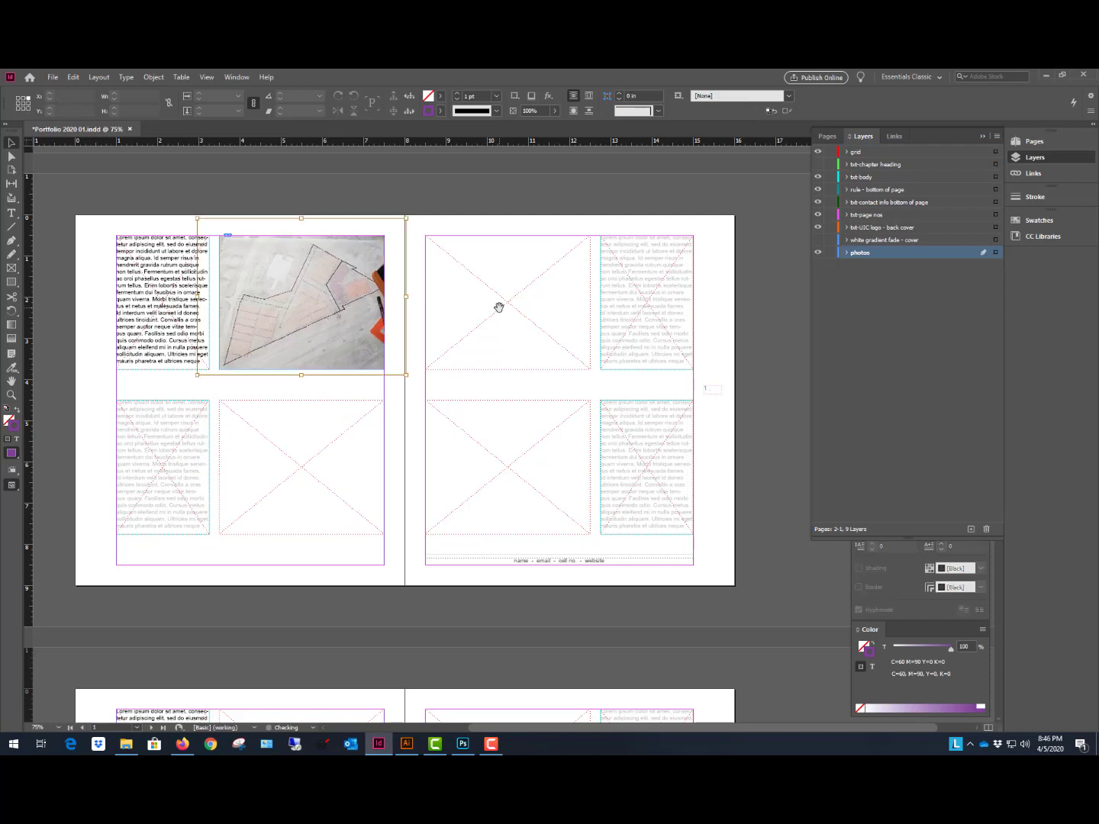
{"action": "key", "text": "ctrl+z"}
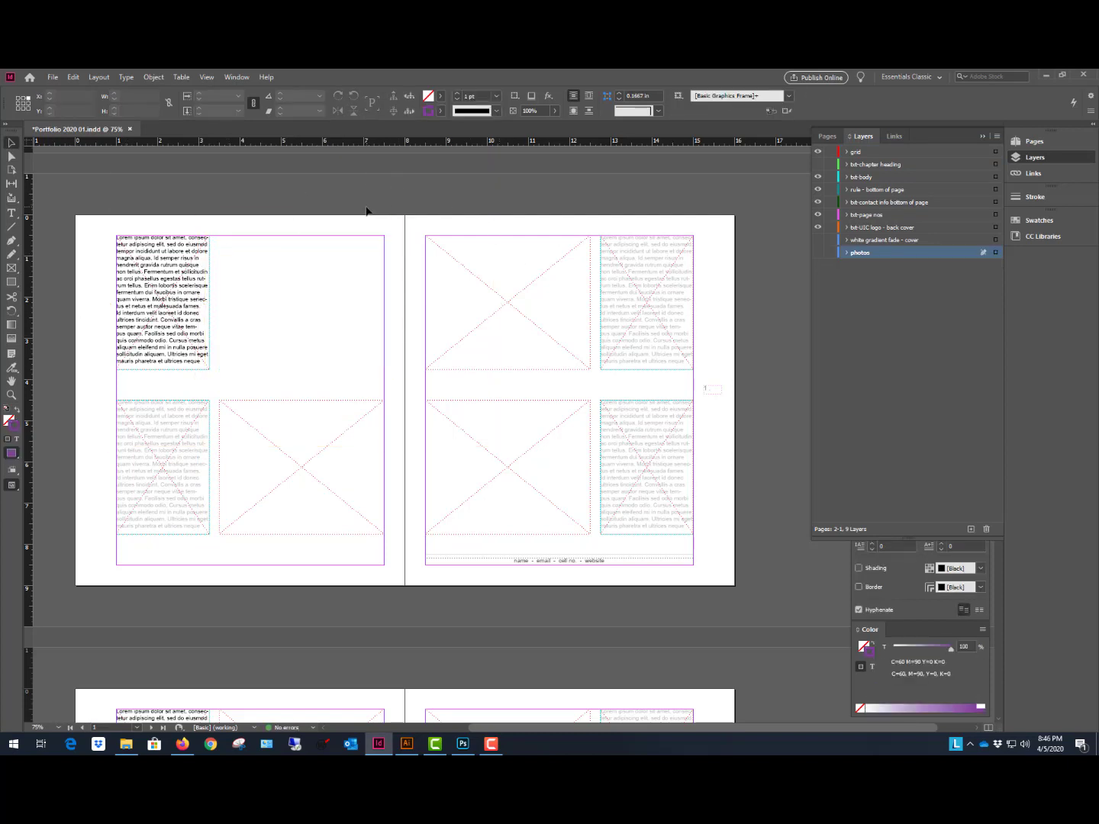
Move back and forth through the edit history to empty all four photo placeholders, and discard the loaded photo.
{"action": "key", "text": "ctrl+z"}
{"action": "key", "text": "ctrl+z"}
{"action": "key", "text": "ctrl+z"}
{"action": "key", "text": "ctrl+z"}
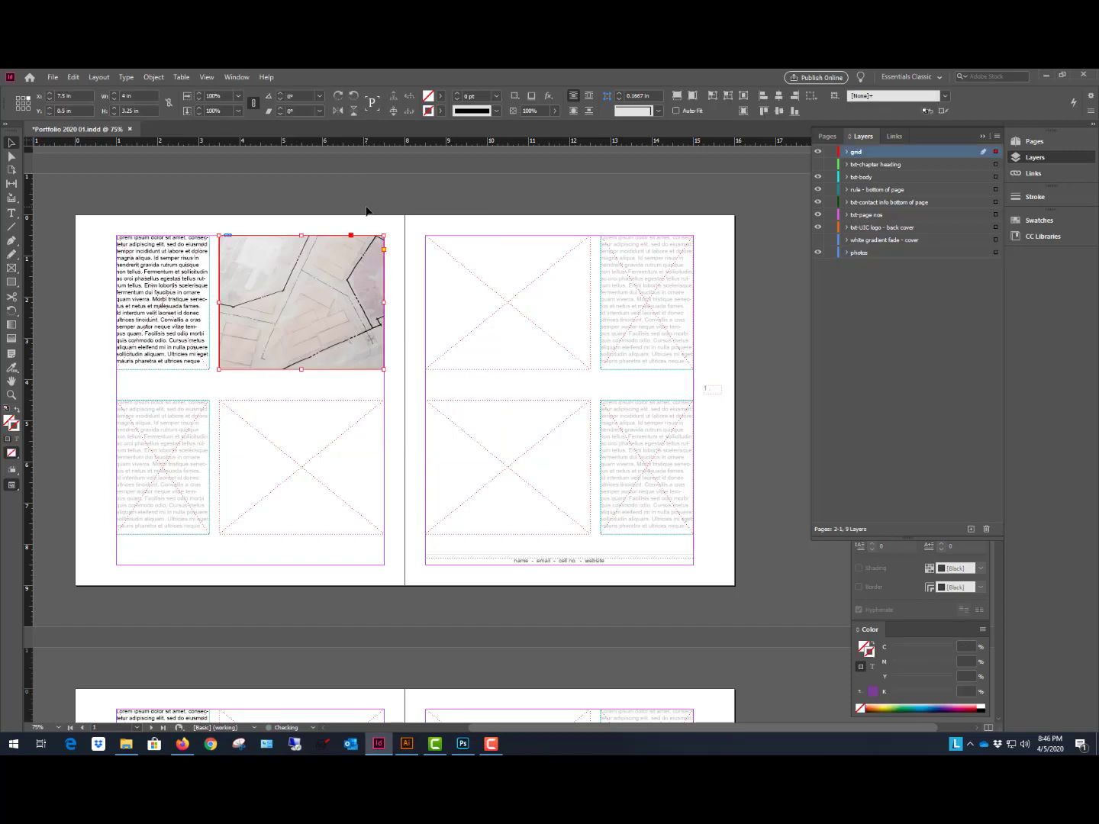
{"action": "key", "text": "ctrl+shift+z"}
{"action": "key", "text": "ctrl+shift+z"}
{"action": "key", "text": "ctrl+shift+z"}
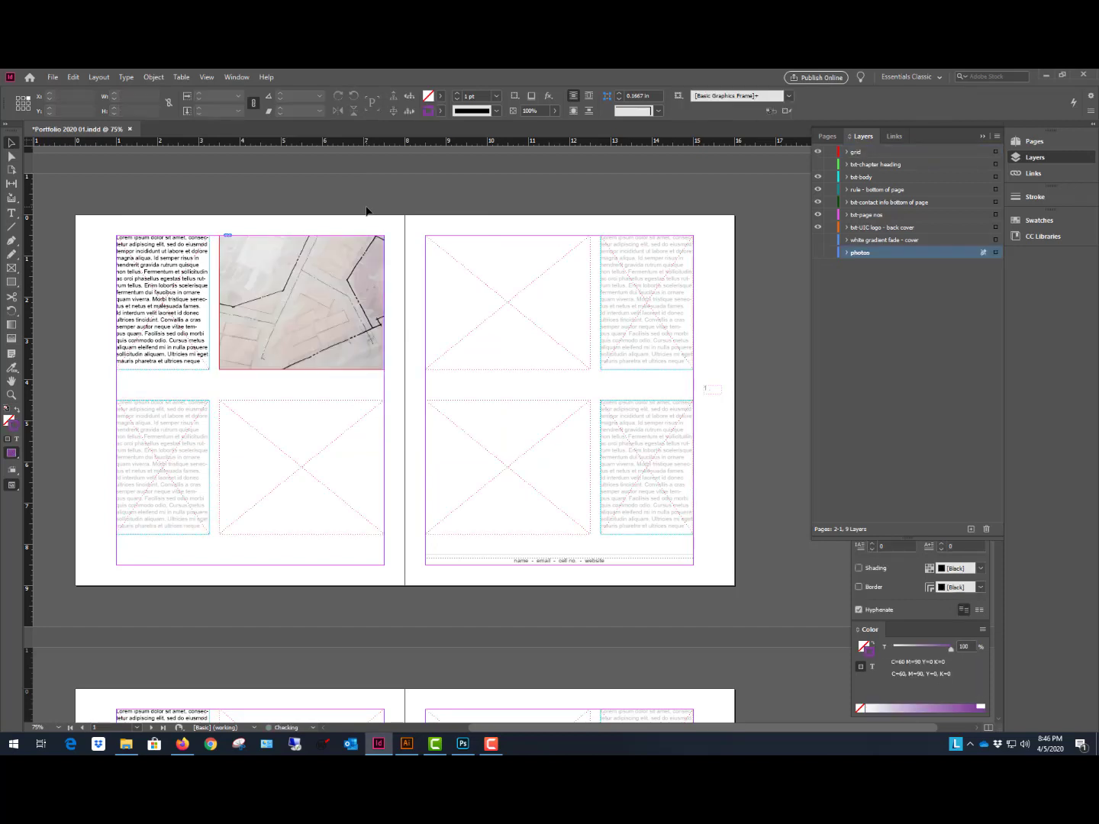
{"action": "key", "text": "ctrl+z"}
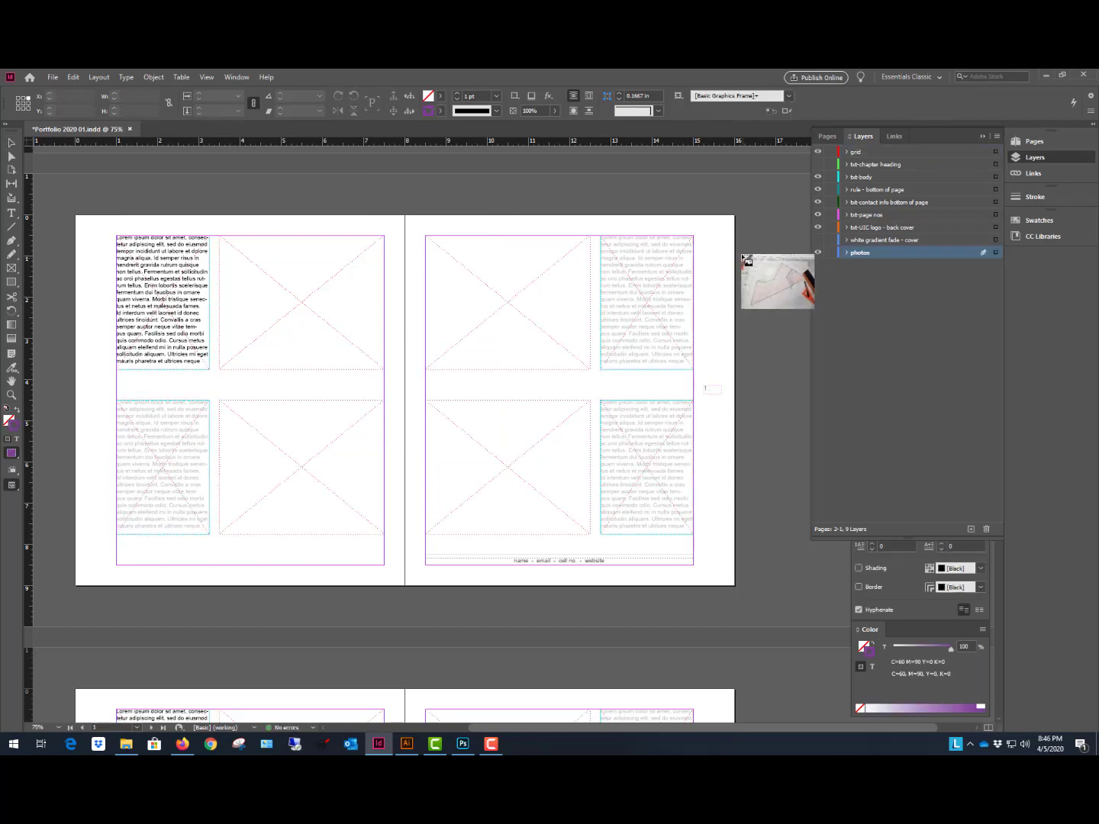
{"action": "key", "text": "Escape"}
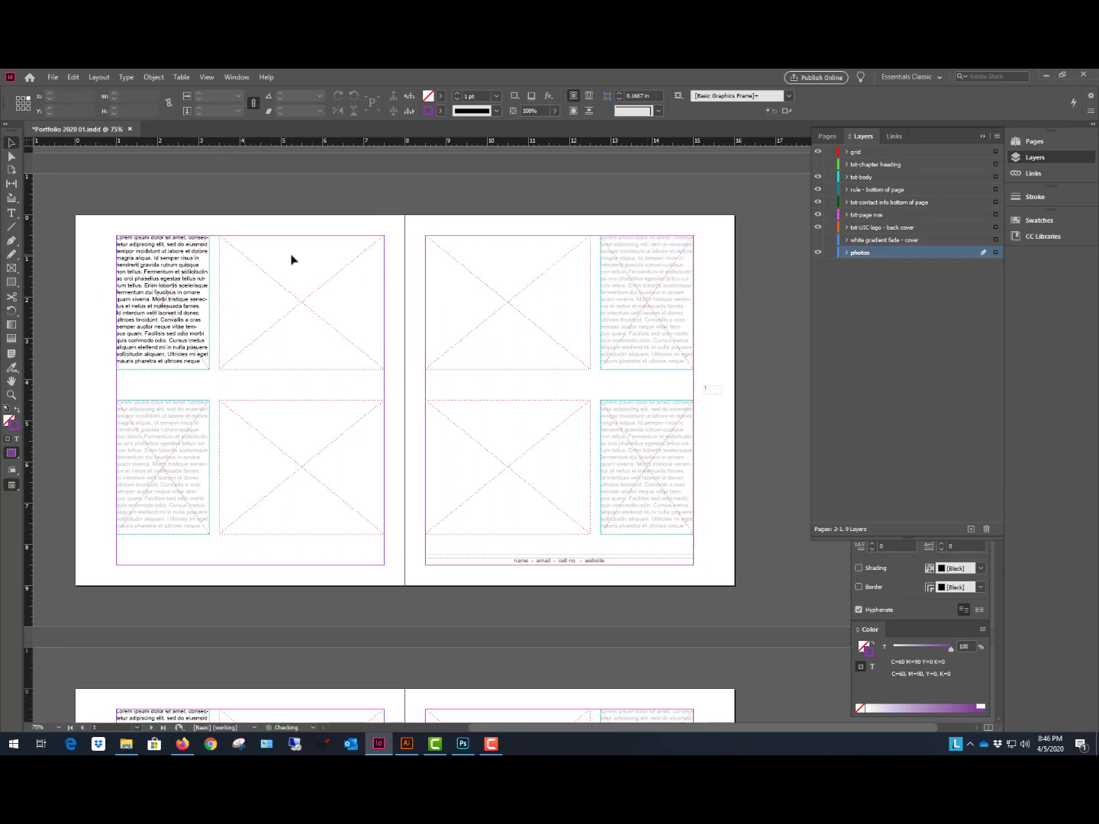
Show the txt-chapter heading layer, and delete the right page's chapter title and intro paragraph plus the left page's overlapping upper body text.
{"action": "left_click", "coordinate": [817, 164]}
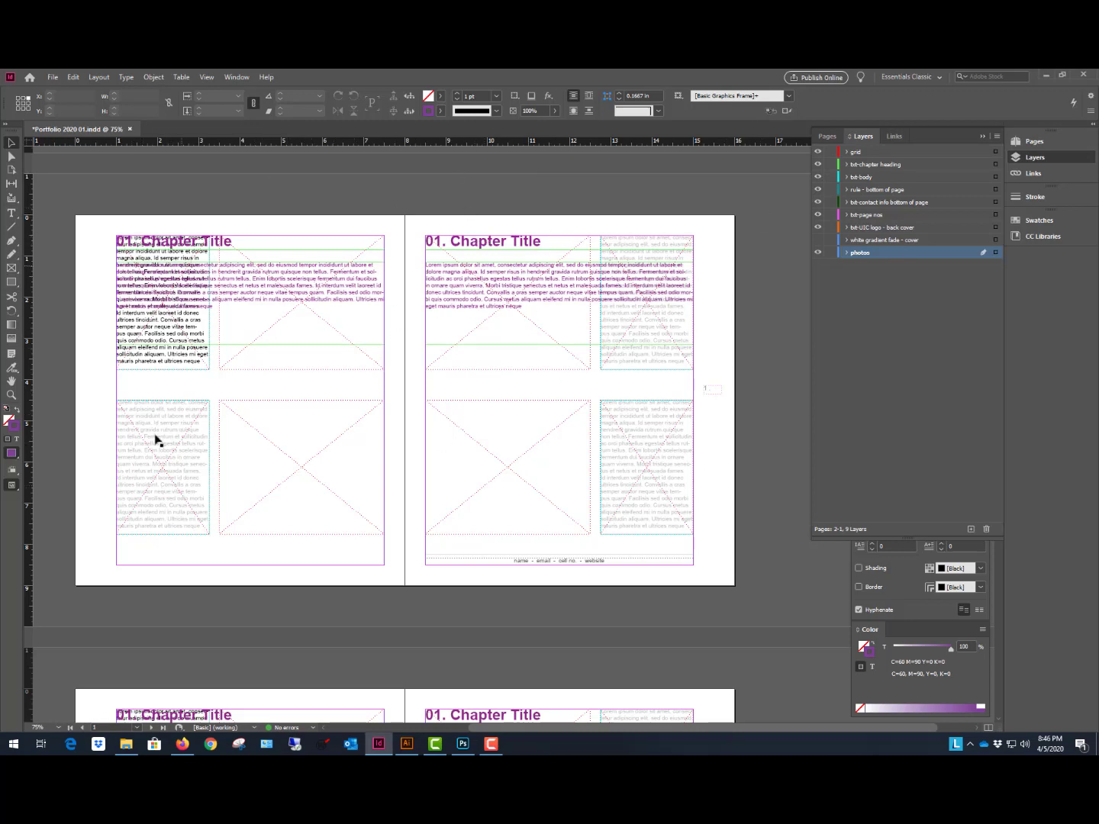
{"action": "left_click", "coordinate": [486, 243]}
{"action": "key", "text": "Delete"}
{"action": "left_click", "coordinate": [474, 273]}
{"action": "key", "text": "Delete"}
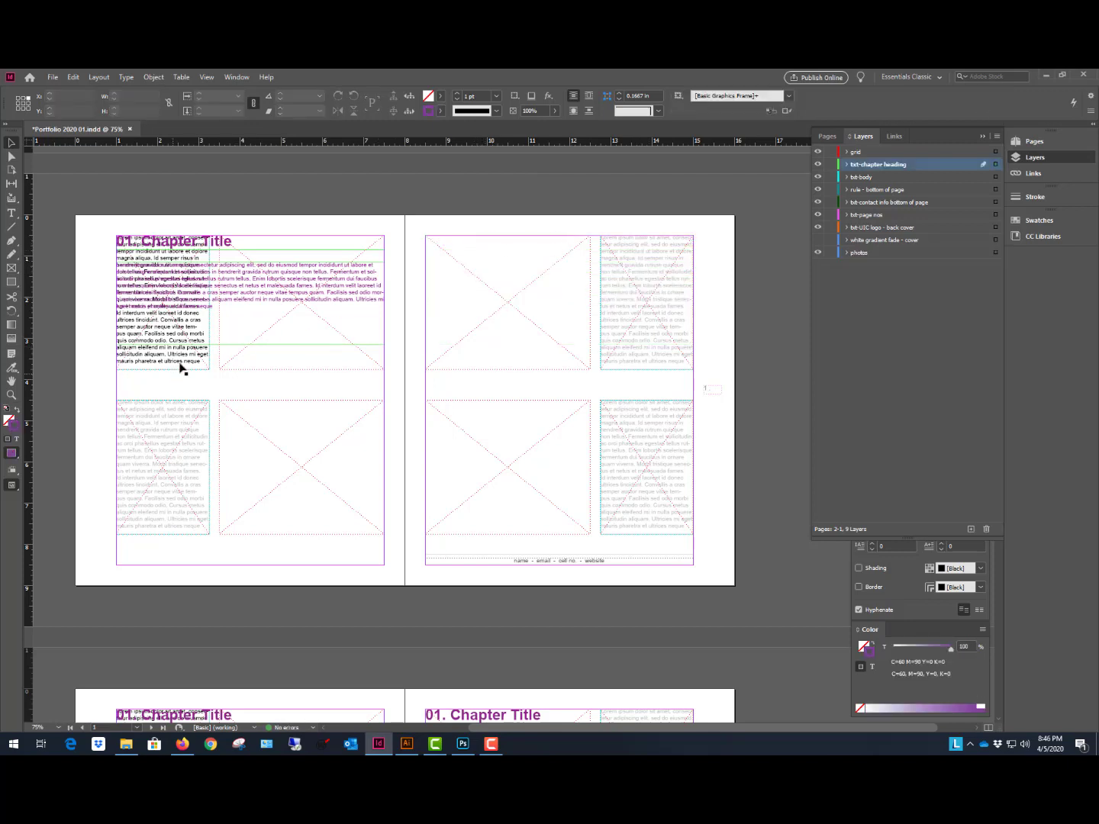
{"action": "left_click", "coordinate": [178, 365]}
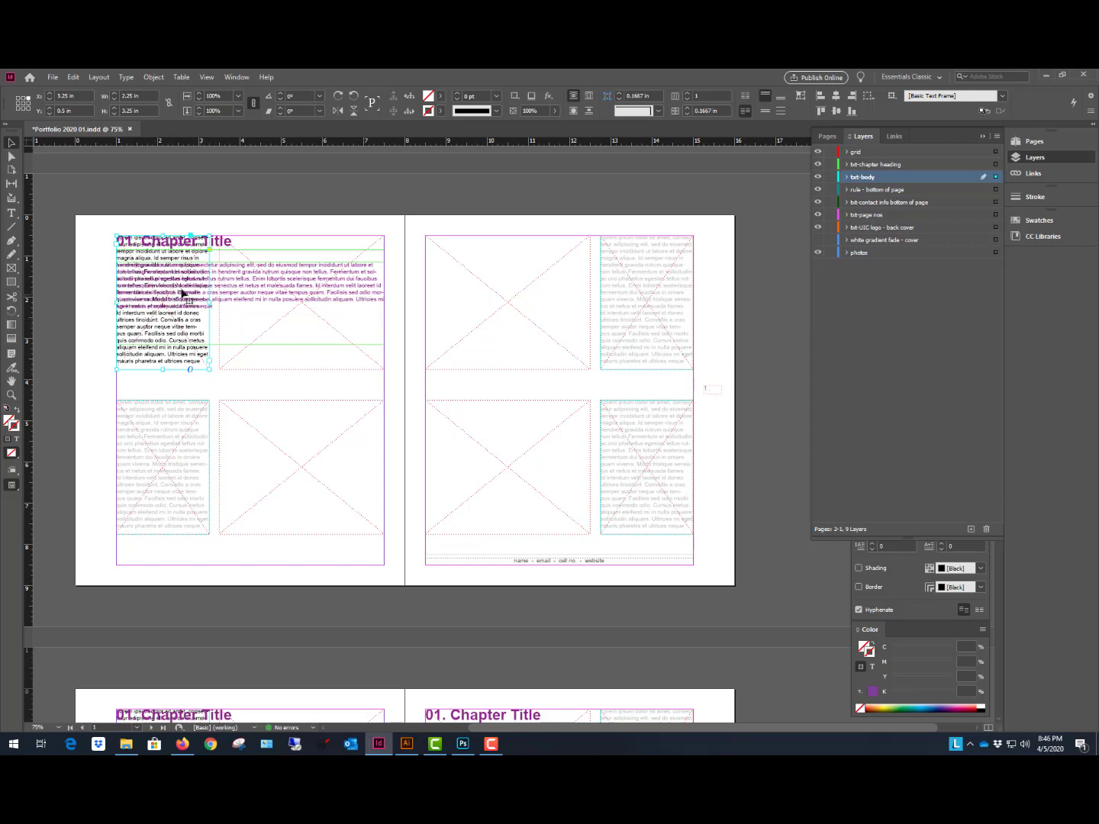
{"action": "key", "text": "Delete"}
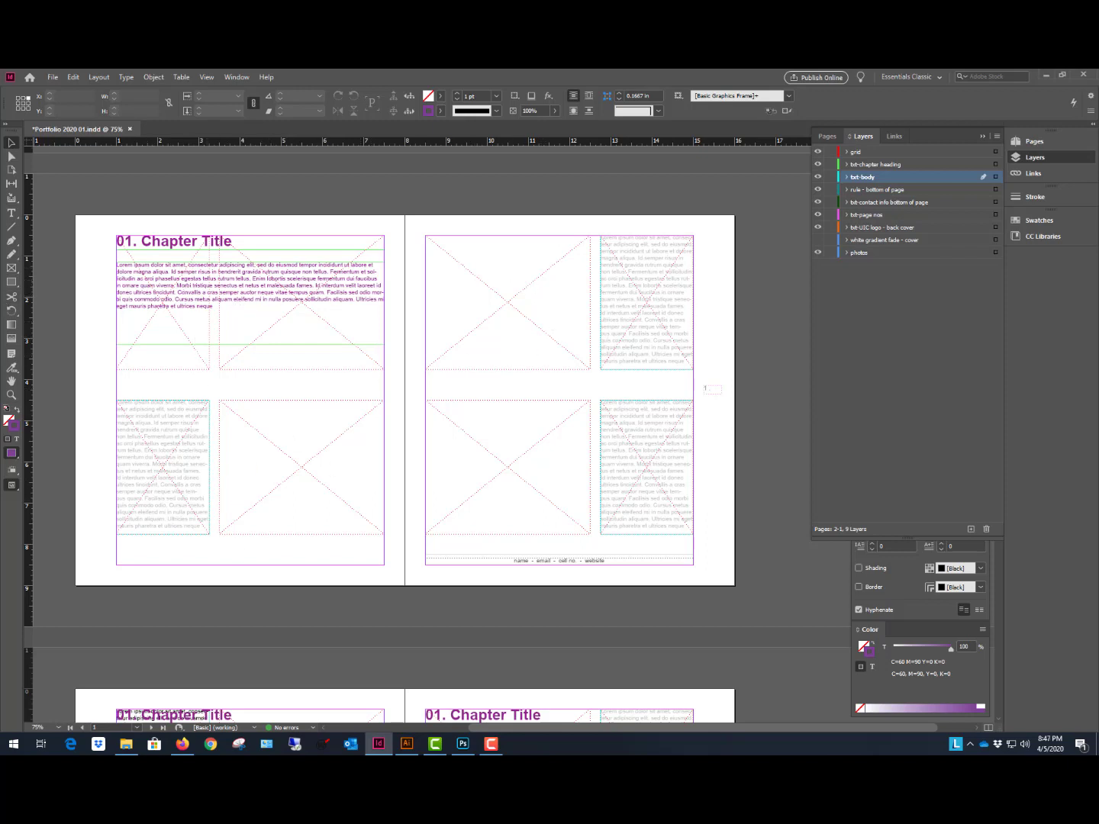
Place the group-work photo from File Explorer in the left page's lower placeholder and scale it down to about 5.66 by 4.25 inches.
{"action": "left_click_drag", "start_coordinate": [126, 743], "coordinate": [264, 399]}
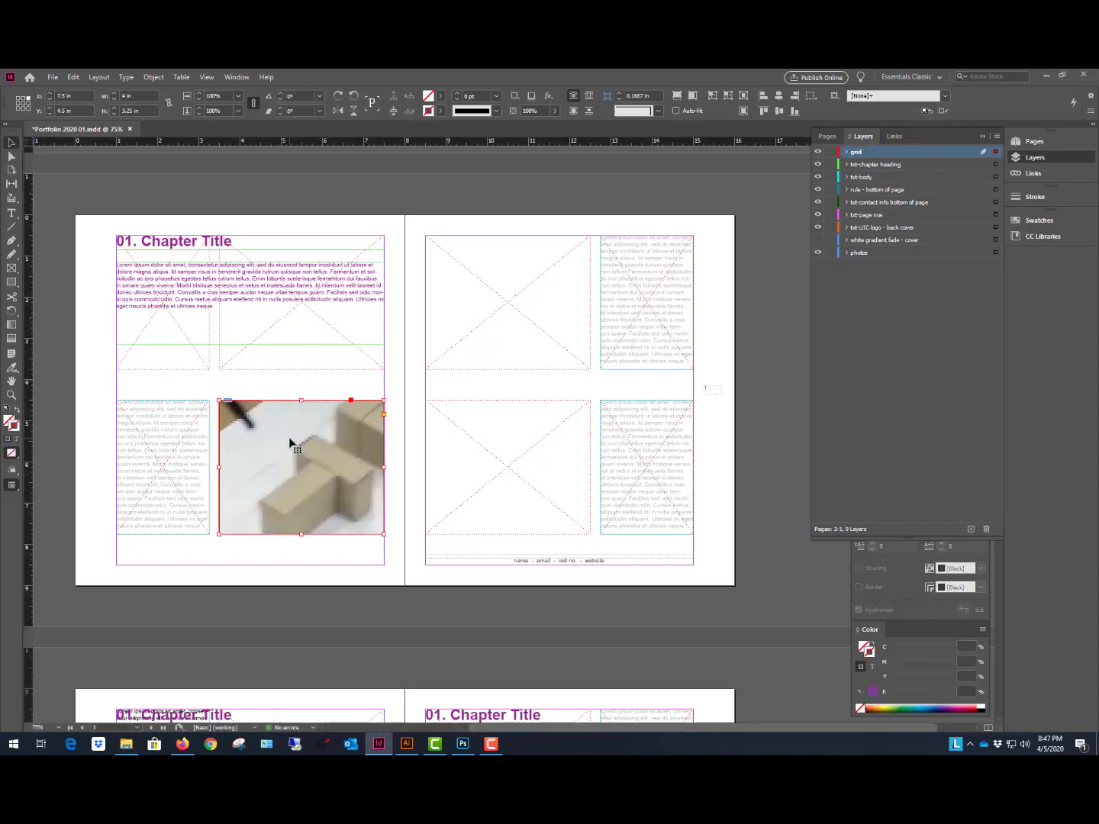
{"action": "scroll", "coordinate": [289, 443], "scroll_direction": "down", "scroll_amount": 8}
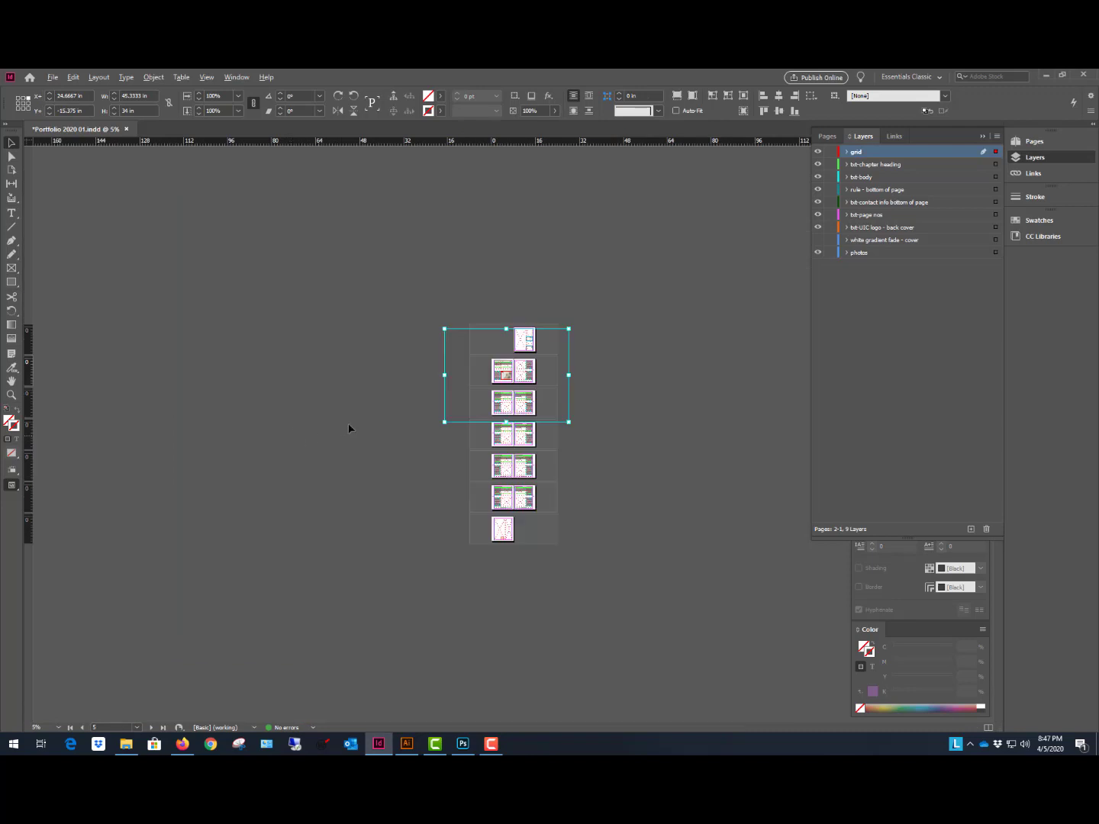
{"action": "scroll", "coordinate": [539, 369], "scroll_direction": "up", "scroll_amount": 2}
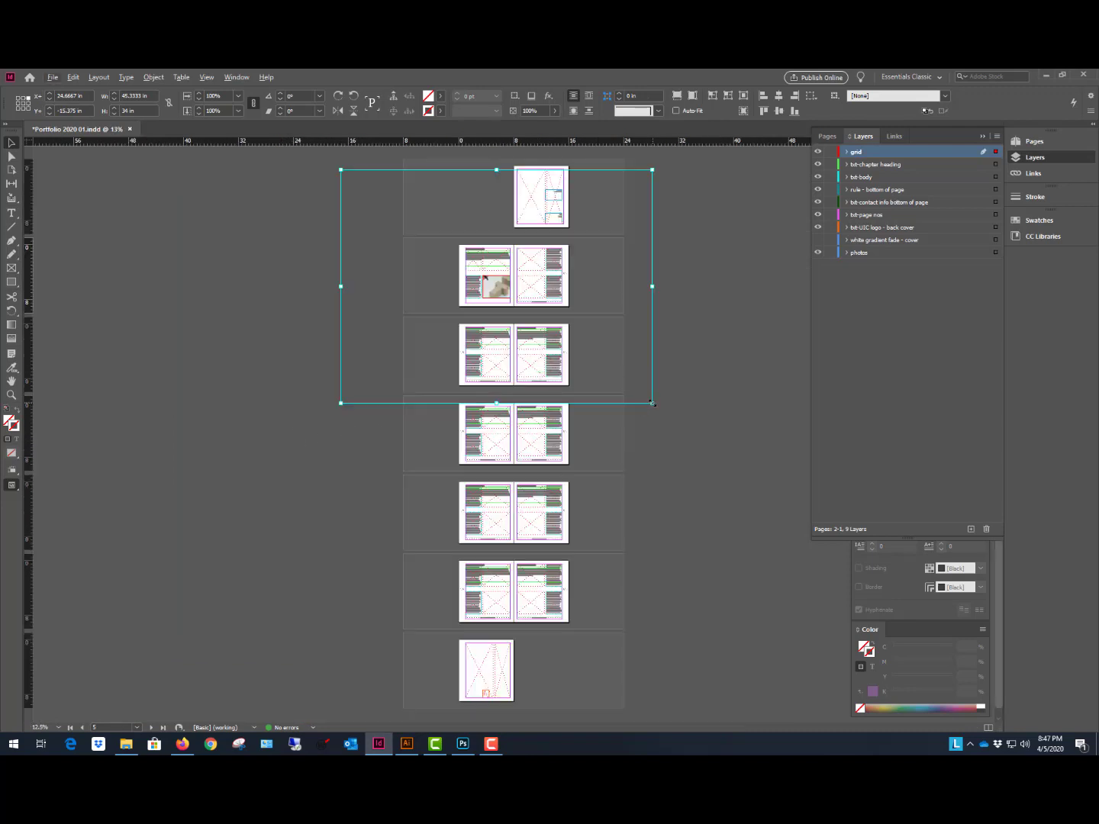
{"action": "left_click_drag", "start_coordinate": [652, 402], "coordinate": [502, 302]}
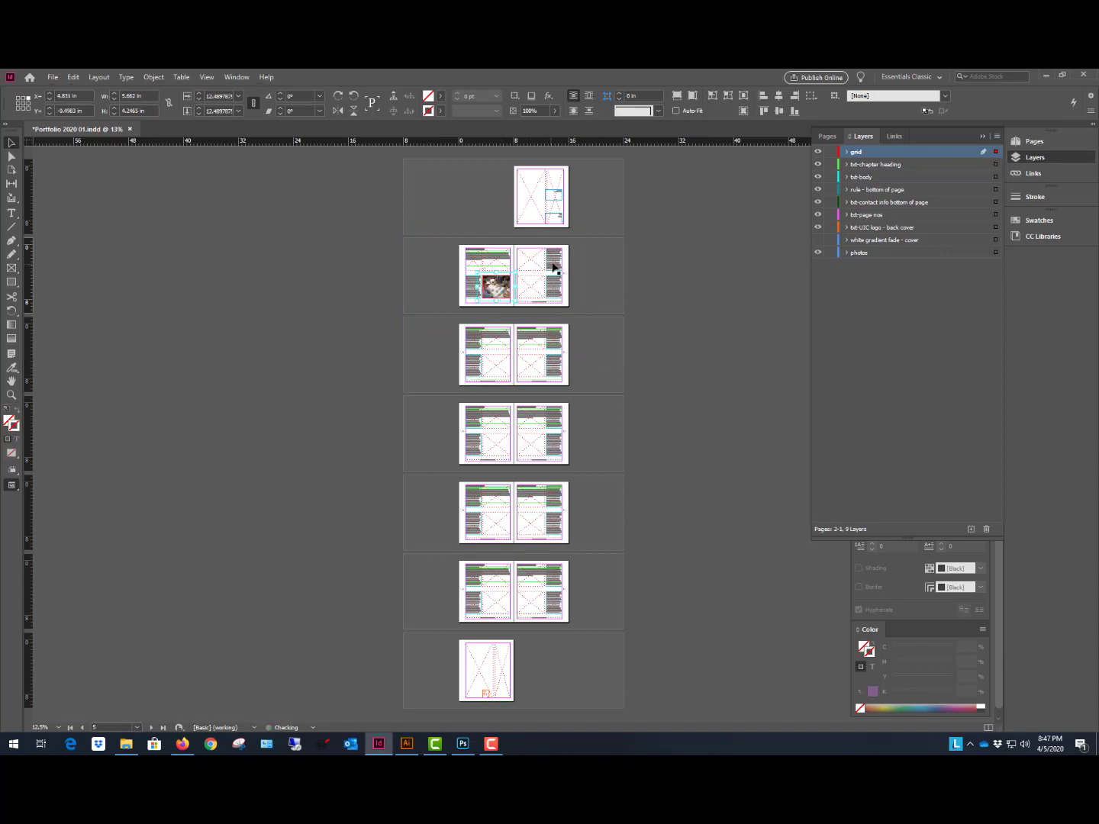
Scale the group-work photo down slightly further inside its frame and deselect it.
{"action": "scroll", "coordinate": [557, 255], "scroll_direction": "up", "scroll_amount": 4}
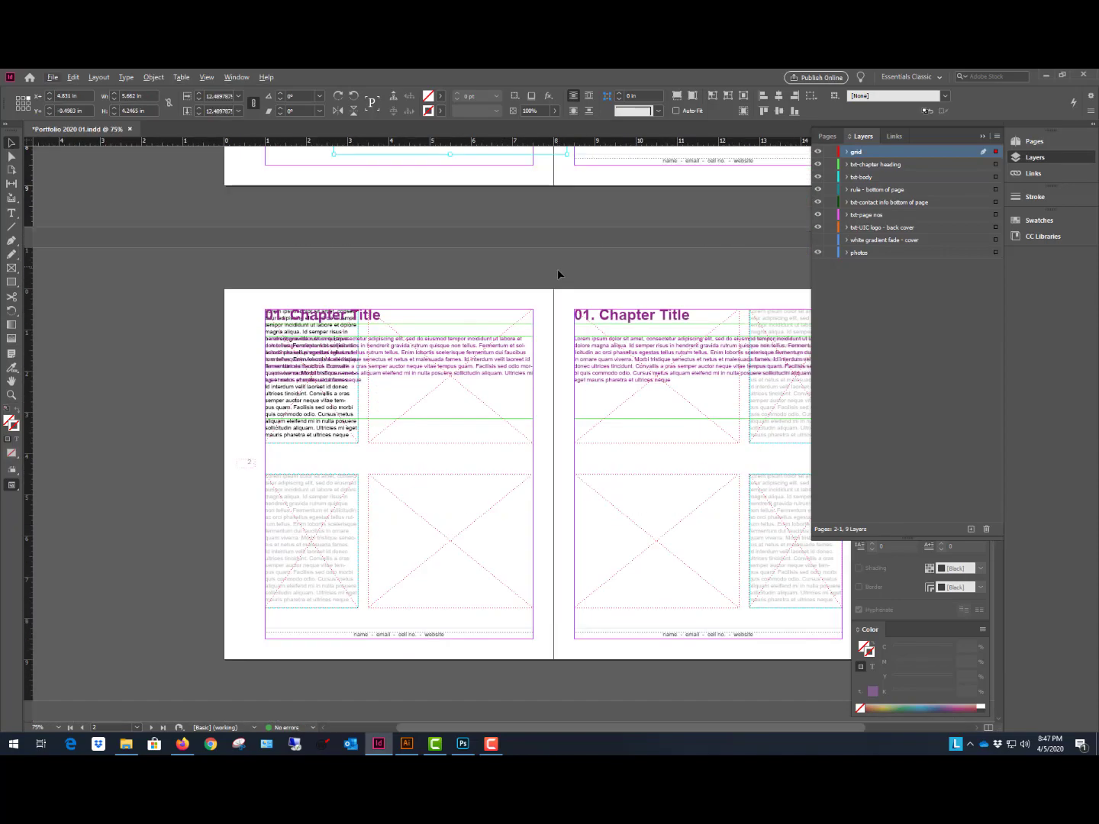
{"action": "scroll", "coordinate": [558, 276], "scroll_direction": "up", "scroll_amount": 3}
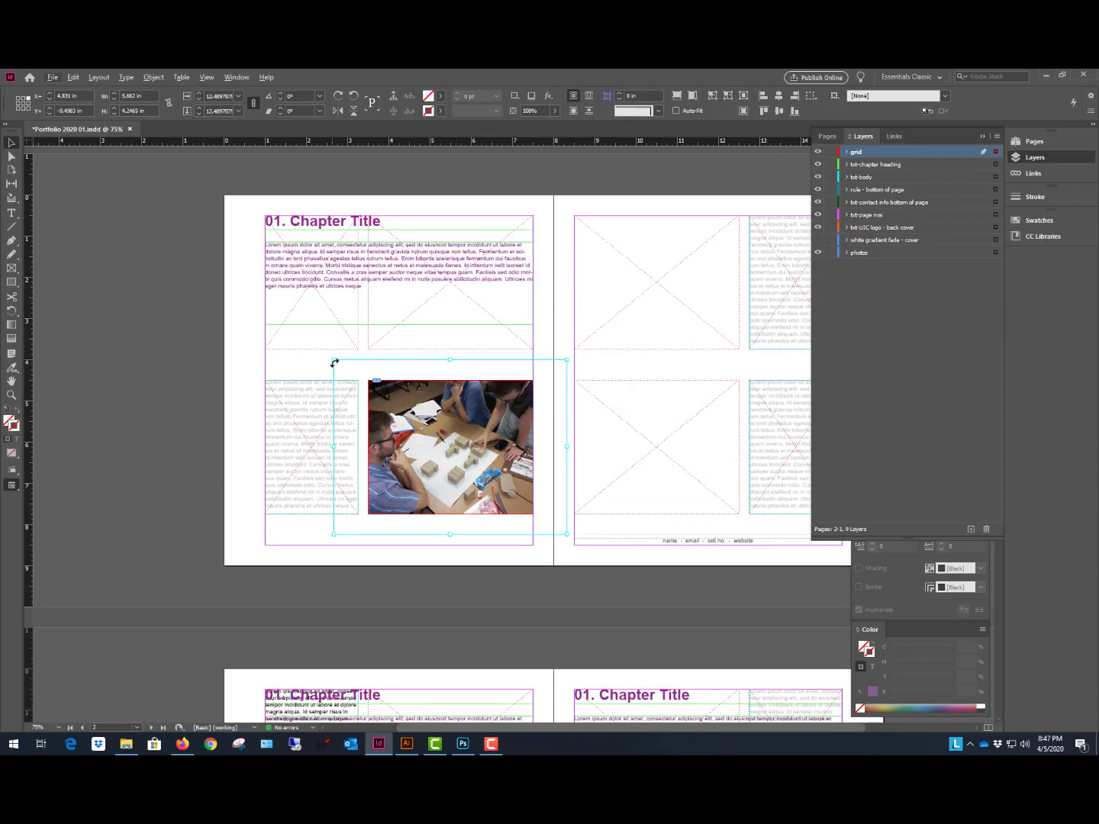
{"action": "left_click_drag", "start_coordinate": [334, 360], "coordinate": [358, 373]}
{"action": "left_click", "coordinate": [491, 560]}
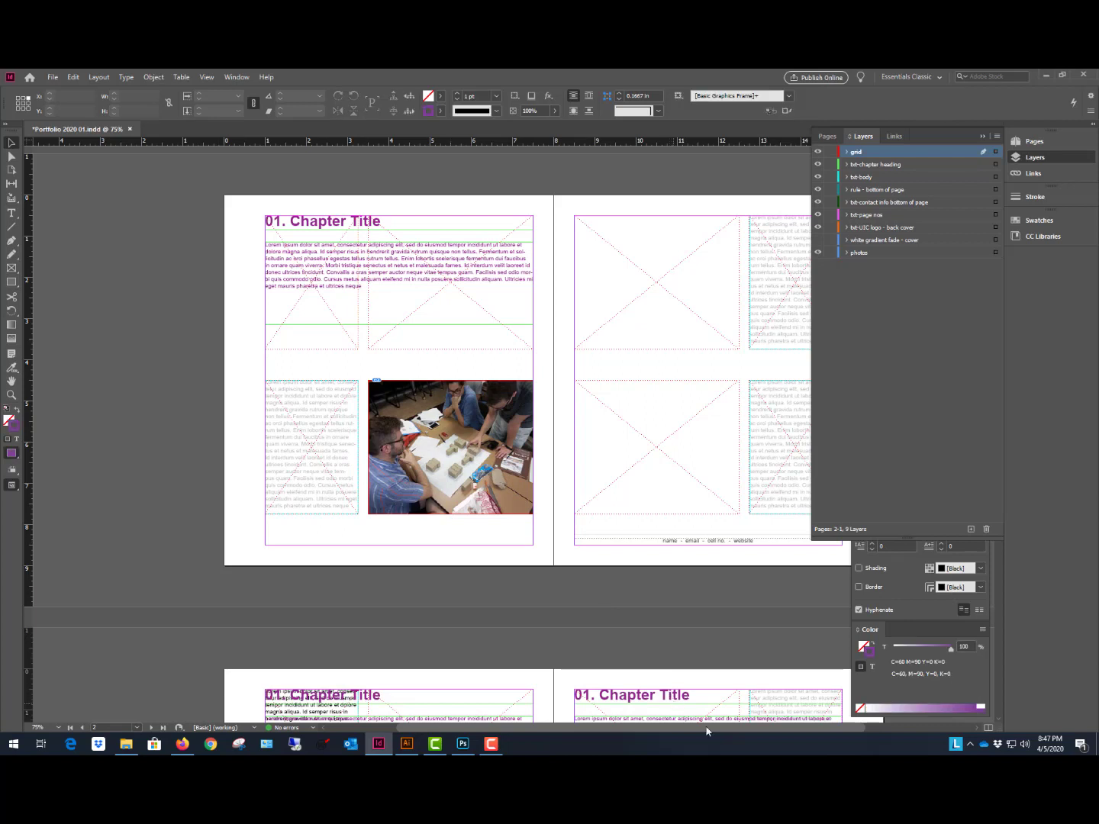
Place a site plan photo from File Explorer in the right page's upper placeholder and scale it down, mirrored, to about 10.81 by 6.08 inches.
{"action": "left_click_drag", "start_coordinate": [843, 734], "coordinate": [908, 723]}
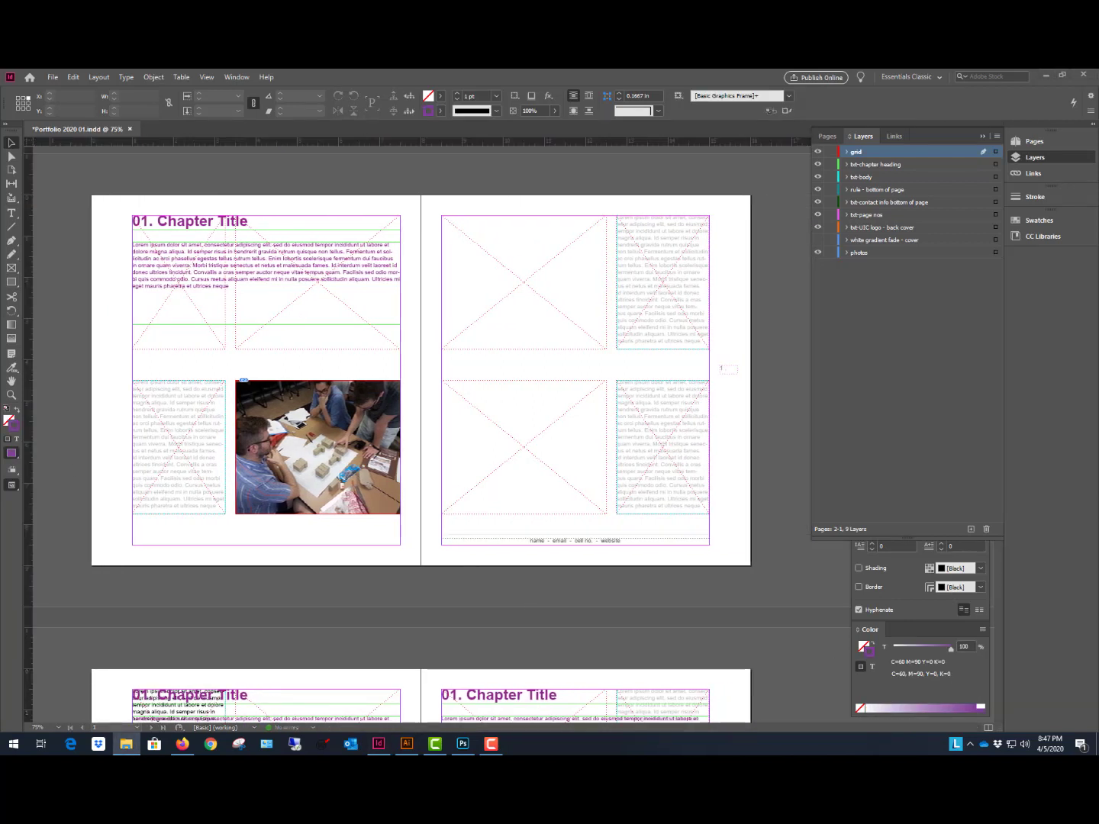
{"action": "left_click_drag", "start_coordinate": [126, 743], "coordinate": [491, 309]}
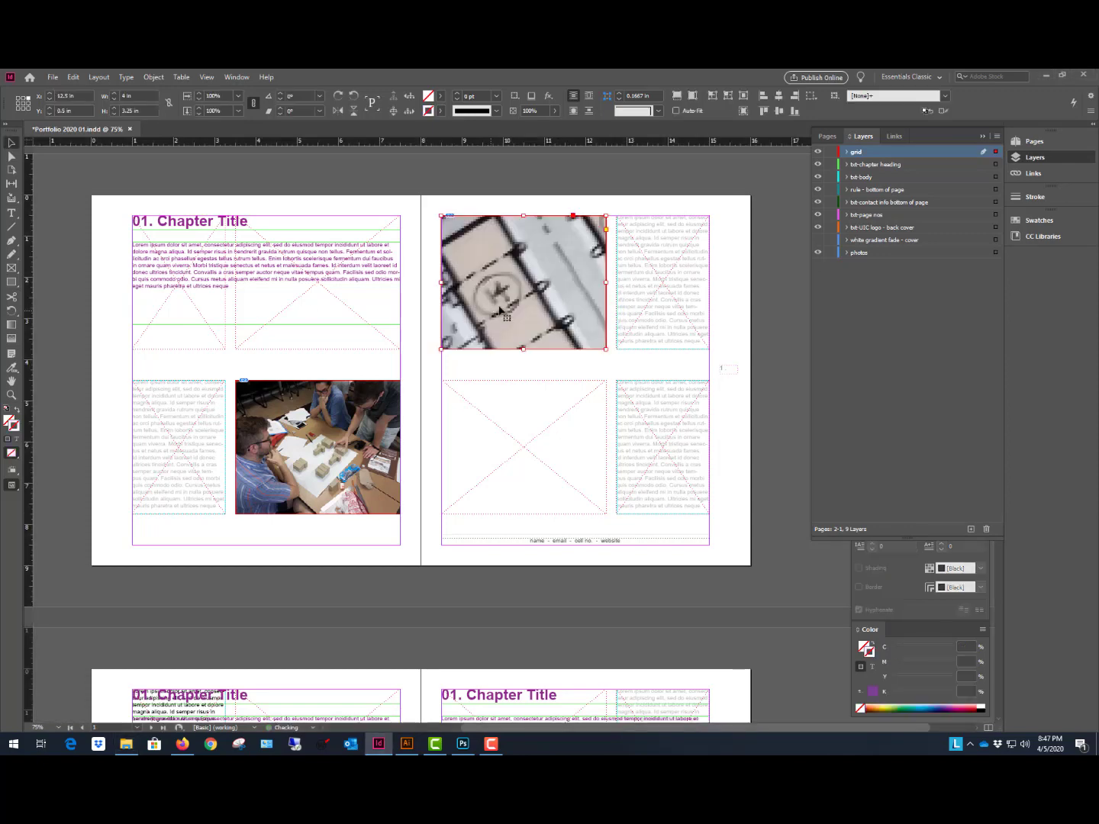
{"action": "key", "text": "ctrl+minus"}
{"action": "key", "text": "ctrl+minus"}
{"action": "key", "text": "ctrl+minus"}
{"action": "key", "text": "ctrl+minus"}
{"action": "key", "text": "ctrl+minus"}
{"action": "key", "text": "ctrl+minus"}
{"action": "key", "text": "ctrl+minus"}
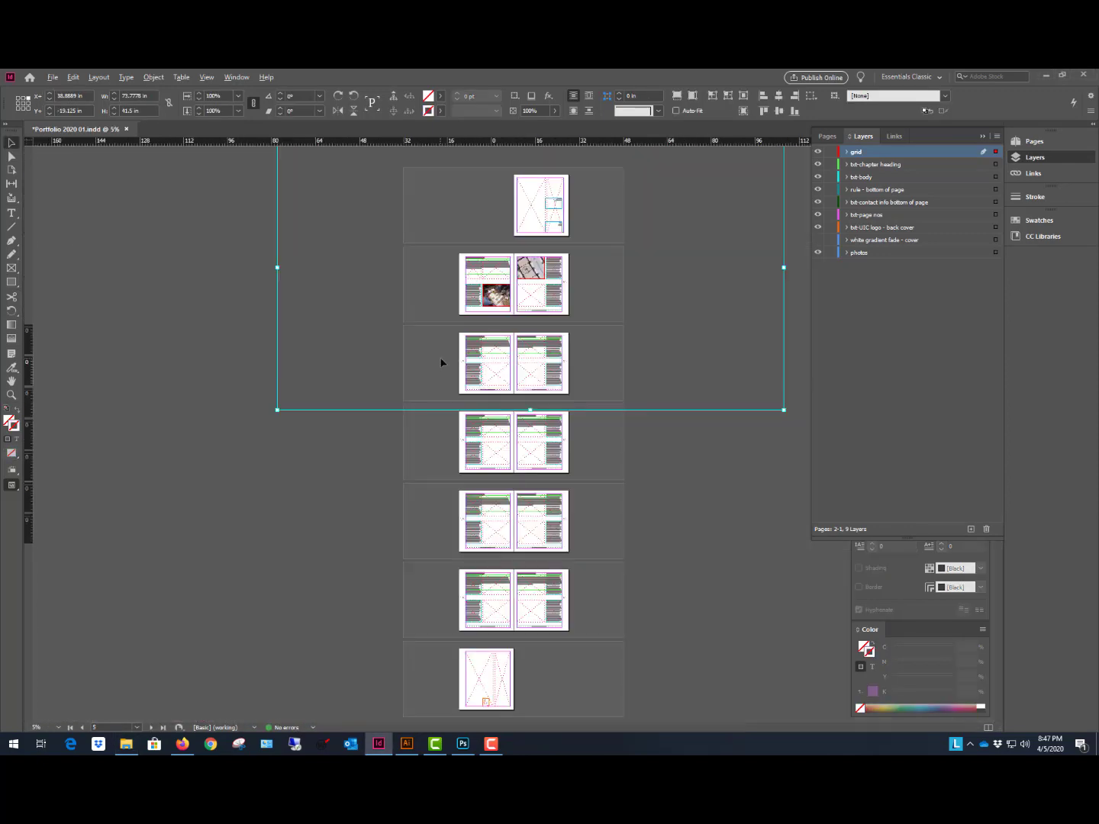
{"action": "left_click_drag", "start_coordinate": [418, 306], "coordinate": [524, 360]}
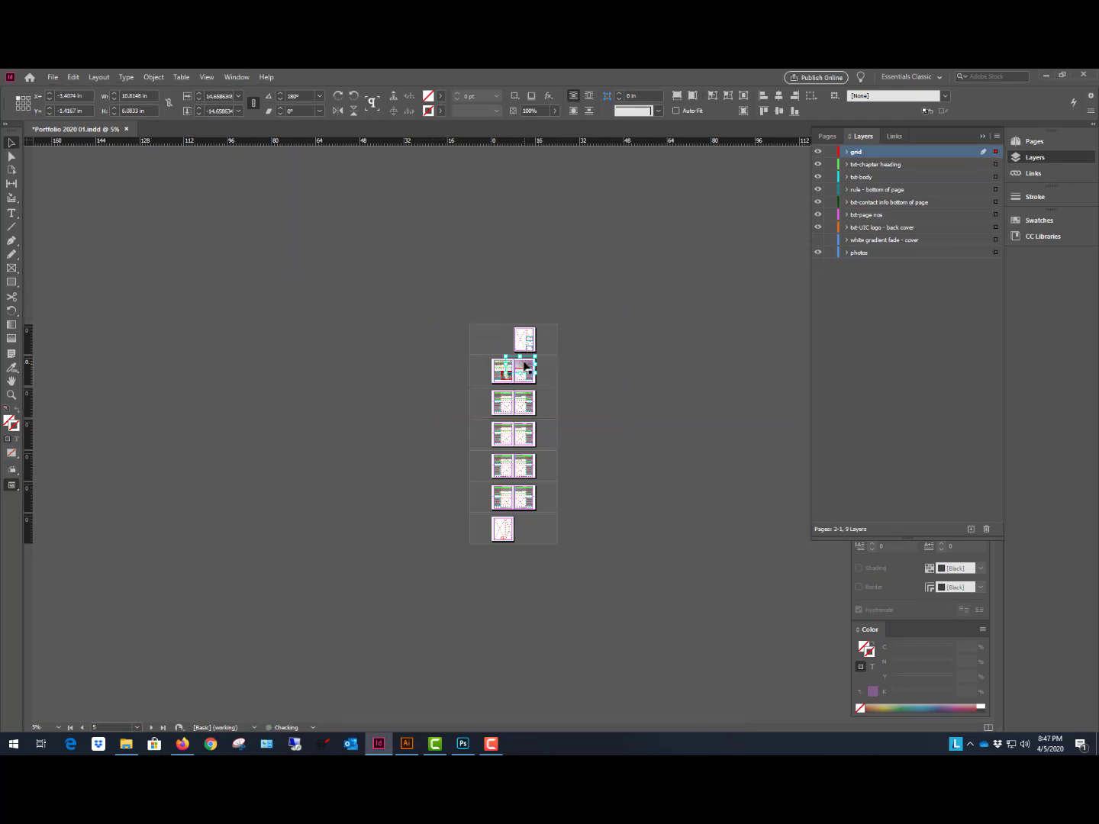
Reduce the right page's site plan photo to about 6 by 3.38 inches and reposition it inside its frame.
{"action": "key", "text": "ctrl+equal"}
{"action": "key", "text": "ctrl+equal"}
{"action": "key", "text": "ctrl+equal"}
{"action": "key", "text": "ctrl+equal"}
{"action": "key", "text": "ctrl+equal"}
{"action": "key", "text": "ctrl+equal"}
{"action": "scroll", "coordinate": [602, 393], "scroll_direction": "up", "scroll_amount": 2}
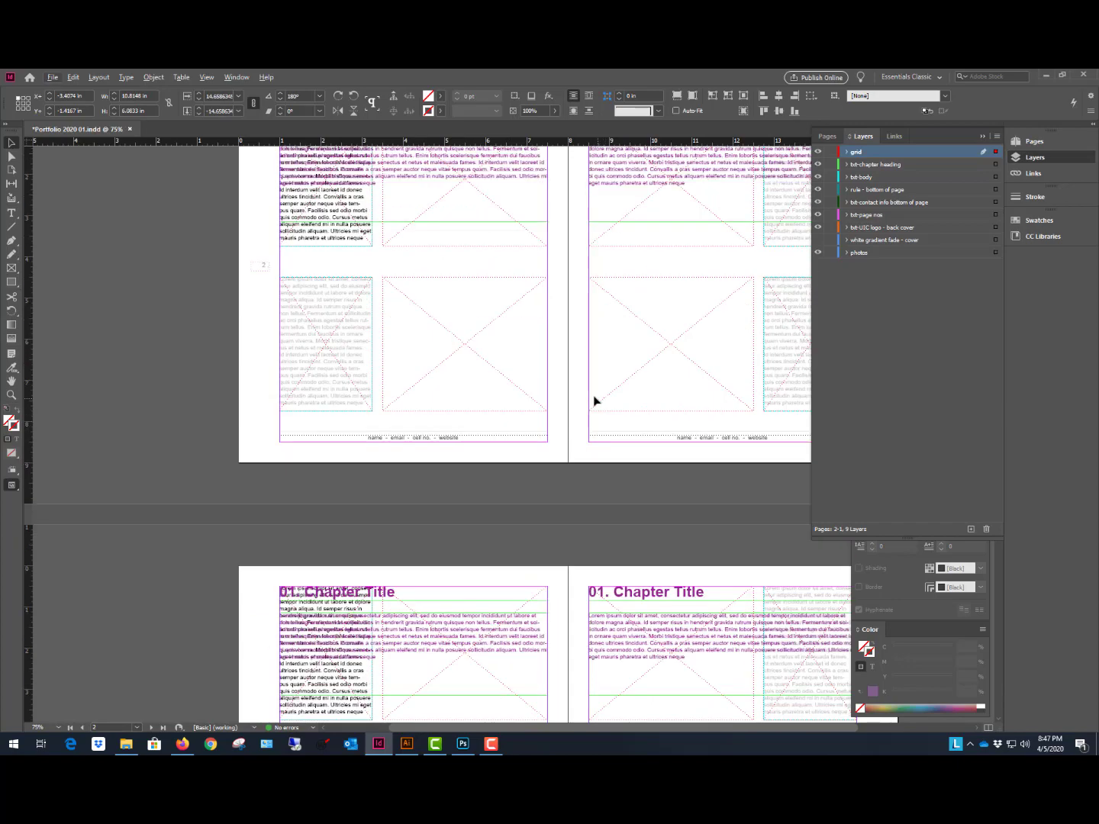
{"action": "scroll", "coordinate": [606, 390], "scroll_direction": "down", "scroll_amount": 3}
{"action": "scroll", "coordinate": [469, 496], "scroll_direction": "up", "scroll_amount": 3}
{"action": "scroll", "coordinate": [483, 457], "scroll_direction": "up", "scroll_amount": 3}
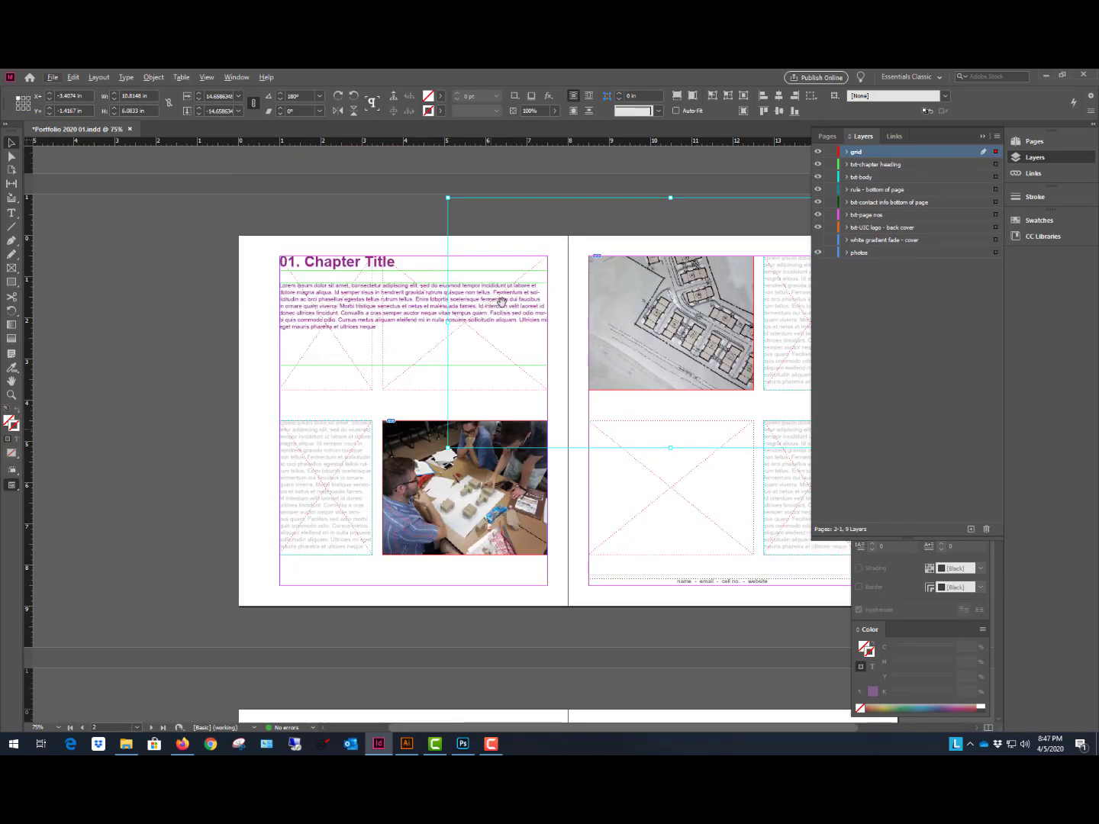
{"action": "left_click_drag", "start_coordinate": [448, 198], "coordinate": [547, 252]}
{"action": "left_click_drag", "start_coordinate": [701, 328], "coordinate": [710, 336]}
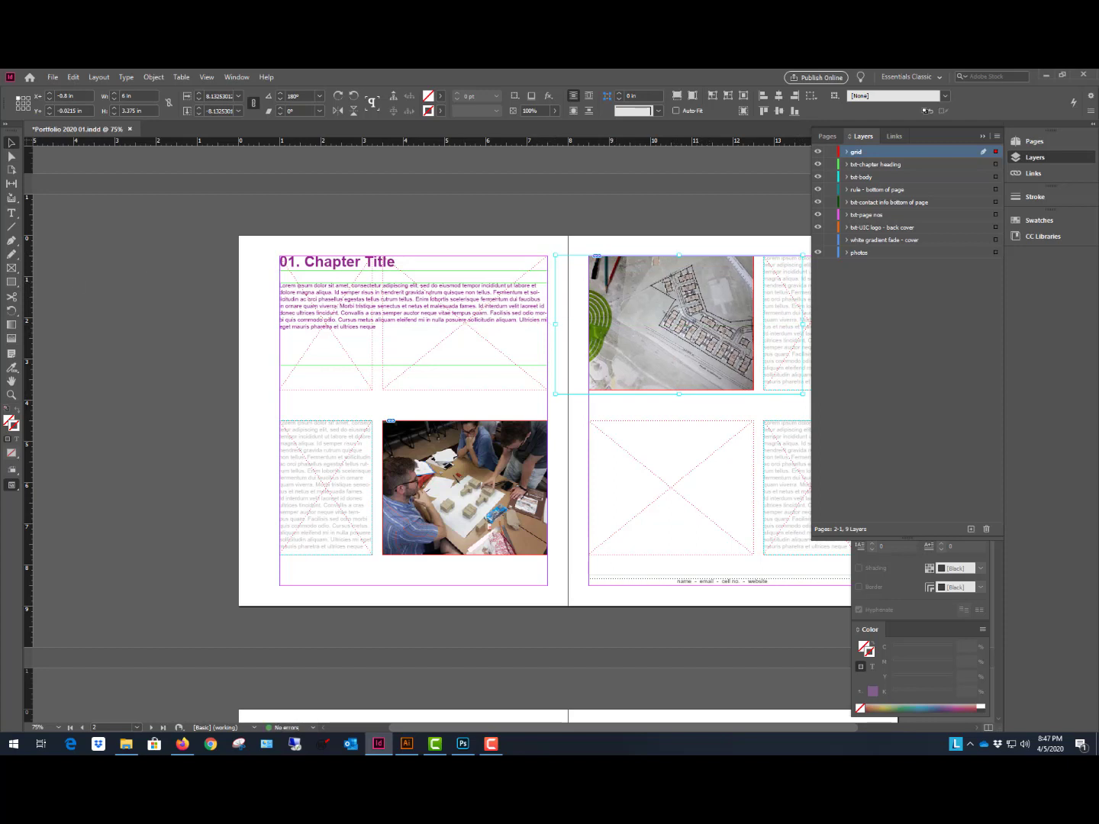
Place the brick house photo in the right page's lower placeholder and scale it down to about 5.27 by 3.96 inches.
{"action": "left_click_drag", "start_coordinate": [446, 538], "coordinate": [685, 436]}
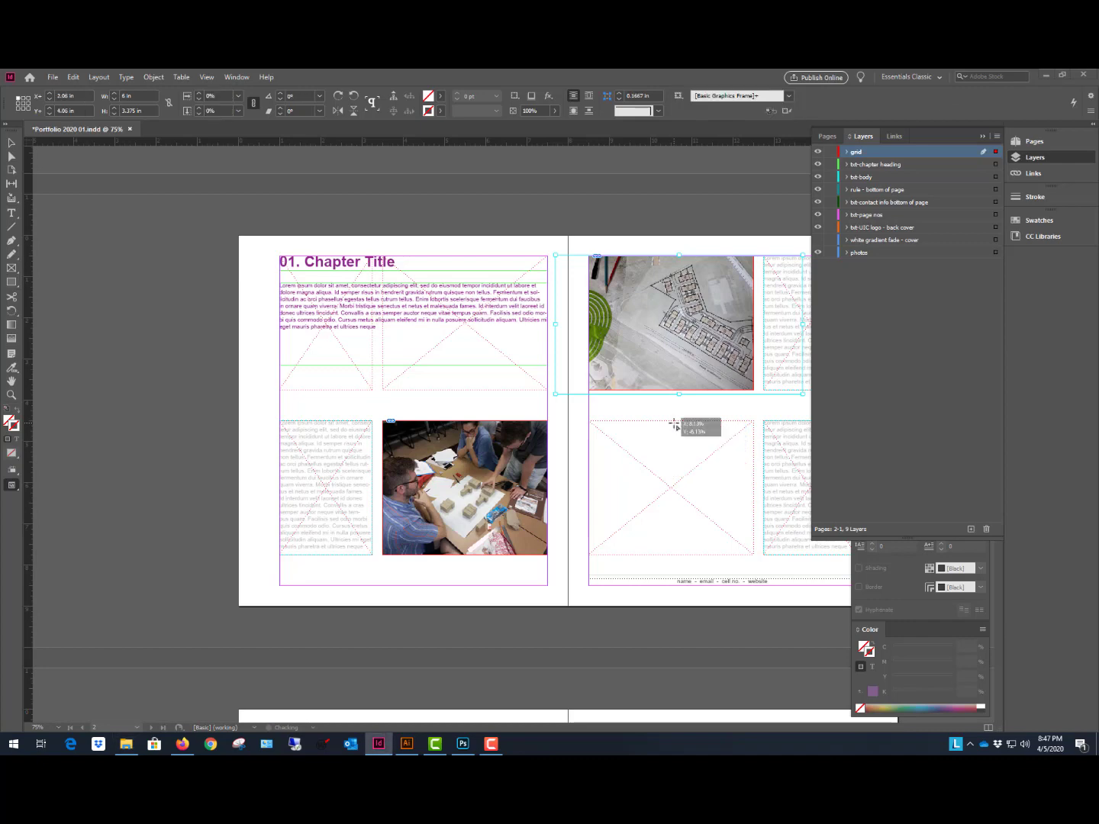
{"action": "key", "text": "ctrl+minus"}
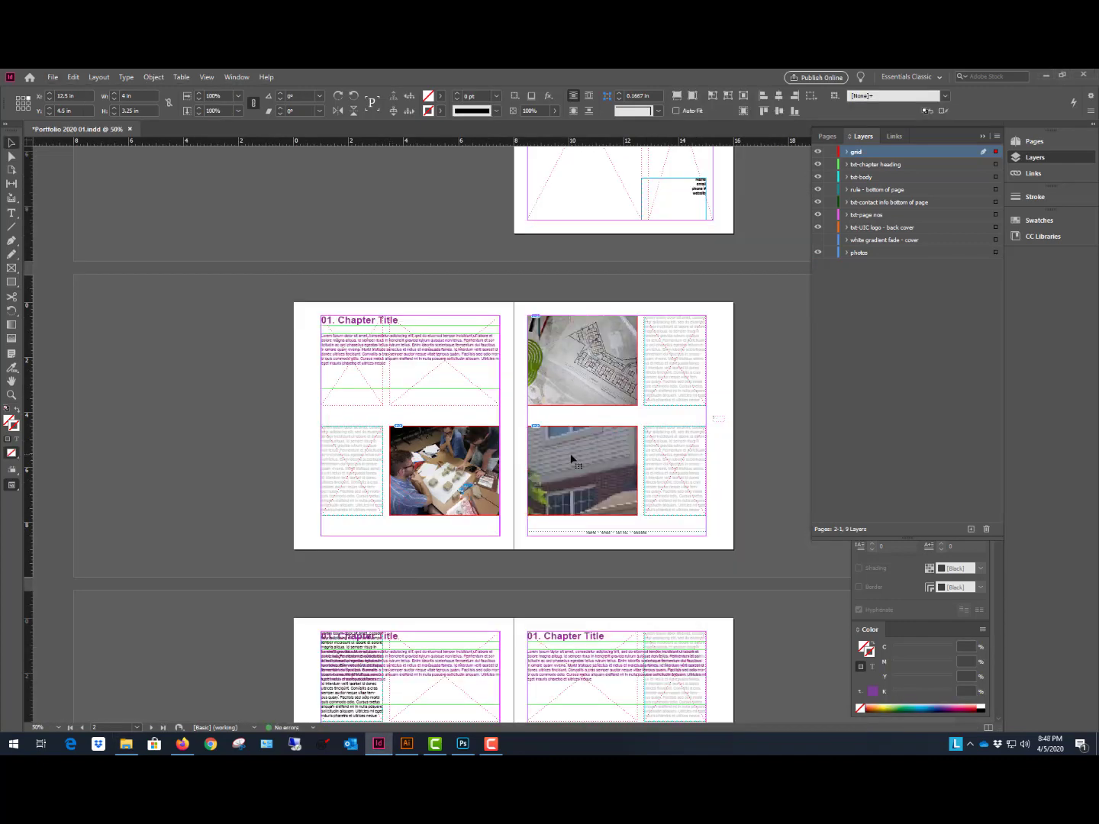
{"action": "key", "text": "ctrl+minus"}
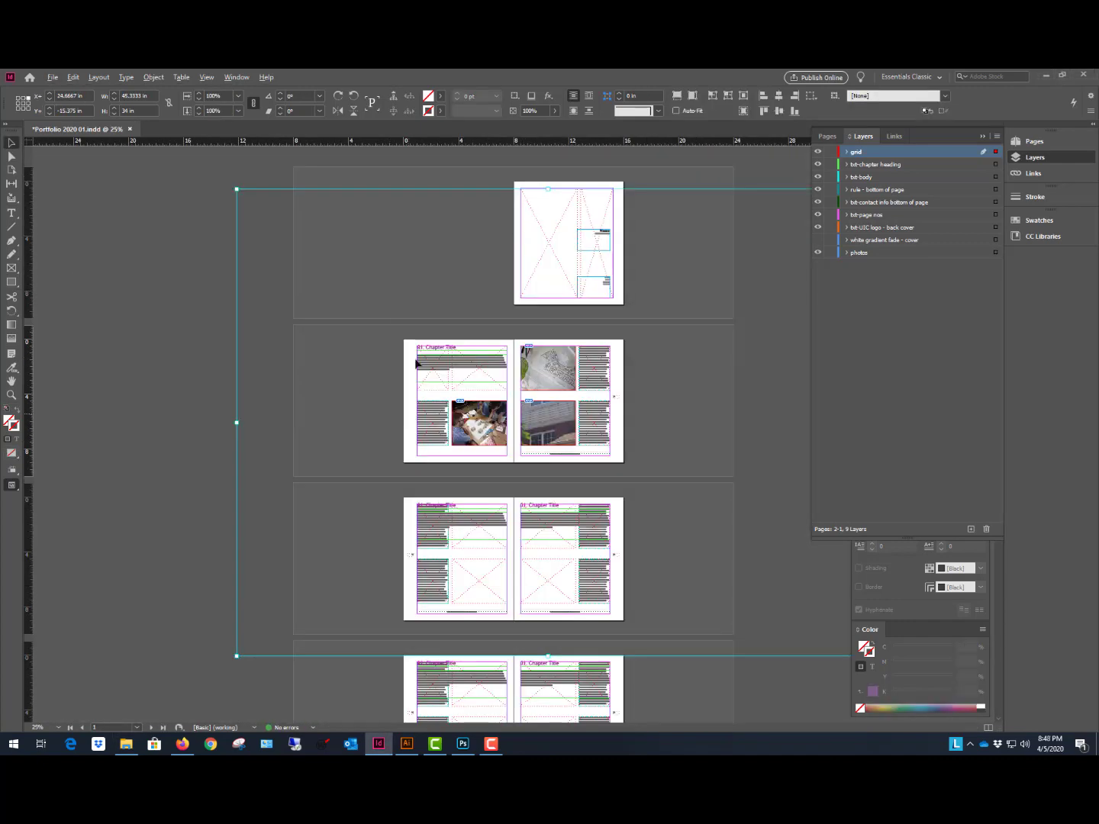
{"action": "left_click_drag", "start_coordinate": [237, 188], "coordinate": [538, 393]}
{"action": "key", "text": "ctrl+equal"}
{"action": "key", "text": "ctrl+equal"}
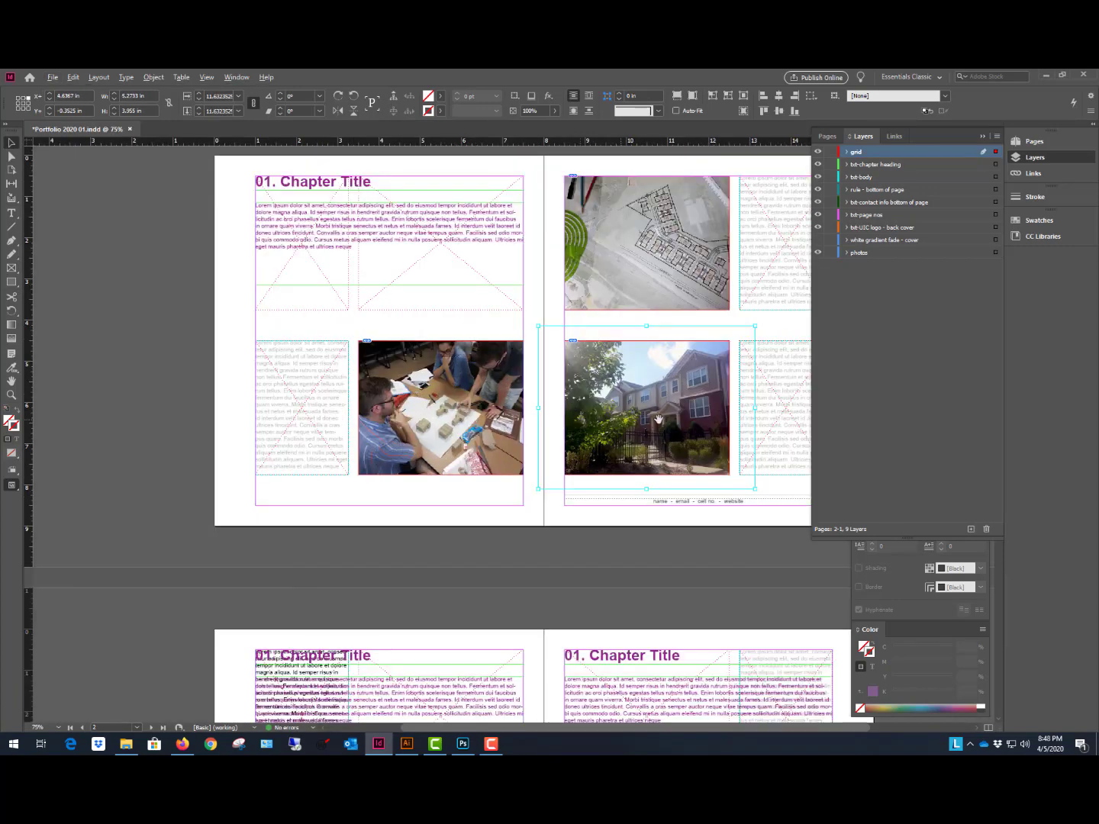
Replace the words Chapter Title in the first spread's heading with "Townhome Density Study".
{"action": "key", "text": "t"}
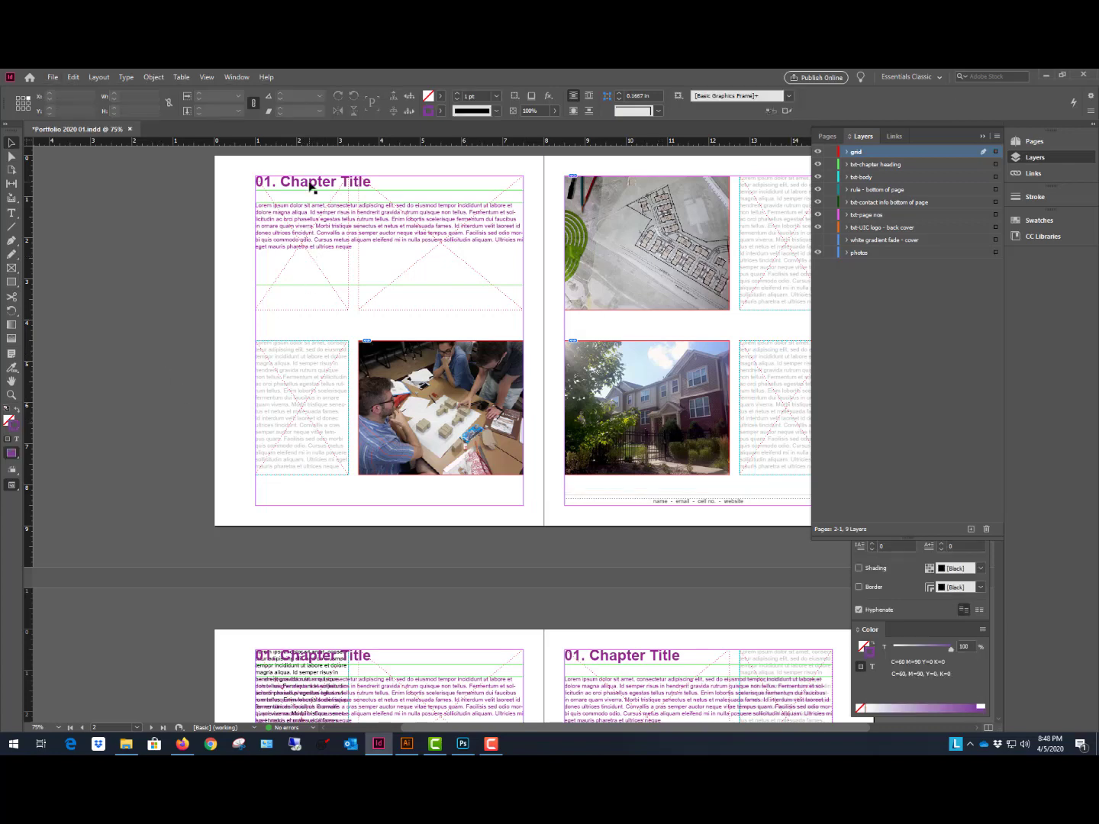
{"action": "left_click", "coordinate": [279, 180]}
{"action": "left_click_drag", "start_coordinate": [282, 183], "coordinate": [404, 183]}
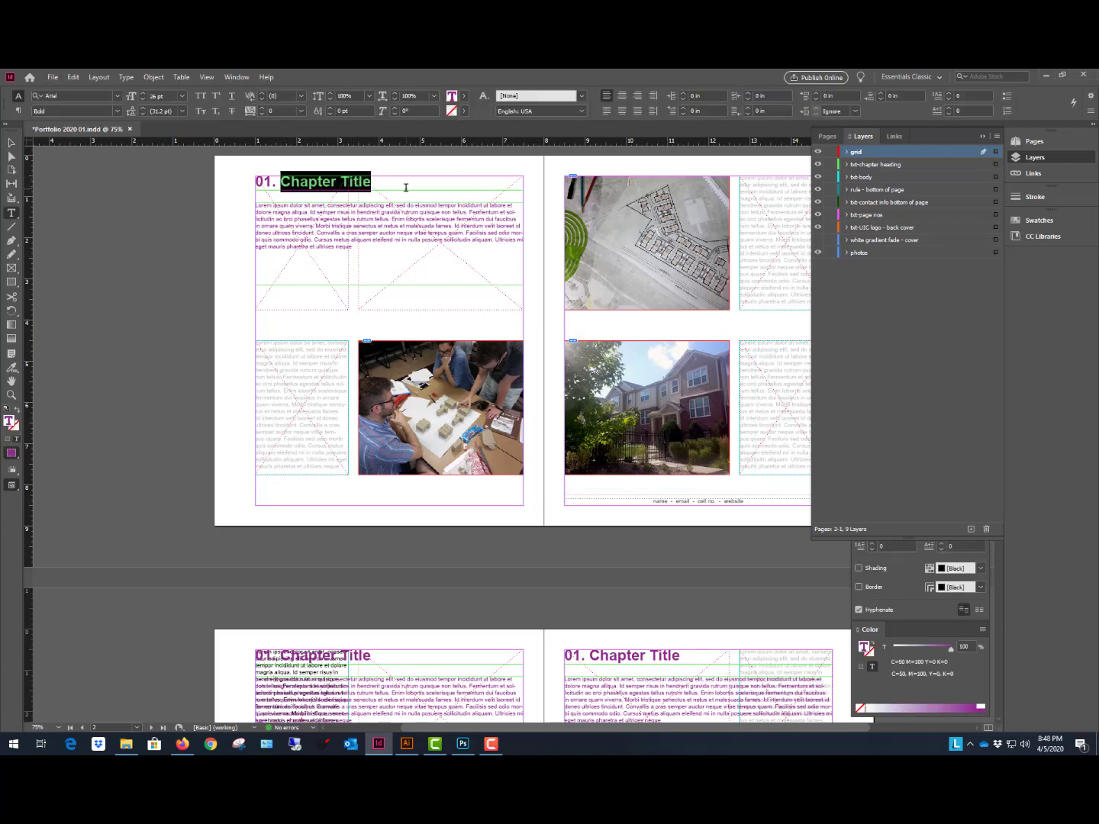
{"action": "type", "text": "Town"}
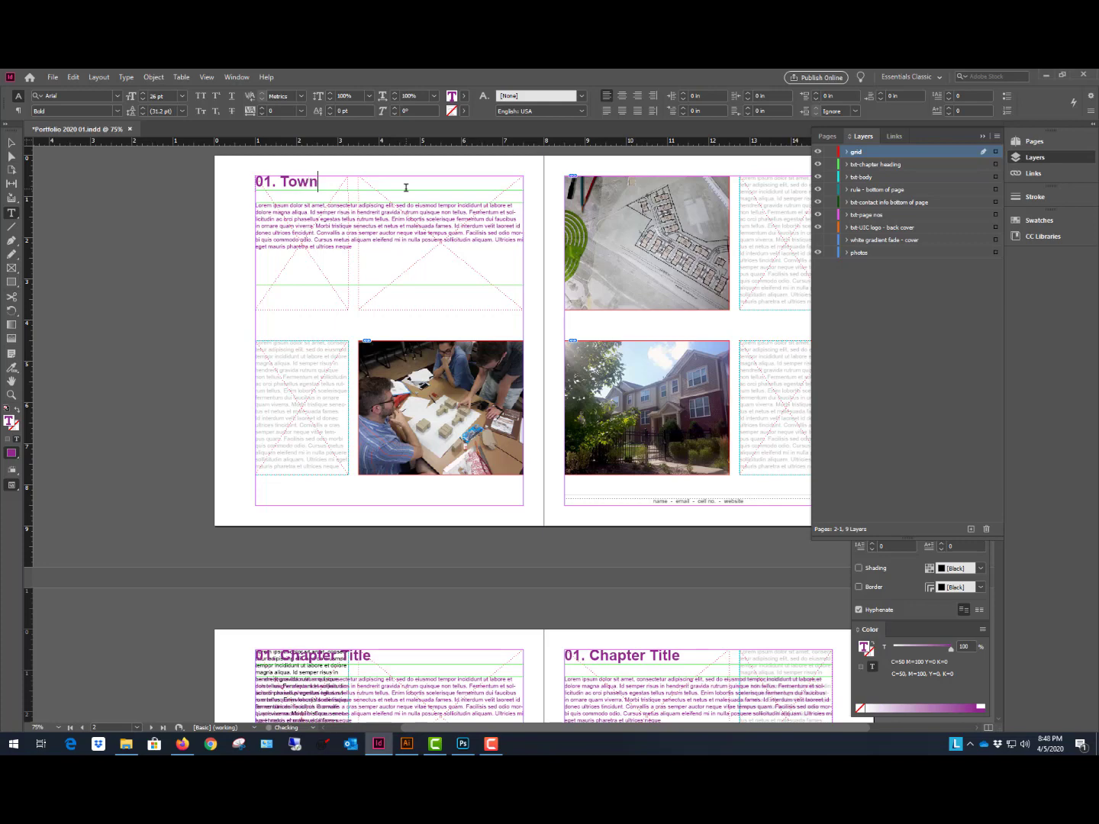
{"action": "type", "text": "home Density Study"}
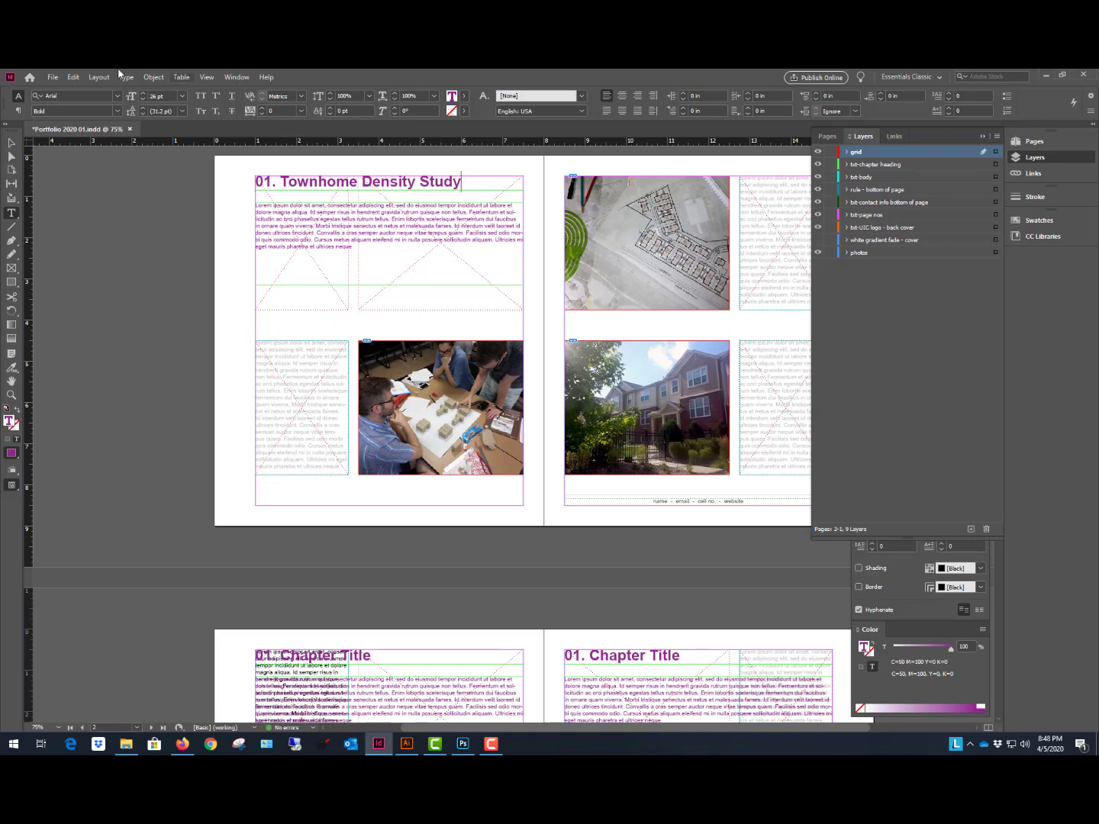
{"action": "left_click", "coordinate": [12, 142]}
{"action": "left_click", "coordinate": [77, 194]}
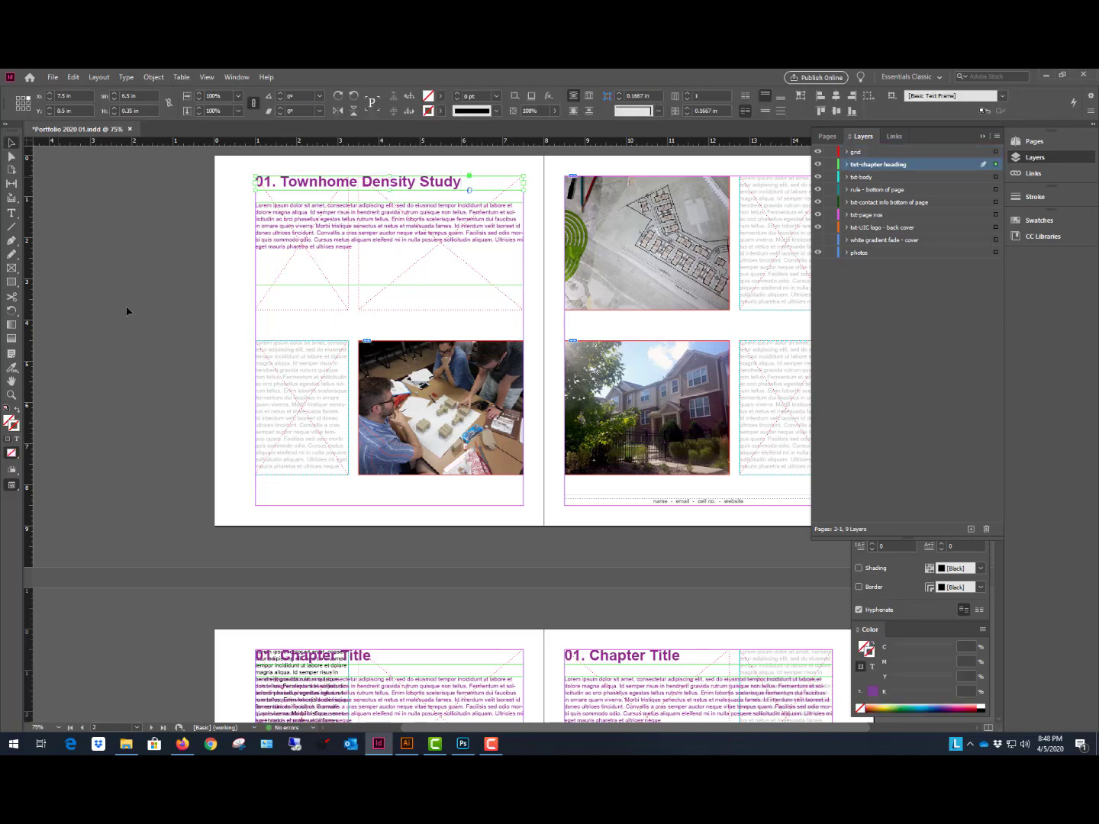
{"action": "left_click_drag", "start_coordinate": [135, 412], "coordinate": [563, 374]}
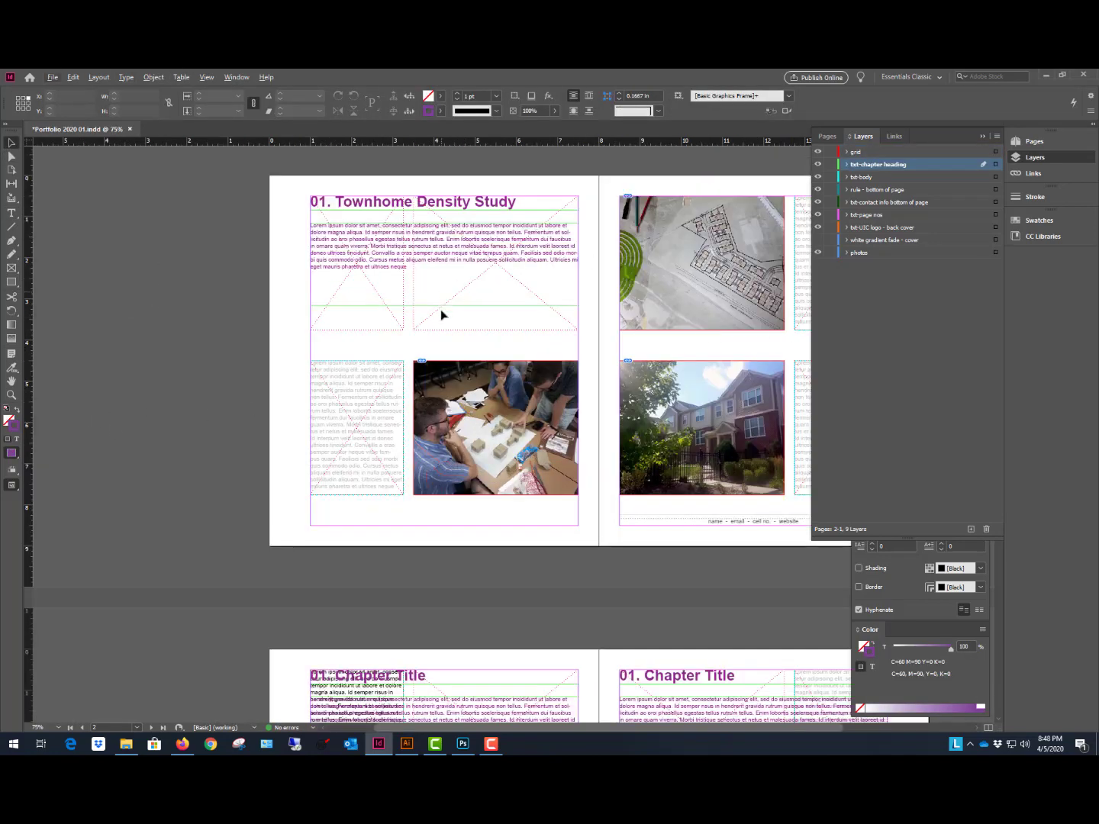
{"action": "scroll", "coordinate": [699, 326], "scroll_direction": "right", "scroll_amount": 3}
{"action": "left_click", "coordinate": [696, 289]}
{"action": "left_click", "coordinate": [707, 398], "text": "shift"}
{"action": "left_click", "coordinate": [236, 406], "text": "shift"}
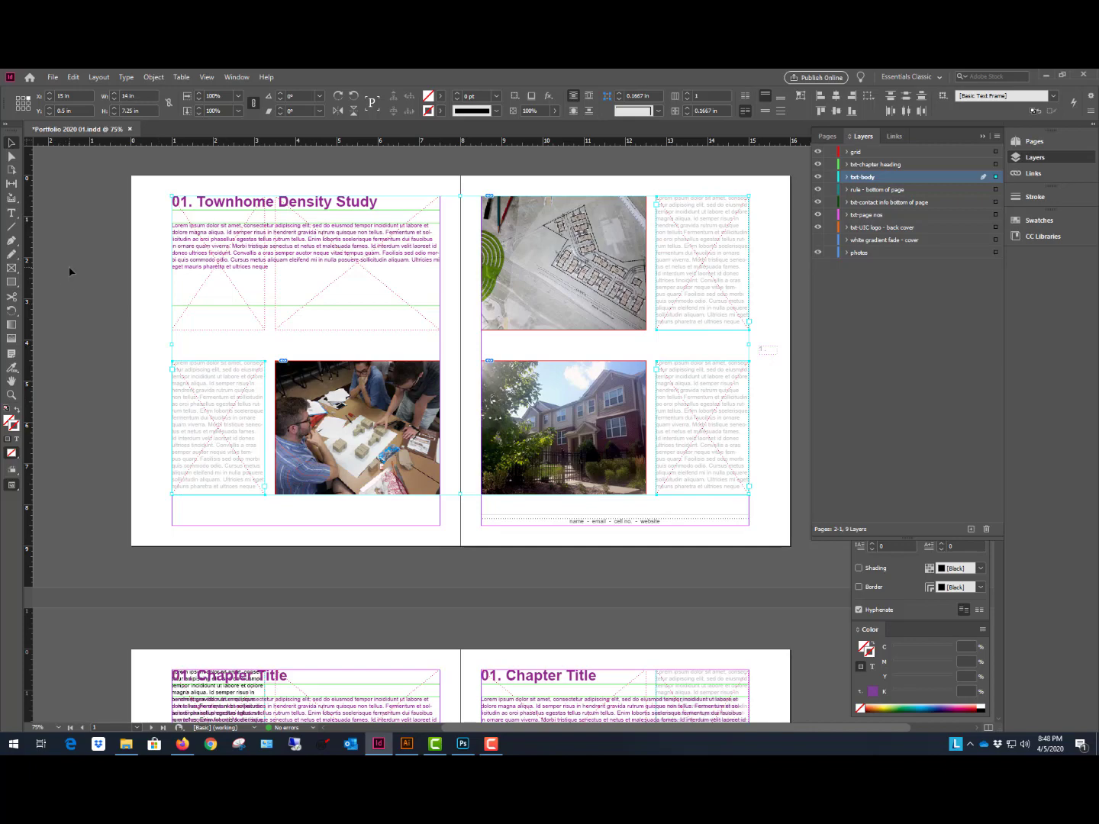
{"action": "left_click", "coordinate": [70, 271]}
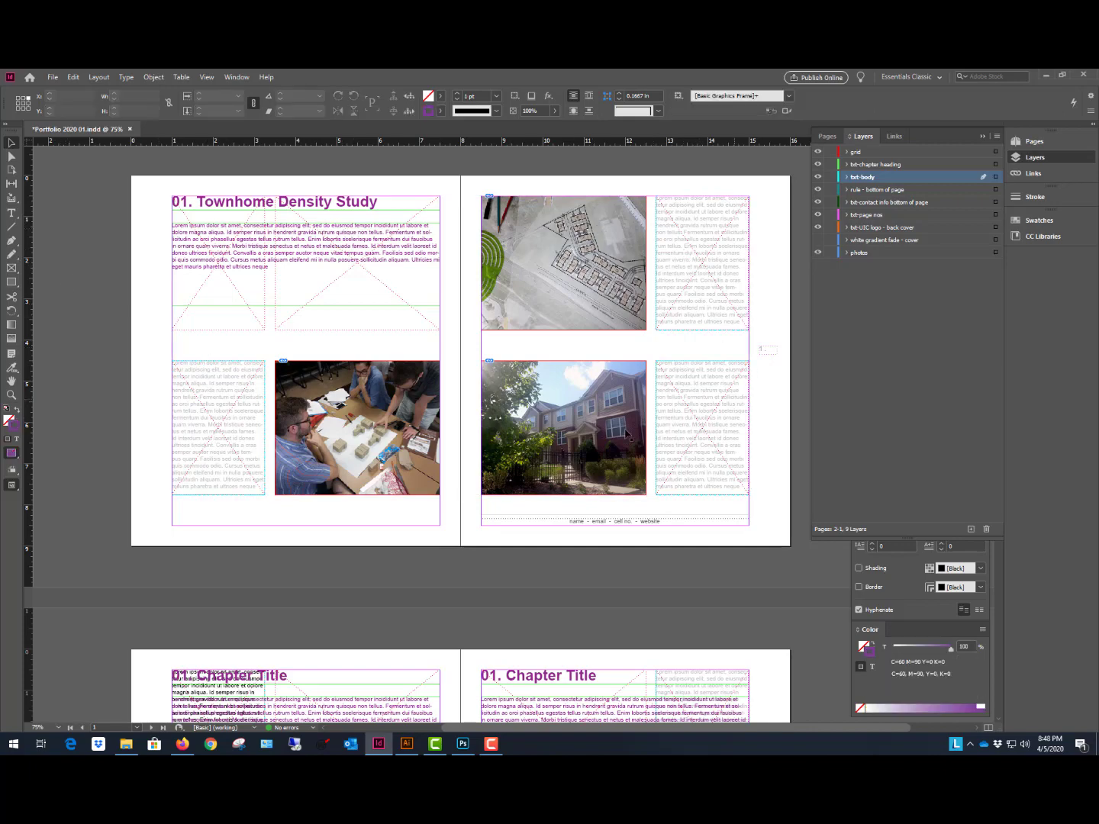
{"action": "scroll", "coordinate": [538, 334], "scroll_direction": "down", "scroll_amount": 7}
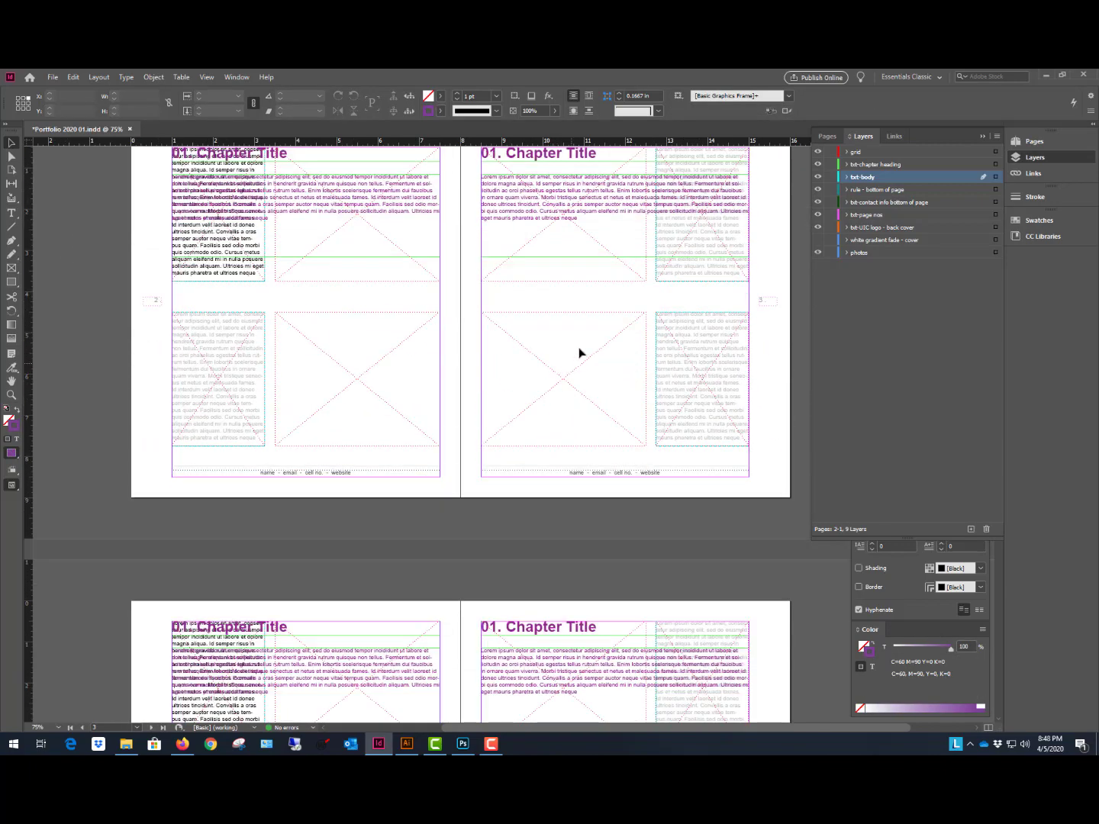
{"action": "scroll", "coordinate": [676, 205], "scroll_direction": "up", "scroll_amount": 8}
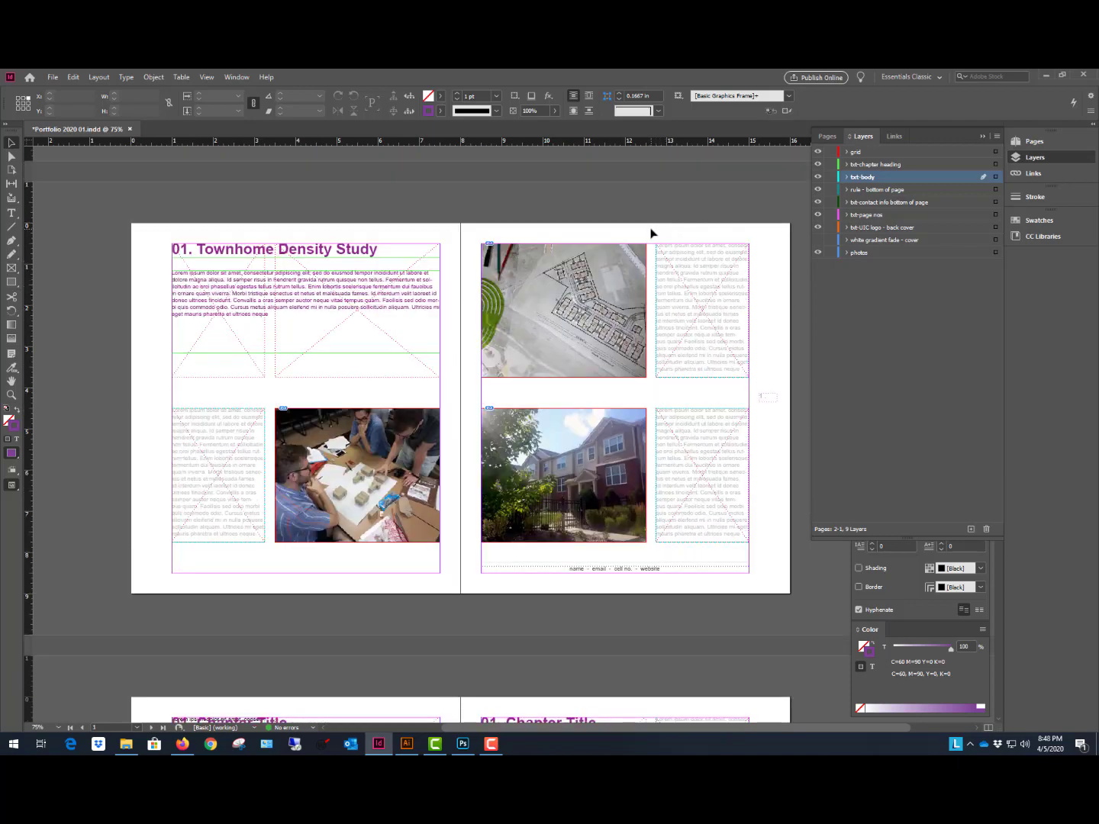
Recolour the heading, intro text and three grey body text frames on the spread black, and preview the spread in presentation mode.
{"action": "left_click", "coordinate": [341, 254]}
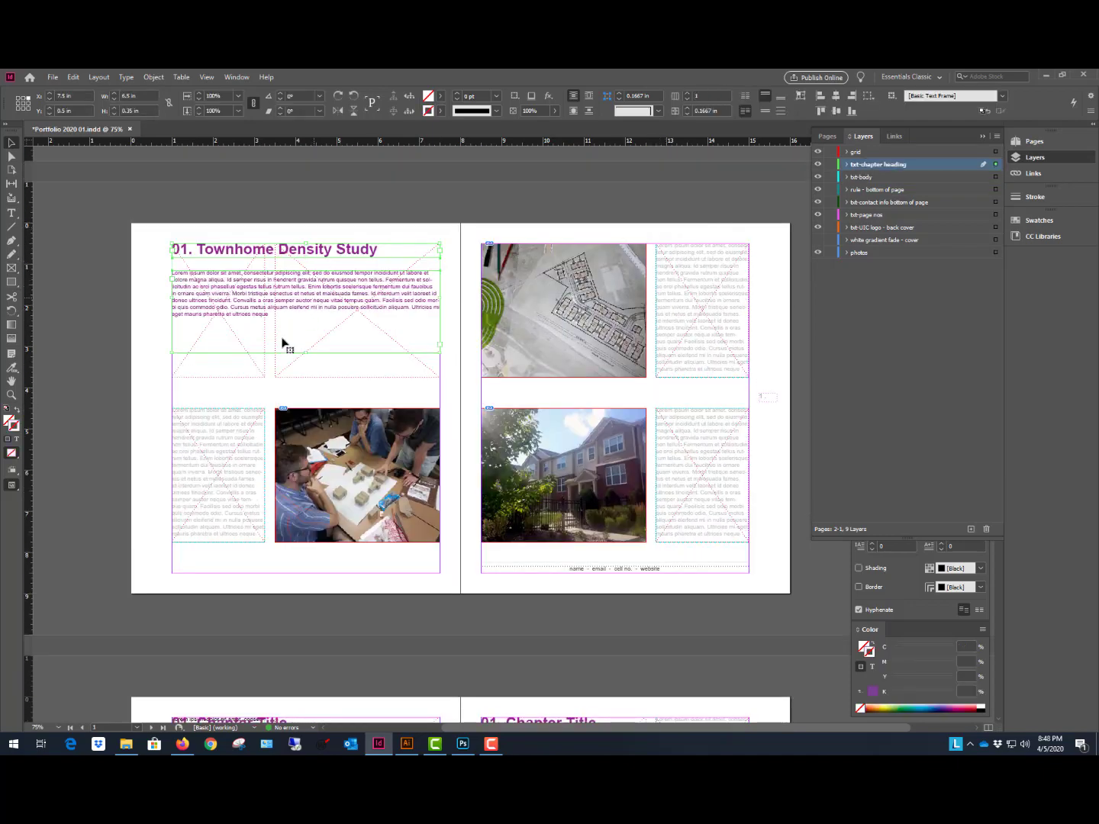
{"action": "left_click", "coordinate": [205, 462], "text": "shift"}
{"action": "left_click", "coordinate": [707, 464], "text": "shift"}
{"action": "left_click", "coordinate": [725, 321], "text": "shift"}
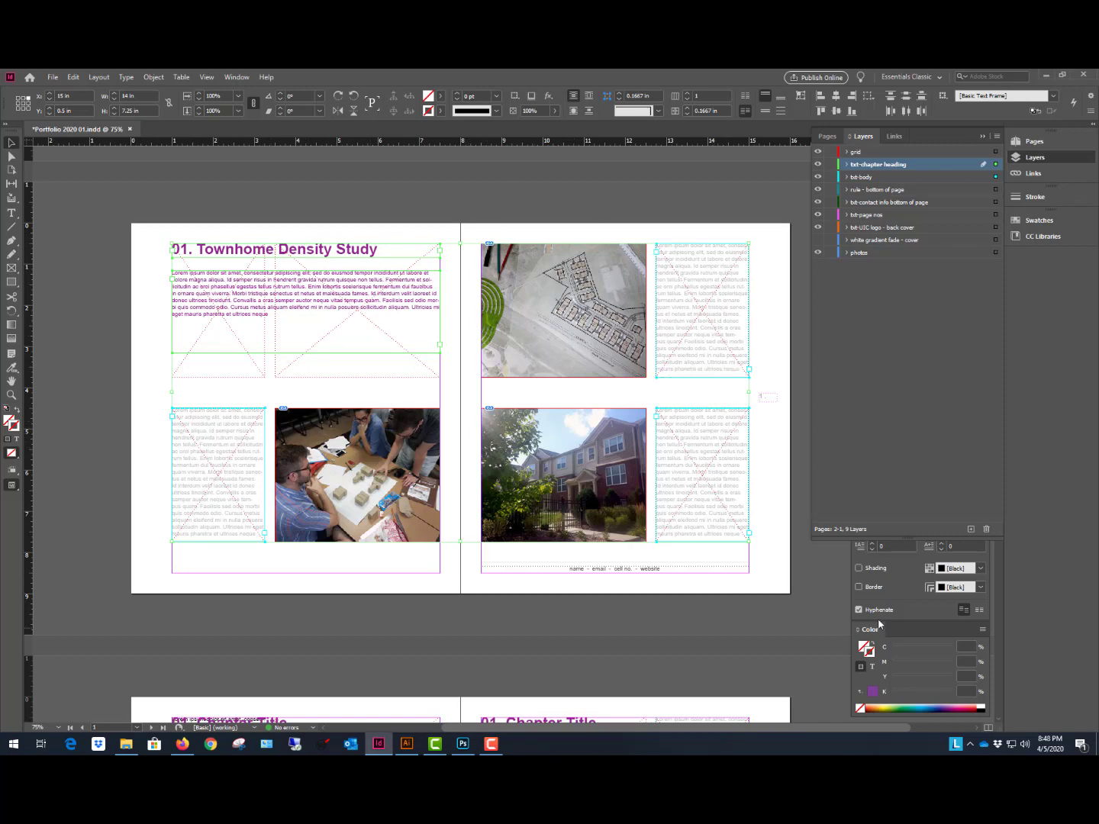
{"action": "left_click", "coordinate": [872, 668]}
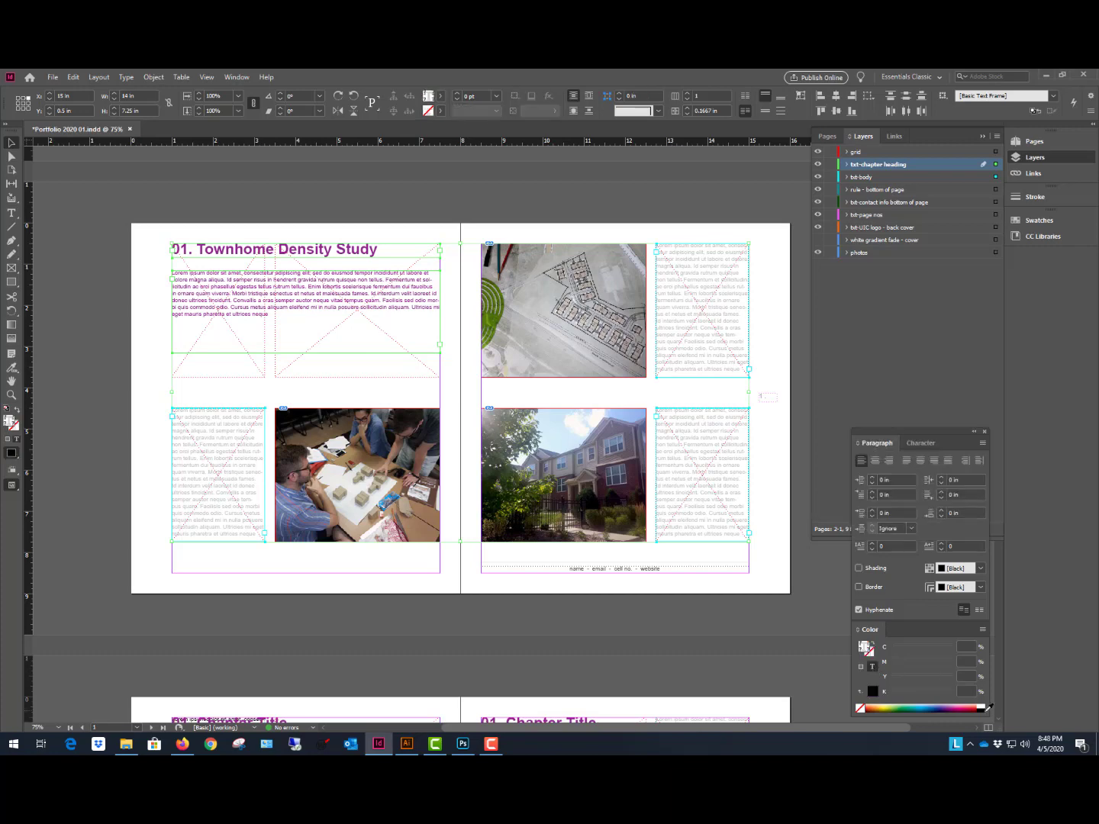
{"action": "left_click", "coordinate": [987, 707]}
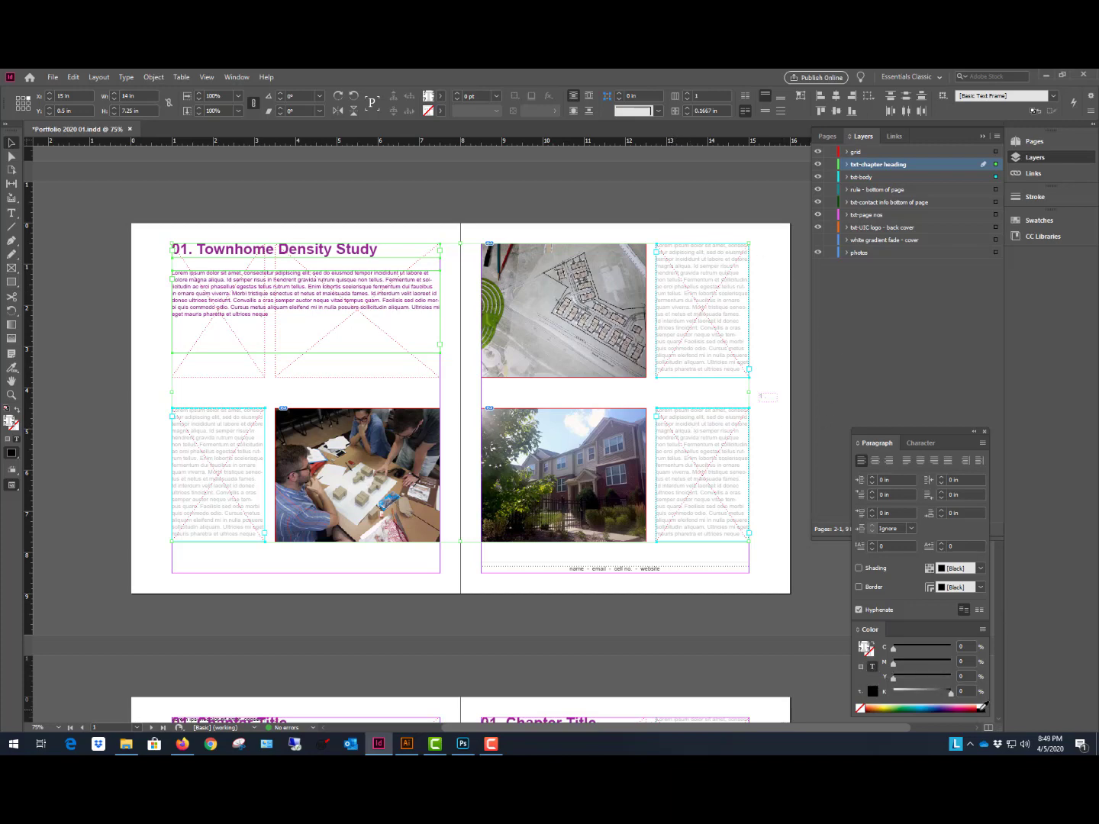
{"action": "left_click", "coordinate": [874, 693]}
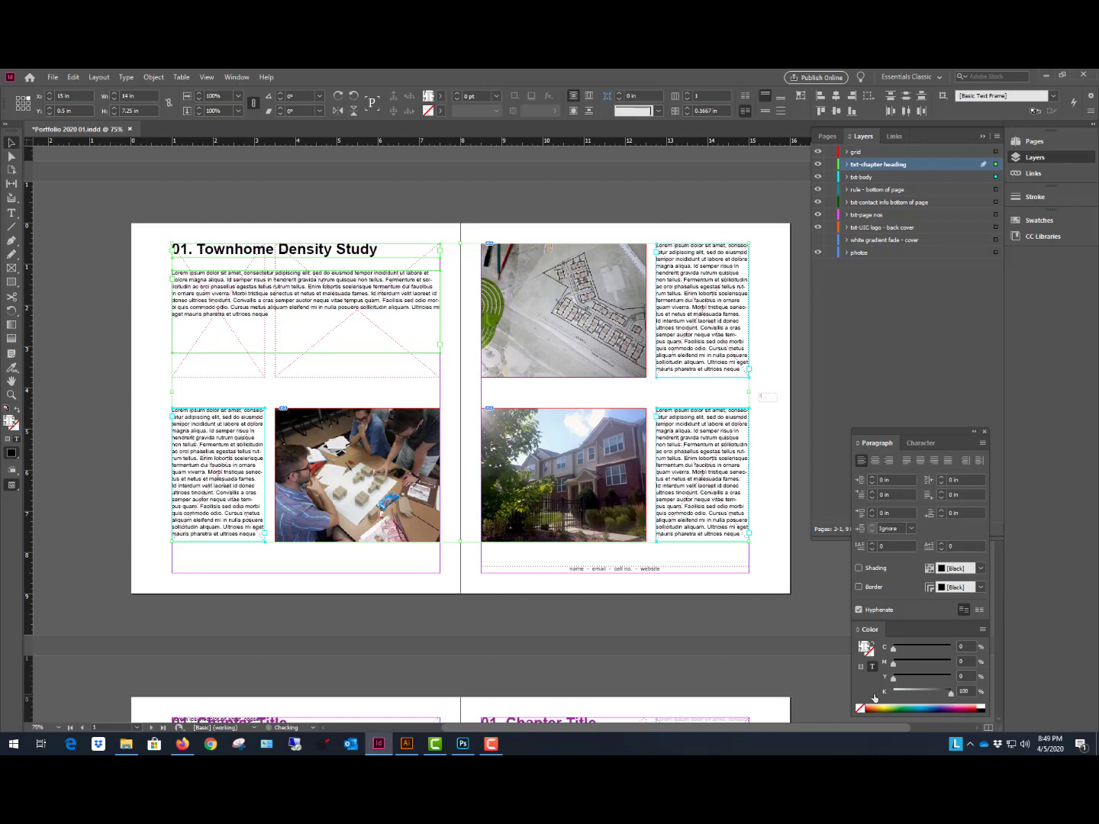
{"action": "left_click", "coordinate": [305, 197]}
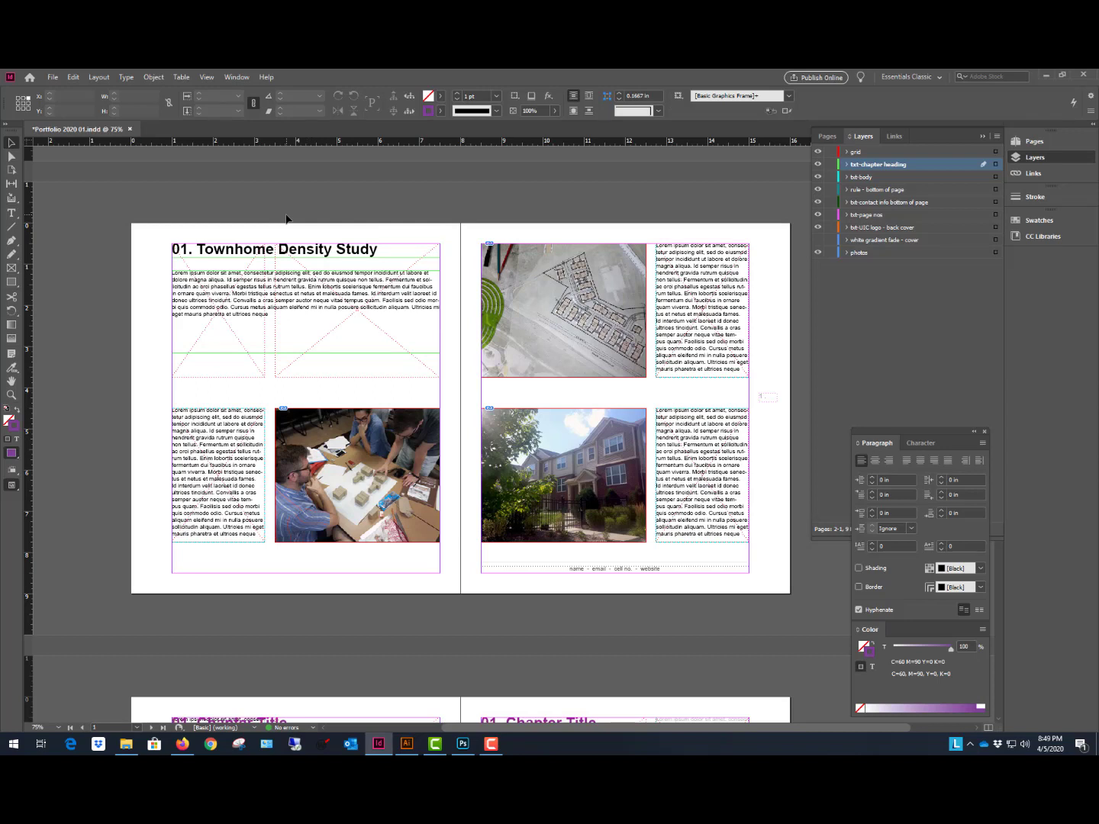
{"action": "key", "text": "shift+w"}
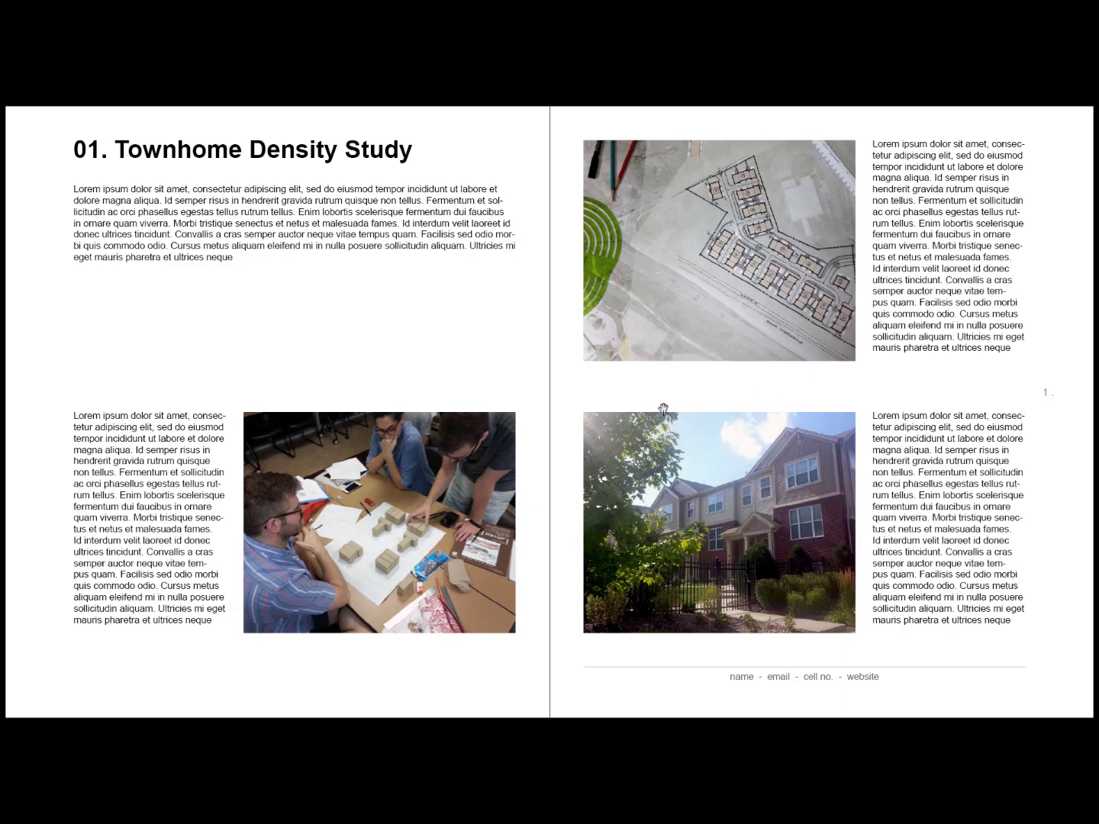
{"action": "key", "text": "Escape"}
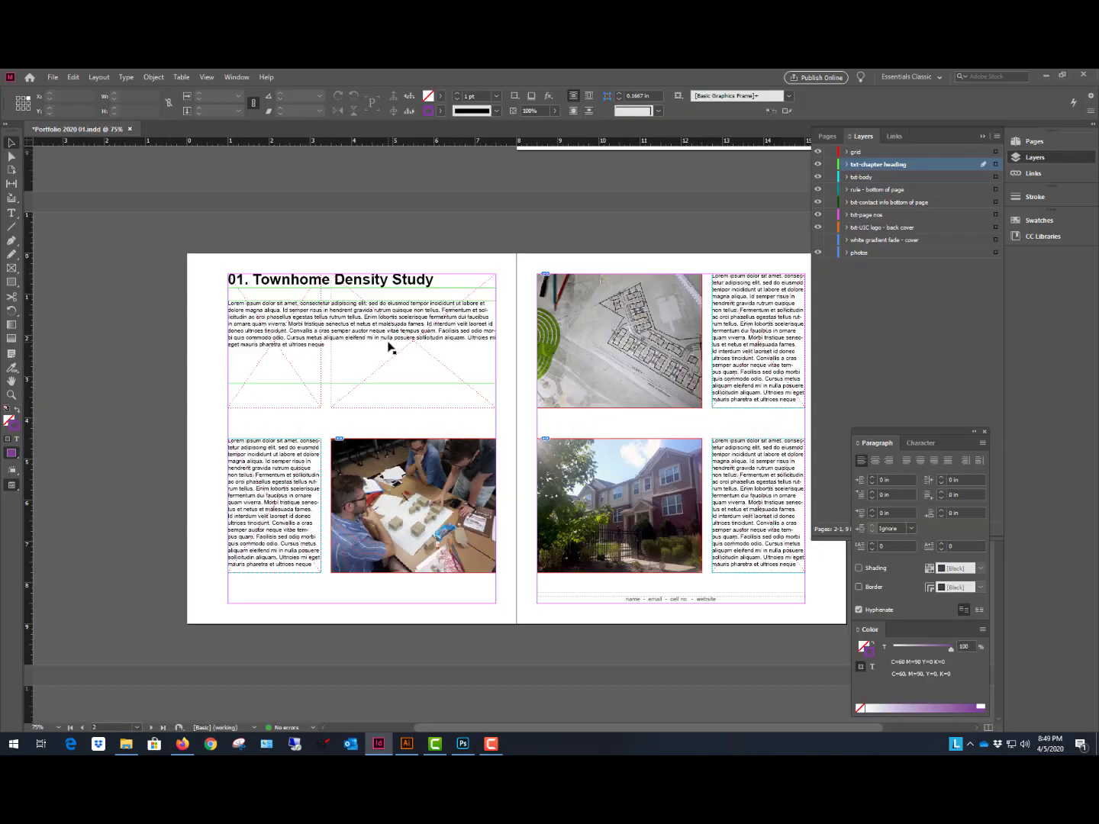
Undo the spread's colour, title, photo and text-clearing edits, back to empty photo placeholders and a hidden chapter heading layer.
{"action": "key", "text": "ctrl+z"}
{"action": "key", "text": "ctrl+z"}
{"action": "key", "text": "ctrl+z"}
{"action": "key", "text": "ctrl+z"}
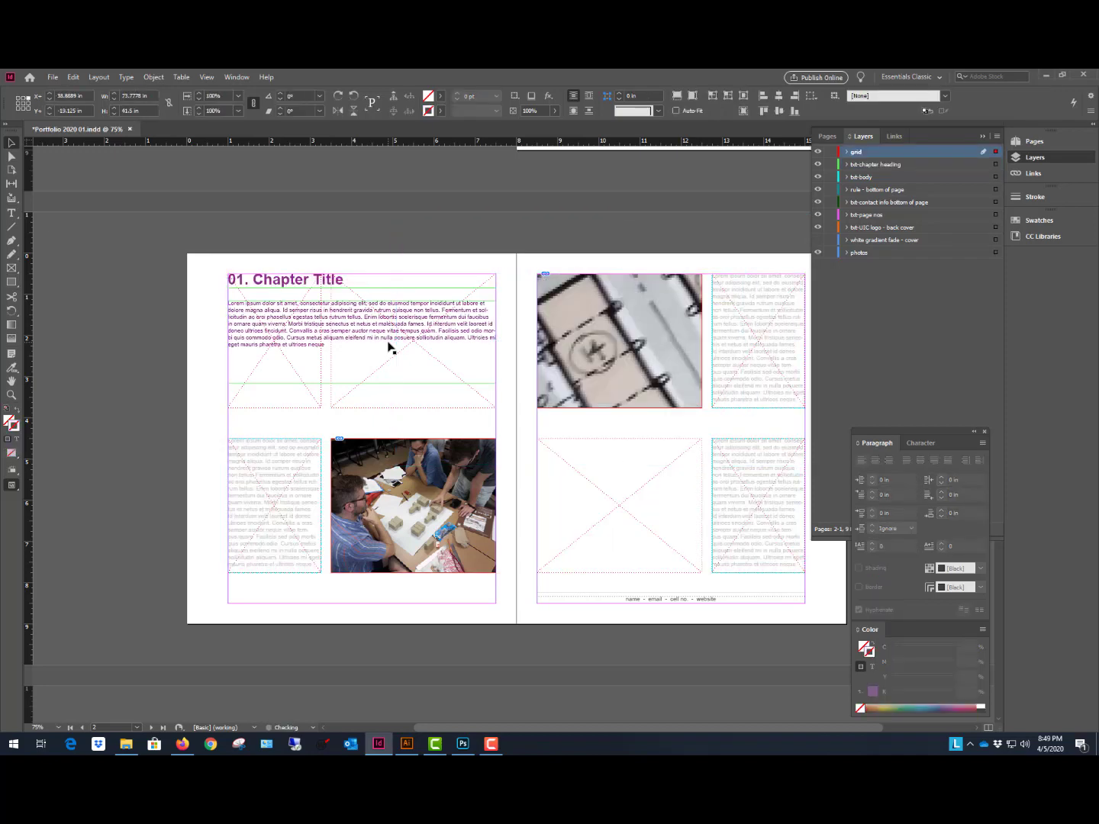
{"action": "key", "text": "ctrl+z"}
{"action": "key", "text": "ctrl+z"}
{"action": "key", "text": "ctrl+z"}
{"action": "key", "text": "ctrl+z"}
{"action": "key", "text": "ctrl+z"}
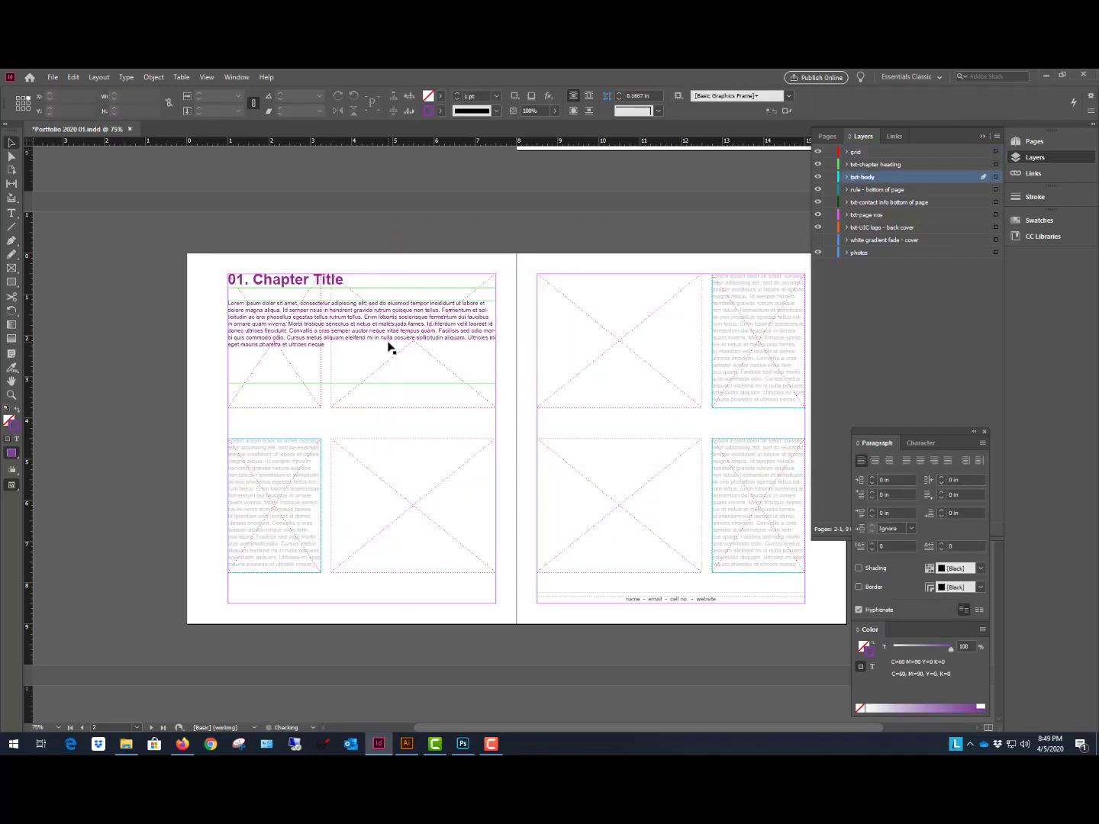
{"action": "key", "text": "ctrl+z"}
{"action": "key", "text": "ctrl+z"}
{"action": "key", "text": "ctrl+z"}
{"action": "key", "text": "ctrl+z"}
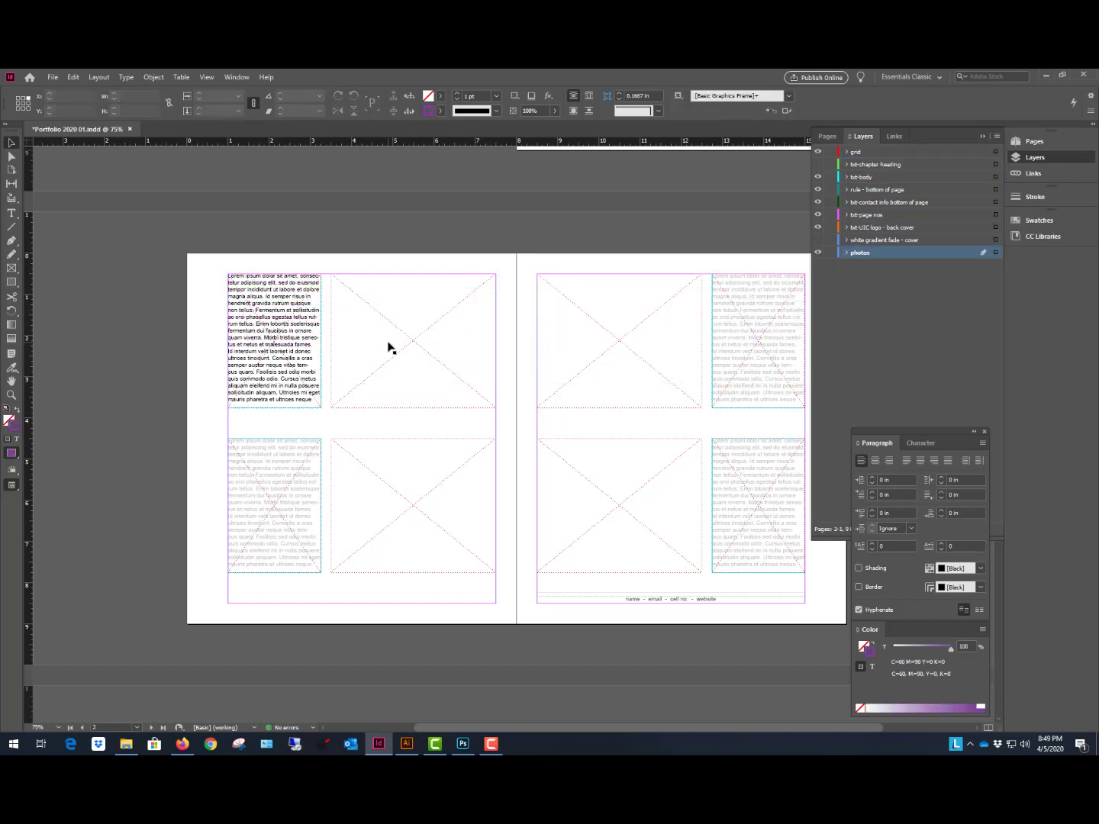
{"action": "left_click", "coordinate": [819, 165]}
{"action": "left_click", "coordinate": [819, 165]}
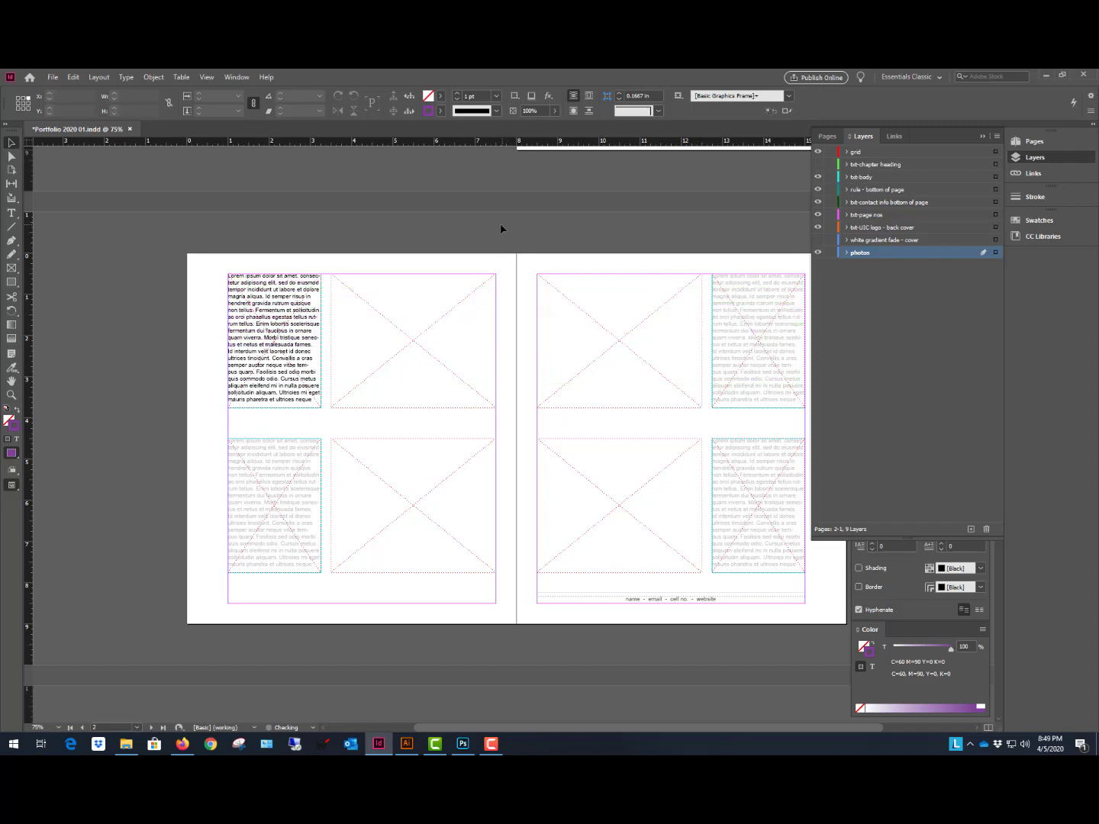
Place the notebook sketch photo across the right page on the photos layer, about 10.08 by 7.56 inches.
{"action": "left_click_drag", "start_coordinate": [553, 241], "coordinate": [468, 232]}
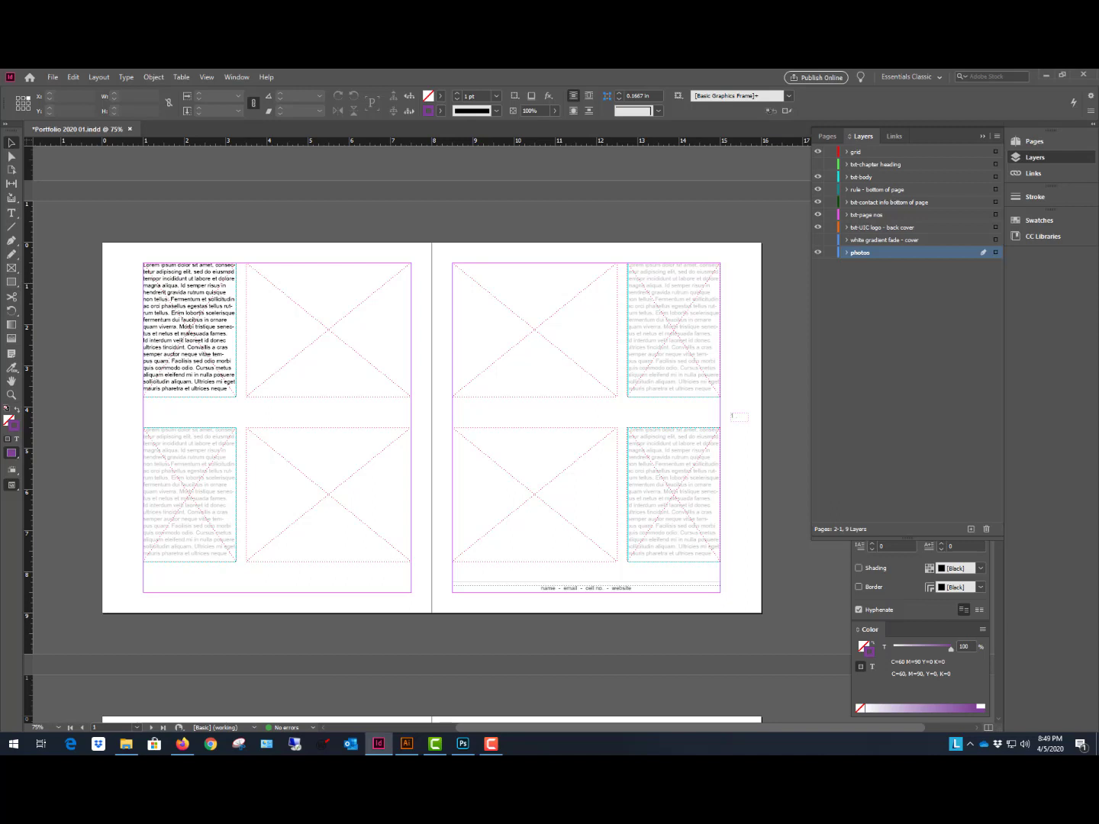
{"action": "left_click_drag", "start_coordinate": [85, 354], "coordinate": [550, 573]}
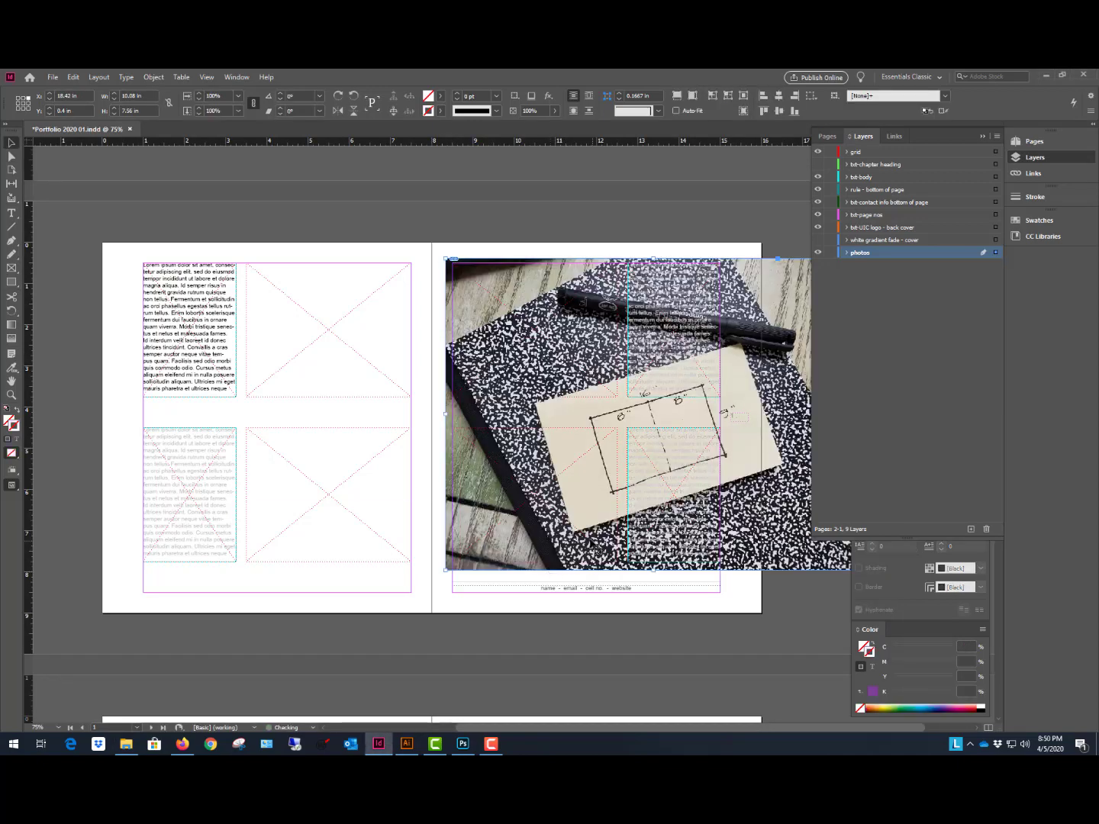
{"action": "left_click_drag", "start_coordinate": [665, 659], "coordinate": [669, 663]}
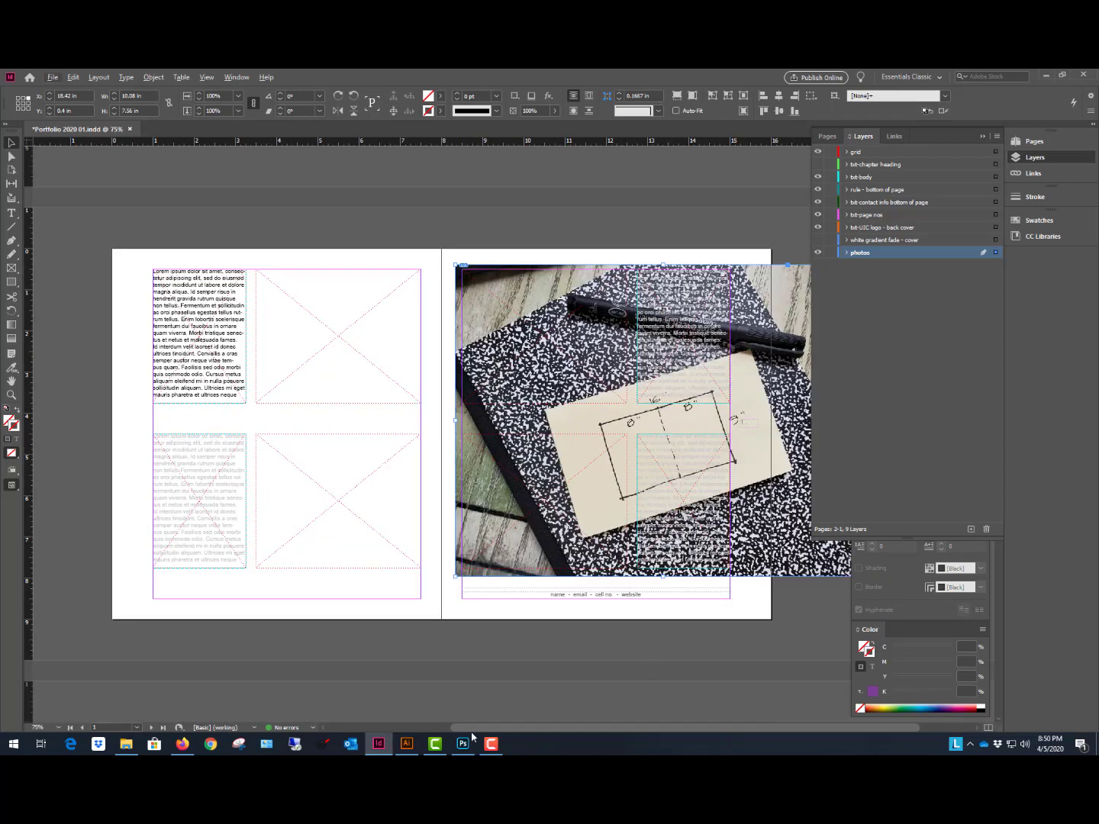
{"action": "left_click_drag", "start_coordinate": [475, 732], "coordinate": [528, 730]}
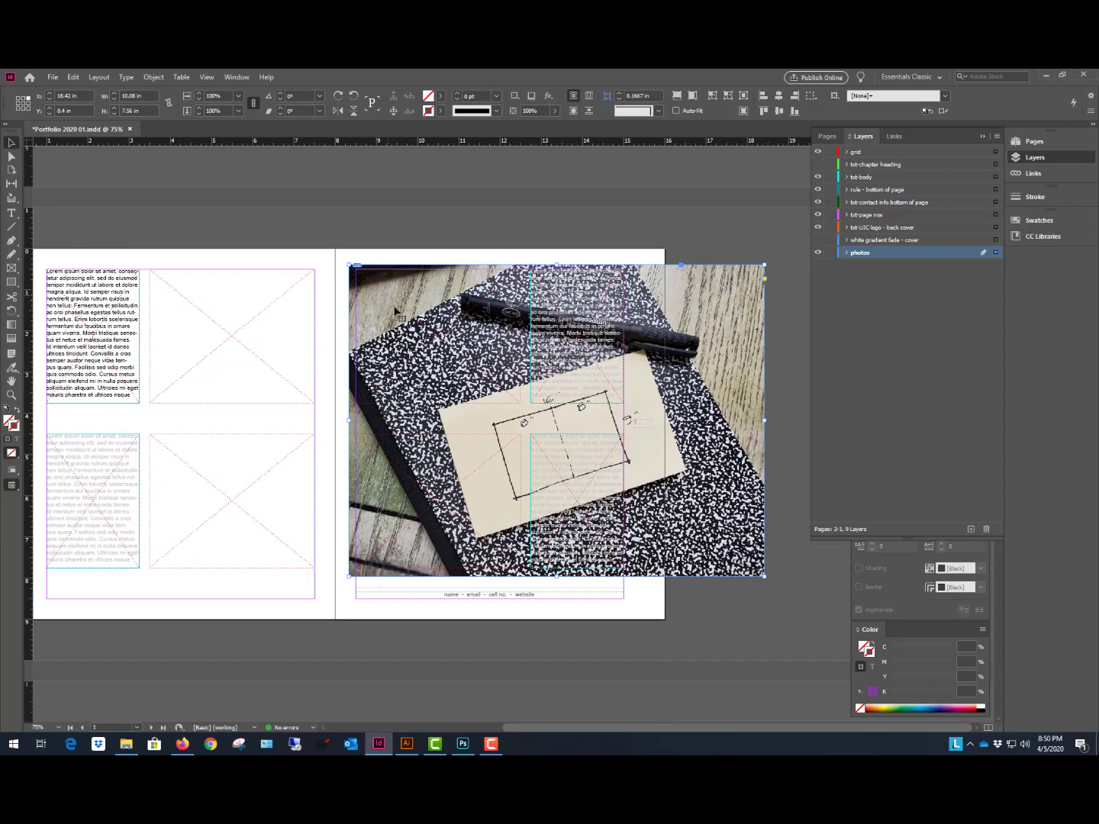
Move the notebook photo toward the spine and crop both its sides to the width of the right page's photo placeholders.
{"action": "left_click_drag", "start_coordinate": [430, 353], "coordinate": [359, 355]}
{"action": "left_click_drag", "start_coordinate": [697, 421], "coordinate": [465, 457]}
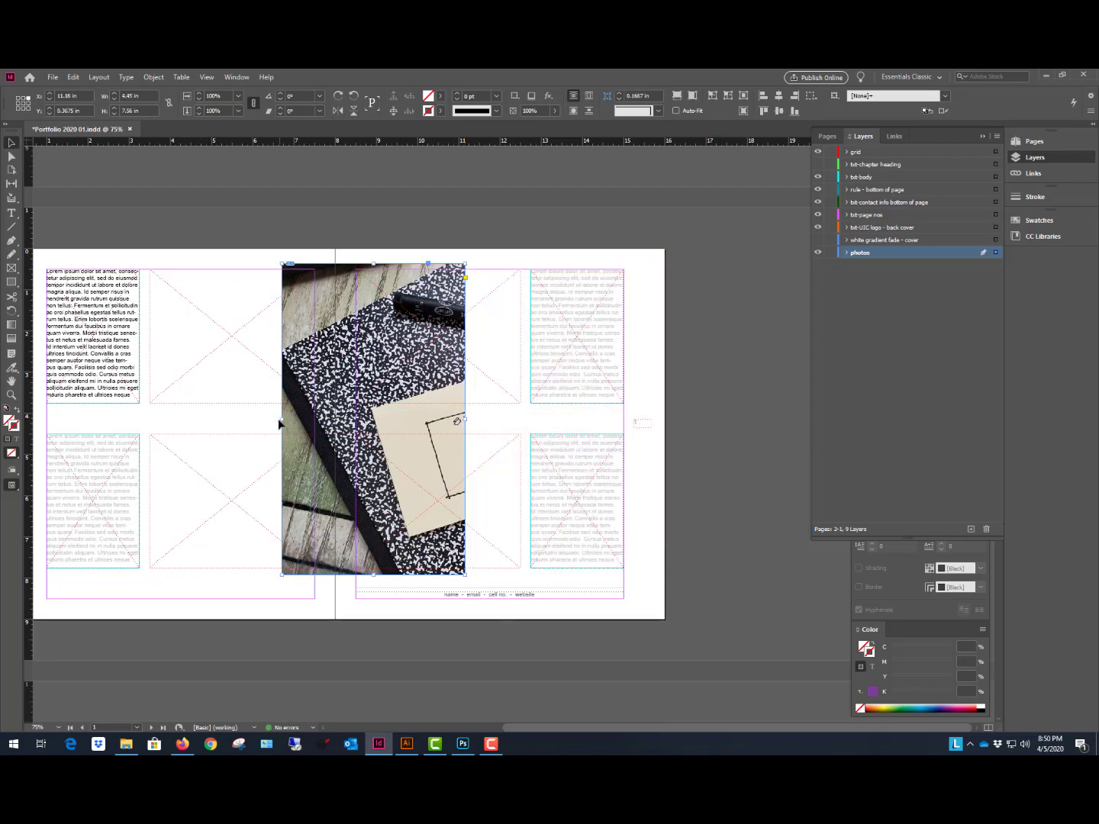
{"action": "left_click_drag", "start_coordinate": [283, 420], "coordinate": [357, 422]}
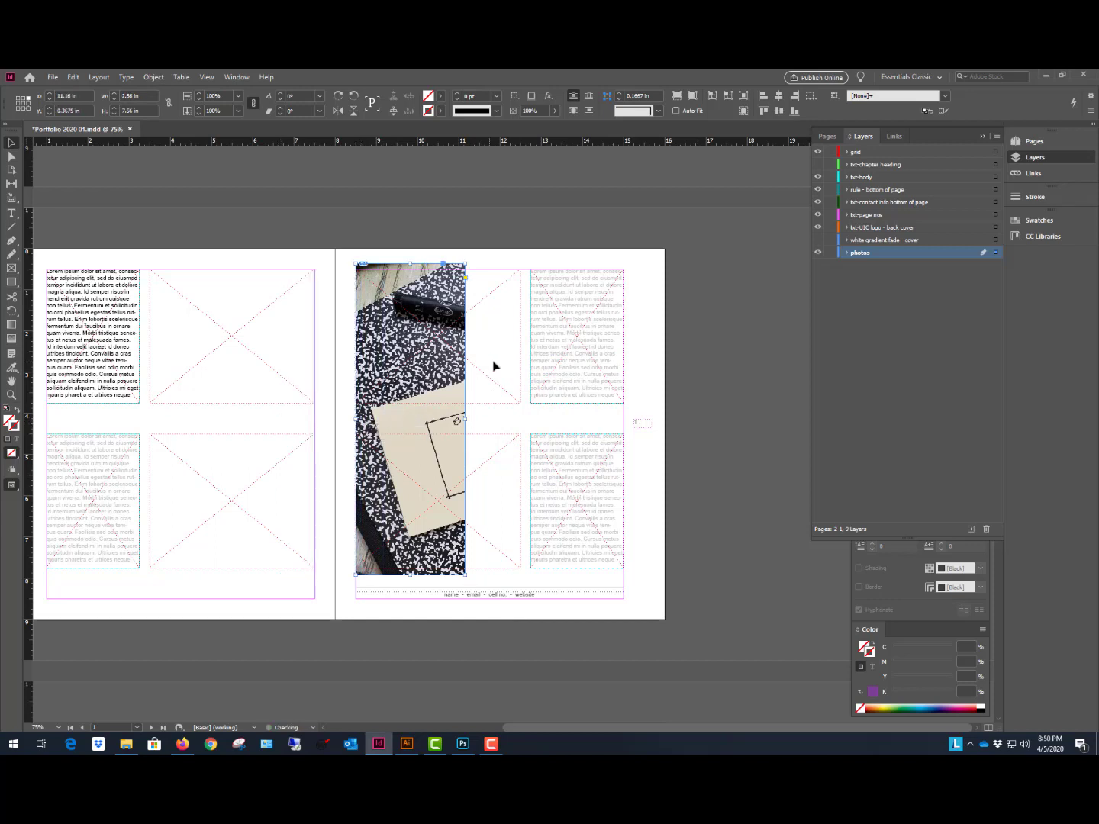
{"action": "left_click_drag", "start_coordinate": [466, 420], "coordinate": [520, 389]}
{"action": "left_click", "coordinate": [729, 308]}
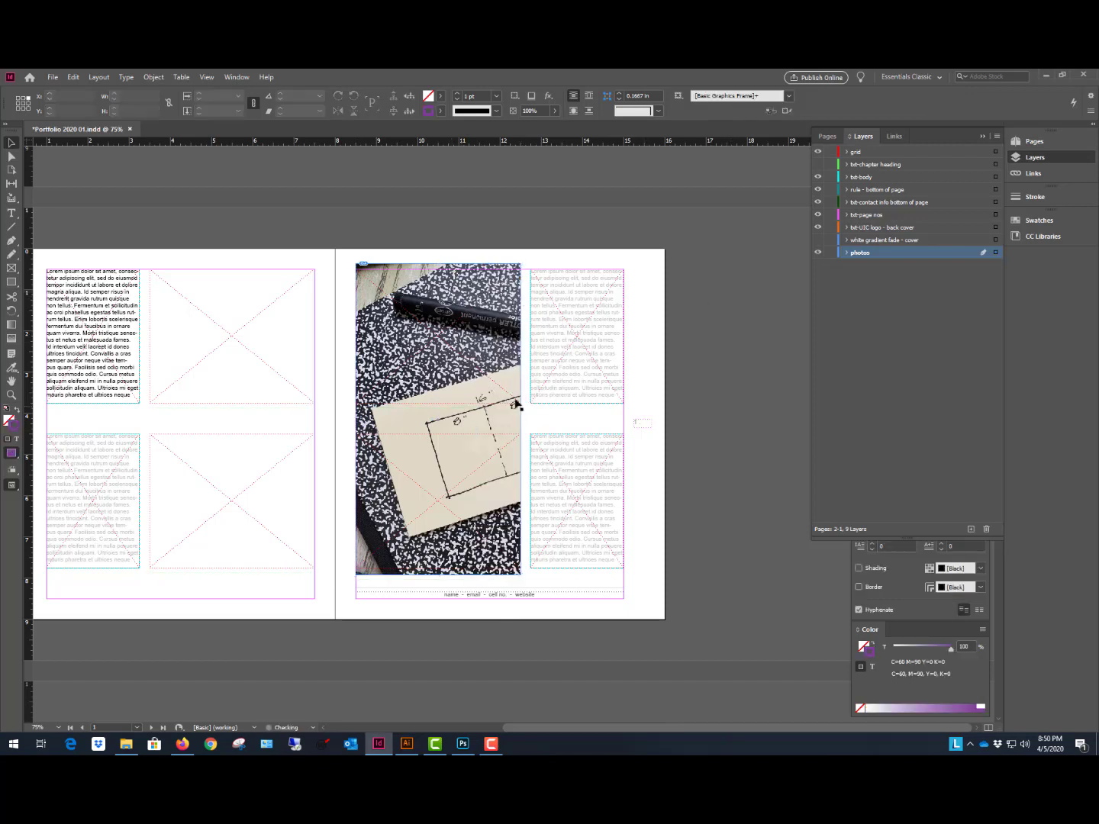
Move the right page's lower body text frame off the page onto the pasteboard and preview the spread in presentation mode.
{"action": "left_click", "coordinate": [569, 463]}
{"action": "left_click_drag", "start_coordinate": [568, 464], "coordinate": [752, 541]}
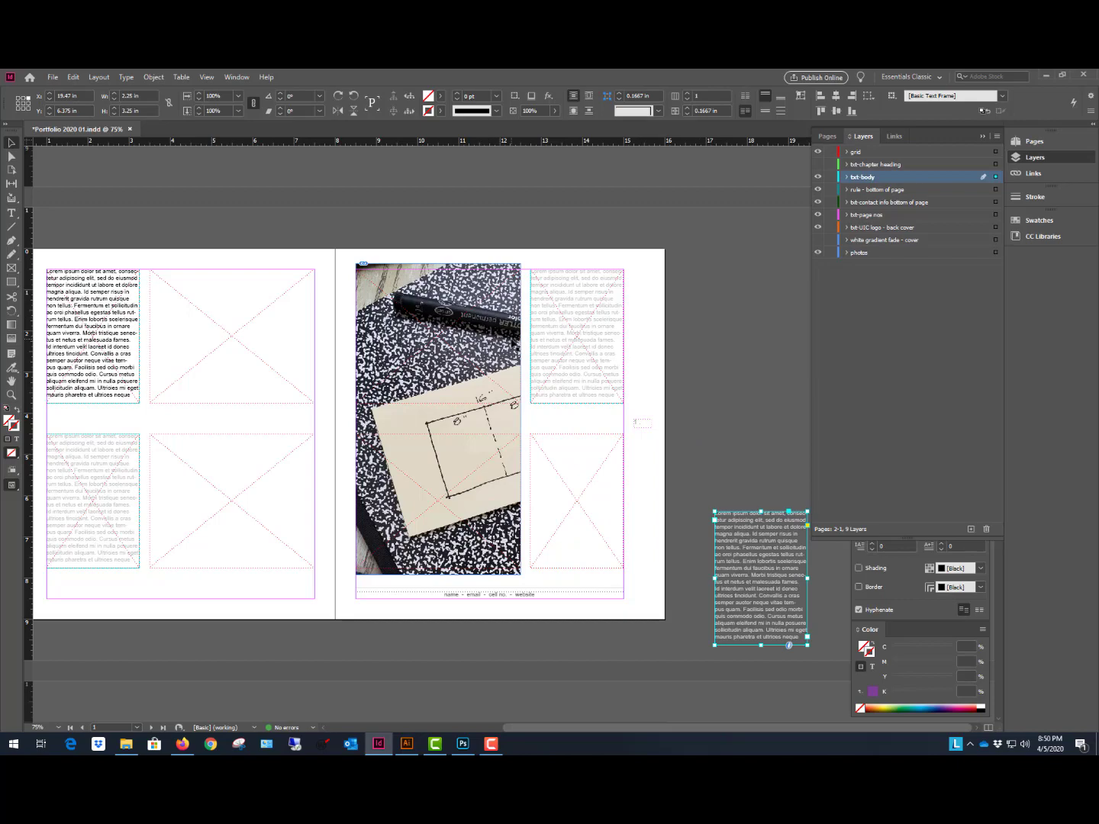
{"action": "key", "text": "shift+w"}
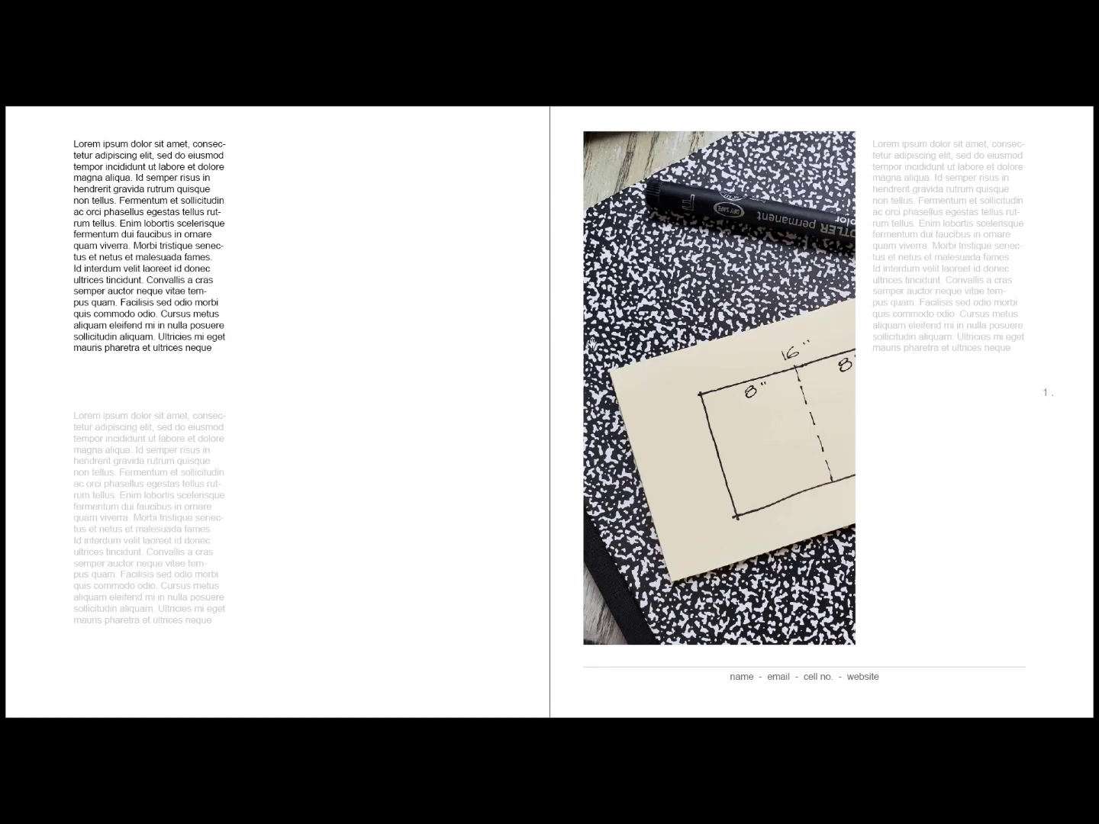
{"action": "key", "text": "Escape"}
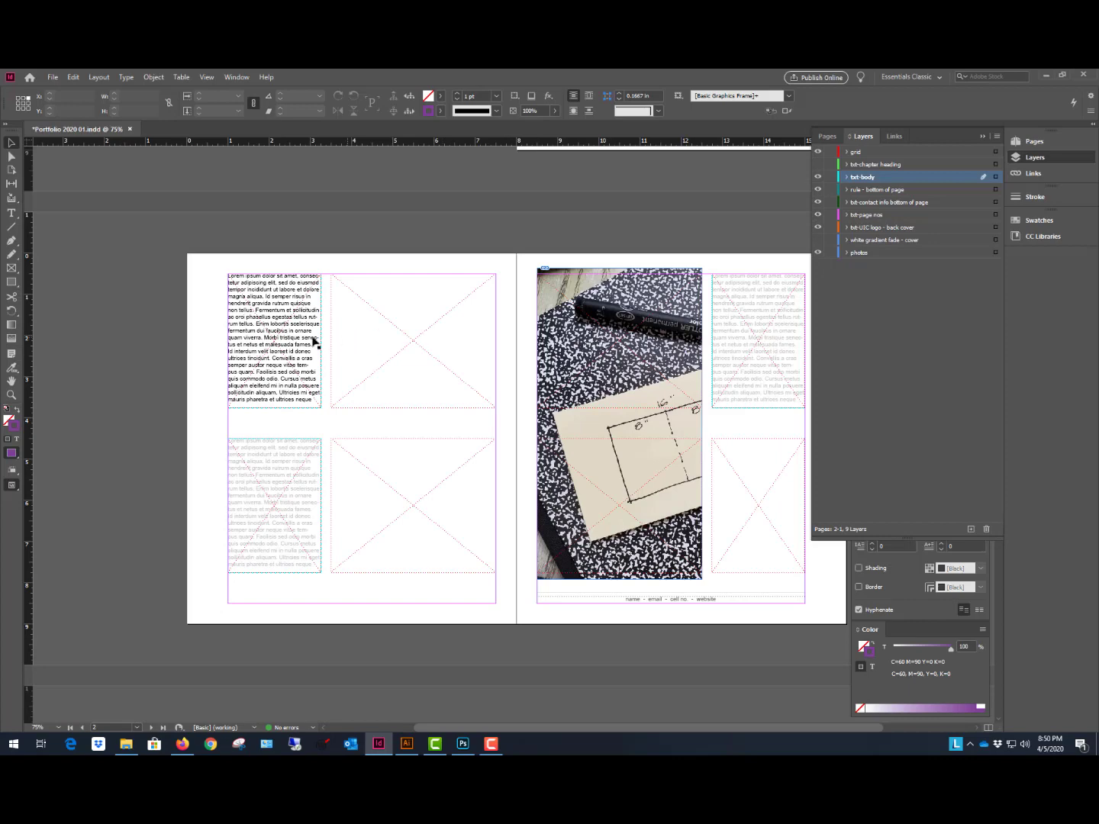
Undo the text frame move and the notebook photo's cropping and repositioning.
{"action": "key", "text": "ctrl+minus"}
{"action": "key", "text": "ctrl+equal"}
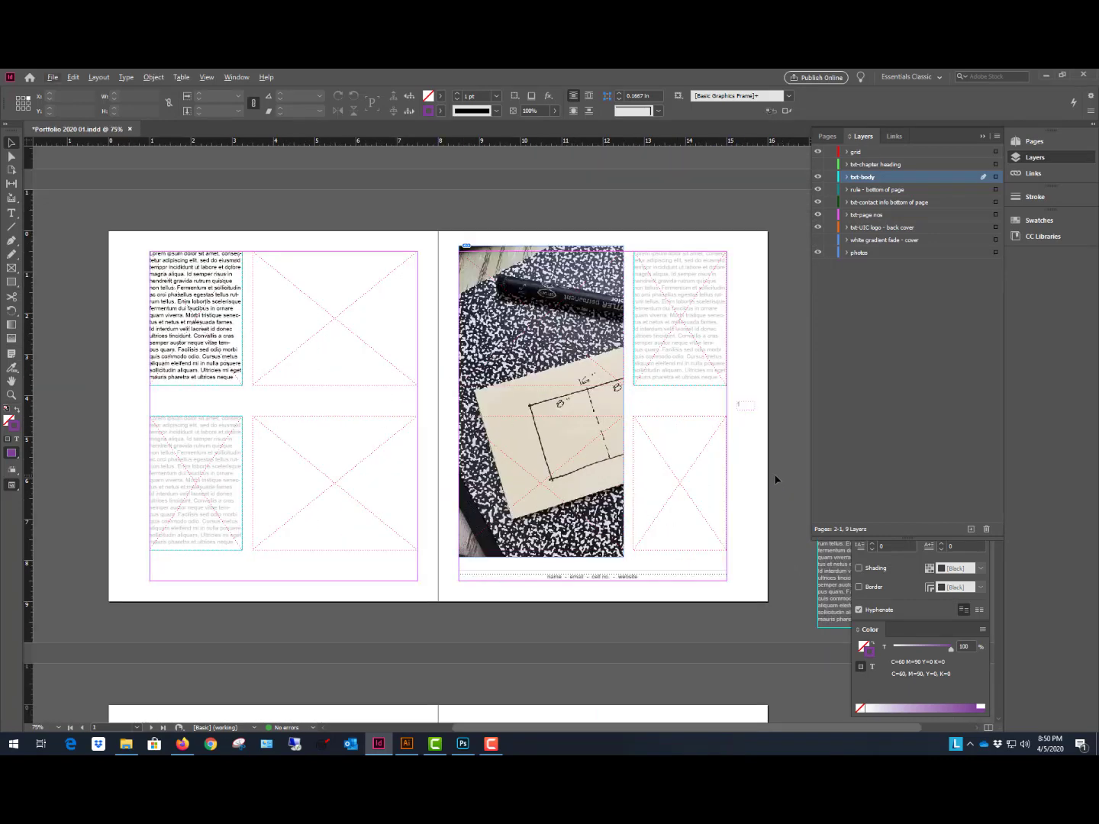
{"action": "key", "text": "ctrl+z"}
{"action": "key", "text": "ctrl+z"}
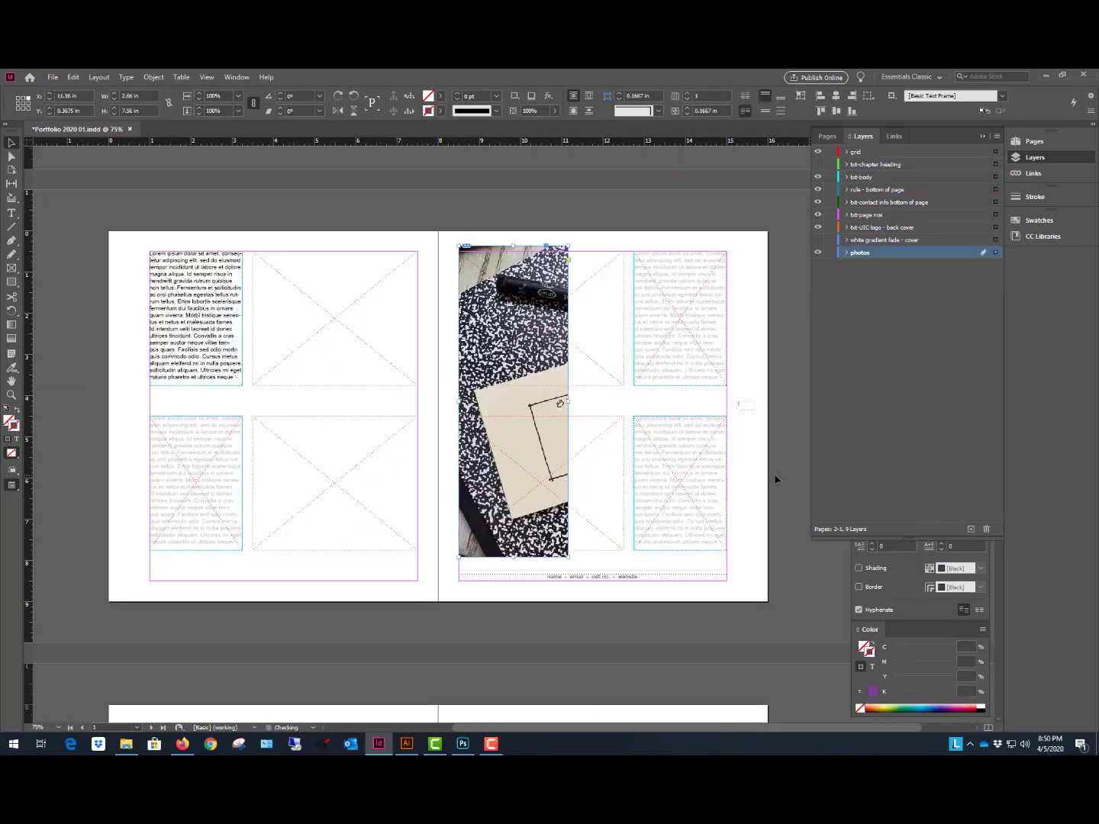
{"action": "key", "text": "ctrl+z"}
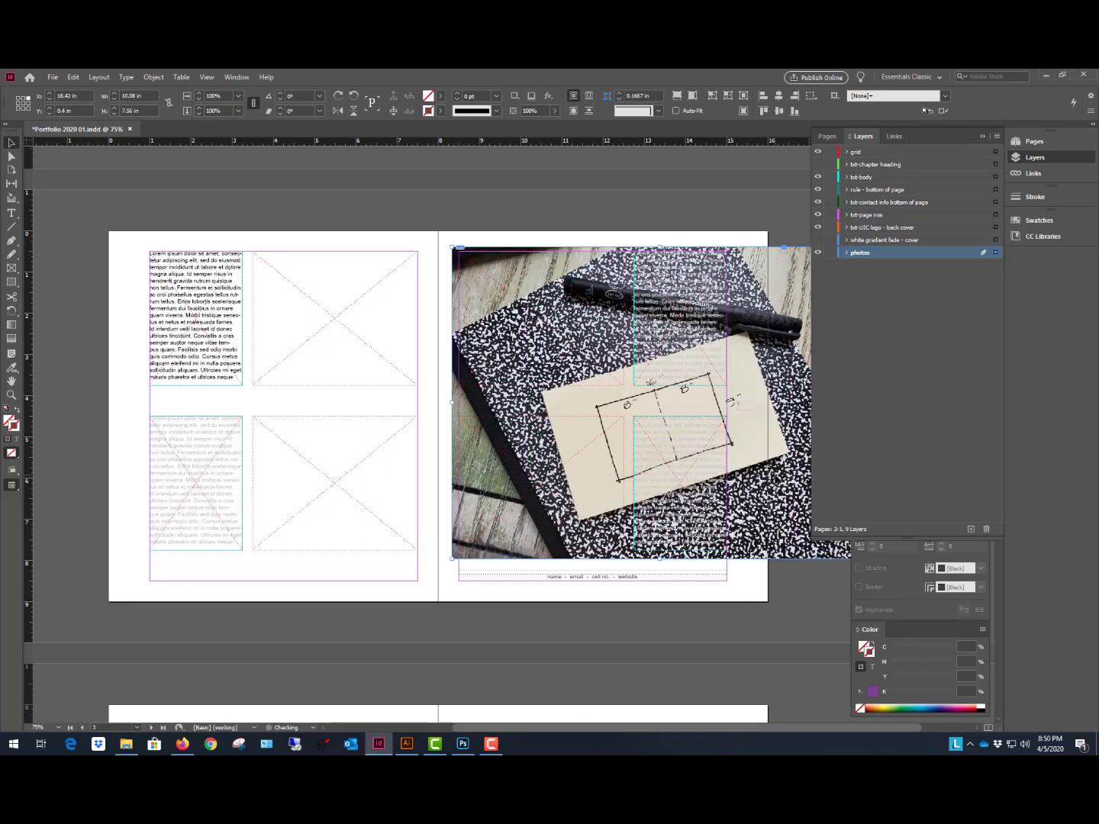
Undo the right-page placement, place the notebook photo across both pages about 9.25 inches wide, and crop it to the upper placeholder row, 3.25 inches high.
{"action": "key", "text": "ctrl+z"}
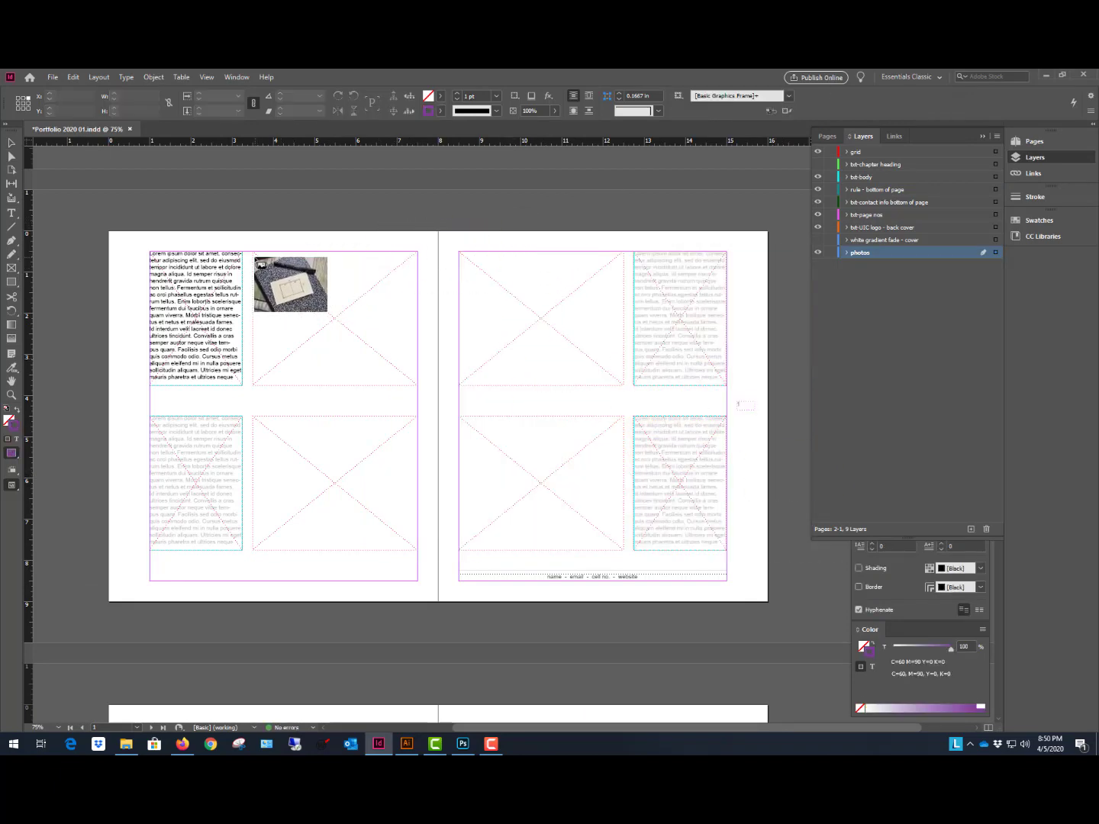
{"action": "left_click_drag", "start_coordinate": [253, 244], "coordinate": [634, 450]}
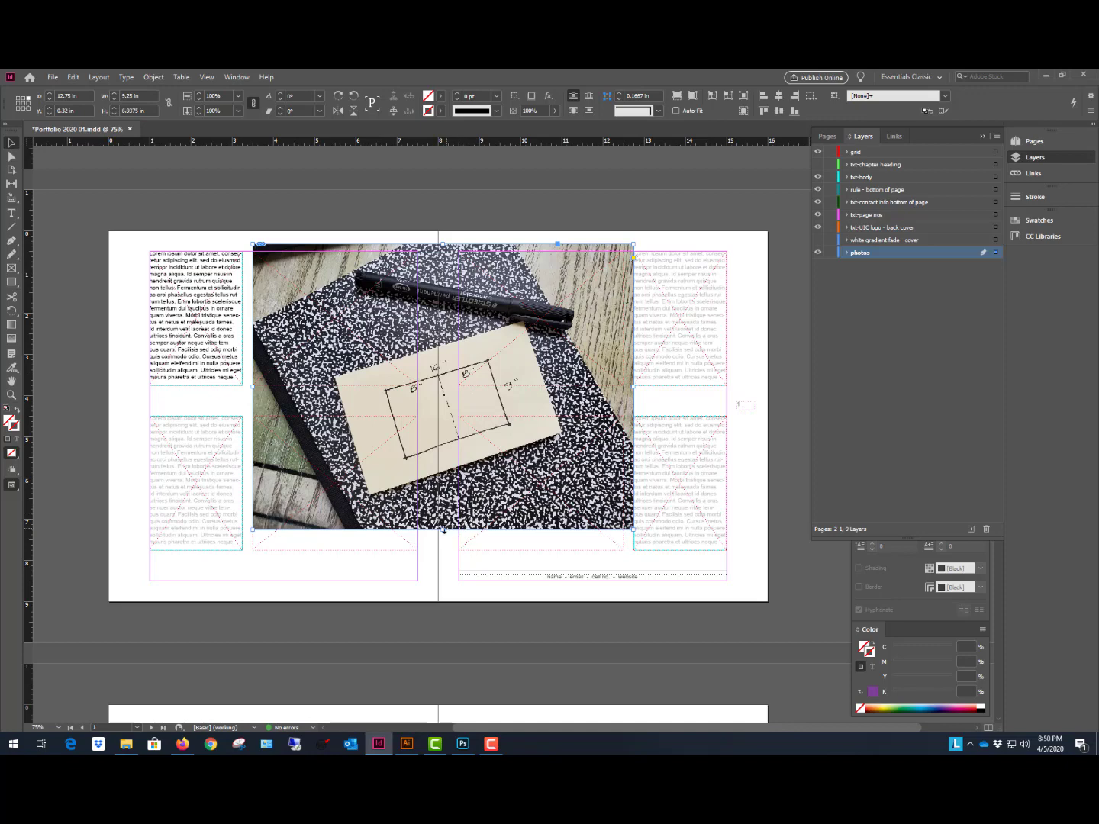
{"action": "left_click_drag", "start_coordinate": [444, 529], "coordinate": [444, 385]}
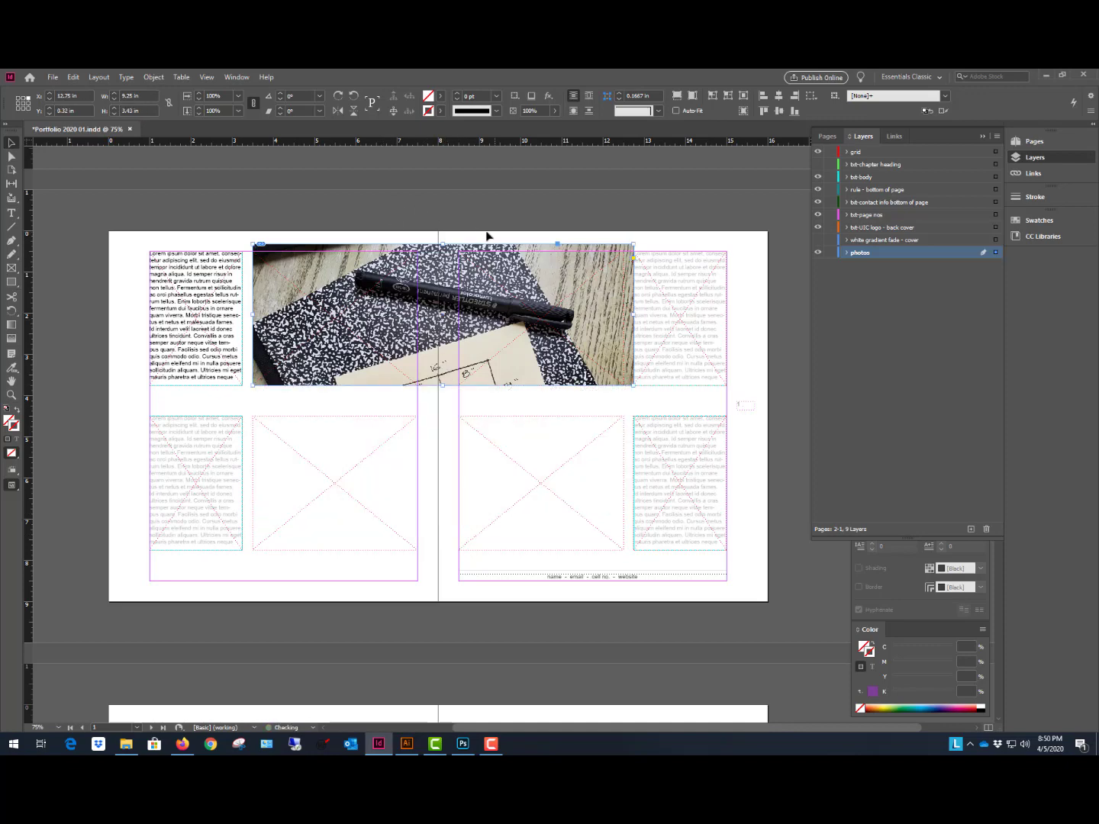
{"action": "left_click_drag", "start_coordinate": [442, 244], "coordinate": [444, 251]}
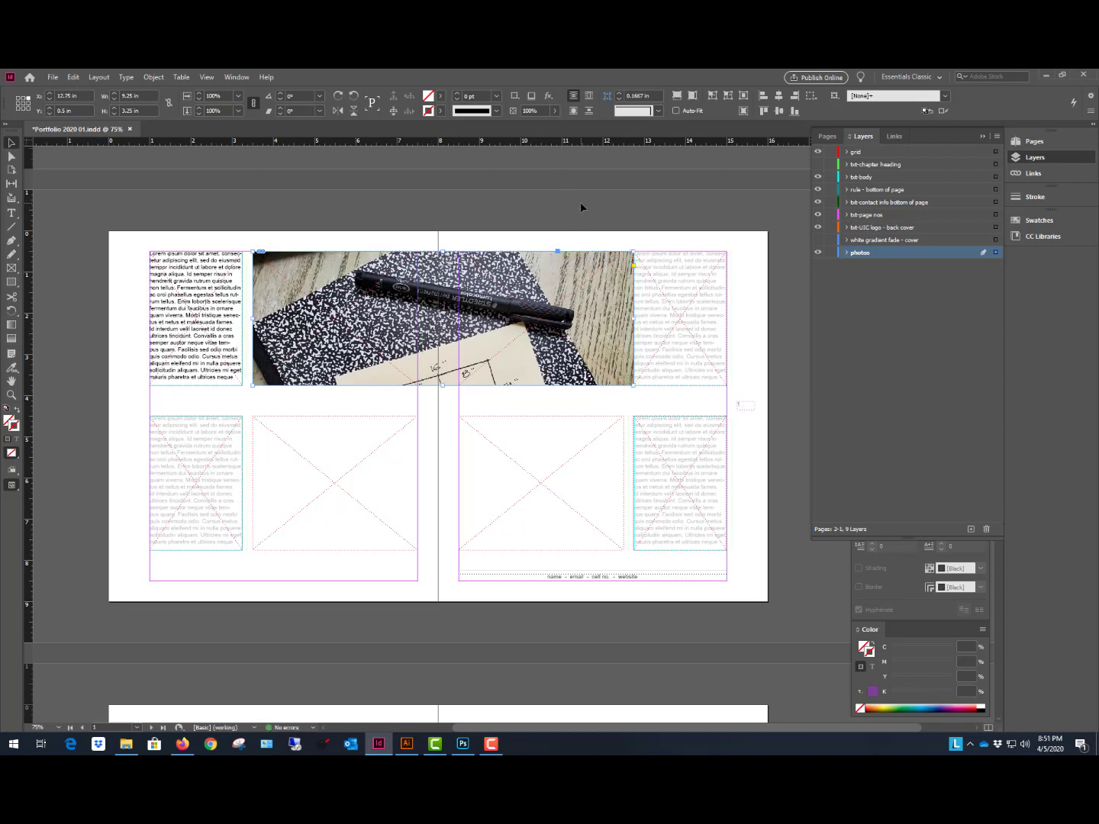
{"action": "left_click", "coordinate": [576, 206]}
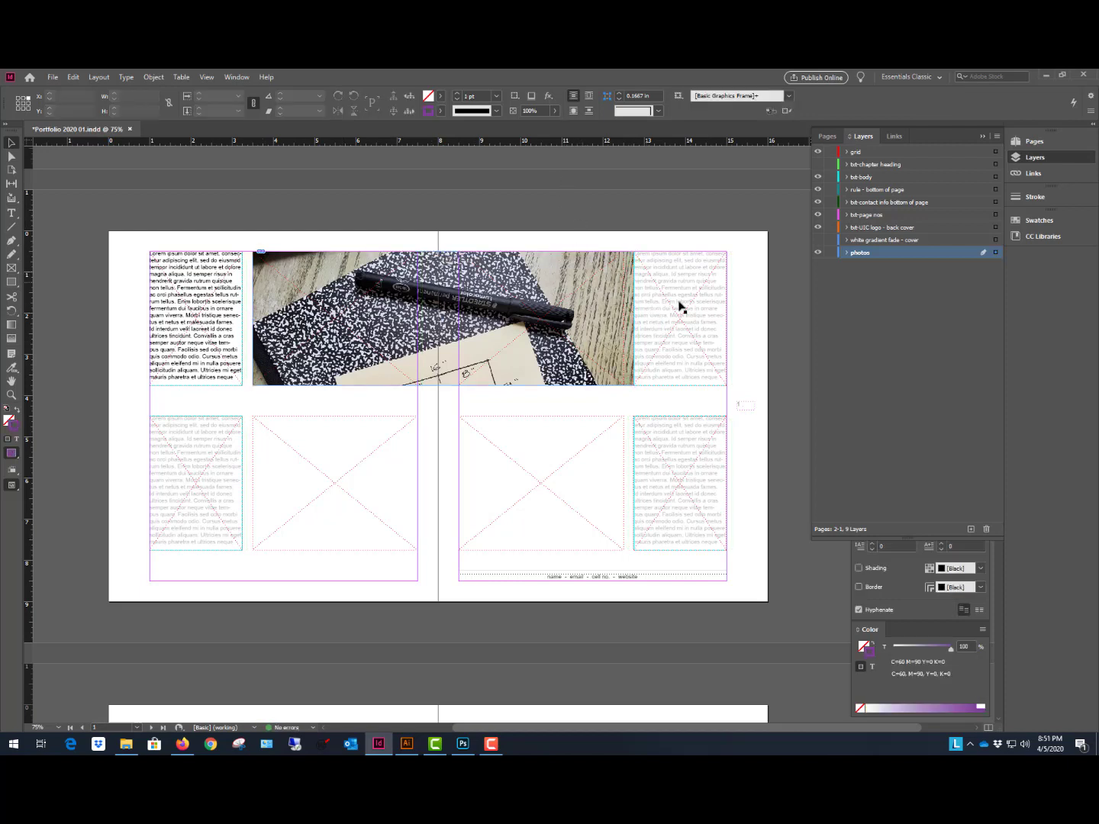
Crop the notebook photo's sides to the outer edges of the upper photo placeholders, 9 inches wide.
{"action": "left_click", "coordinate": [631, 329]}
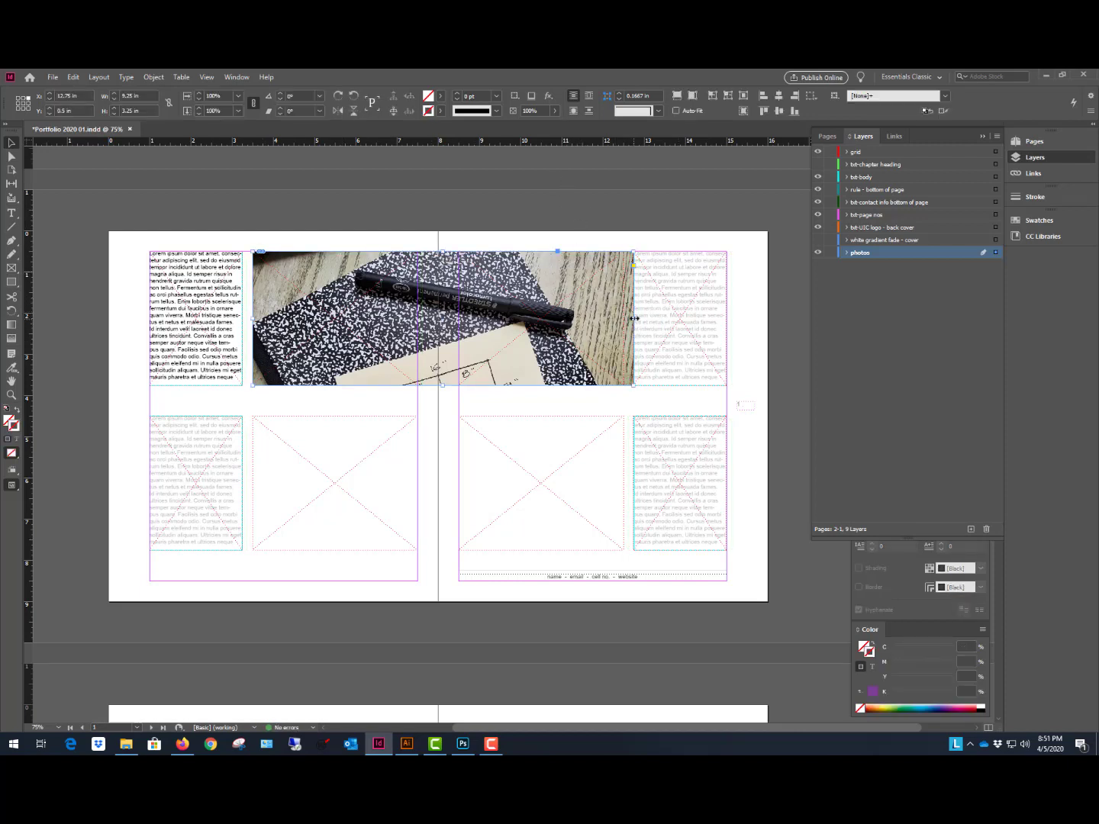
{"action": "left_click_drag", "start_coordinate": [634, 319], "coordinate": [624, 318]}
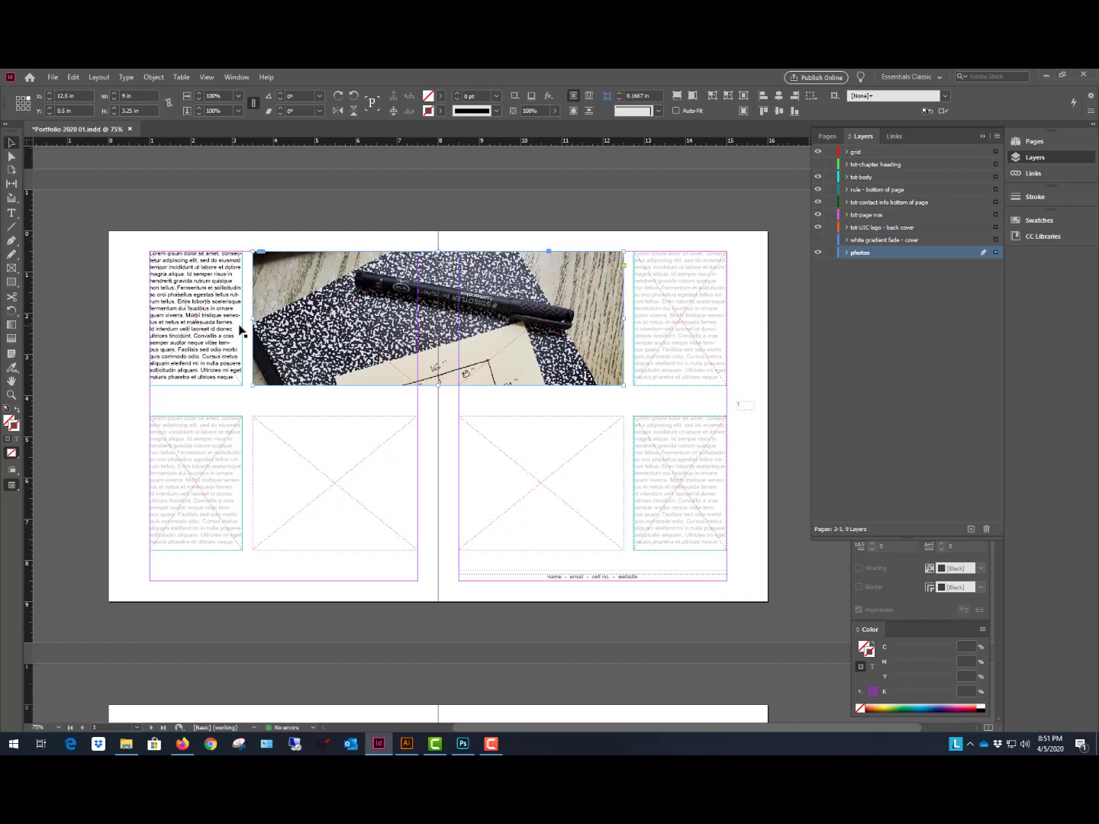
{"action": "mouse_move", "coordinate": [253, 319]}
{"action": "left_mouse_down"}
{"action": "mouse_move", "coordinate": [171, 308]}
{"action": "mouse_move", "coordinate": [296, 324]}
{"action": "mouse_move", "coordinate": [252, 319]}
{"action": "left_mouse_up"}
Extend the photo frame down over the lower placeholders to 7.25 inches high and enlarge the image inside to about 11.5 by 8.62 inches.
{"action": "left_click_drag", "start_coordinate": [438, 386], "coordinate": [468, 550]}
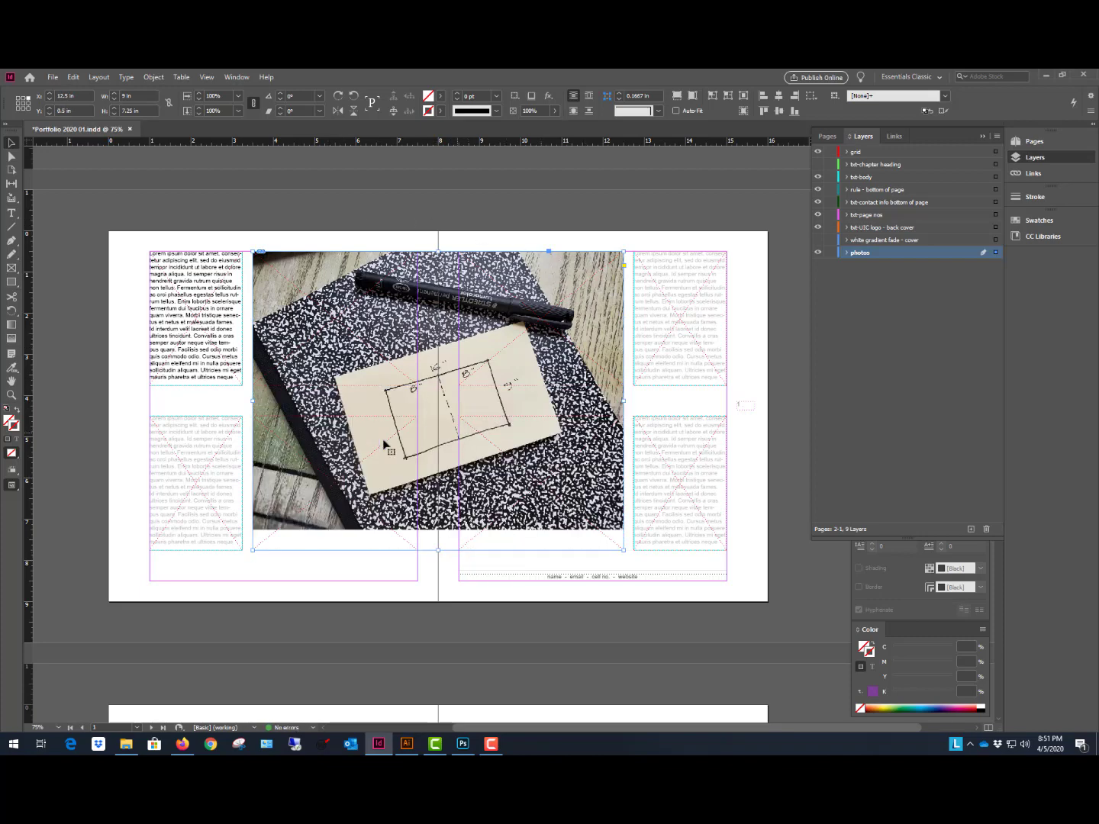
{"action": "double_click", "coordinate": [358, 504]}
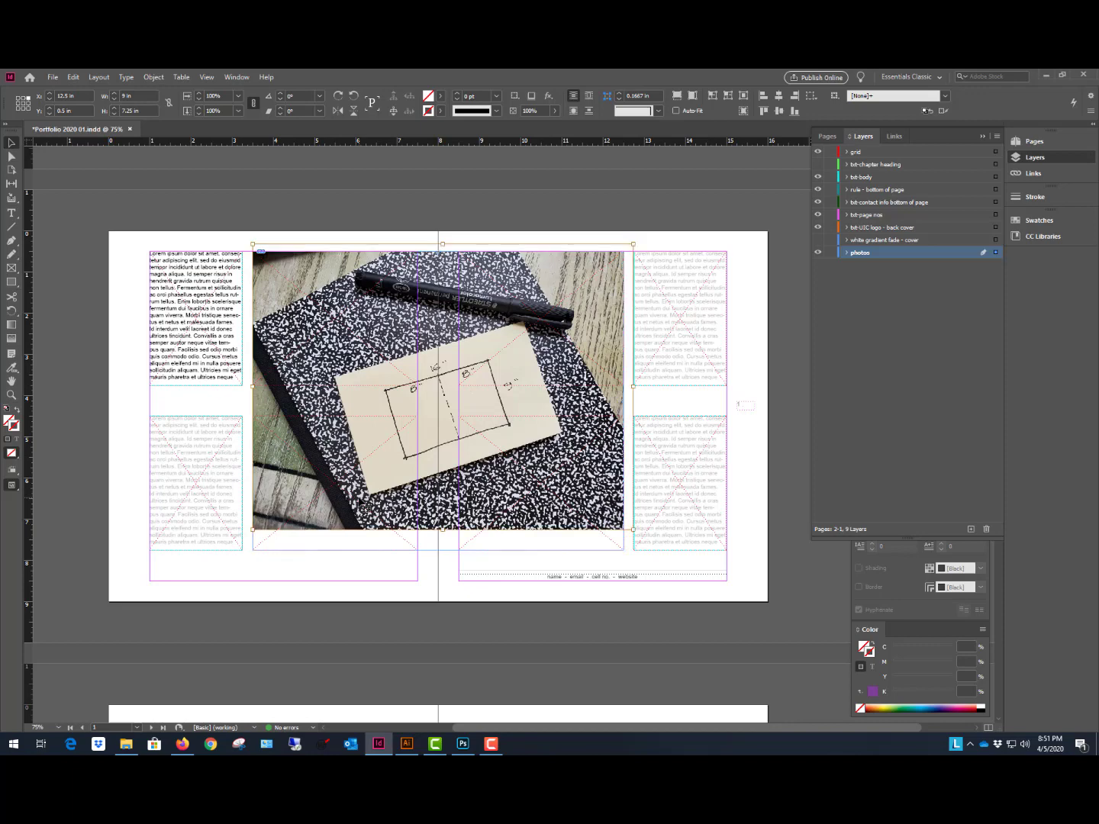
{"action": "left_click_drag", "start_coordinate": [636, 528], "coordinate": [678, 566]}
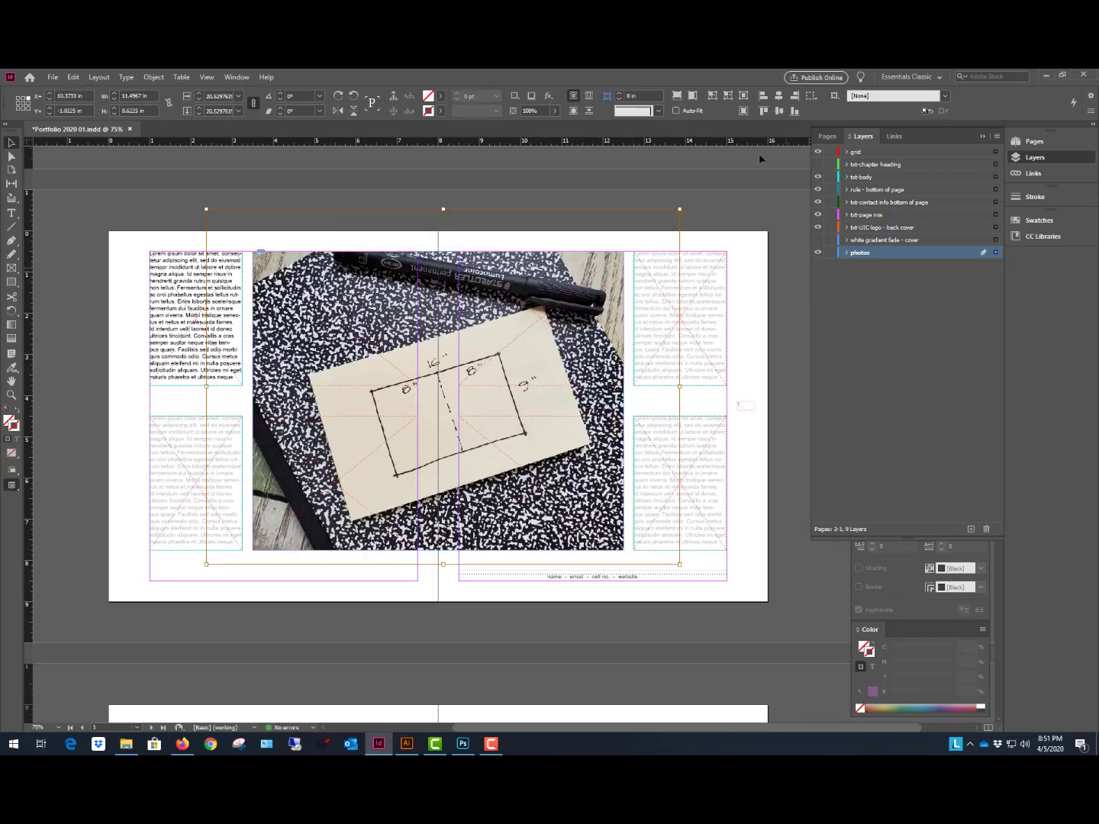
Preview the spread with the large notebook photo in presentation mode, then return to the normal layout view.
{"action": "left_click", "coordinate": [747, 215]}
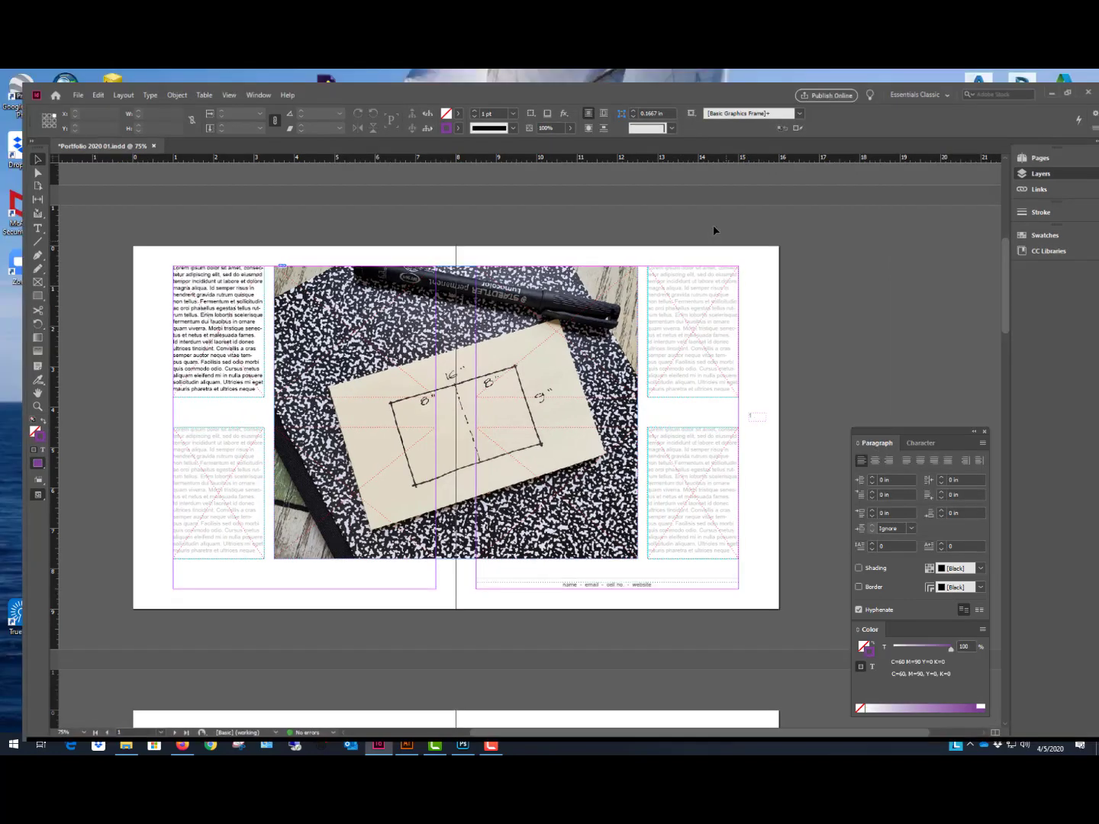
{"action": "key", "text": "shift+w"}
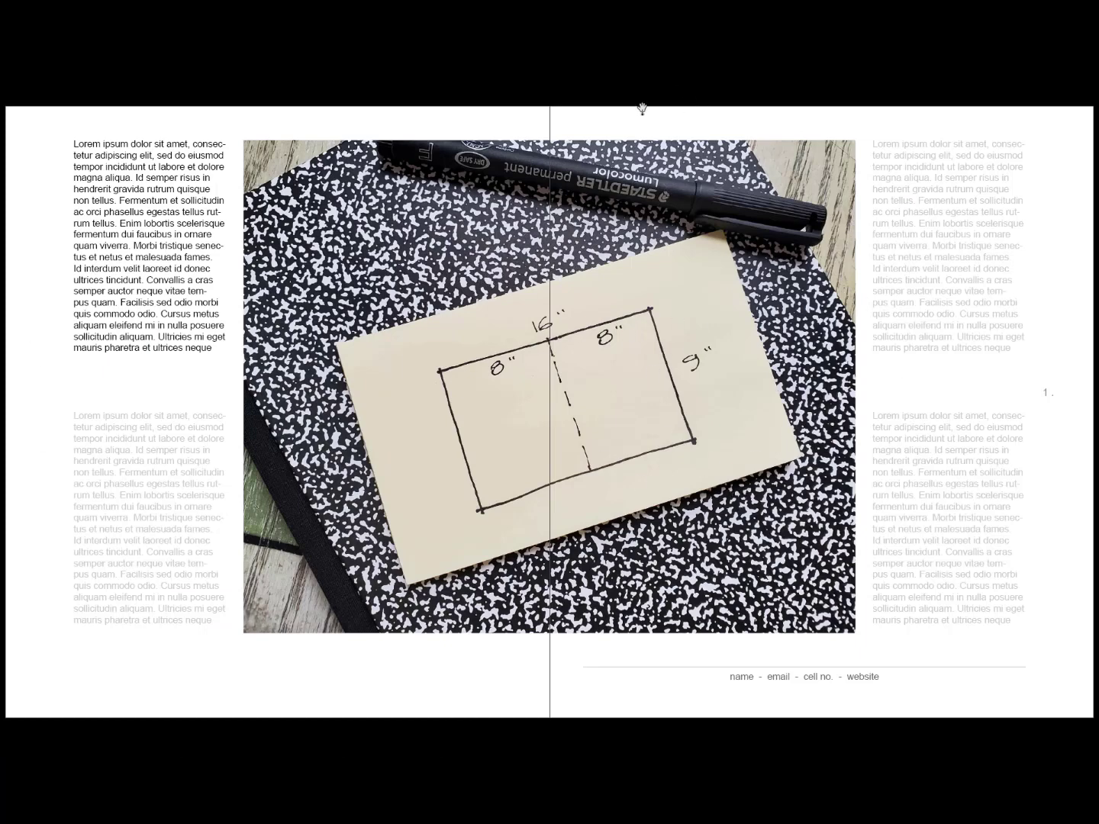
{"action": "key", "text": "Escape"}
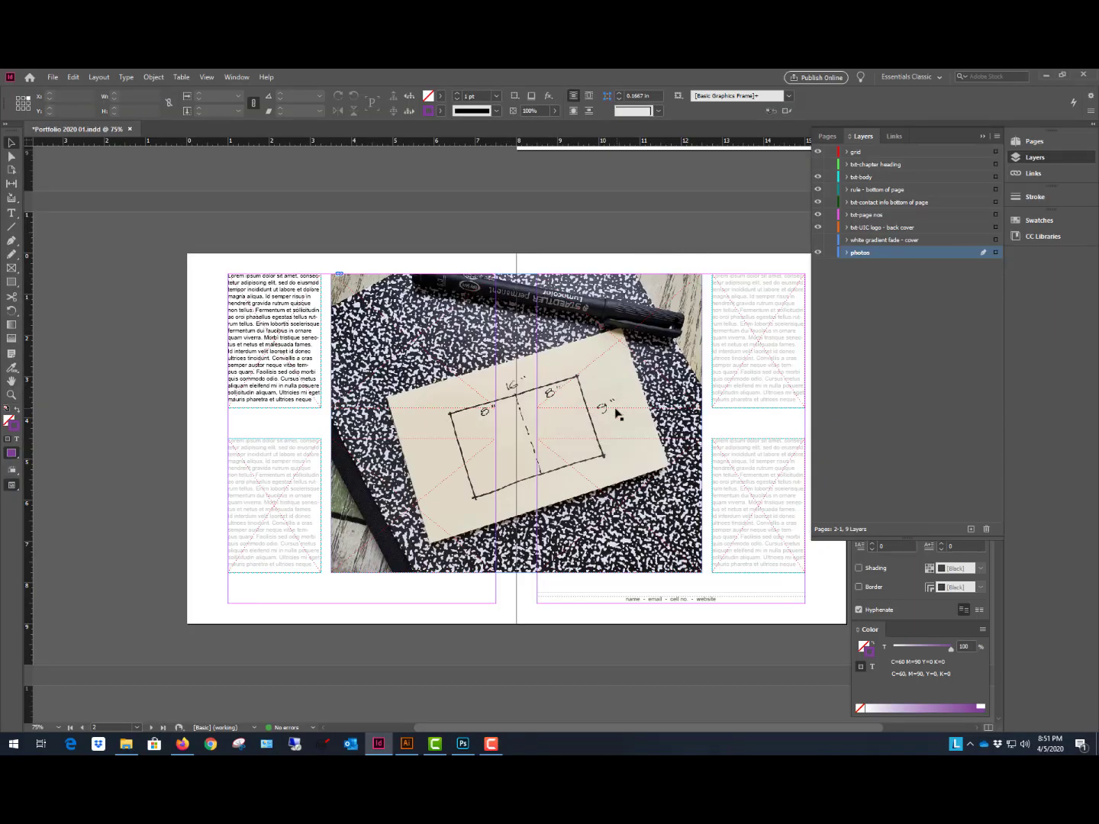
{"action": "left_click_drag", "start_coordinate": [466, 730], "coordinate": [511, 731]}
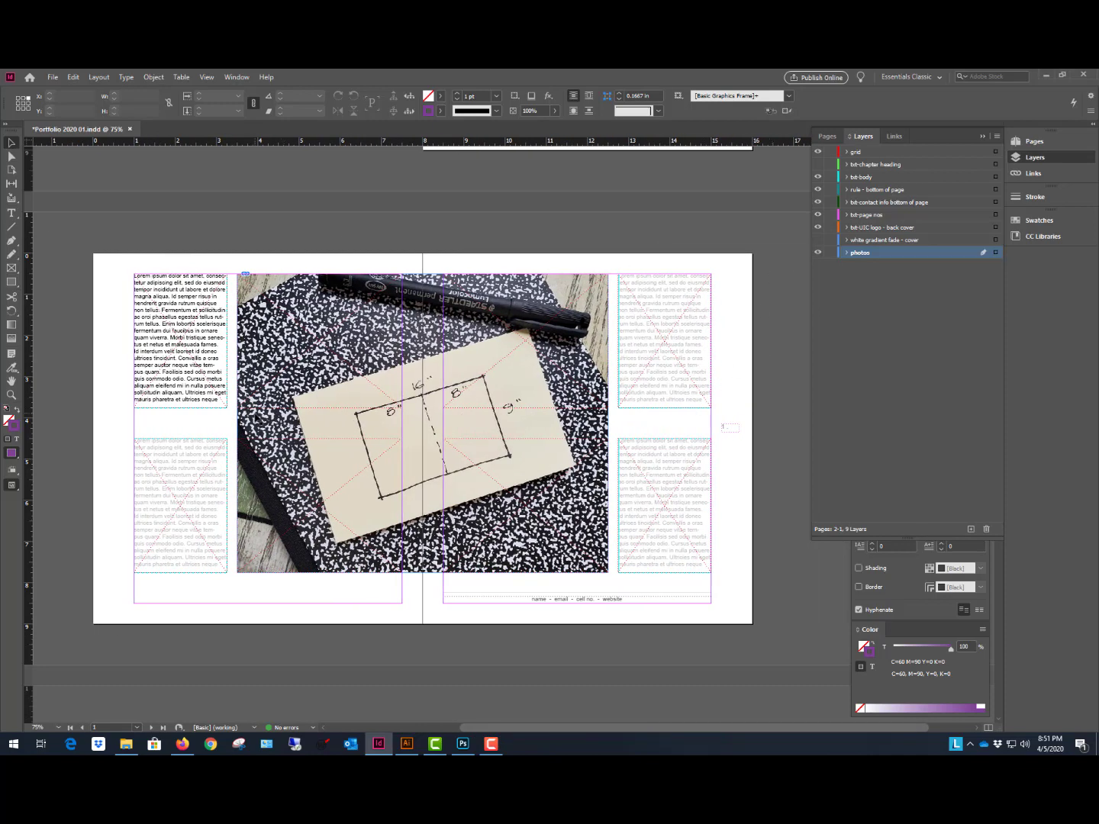
Undo the notebook photo's scaling, cropping and placement, and the hiding of the txt-chapter heading layer.
{"action": "key", "text": "ctrl+z"}
{"action": "key", "text": "ctrl+z"}
{"action": "key", "text": "ctrl+z"}
{"action": "key", "text": "ctrl+z"}
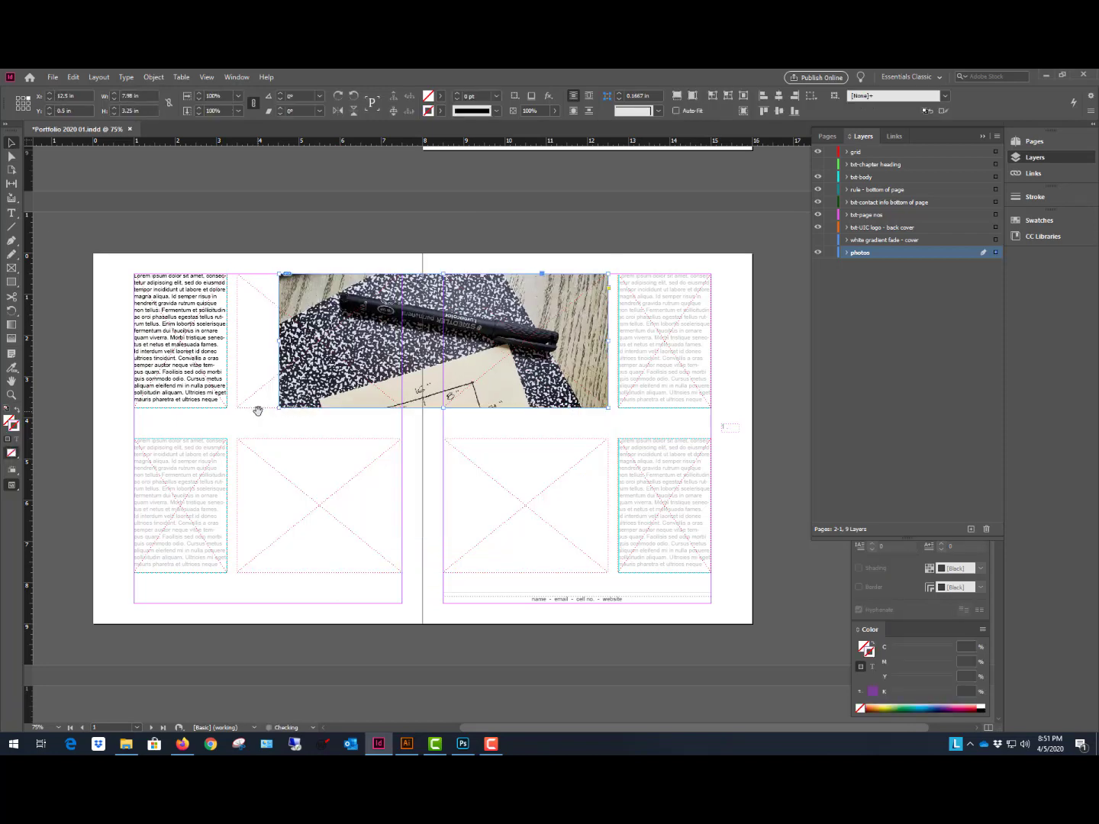
{"action": "key", "text": "ctrl+z"}
{"action": "key", "text": "ctrl+z"}
{"action": "key", "text": "ctrl+z"}
{"action": "key", "text": "ctrl+z"}
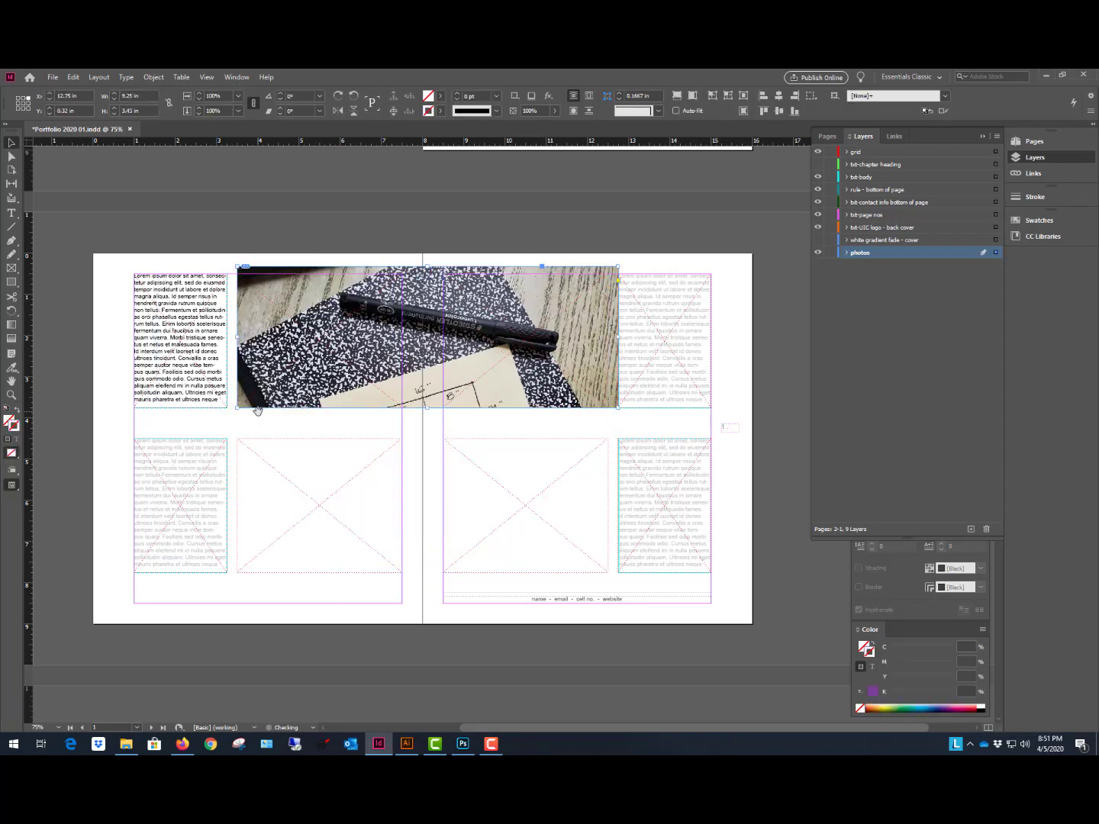
{"action": "key", "text": "ctrl+z"}
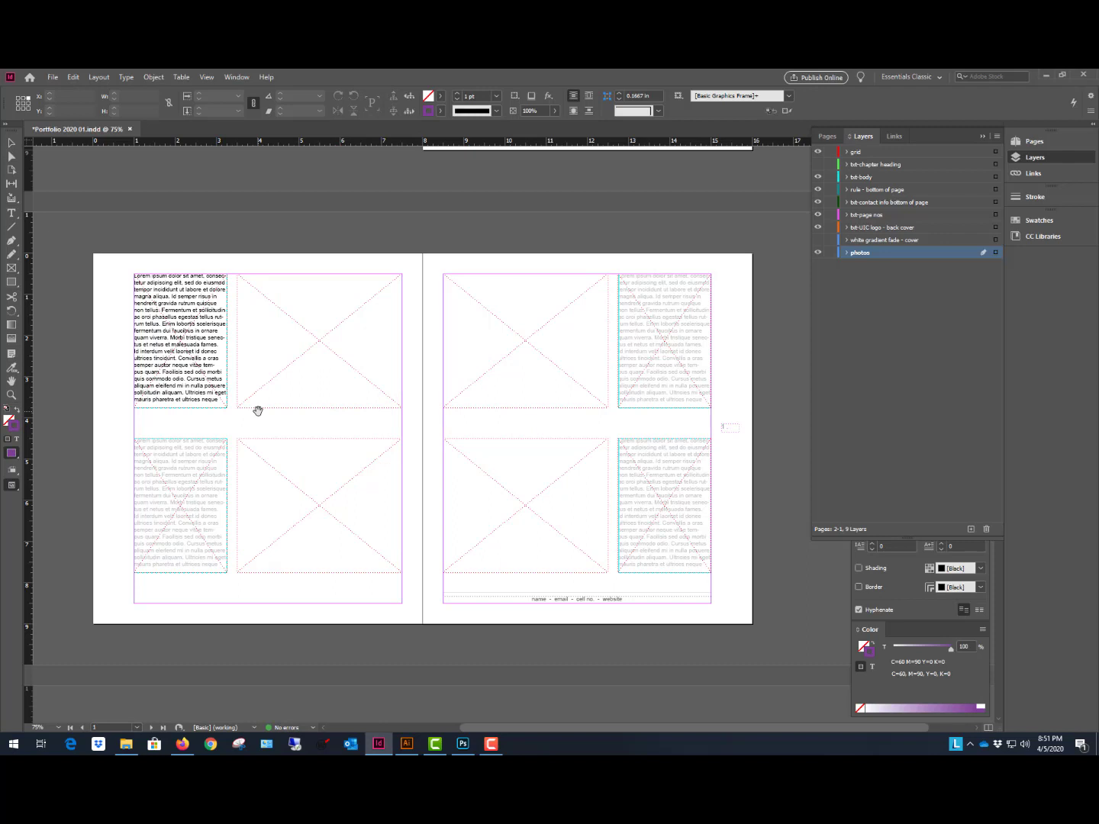
{"action": "key", "text": "v"}
{"action": "key", "text": "ctrl+z"}
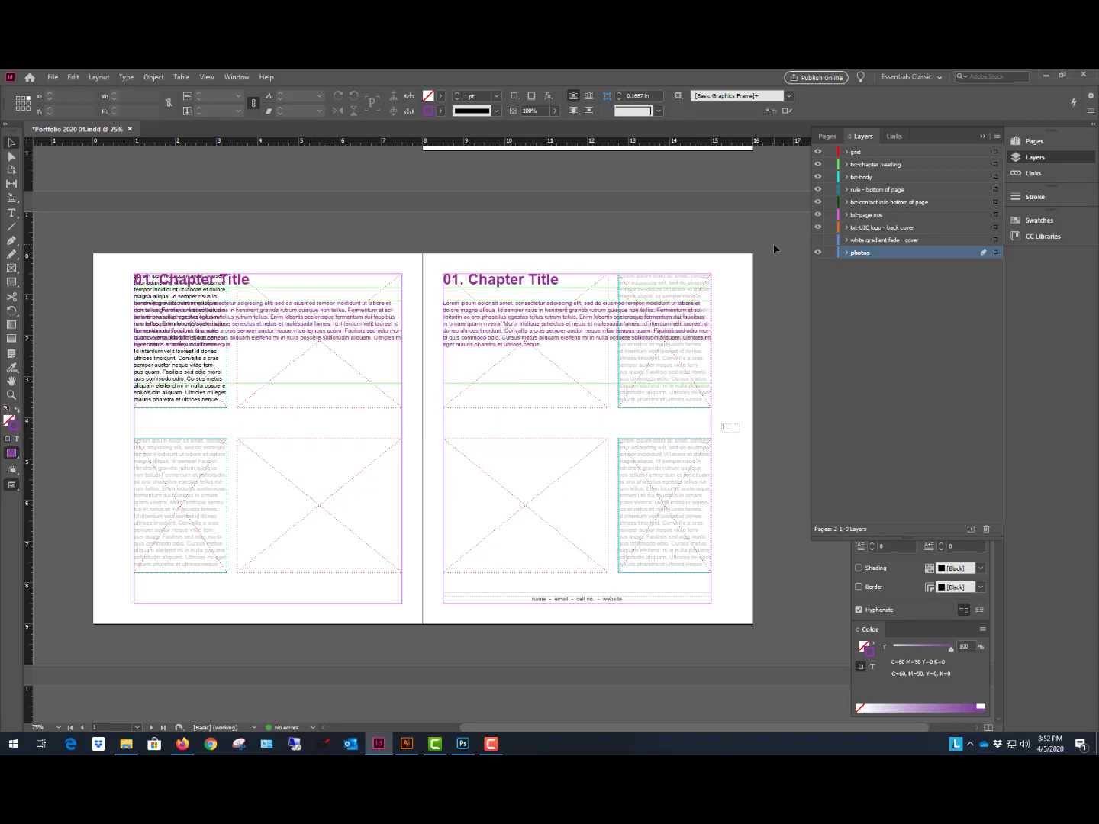
Look over the cover page and the chapter spreads with all their placeholder text and photo frames.
{"action": "scroll", "coordinate": [706, 275], "scroll_direction": "up", "scroll_amount": 5}
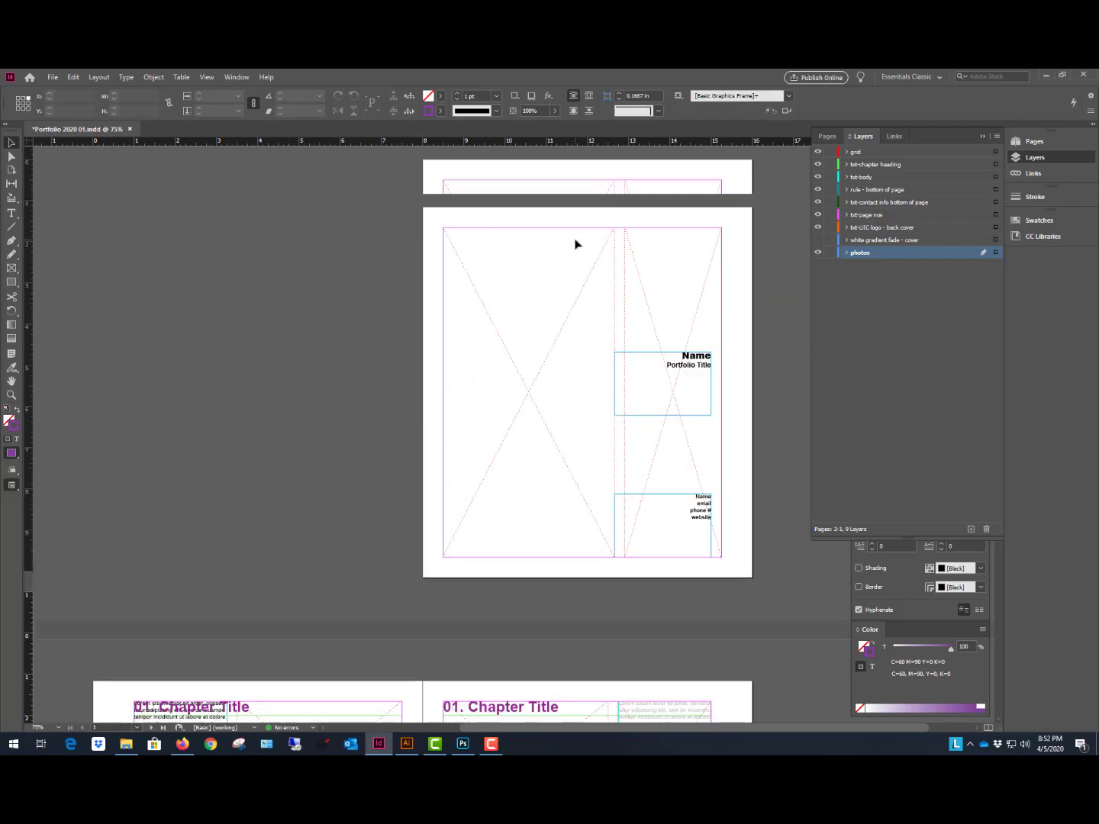
{"action": "scroll", "coordinate": [574, 243], "scroll_direction": "down", "scroll_amount": 5}
{"action": "scroll", "coordinate": [607, 284], "scroll_direction": "up", "scroll_amount": 1}
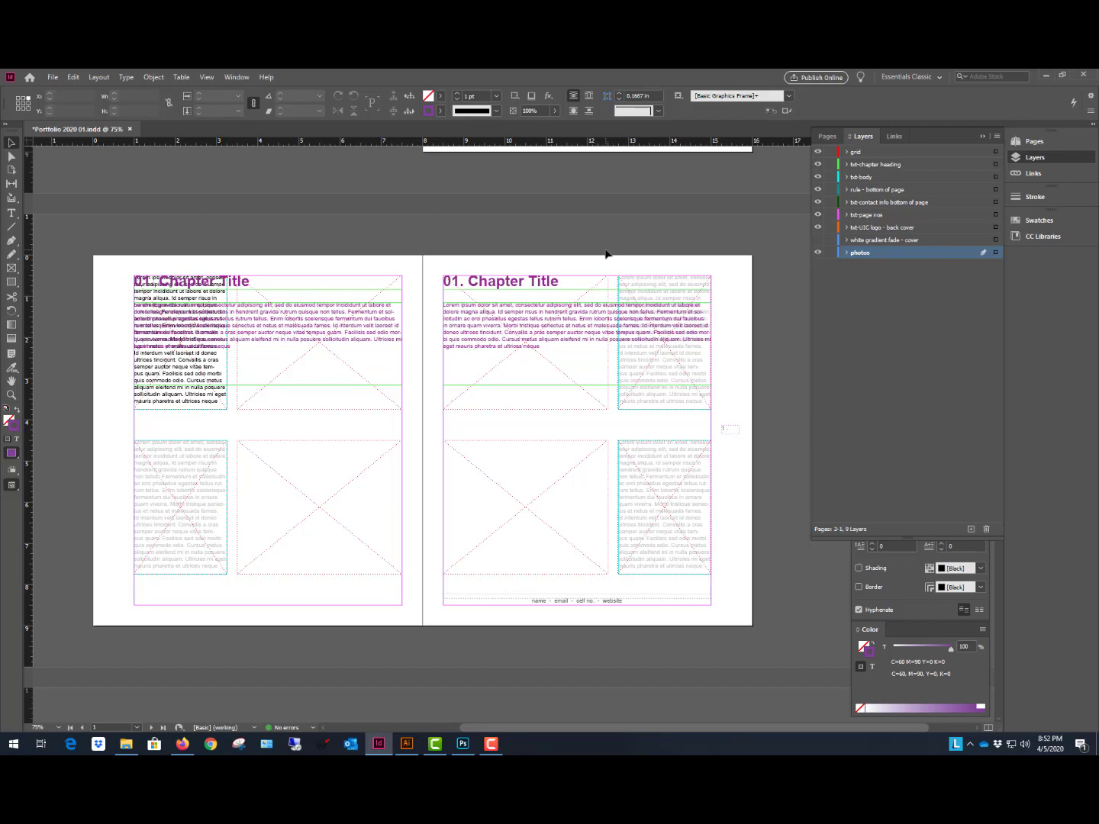
{"action": "scroll", "coordinate": [604, 273], "scroll_direction": "down", "scroll_amount": 5}
{"action": "scroll", "coordinate": [598, 297], "scroll_direction": "up", "scroll_amount": 1}
{"action": "scroll", "coordinate": [590, 320], "scroll_direction": "down", "scroll_amount": 5}
{"action": "scroll", "coordinate": [549, 232], "scroll_direction": "down", "scroll_amount": 1}
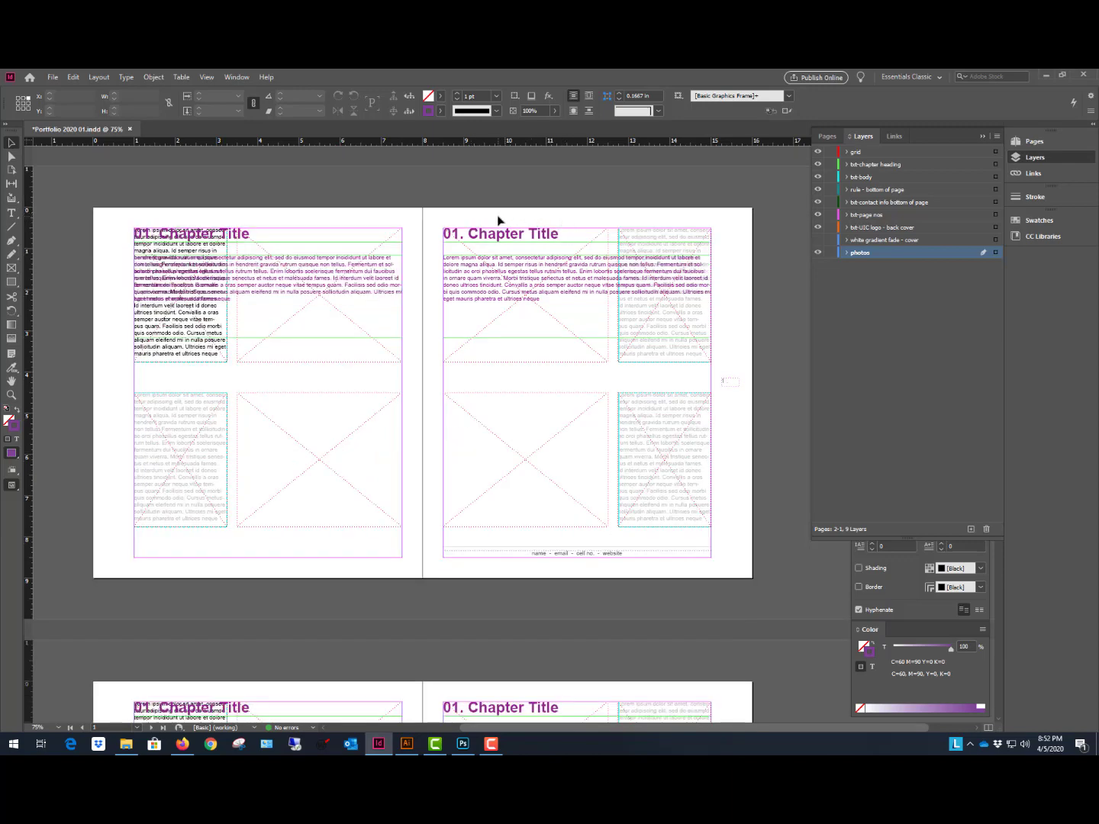
{"action": "scroll", "coordinate": [638, 278], "scroll_direction": "up", "scroll_amount": 1}
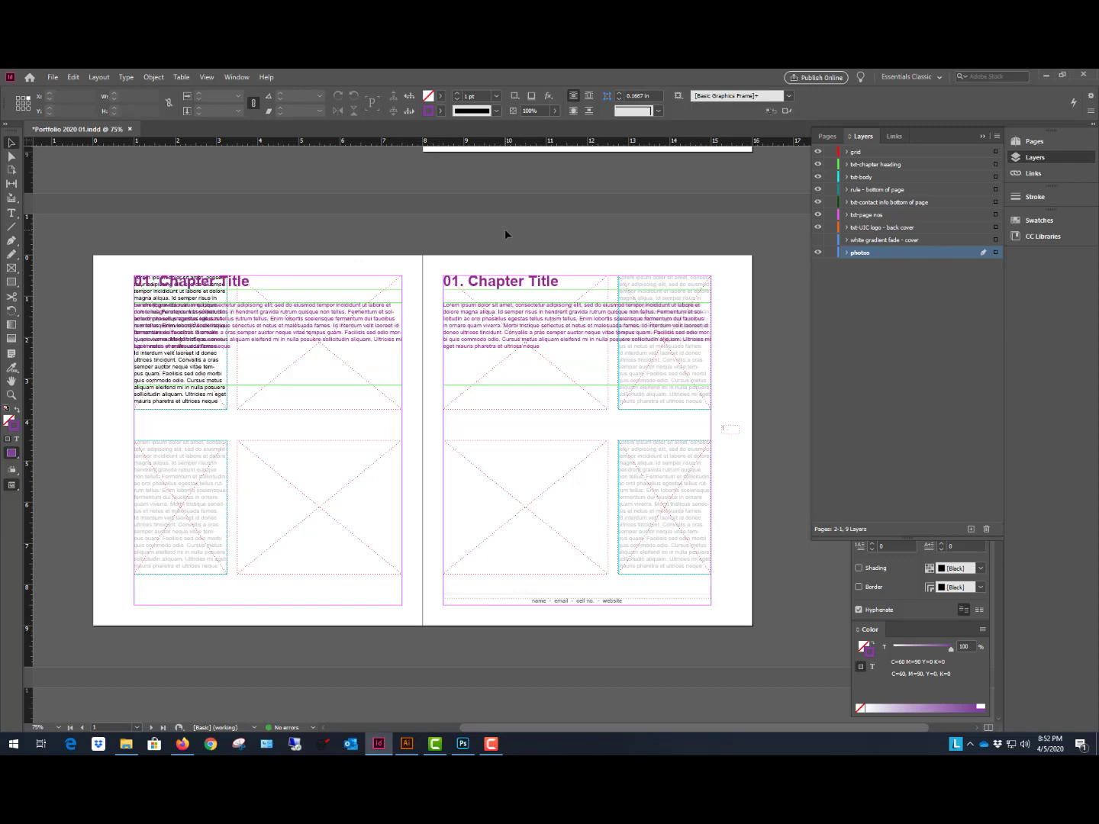
{"action": "scroll", "coordinate": [494, 228], "scroll_direction": "down", "scroll_amount": 2}
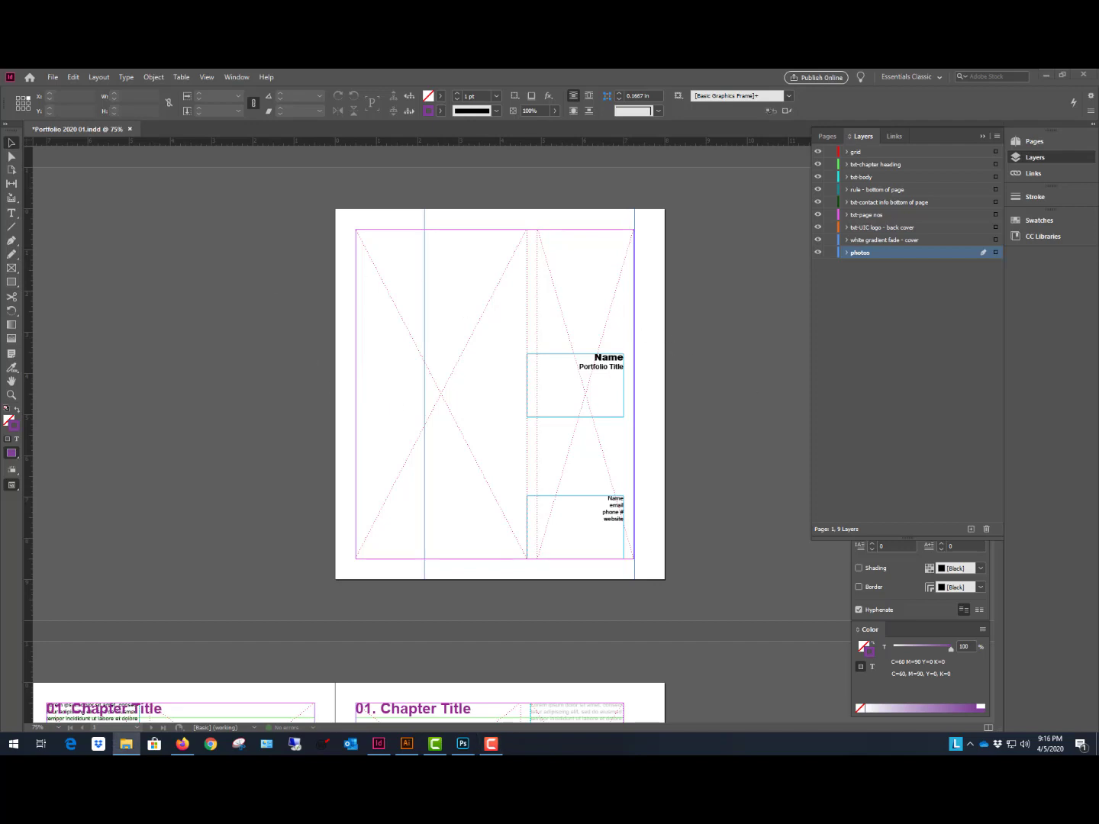
Place the site plan photo on the cover, about 14.76 by 8.3 inches, and align its upper-left corner with the margin corner.
{"action": "left_click_drag", "start_coordinate": [1, 363], "coordinate": [261, 346]}
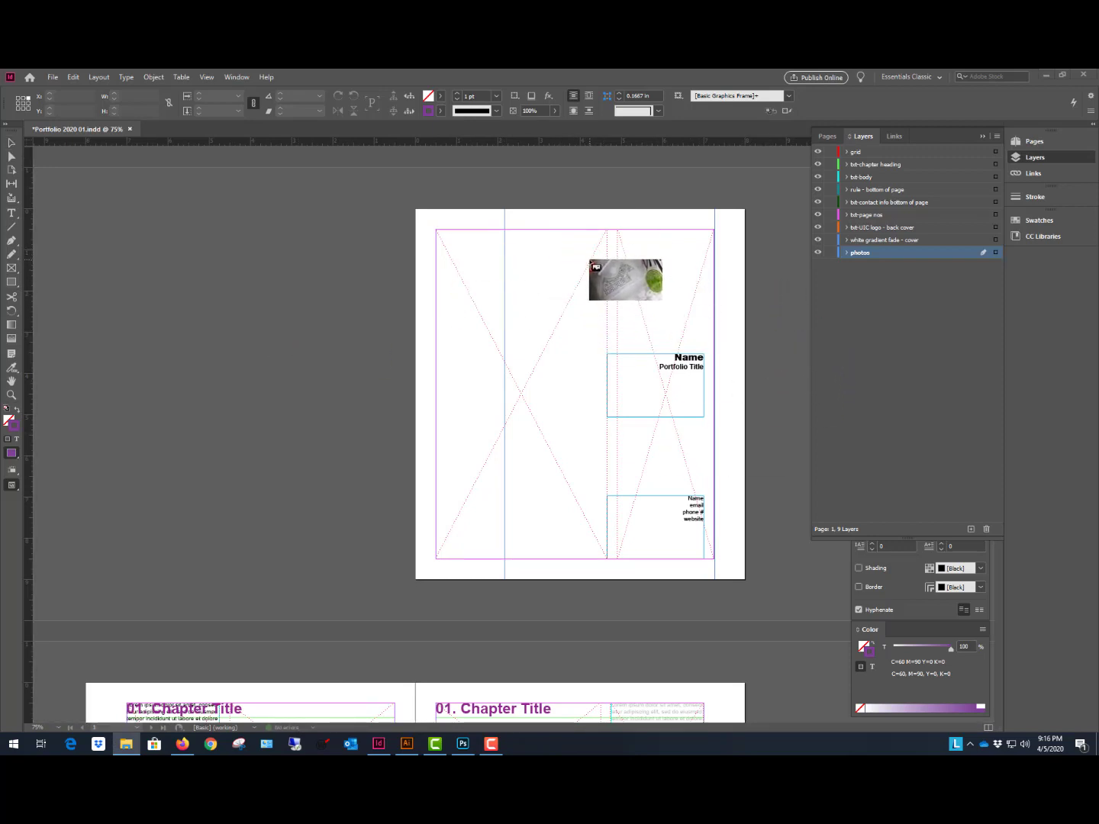
{"action": "left_click_drag", "start_coordinate": [298, 265], "coordinate": [626, 608]}
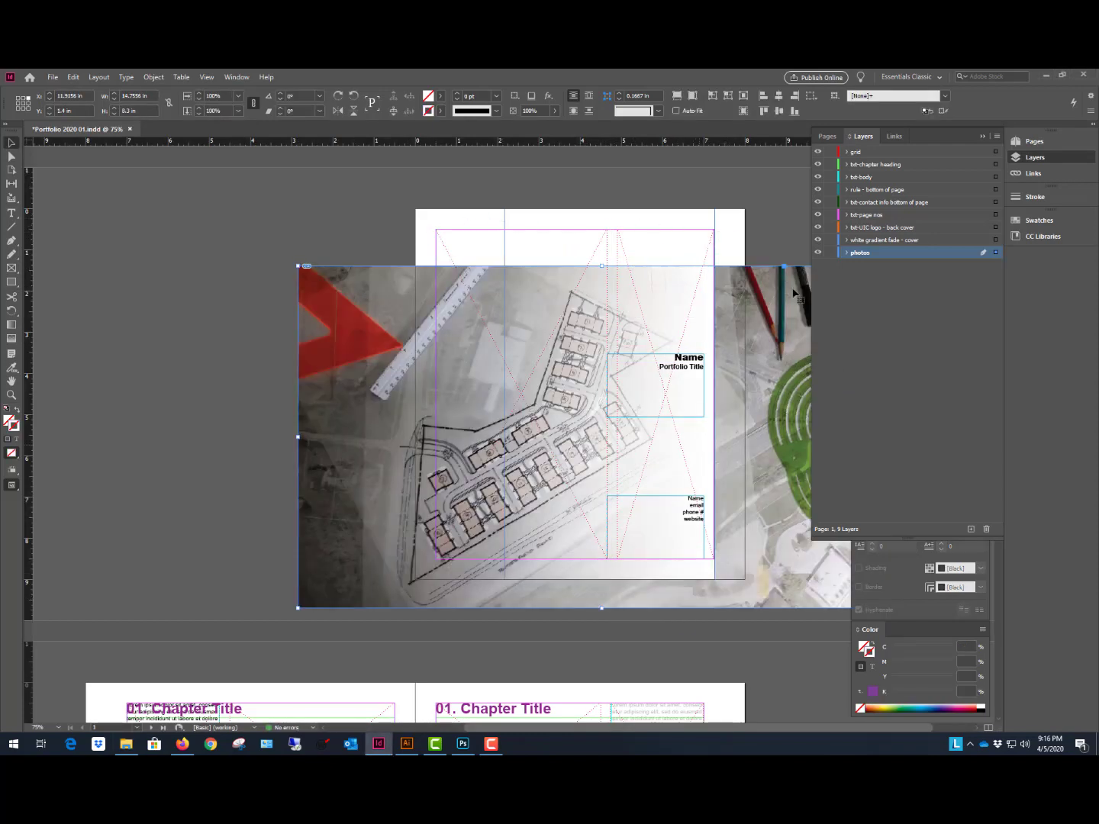
{"action": "left_click_drag", "start_coordinate": [339, 292], "coordinate": [476, 254]}
{"action": "left_click_drag", "start_coordinate": [502, 729], "coordinate": [562, 732]}
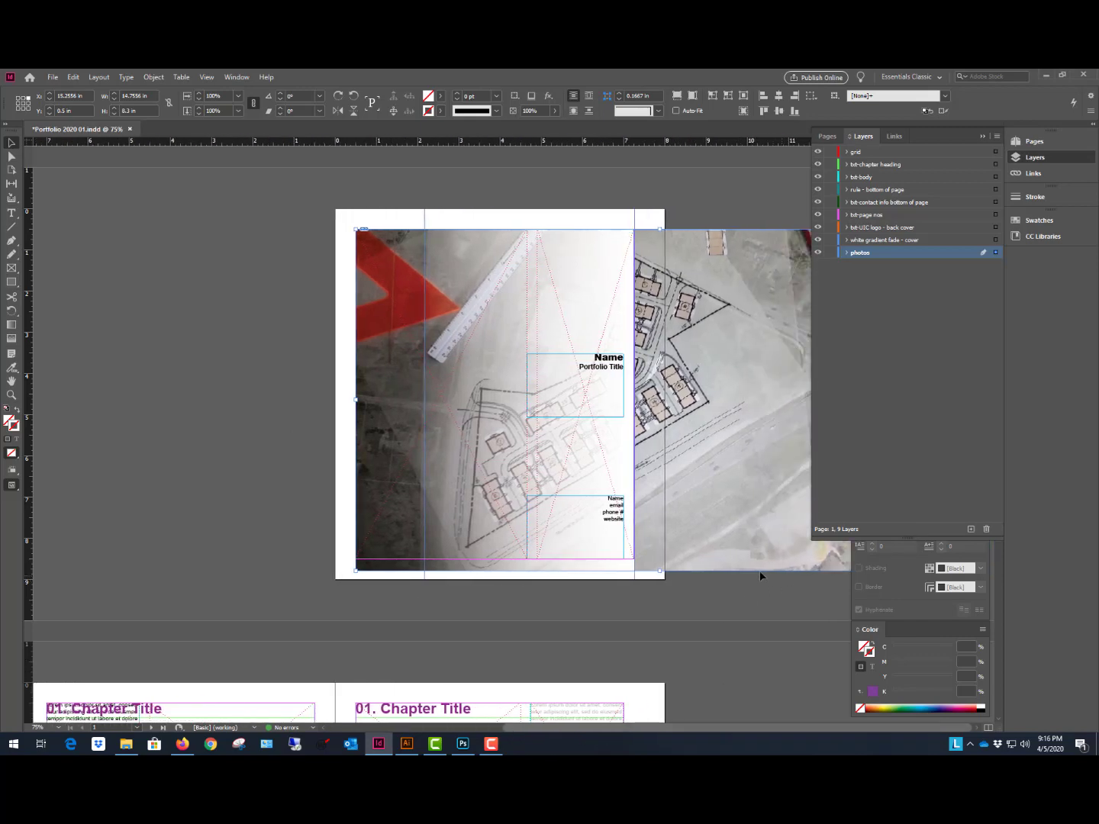
Crop the right side of the cover photo to the page edge, making its frame 7.5 inches wide.
{"action": "key", "text": "ctrl+minus"}
{"action": "key", "text": "ctrl+minus"}
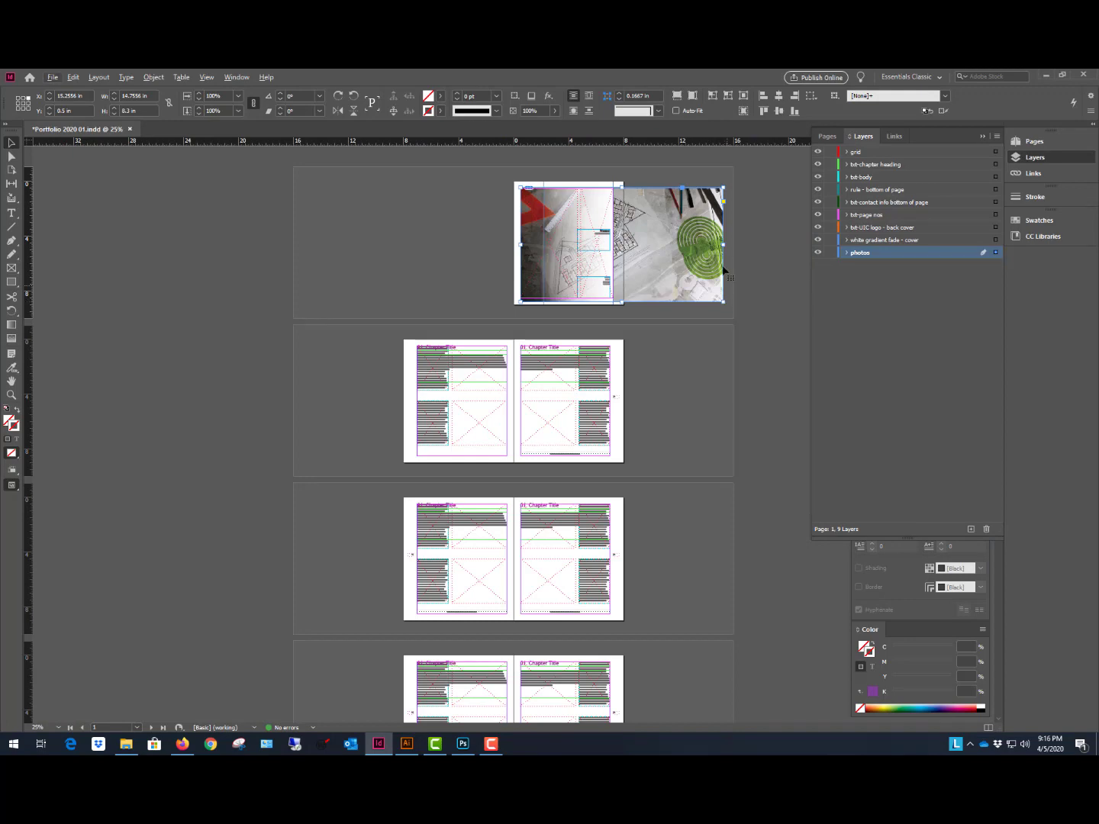
{"action": "left_click_drag", "start_coordinate": [722, 245], "coordinate": [623, 257]}
{"action": "key", "text": "ctrl+equal"}
{"action": "key", "text": "ctrl+equal"}
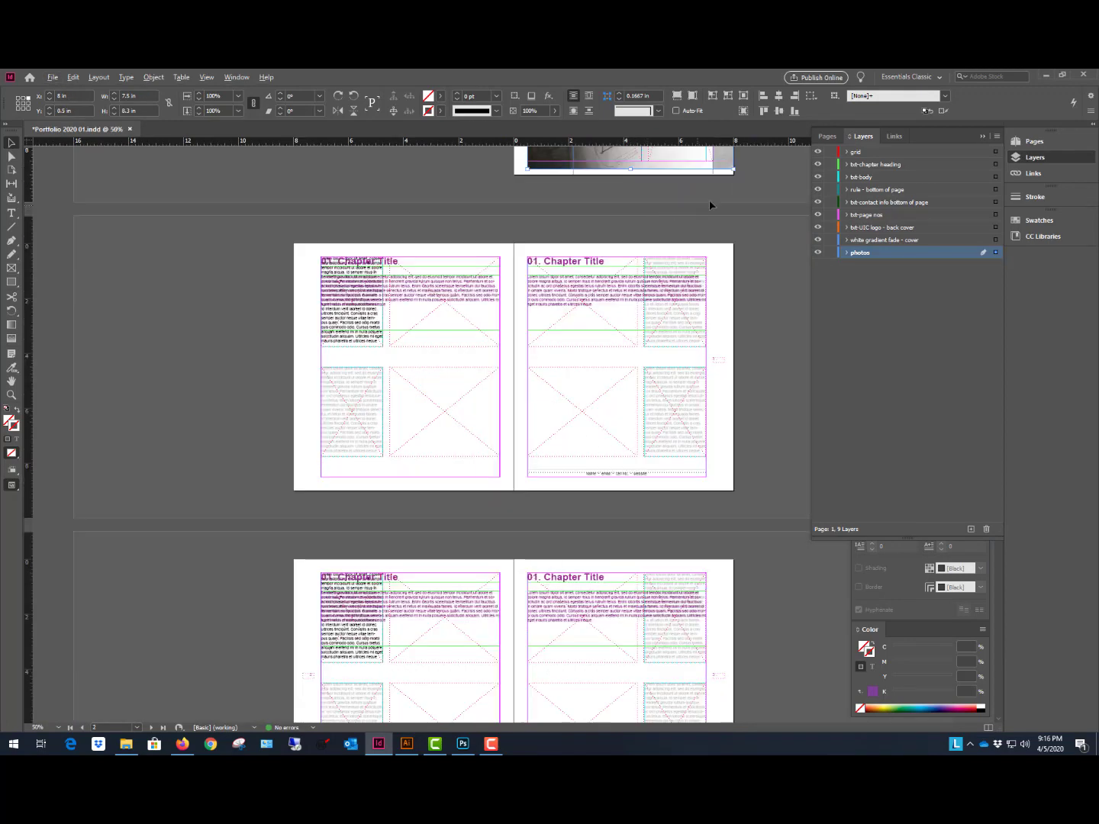
{"action": "scroll", "coordinate": [737, 221], "scroll_direction": "up", "scroll_amount": 2}
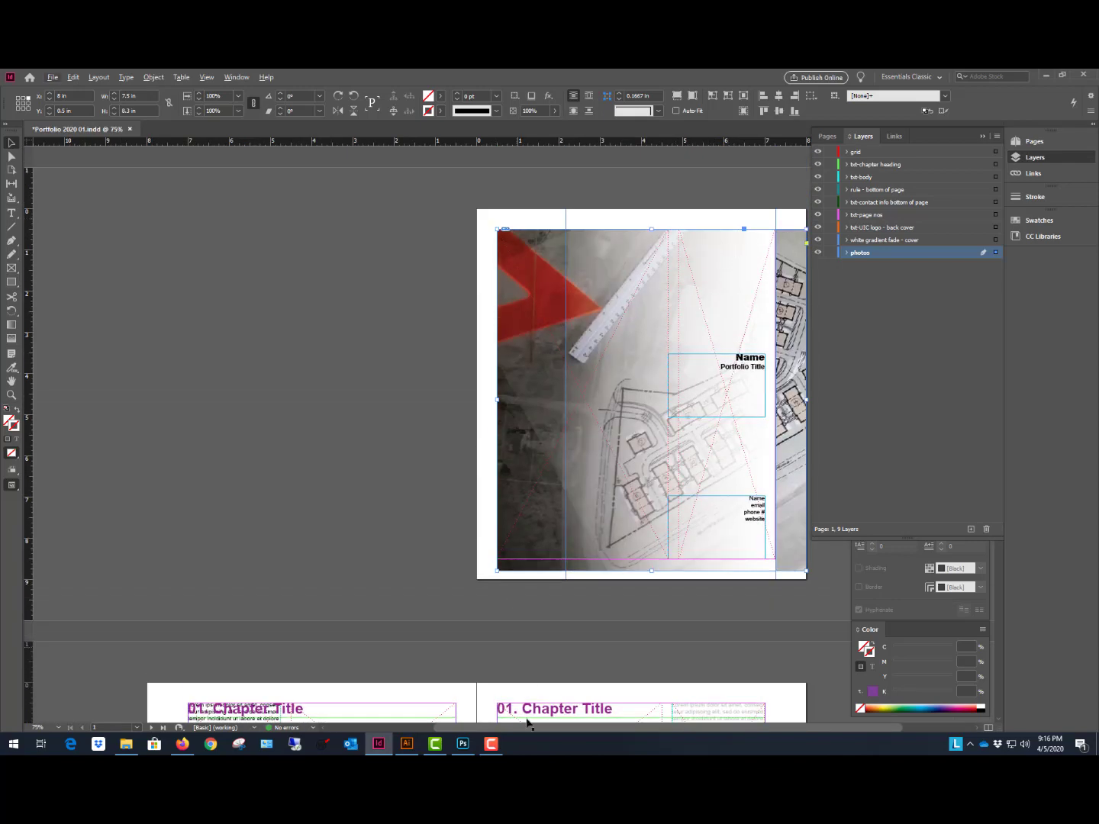
{"action": "left_click_drag", "start_coordinate": [545, 729], "coordinate": [607, 728]}
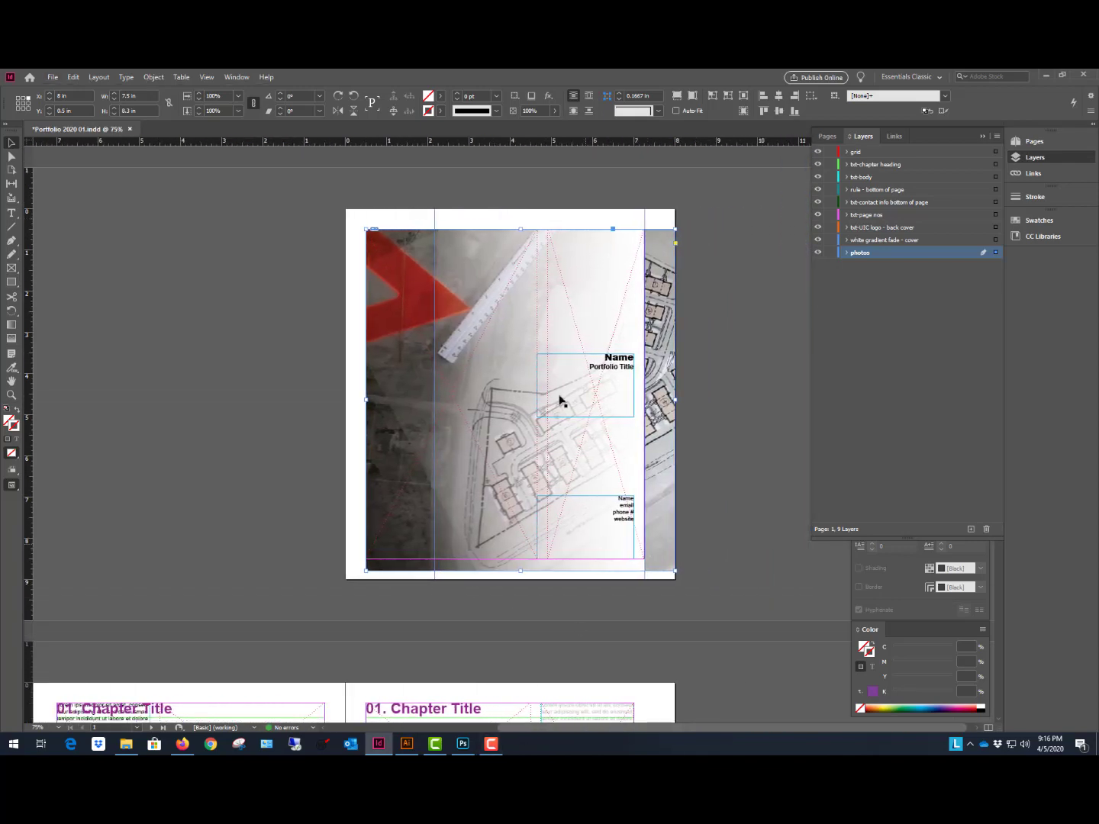
Hide the white gradient fade - cover layer and shift the image inside the cover photo frame to show the green oval area.
{"action": "left_click", "coordinate": [818, 240]}
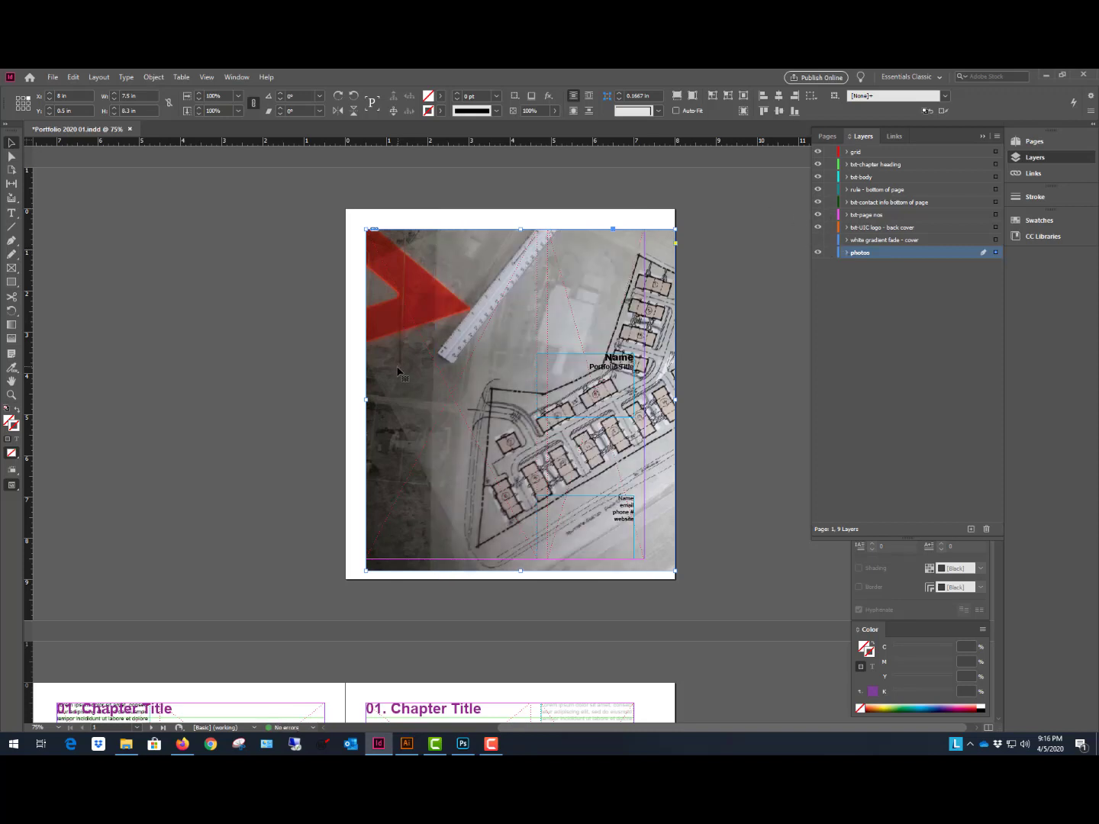
{"action": "double_click", "coordinate": [408, 395]}
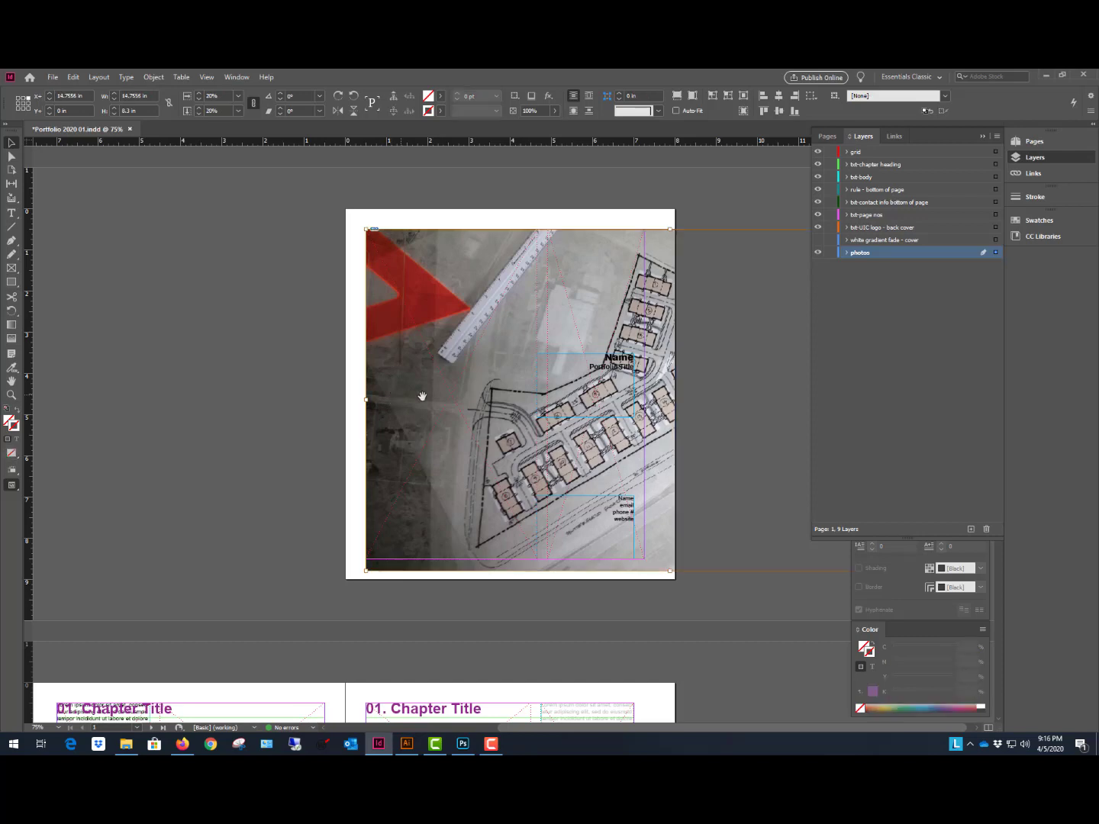
{"action": "left_click_drag", "start_coordinate": [549, 410], "coordinate": [469, 413]}
{"action": "key", "text": "ctrl+z"}
{"action": "left_click", "coordinate": [402, 384]}
{"action": "double_click", "coordinate": [400, 389]}
{"action": "mouse_move", "coordinate": [404, 397]}
{"action": "left_mouse_down"}
{"action": "mouse_move", "coordinate": [374, 379]}
{"action": "mouse_move", "coordinate": [395, 403]}
{"action": "left_mouse_up"}
{"action": "mouse_move", "coordinate": [474, 394]}
{"action": "left_mouse_down"}
{"action": "mouse_move", "coordinate": [412, 402]}
{"action": "mouse_move", "coordinate": [439, 394]}
{"action": "left_mouse_up"}
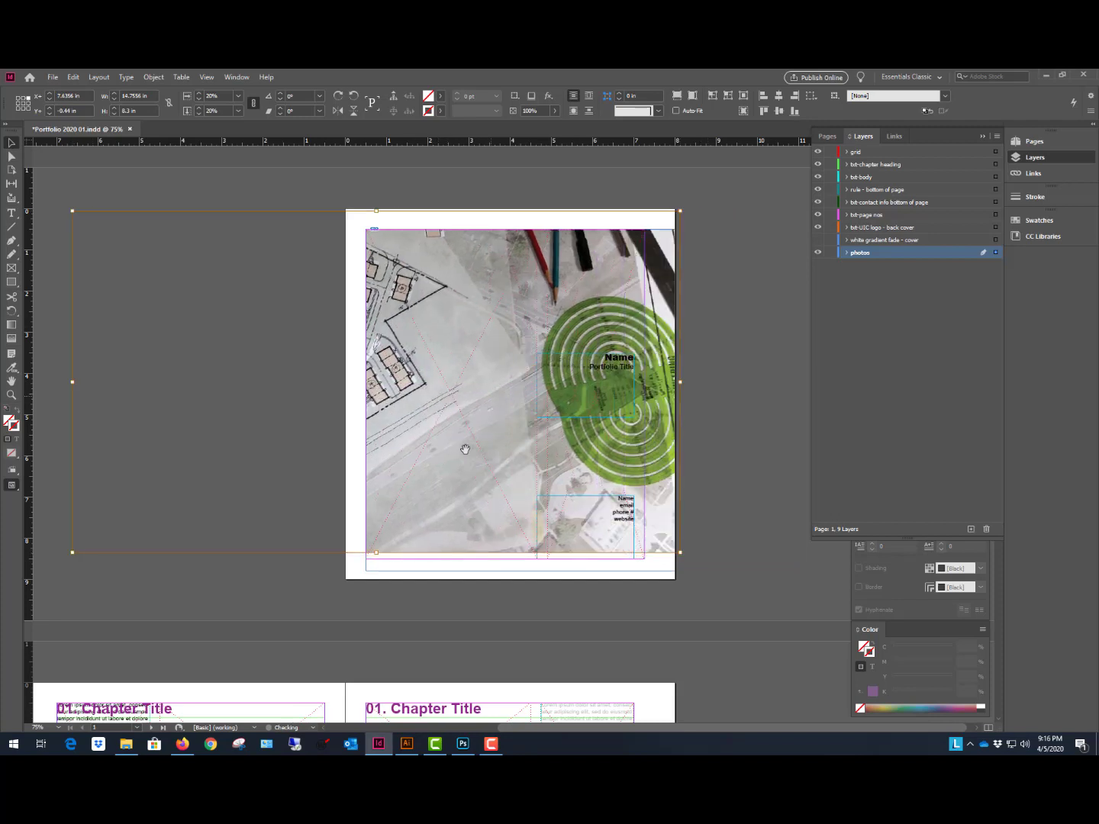
Enlarge the image inside the cover photo frame to about 15.79 by 8.88 inches so it covers the frame's bottom edge.
{"action": "left_click", "coordinate": [292, 580]}
{"action": "left_click", "coordinate": [472, 521]}
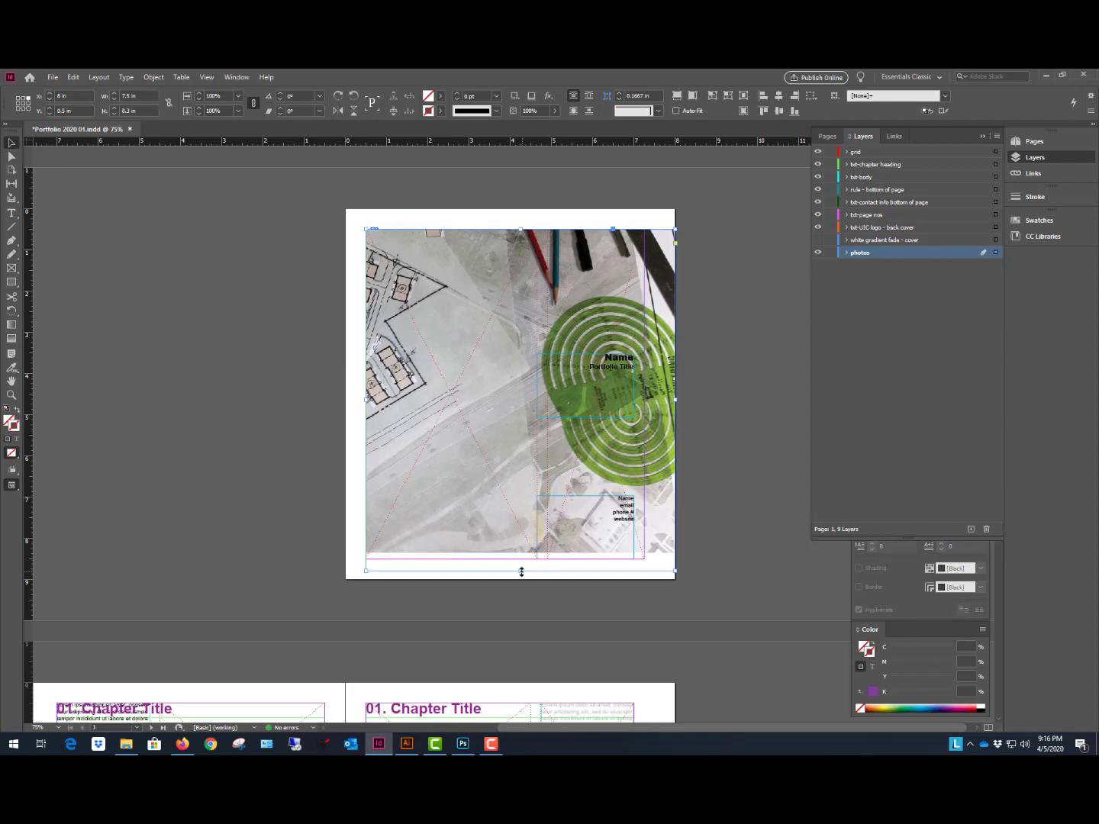
{"action": "double_click", "coordinate": [478, 515]}
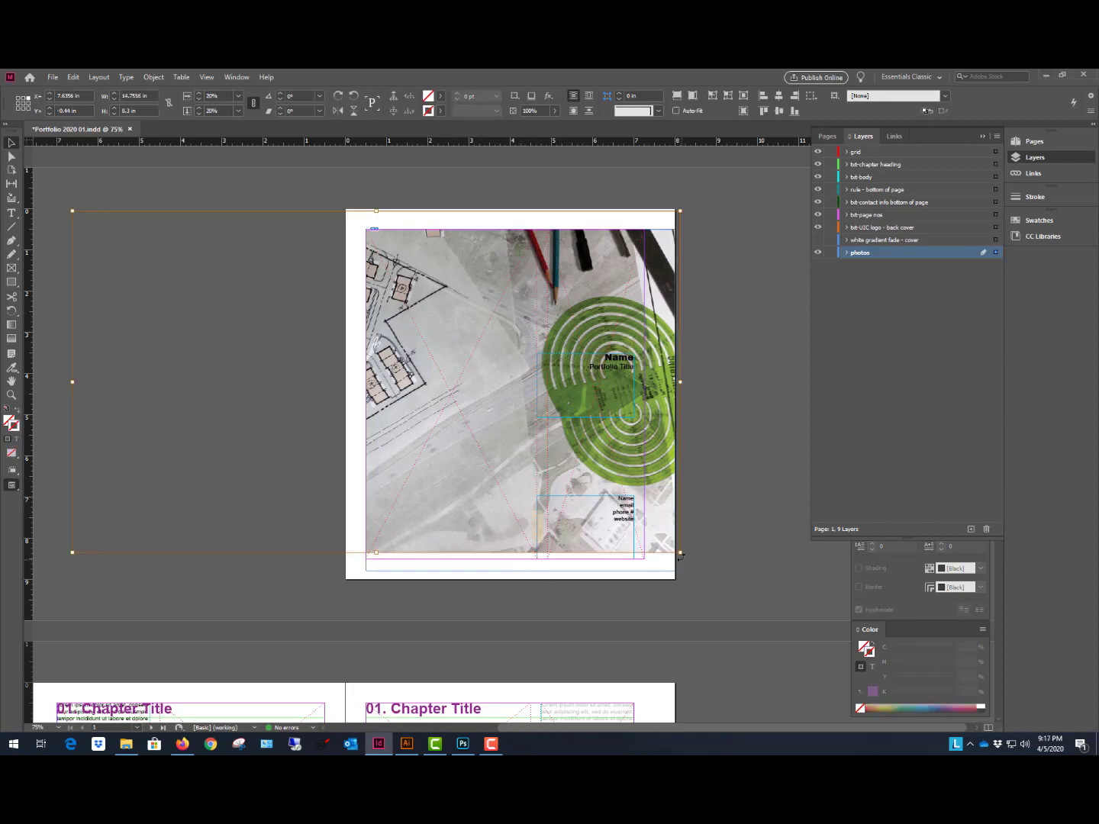
{"action": "left_click_drag", "start_coordinate": [679, 553], "coordinate": [723, 576]}
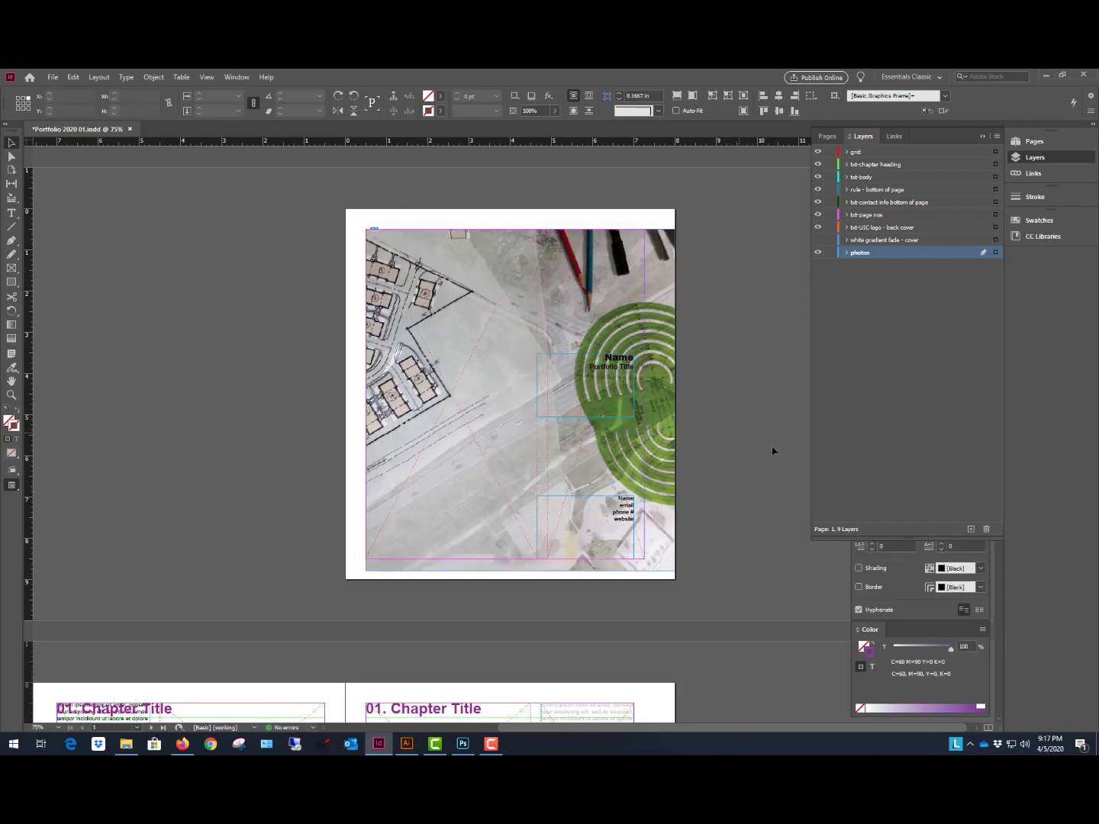
Crop the cover photo frame to the page margins, making it 6.75 inches wide and 8 inches high.
{"action": "left_click", "coordinate": [435, 300]}
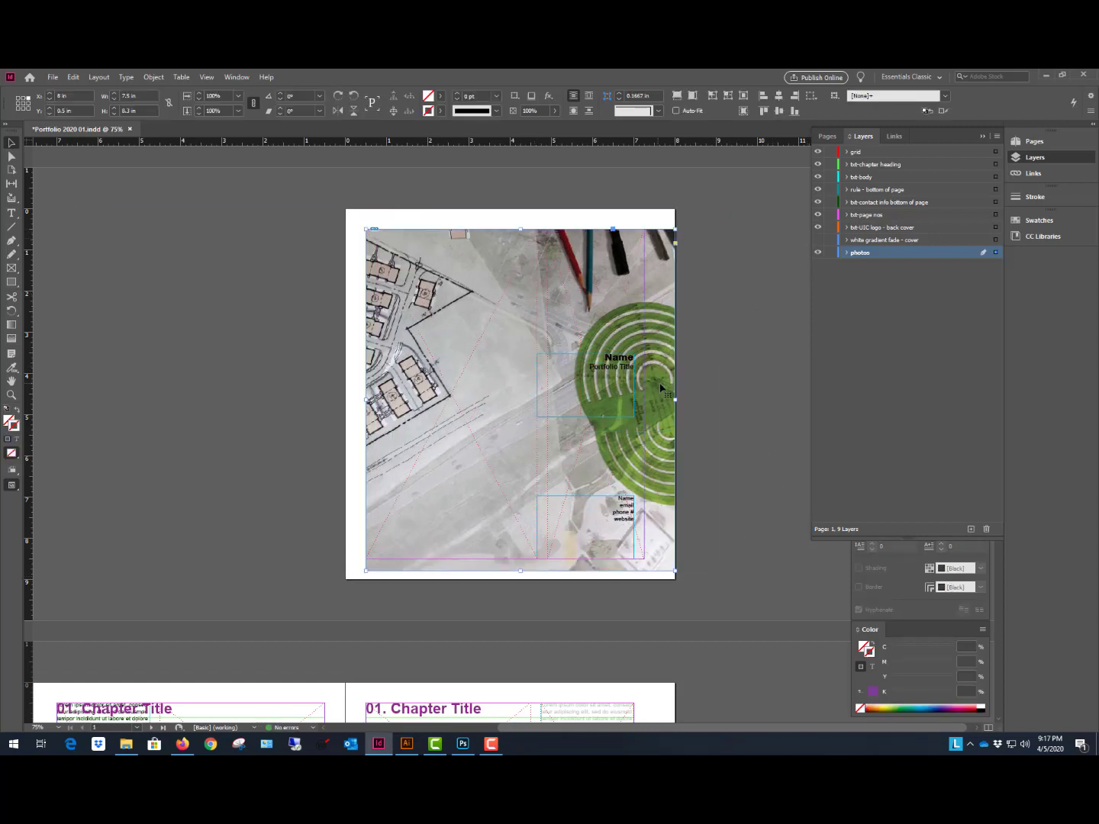
{"action": "left_click_drag", "start_coordinate": [675, 399], "coordinate": [644, 292]}
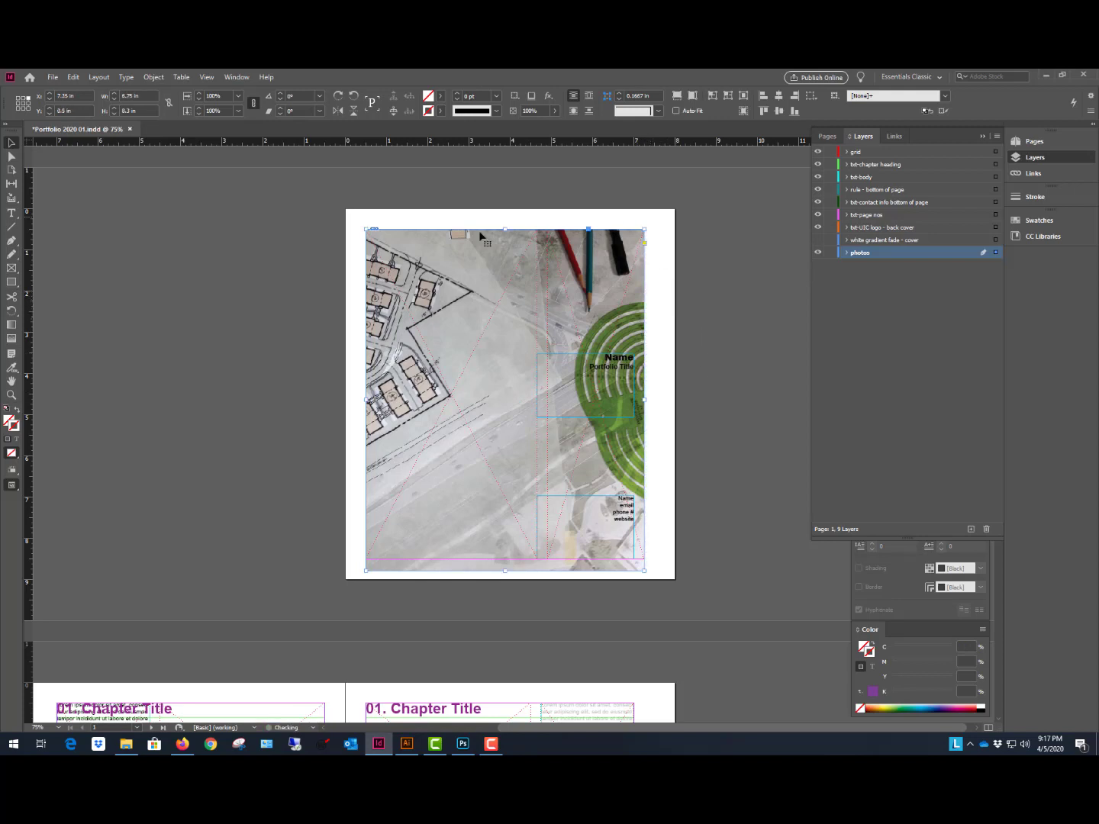
{"action": "left_click_drag", "start_coordinate": [505, 572], "coordinate": [505, 559]}
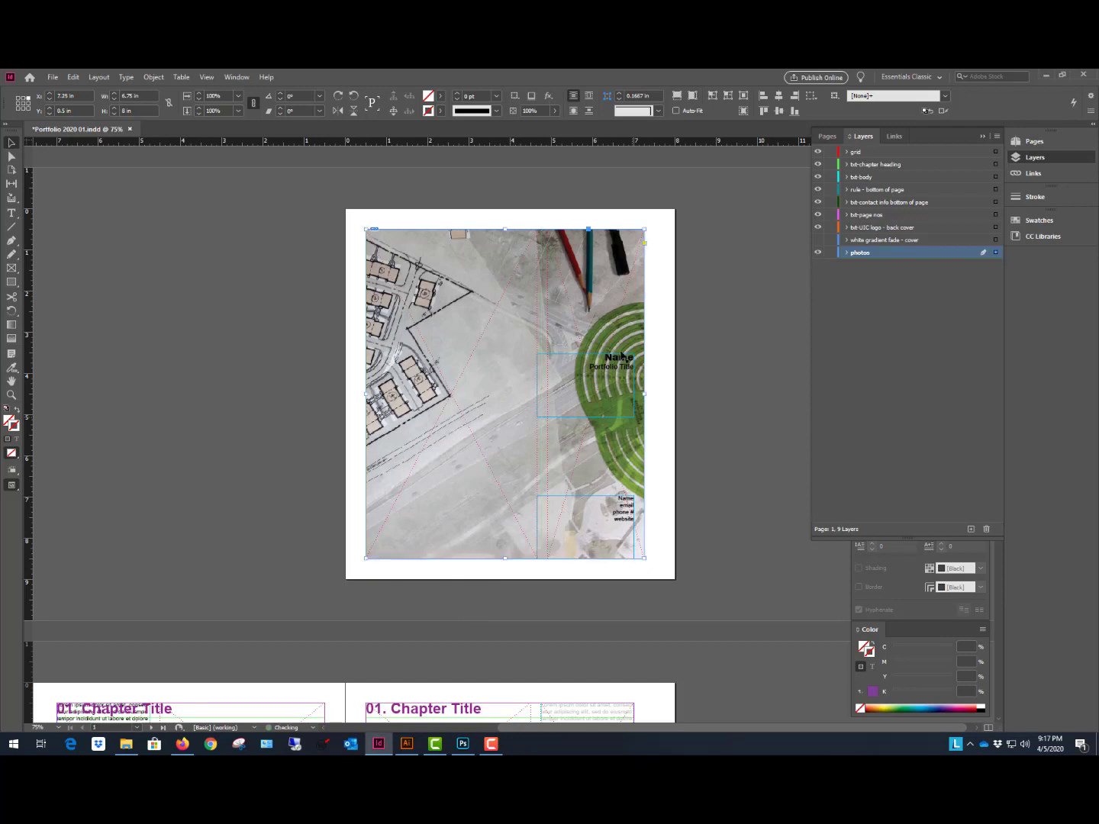
{"action": "left_click", "coordinate": [754, 216]}
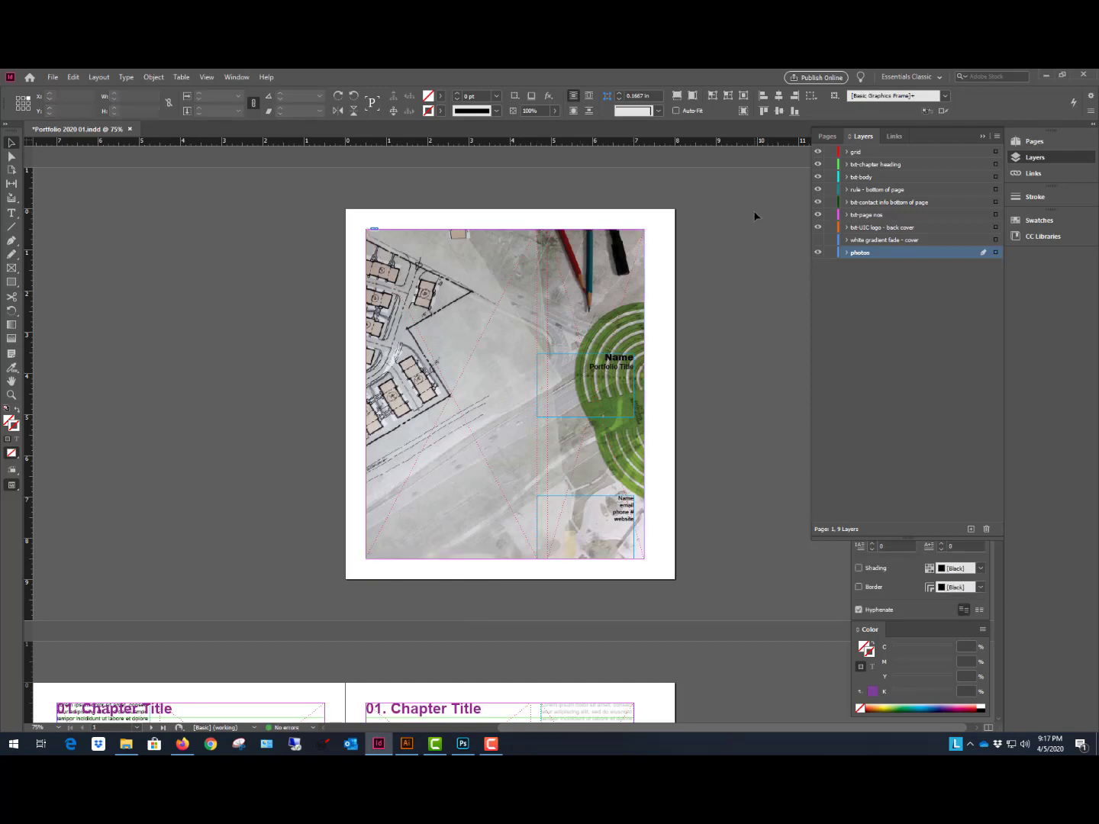
Show the white gradient fade - cover layer and shift the image leftward within its frame to bring more of the green oval into view.
{"action": "left_click", "coordinate": [817, 240]}
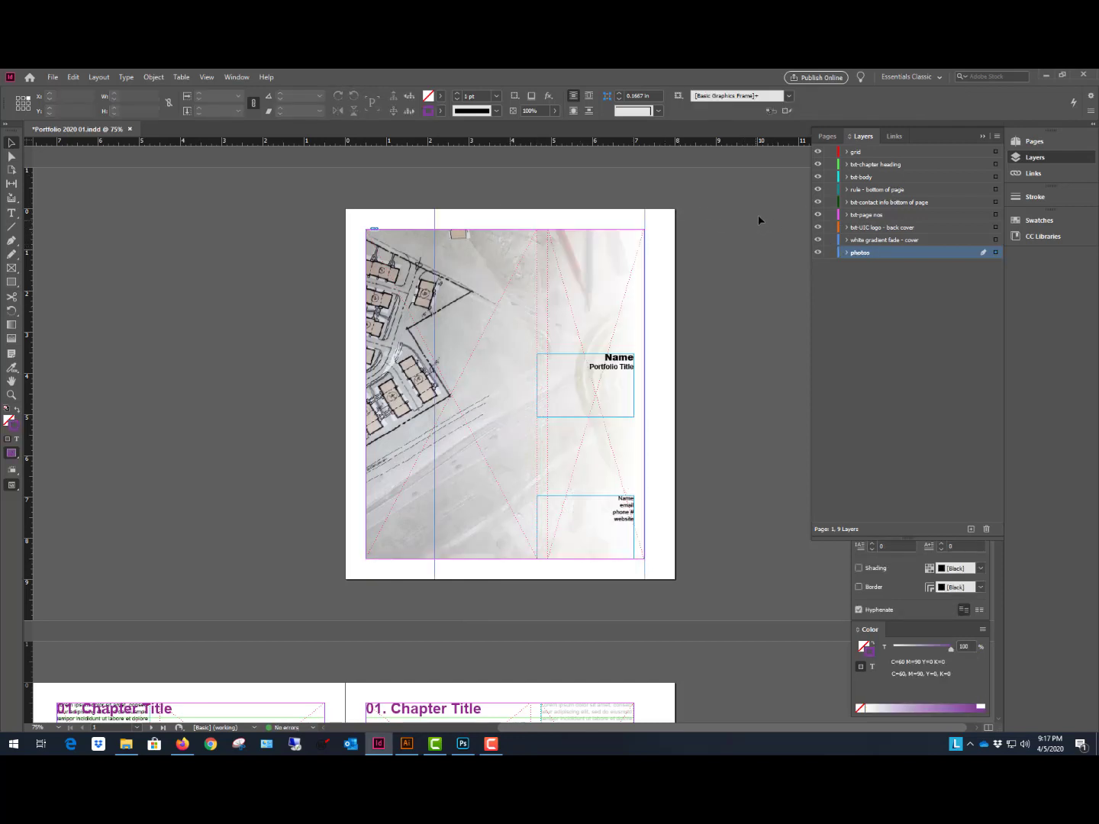
{"action": "left_click", "coordinate": [384, 259]}
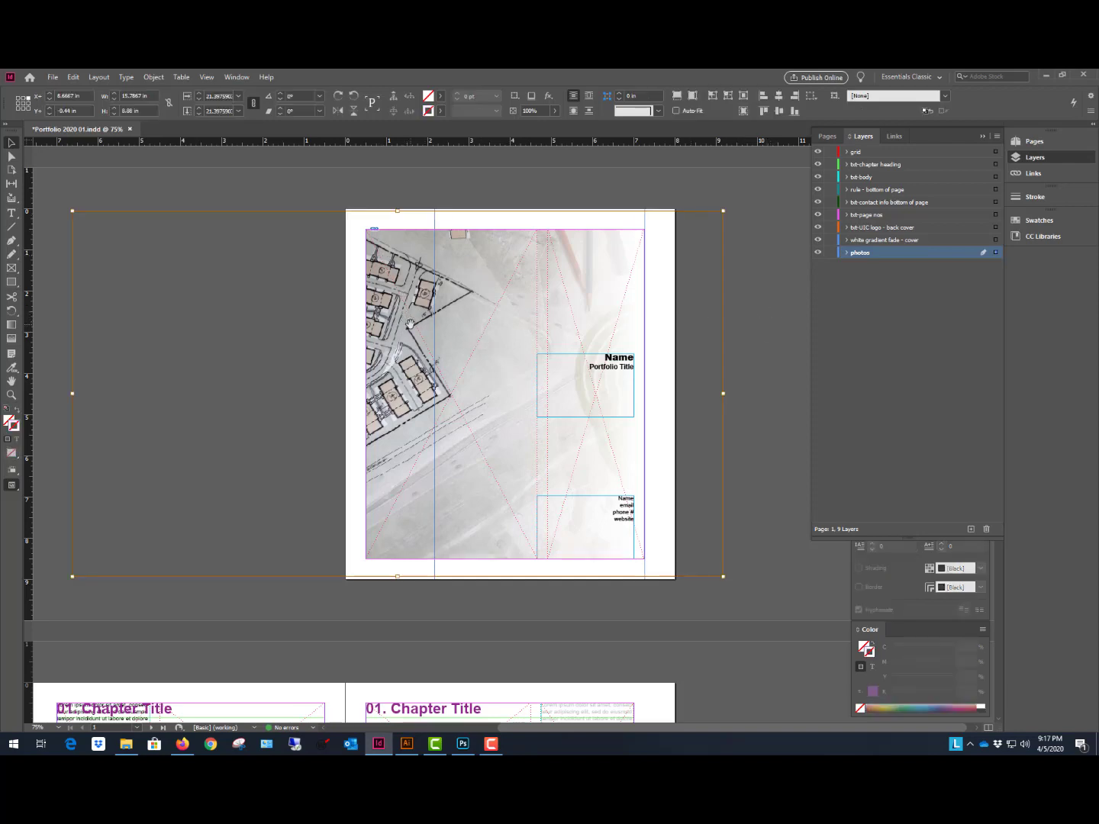
{"action": "left_click_drag", "start_coordinate": [410, 329], "coordinate": [410, 330]}
{"action": "left_click_drag", "start_coordinate": [410, 331], "coordinate": [367, 327]}
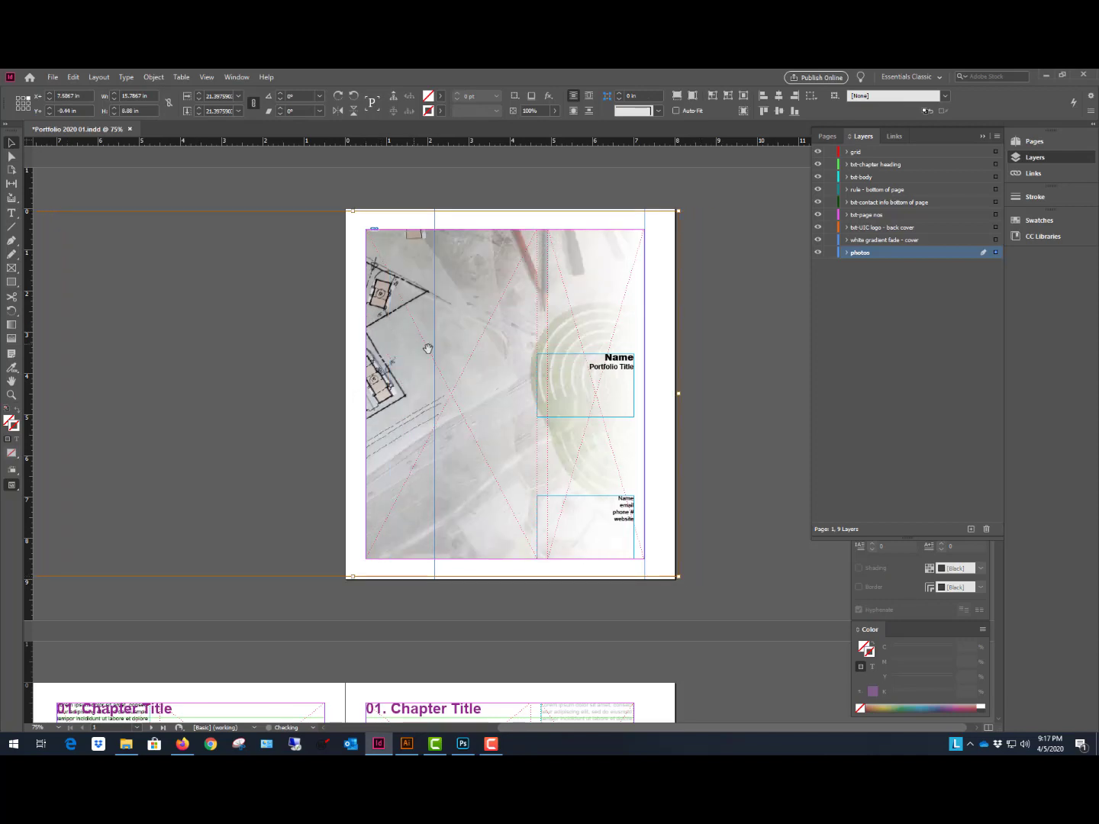
Scale the image inside the cover frame down to about 14.89 by 8.375 inches and preview the cover full screen.
{"action": "scroll", "coordinate": [283, 444], "scroll_direction": "down", "scroll_amount": 1}
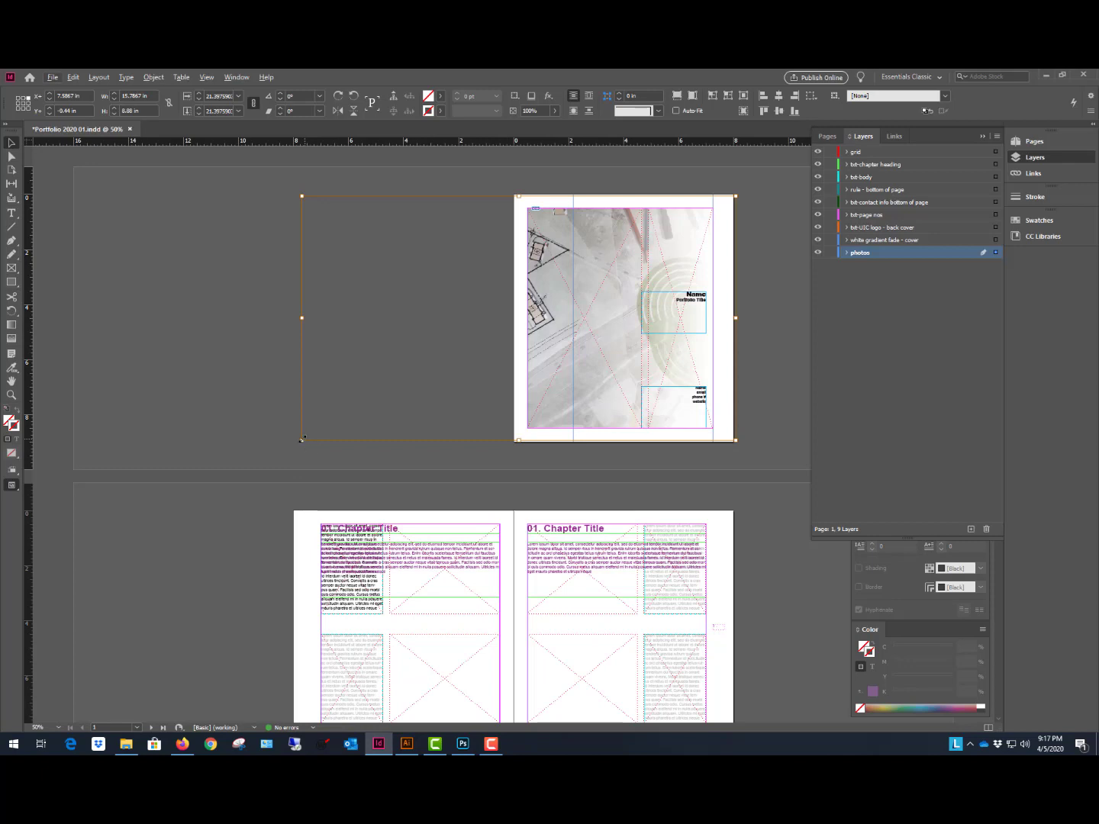
{"action": "left_click_drag", "start_coordinate": [303, 440], "coordinate": [312, 434]}
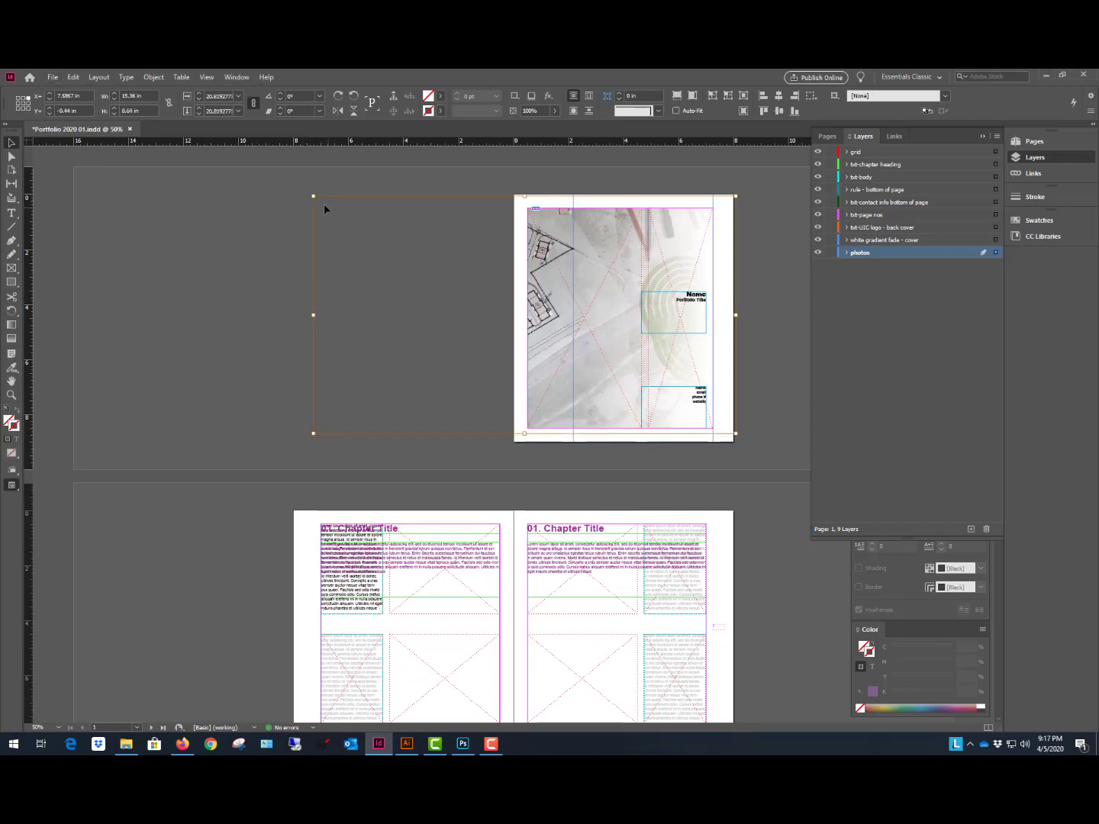
{"action": "left_click_drag", "start_coordinate": [313, 196], "coordinate": [335, 204]}
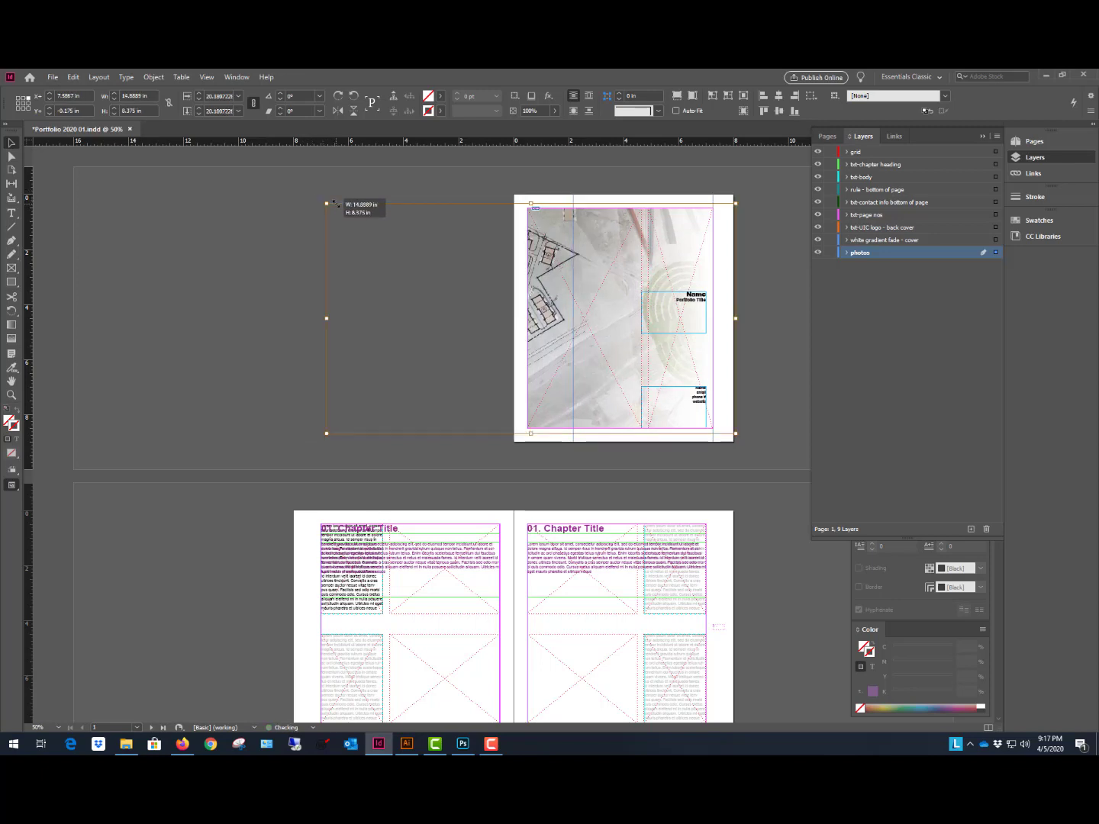
{"action": "left_click", "coordinate": [260, 218]}
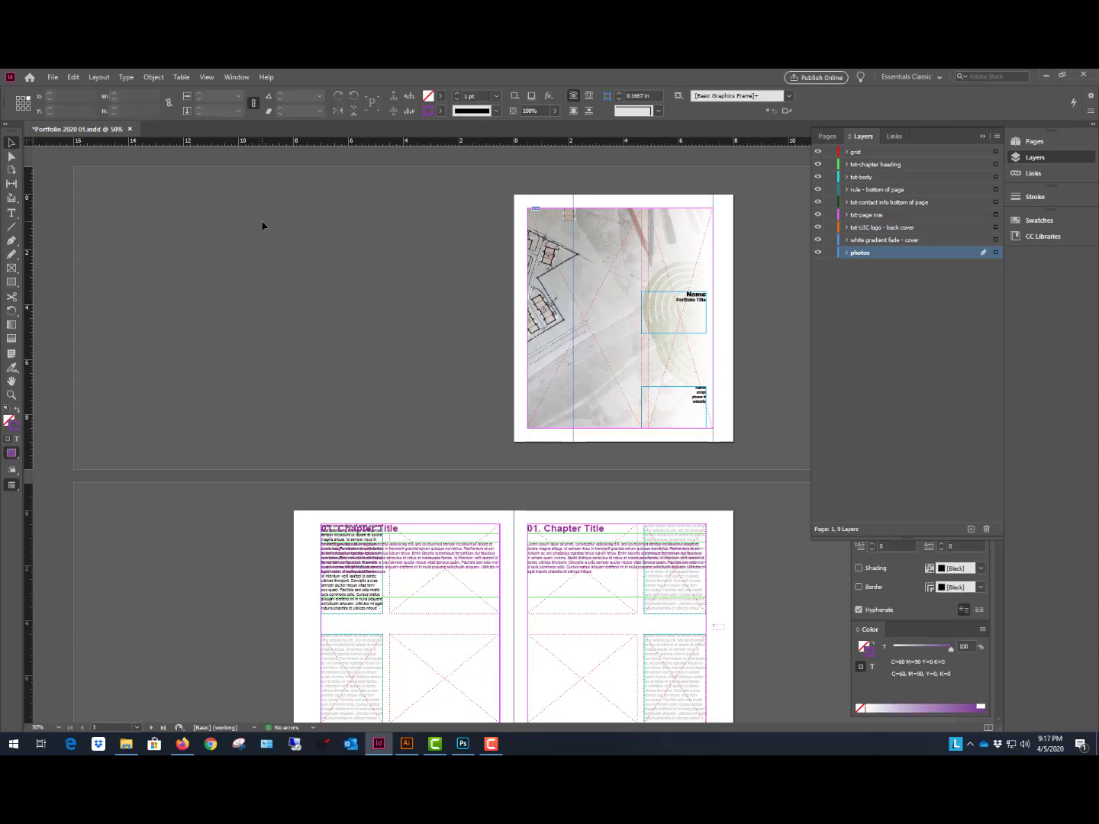
{"action": "key", "text": "shift+w"}
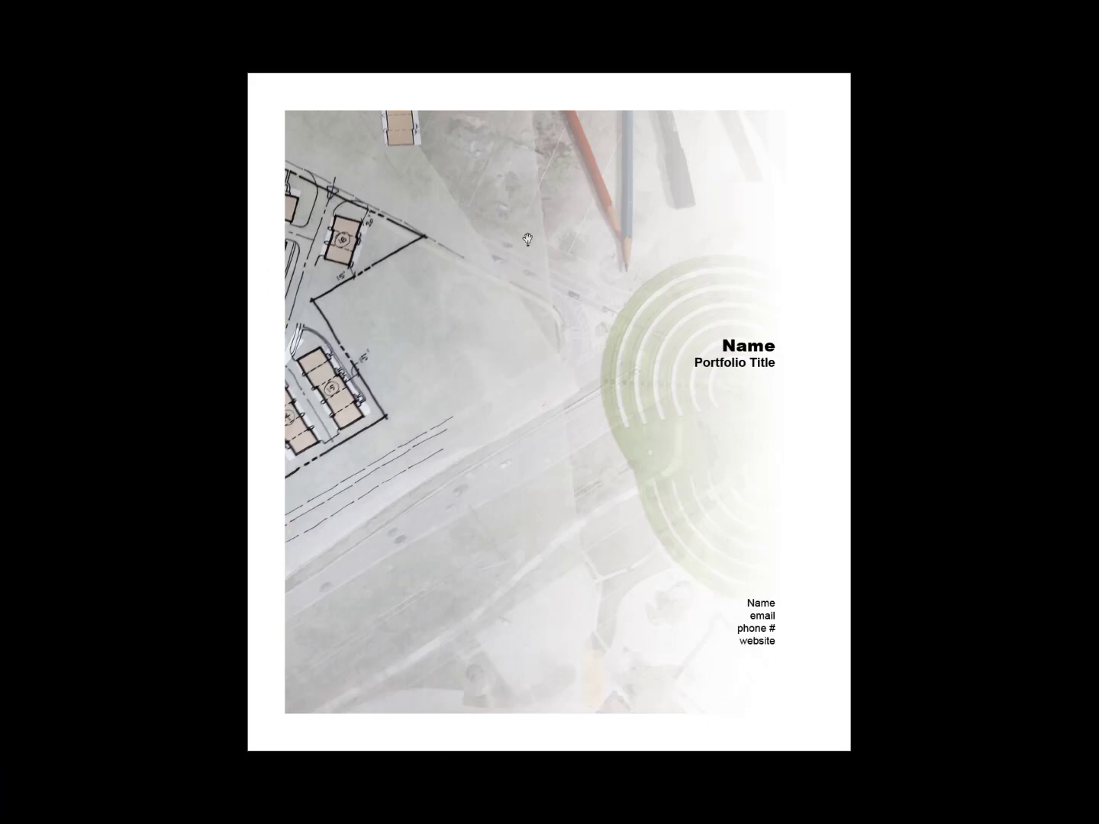
{"action": "key", "text": "Escape"}
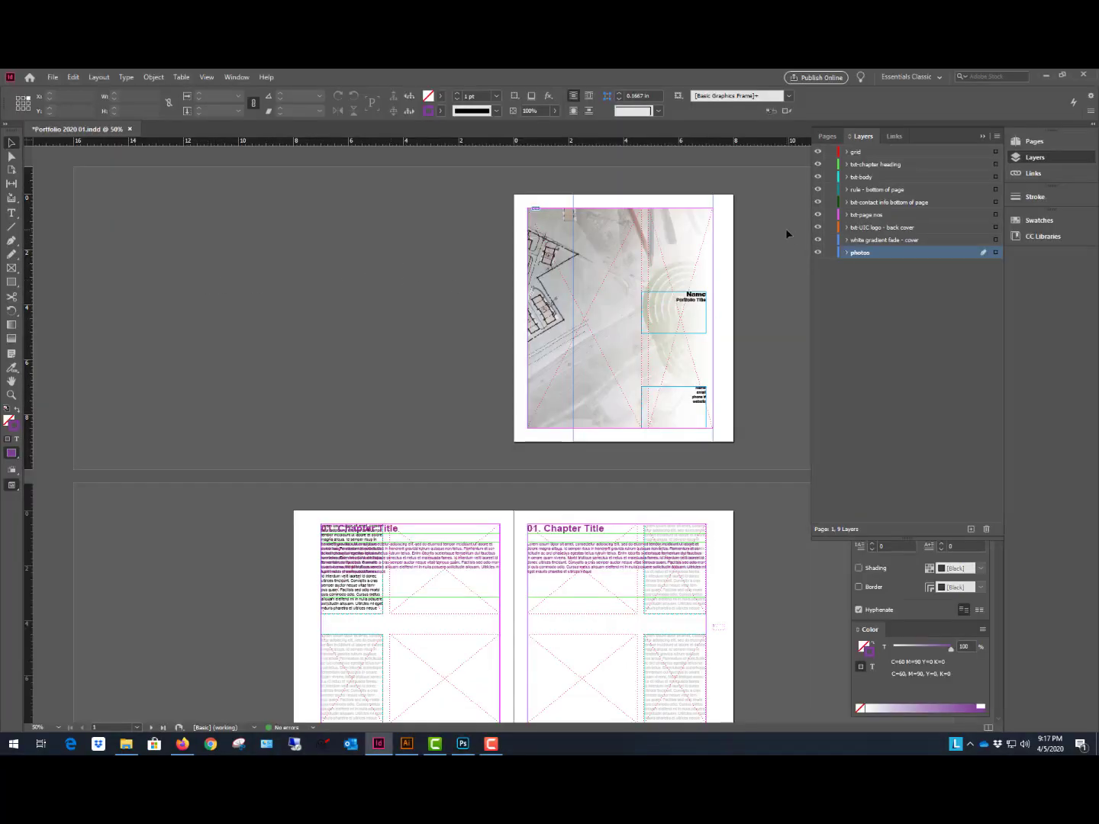
Delete the 4-5 spread together with its objects, and undo the deletion.
{"action": "key", "text": "ctrl+equal"}
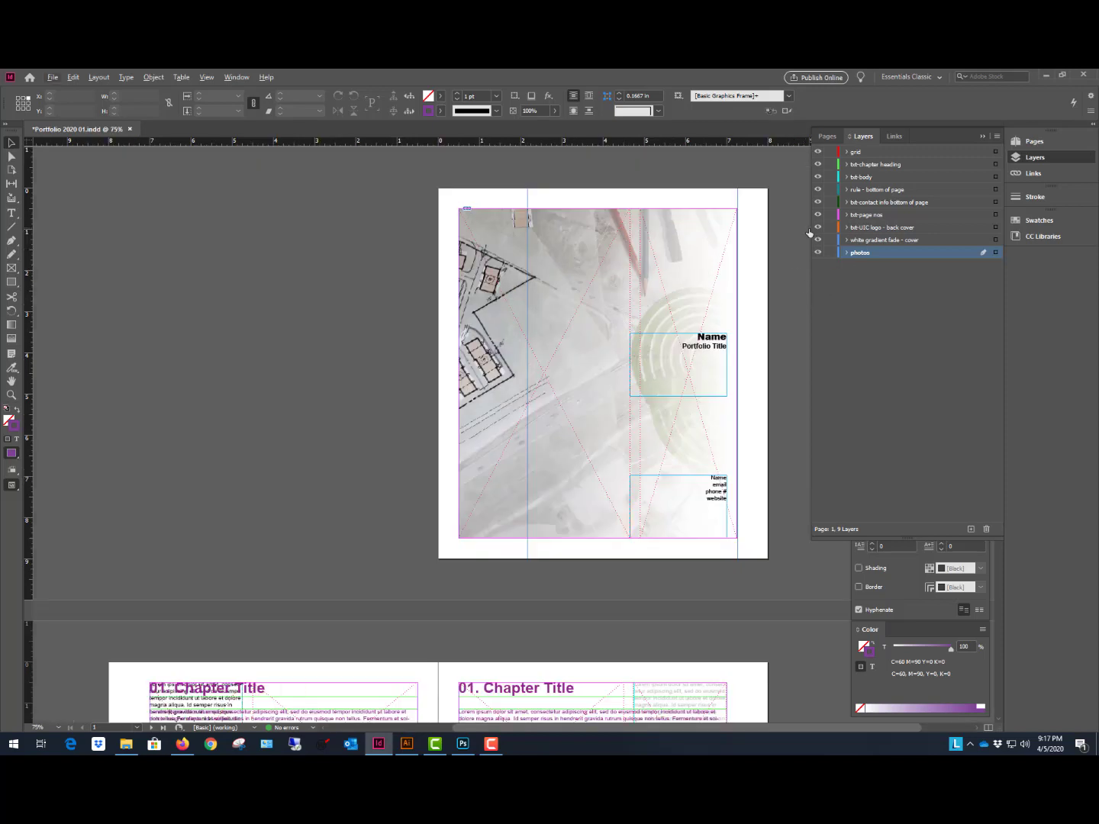
{"action": "left_click", "coordinate": [829, 137]}
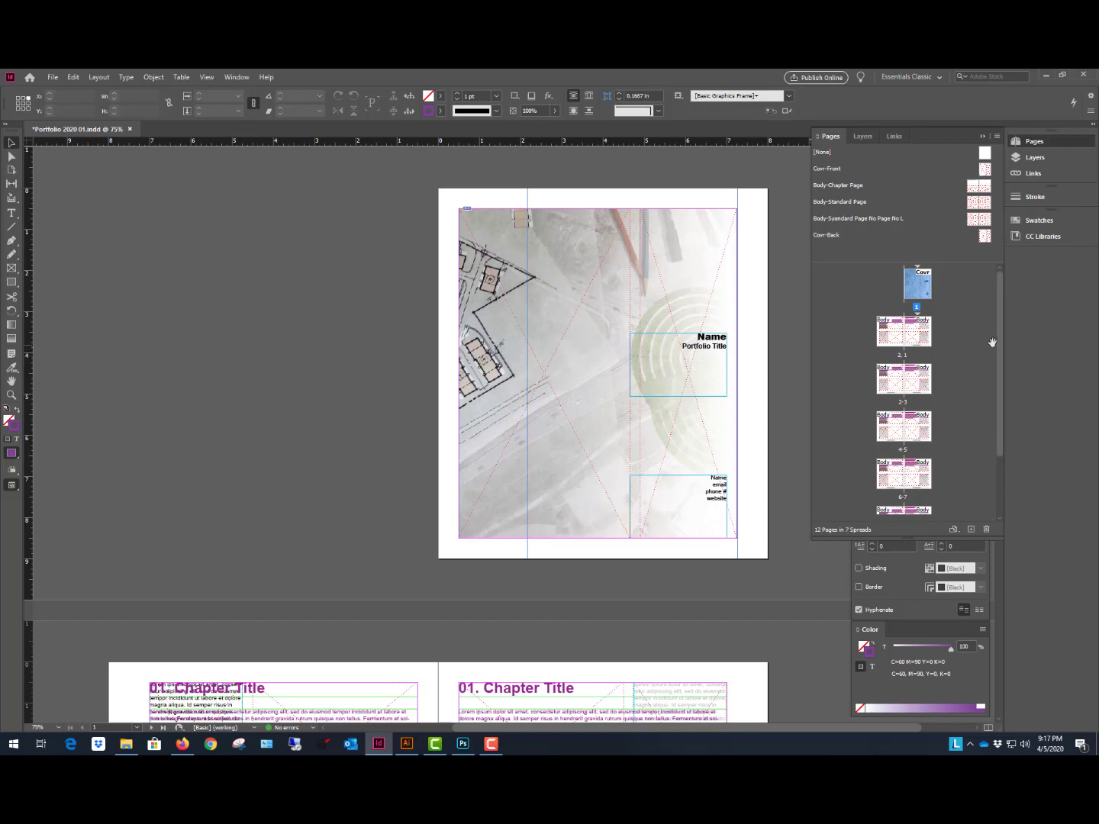
{"action": "scroll", "coordinate": [991, 457], "scroll_direction": "down", "scroll_amount": 3}
{"action": "scroll", "coordinate": [992, 455], "scroll_direction": "up", "scroll_amount": 3}
{"action": "scroll", "coordinate": [989, 430], "scroll_direction": "down", "scroll_amount": 3}
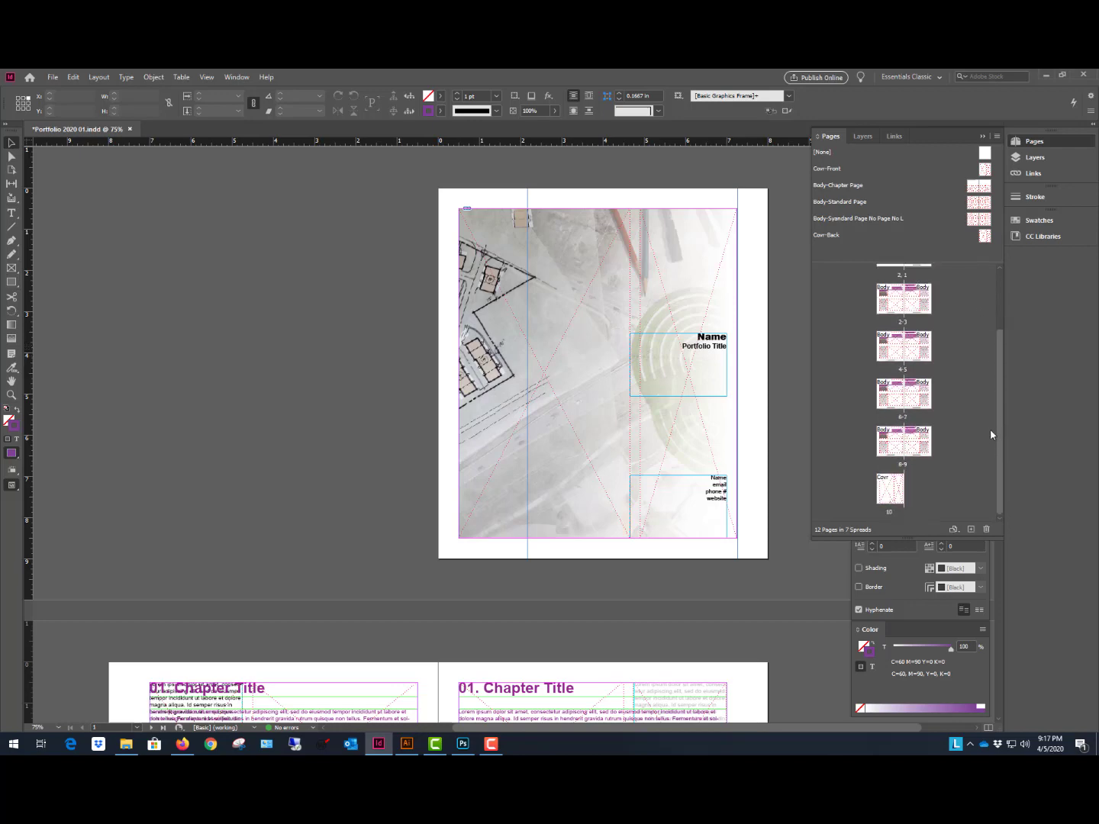
{"action": "scroll", "coordinate": [999, 335], "scroll_direction": "up", "scroll_amount": 1}
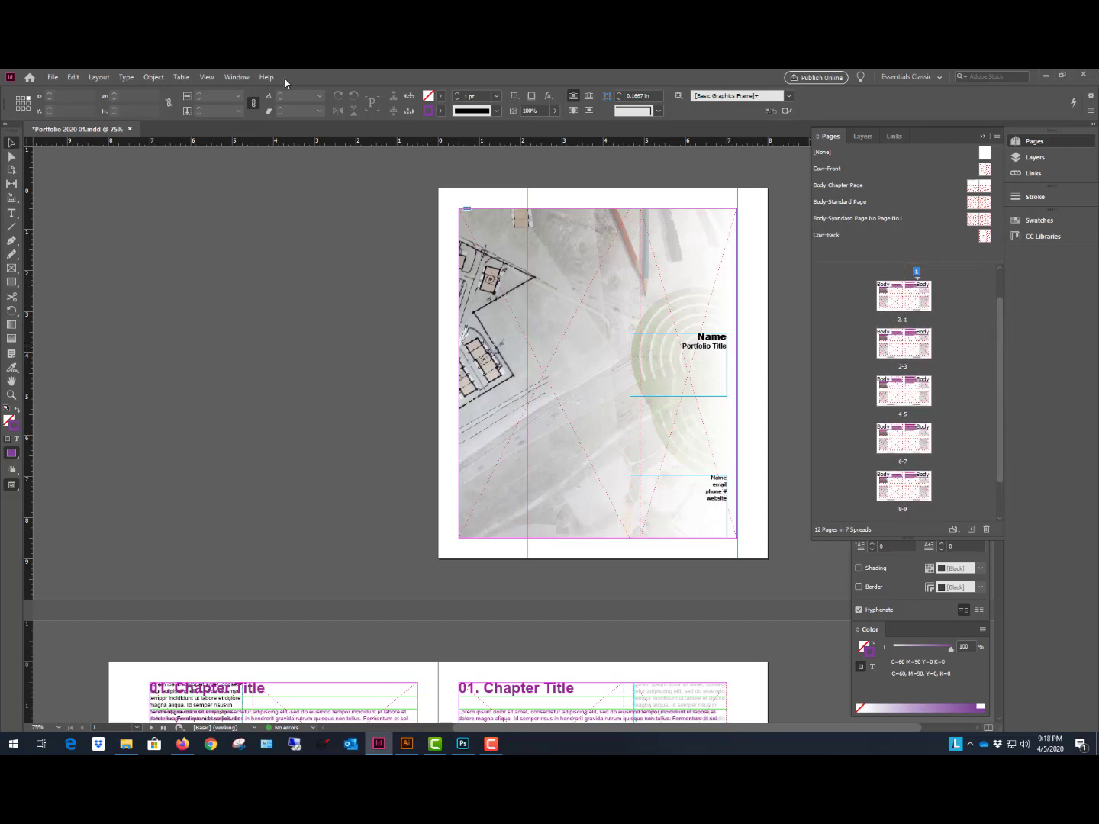
{"action": "left_click", "coordinate": [890, 393]}
{"action": "scroll", "coordinate": [954, 351], "scroll_direction": "down", "scroll_amount": 1}
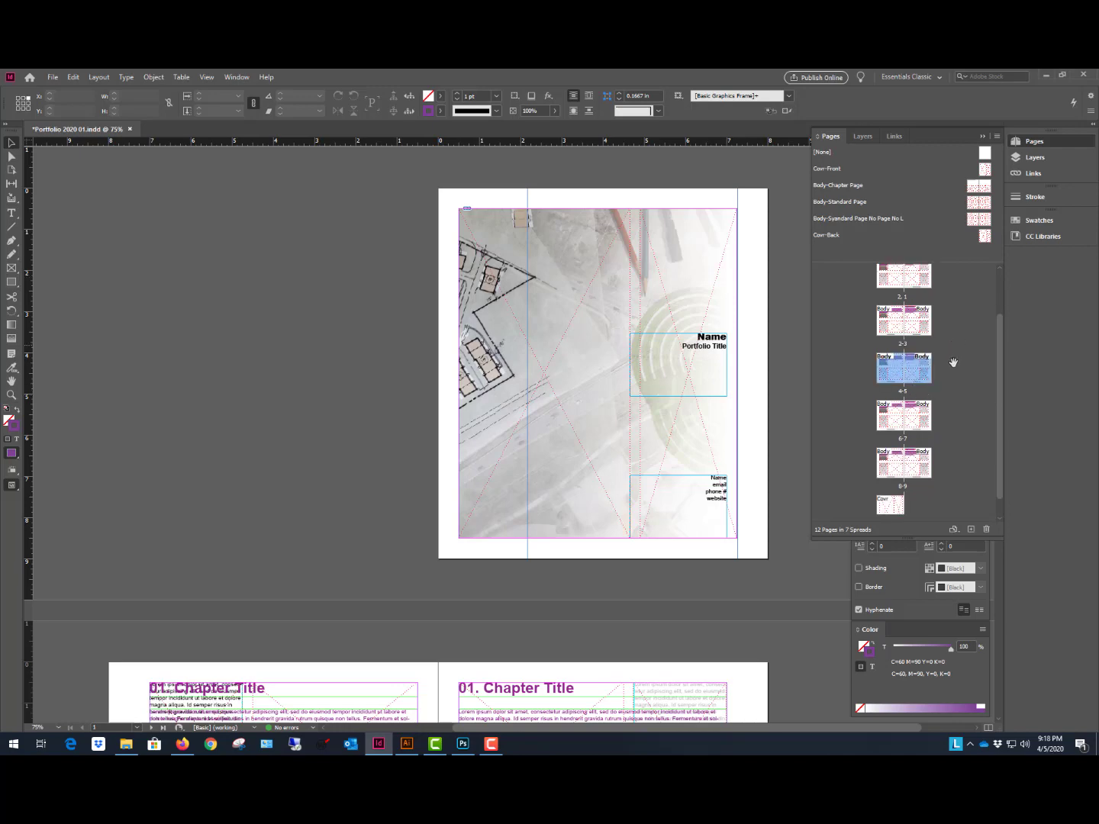
{"action": "scroll", "coordinate": [954, 361], "scroll_direction": "down", "scroll_amount": 1}
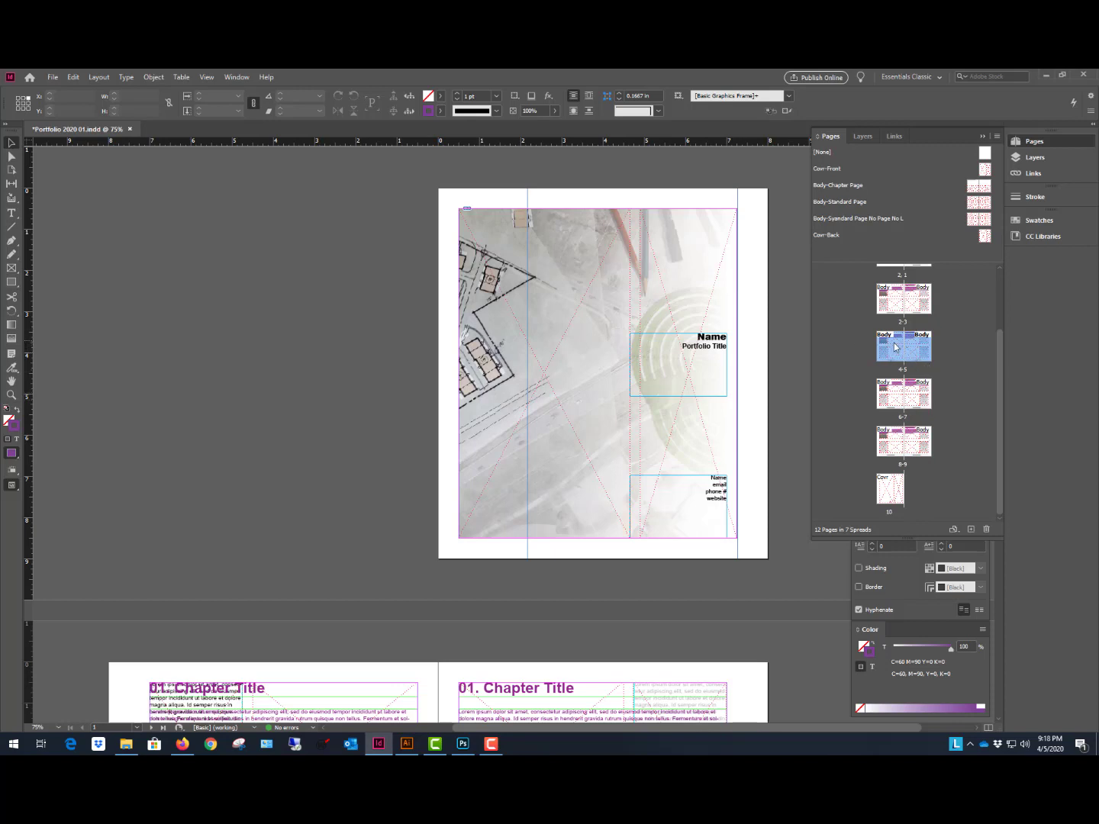
{"action": "left_click", "coordinate": [986, 528]}
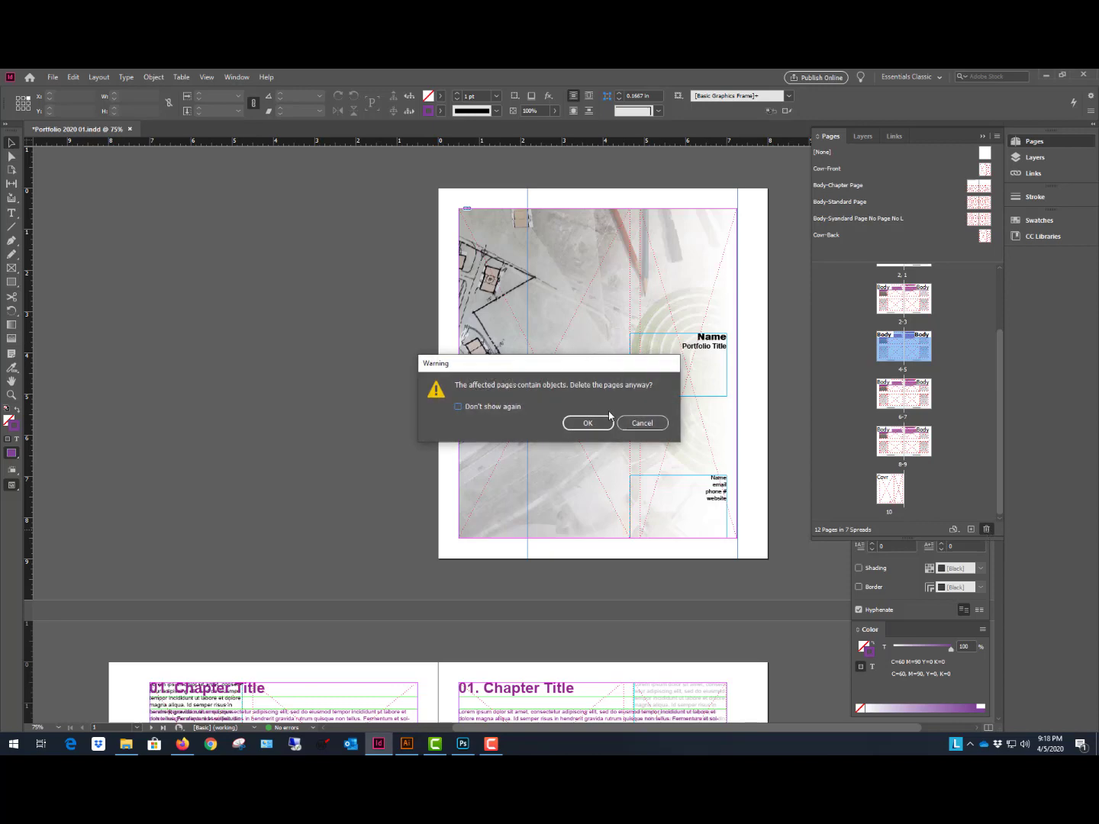
{"action": "left_click", "coordinate": [590, 424]}
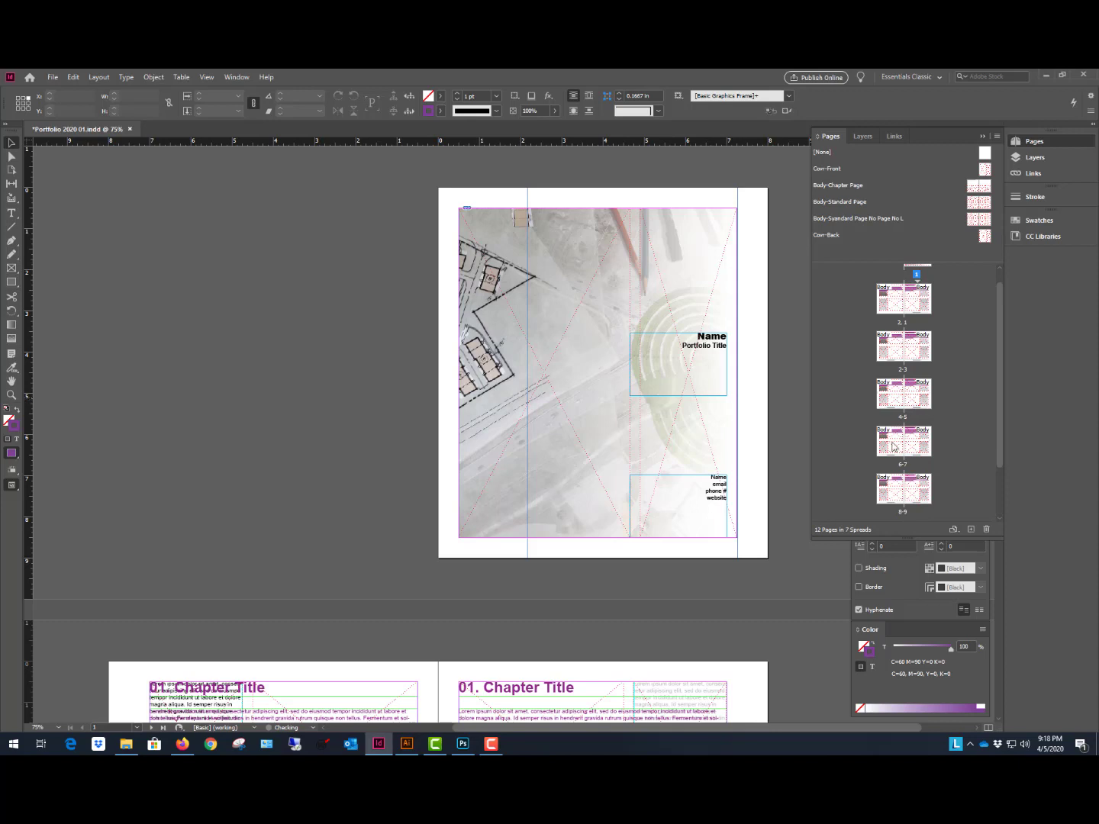
{"action": "key", "text": "ctrl+z"}
{"action": "scroll", "coordinate": [928, 472], "scroll_direction": "up", "scroll_amount": 3}
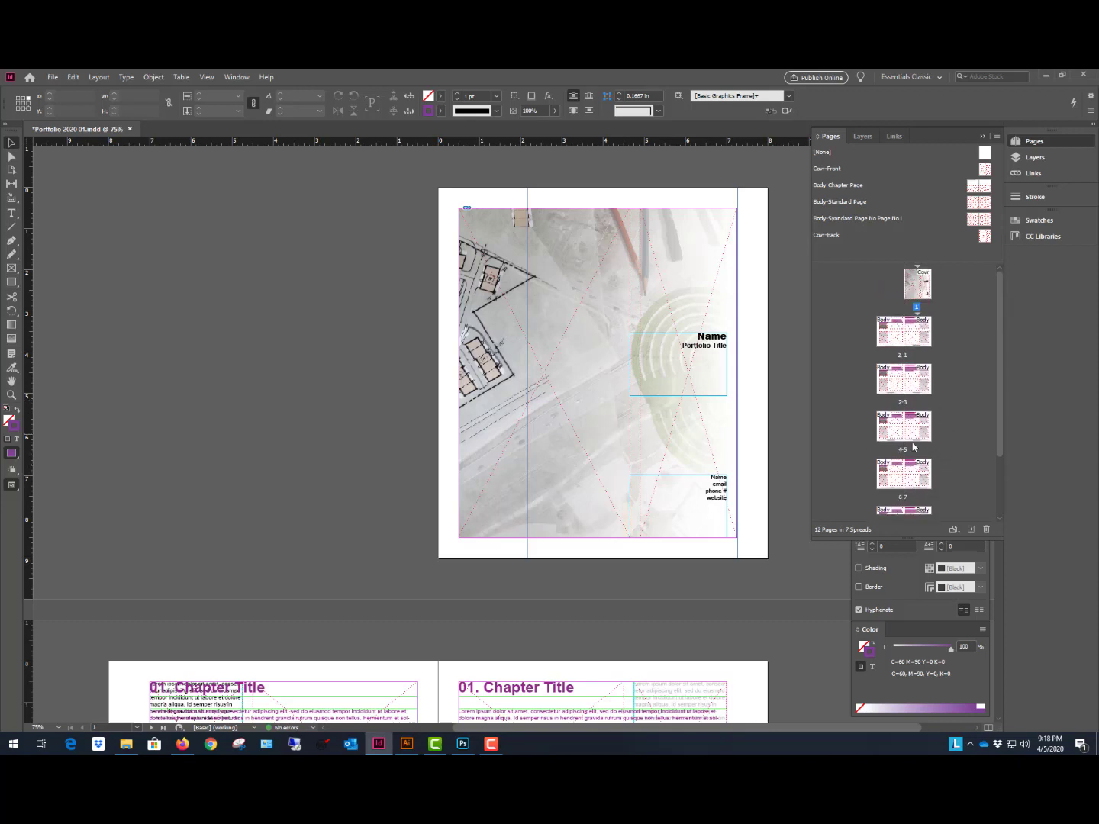
Duplicate the 2-3 spread with the Duplicate Spread command, check the copy at the document's end, and undo it.
{"action": "left_click", "coordinate": [891, 387]}
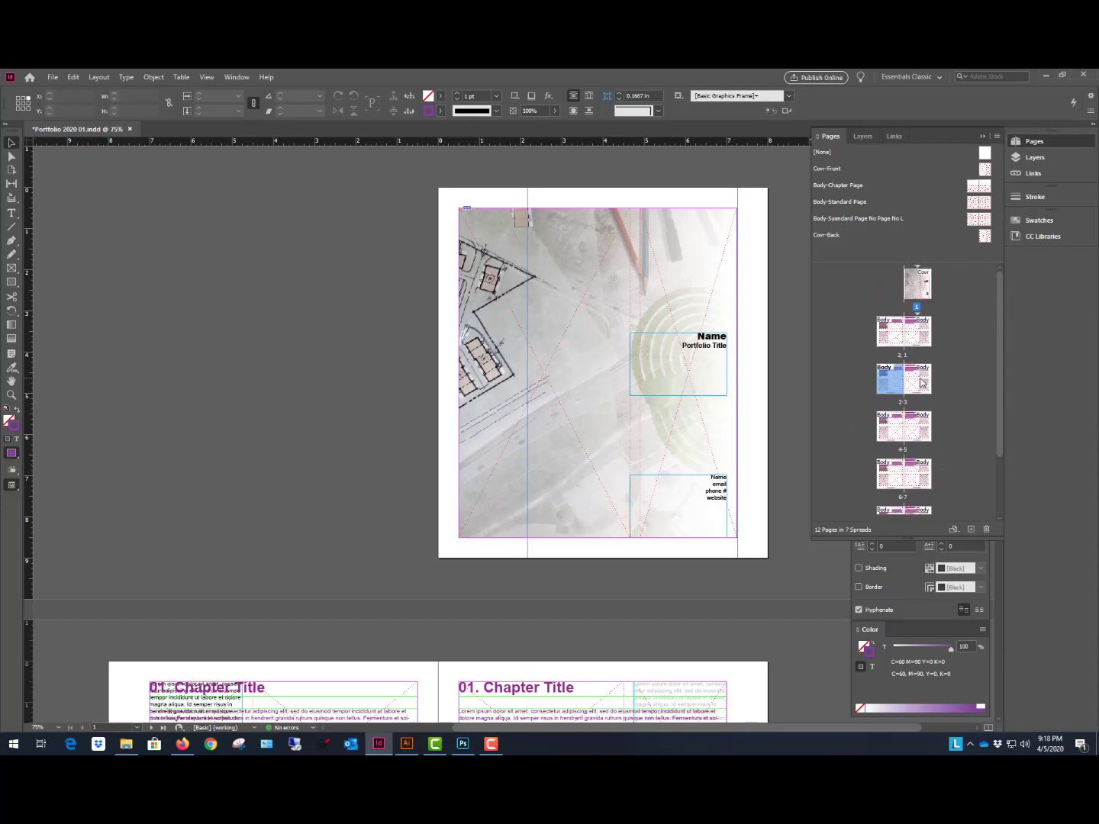
{"action": "scroll", "coordinate": [943, 374], "scroll_direction": "down", "scroll_amount": 1}
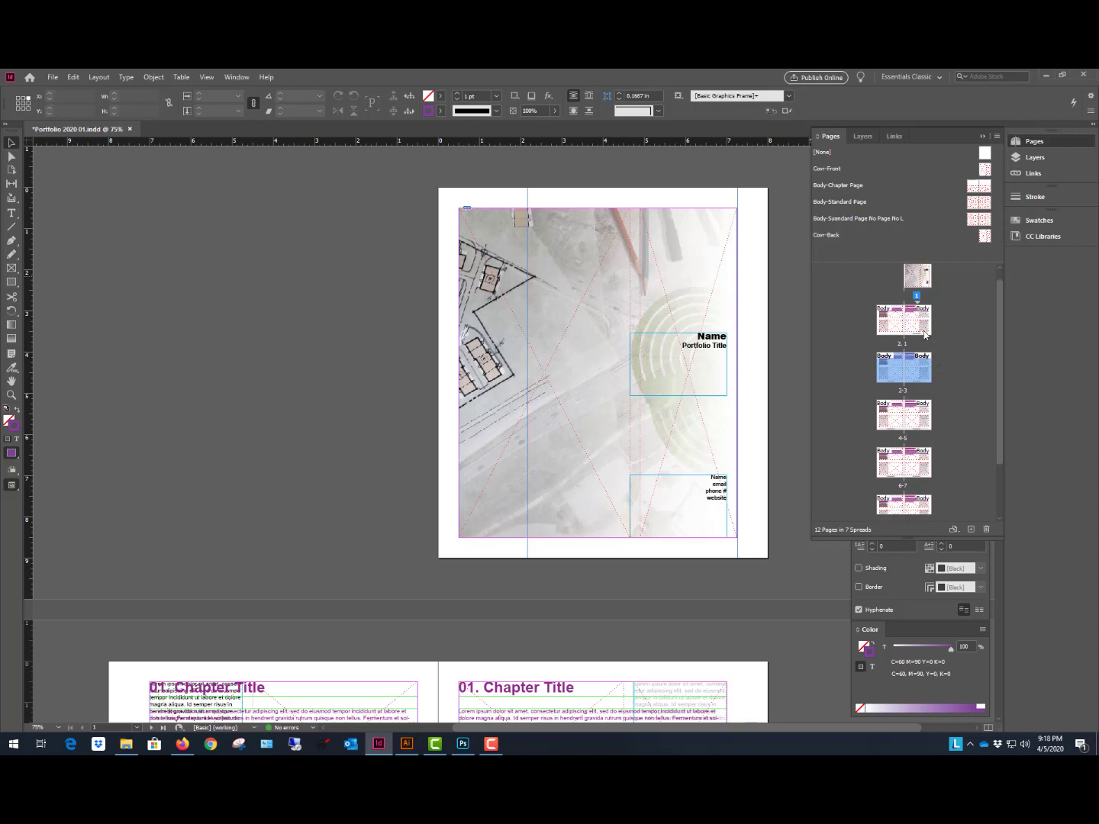
{"action": "right_click", "coordinate": [913, 368]}
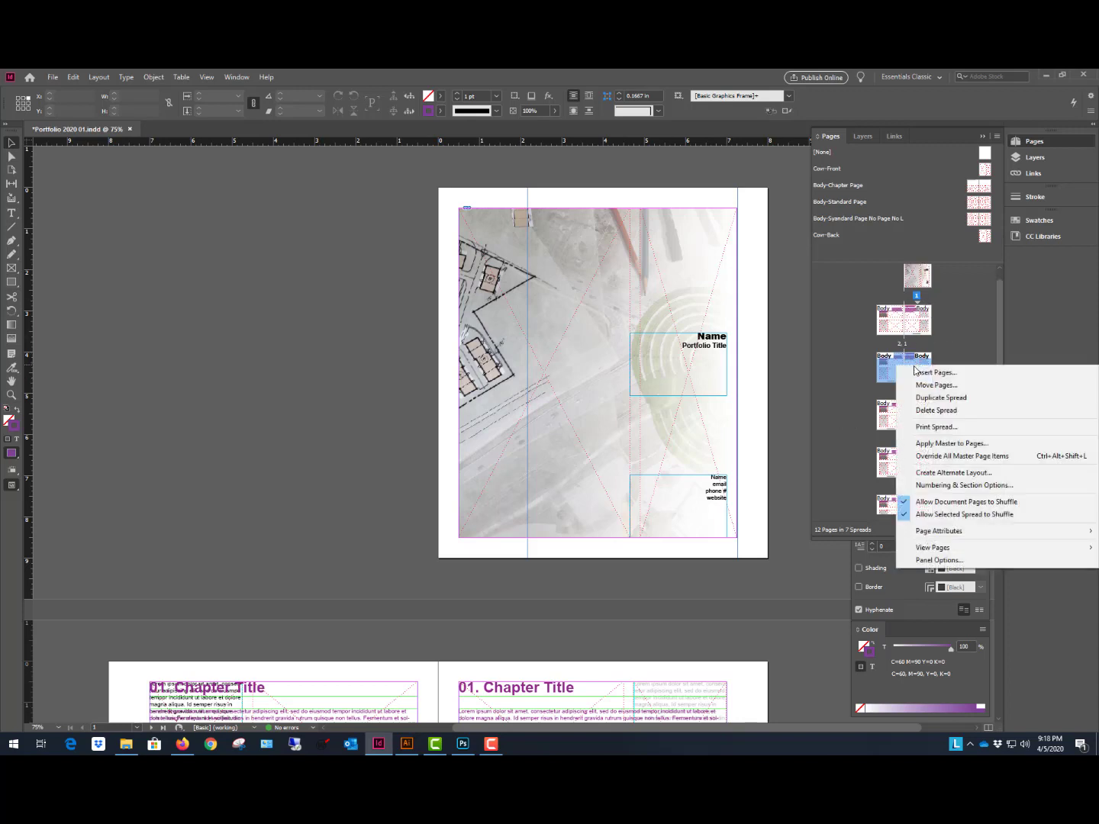
{"action": "left_click", "coordinate": [944, 398]}
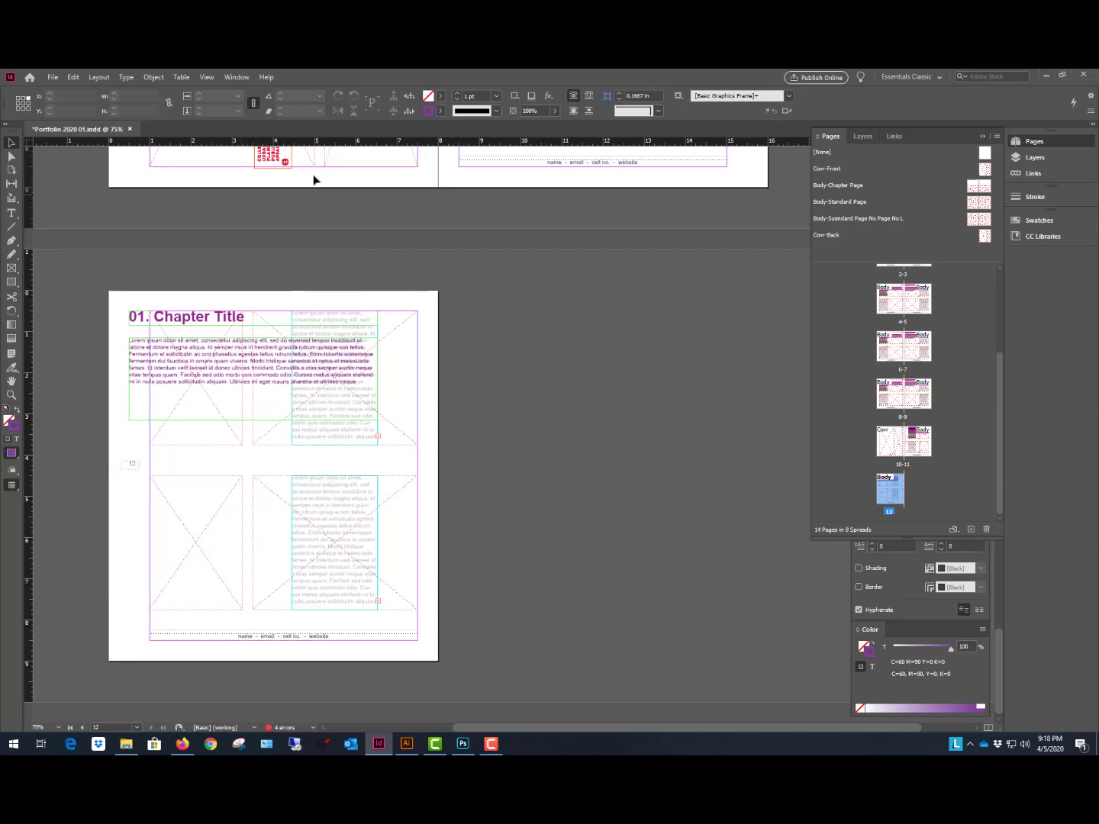
{"action": "scroll", "coordinate": [314, 184], "scroll_direction": "up", "scroll_amount": 5}
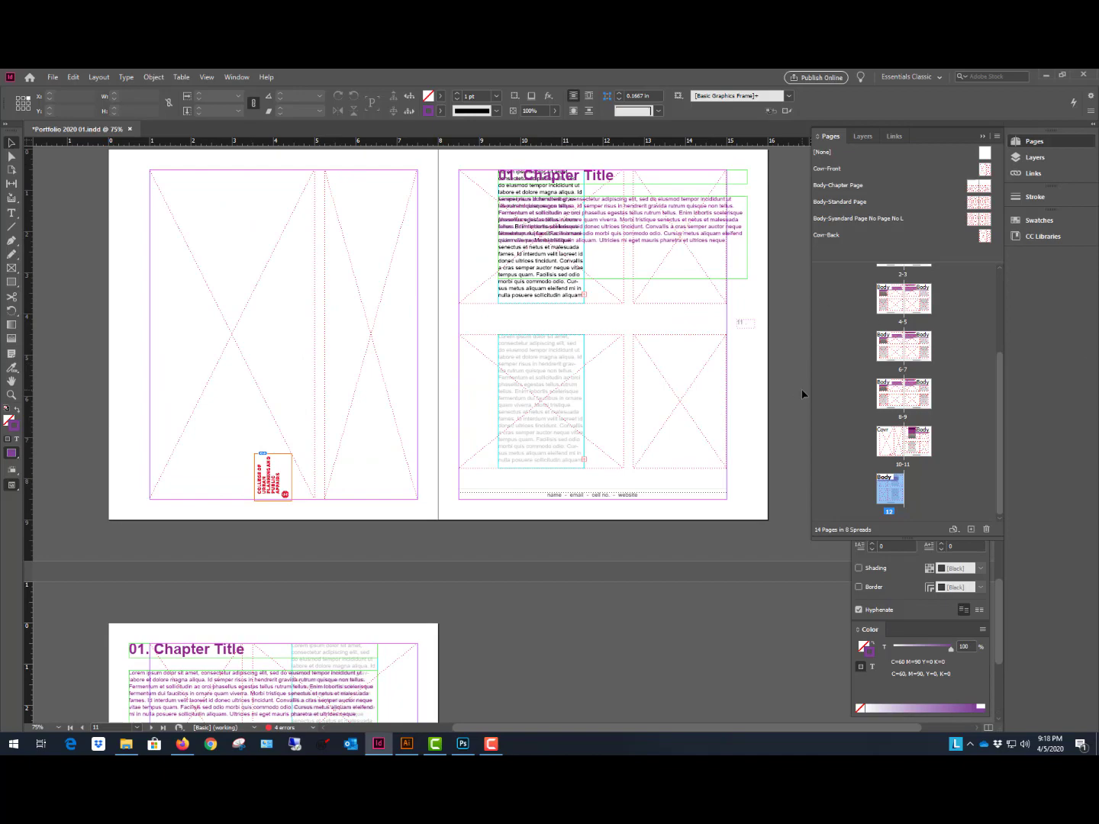
{"action": "key", "text": "ctrl+z"}
Try to place a copy of the 6-7 spread beside the original, check the last pages, and undo the copy.
{"action": "scroll", "coordinate": [526, 301], "scroll_direction": "down", "scroll_amount": 8}
{"action": "scroll", "coordinate": [520, 352], "scroll_direction": "up", "scroll_amount": 3}
{"action": "left_click", "coordinate": [899, 431]}
{"action": "left_click", "coordinate": [912, 433], "text": "shift"}
{"action": "scroll", "coordinate": [908, 415], "scroll_direction": "down", "scroll_amount": 3}
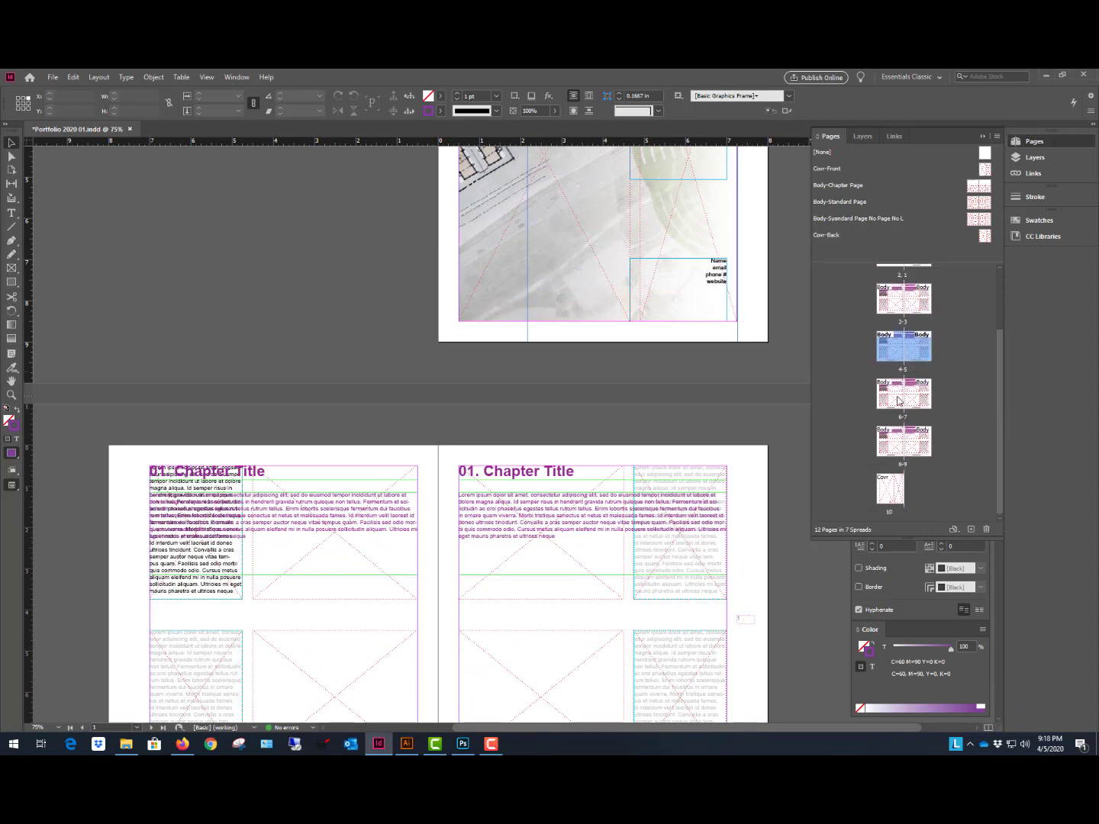
{"action": "left_click", "coordinate": [898, 401]}
{"action": "left_click", "coordinate": [923, 398], "text": "shift"}
{"action": "left_click_drag", "start_coordinate": [931, 380], "coordinate": [910, 396]}
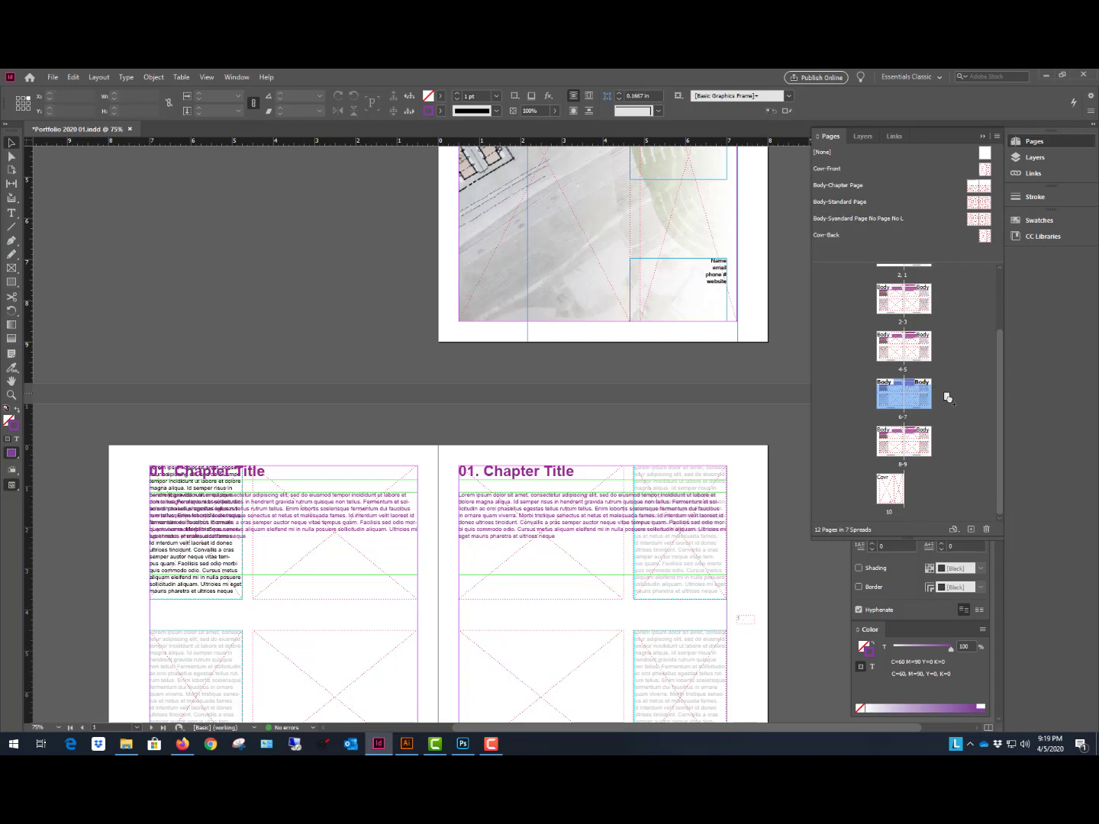
{"action": "left_click_drag", "start_coordinate": [950, 398], "coordinate": [951, 398]}
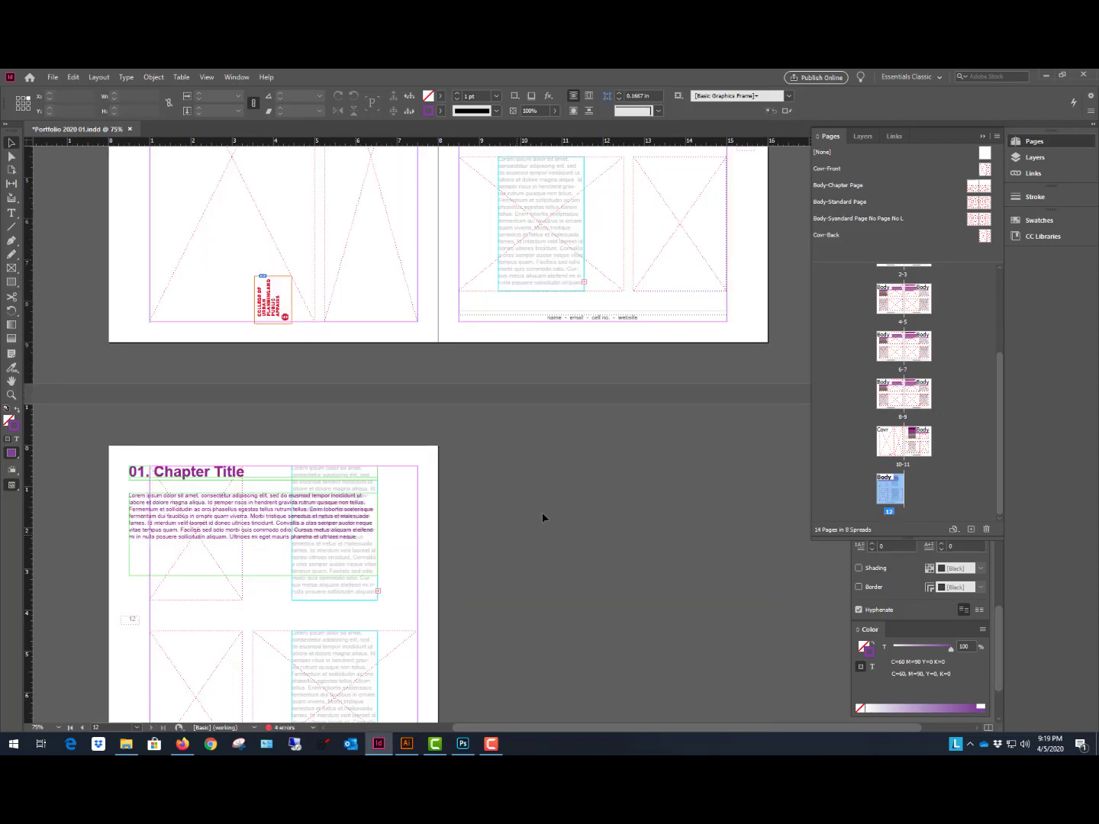
{"action": "scroll", "coordinate": [536, 518], "scroll_direction": "down", "scroll_amount": 3}
{"action": "scroll", "coordinate": [543, 517], "scroll_direction": "up", "scroll_amount": 8}
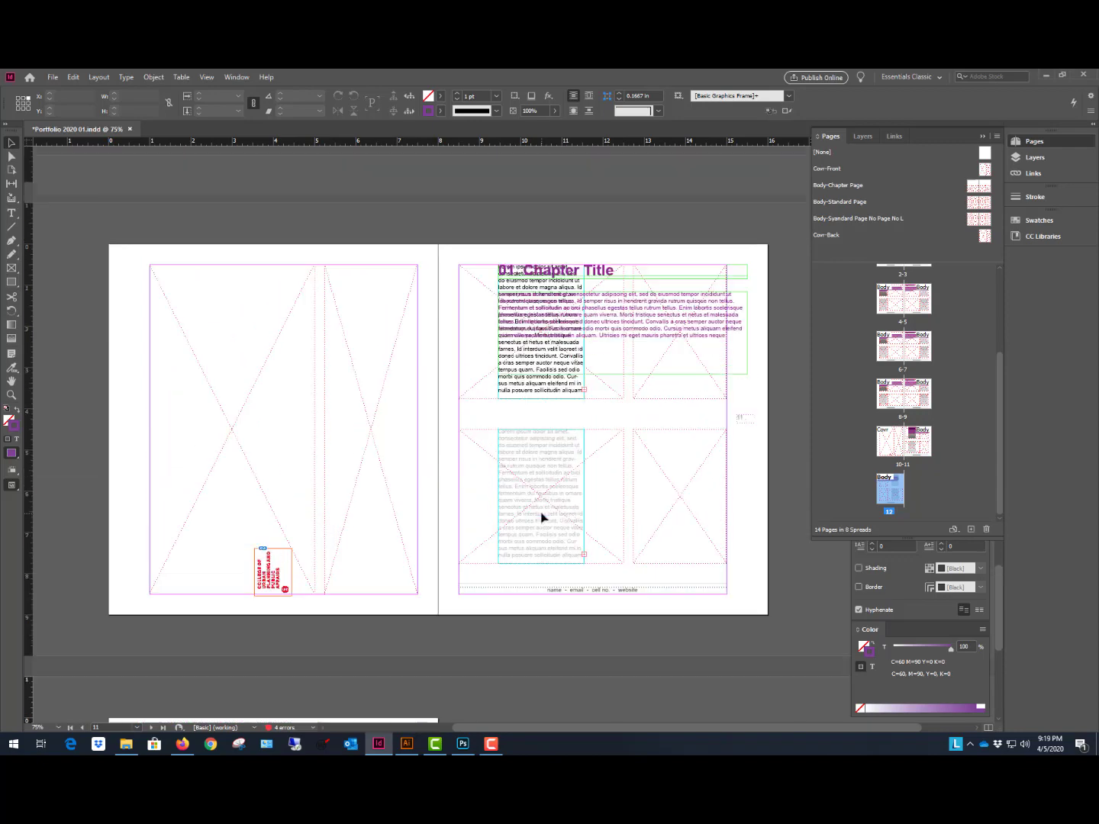
{"action": "key", "text": "ctrl+z"}
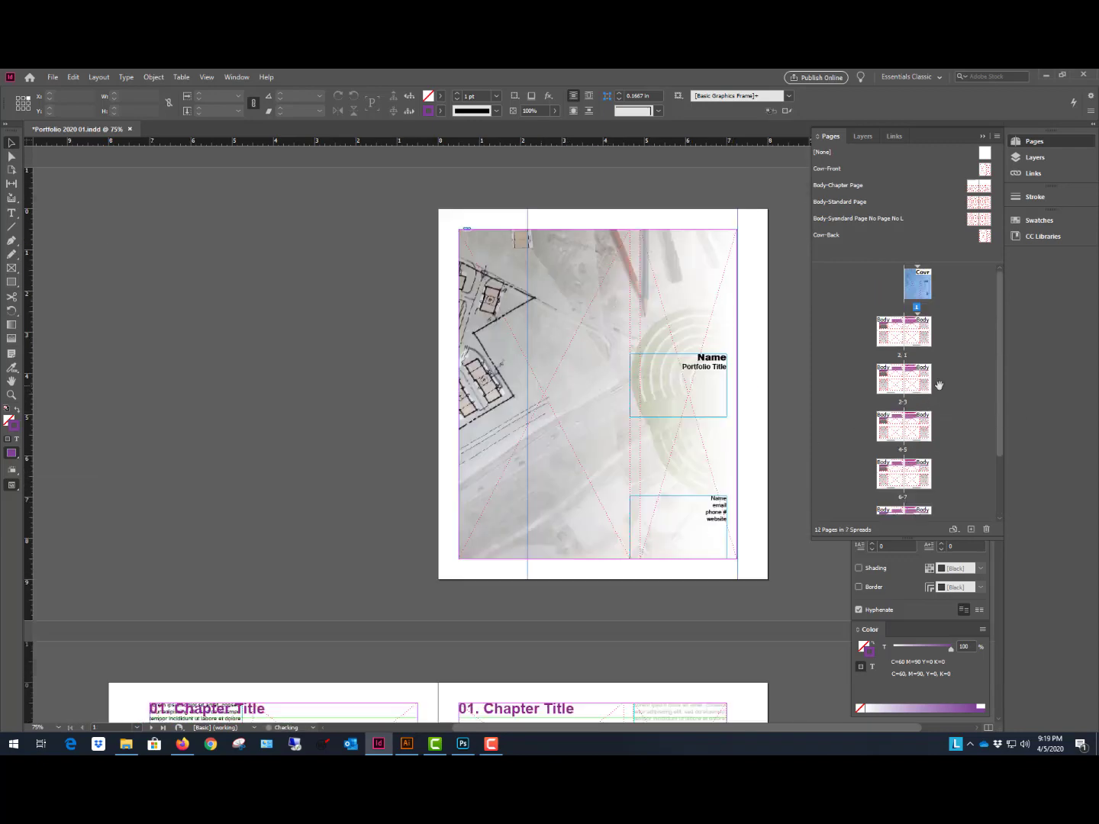
Insert a copy of the 2-3 spread directly after the original, and check the last spread and the back cover.
{"action": "left_click", "coordinate": [890, 381]}
{"action": "left_click", "coordinate": [916, 383], "text": "shift"}
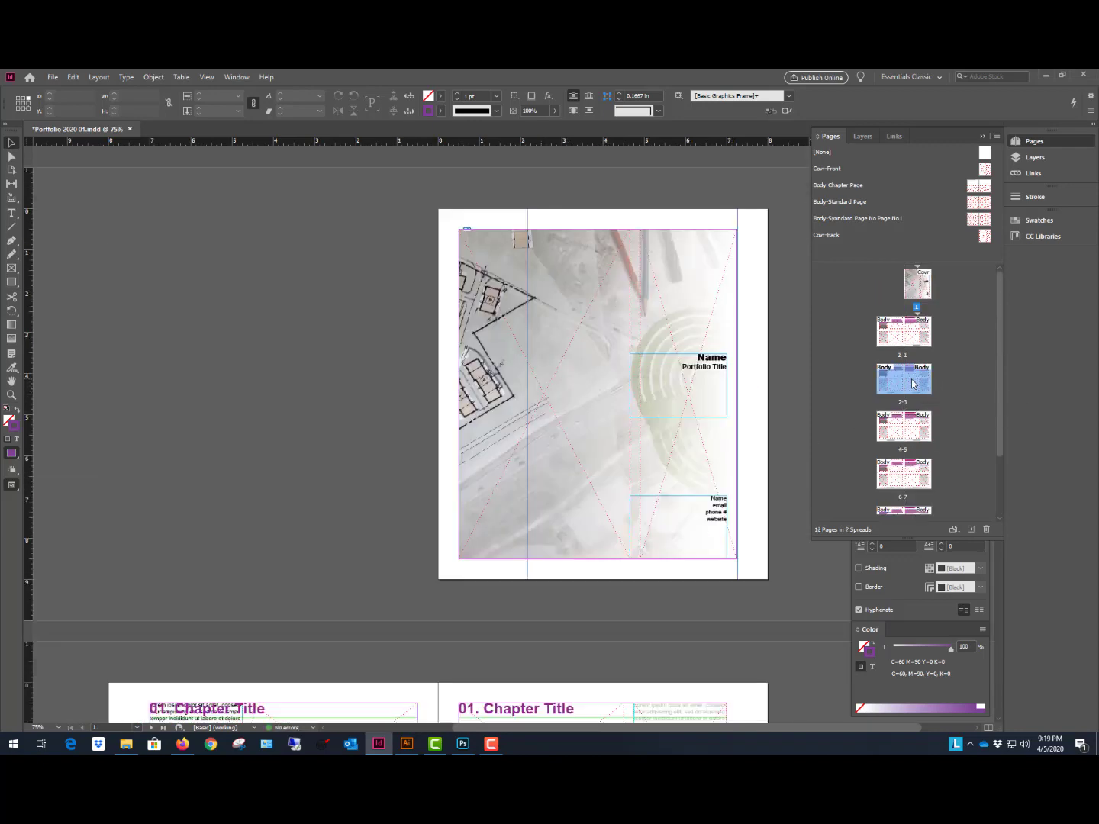
{"action": "mouse_move", "coordinate": [956, 382]}
{"action": "left_mouse_down"}
{"action": "mouse_move", "coordinate": [928, 401]}
{"action": "mouse_move", "coordinate": [936, 380]}
{"action": "left_mouse_up"}
{"action": "scroll", "coordinate": [553, 367], "scroll_direction": "up", "scroll_amount": 3}
{"action": "scroll", "coordinate": [554, 368], "scroll_direction": "down", "scroll_amount": 20}
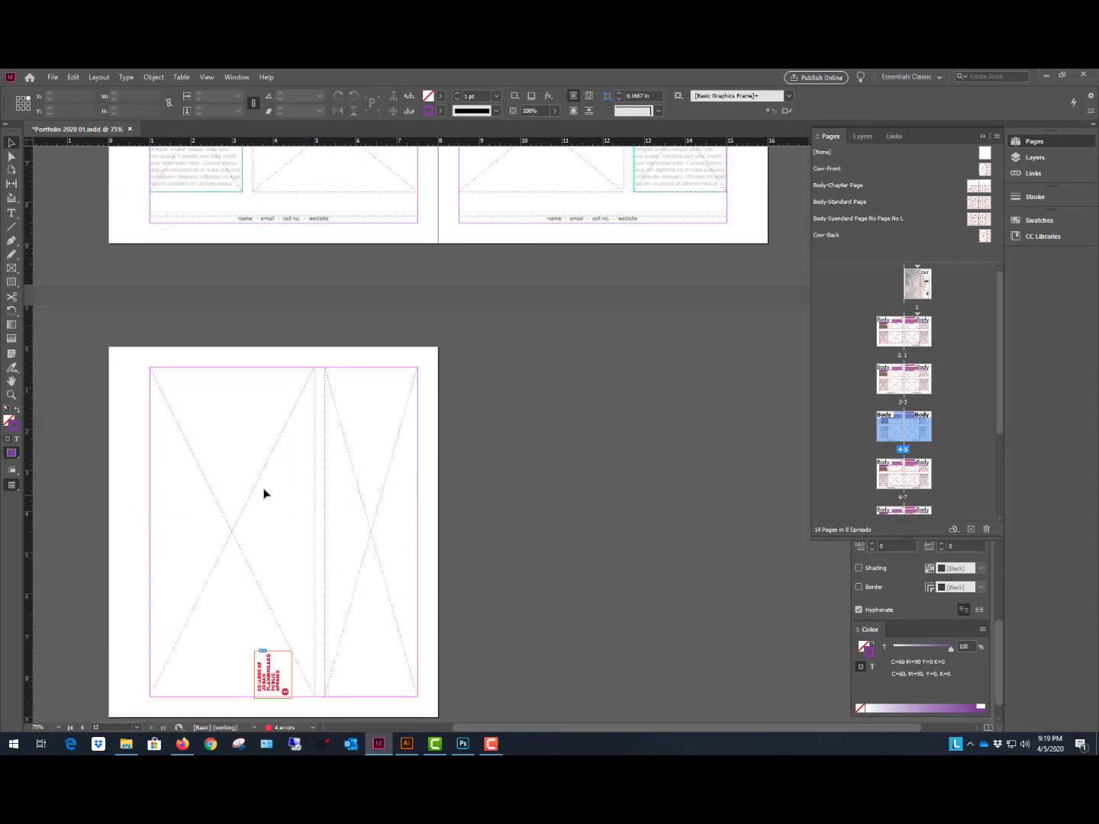
{"action": "scroll", "coordinate": [229, 557], "scroll_direction": "down", "scroll_amount": 1}
{"action": "scroll", "coordinate": [588, 443], "scroll_direction": "up", "scroll_amount": 2}
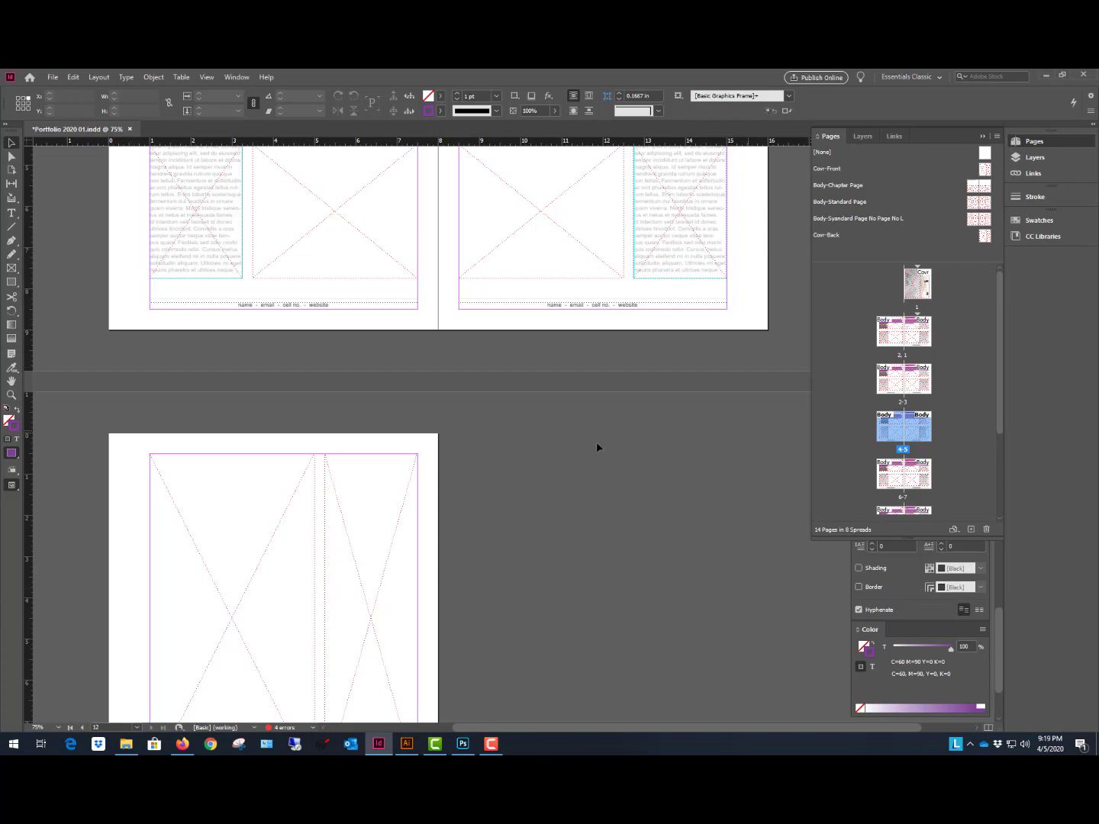
{"action": "scroll", "coordinate": [609, 448], "scroll_direction": "up", "scroll_amount": 5}
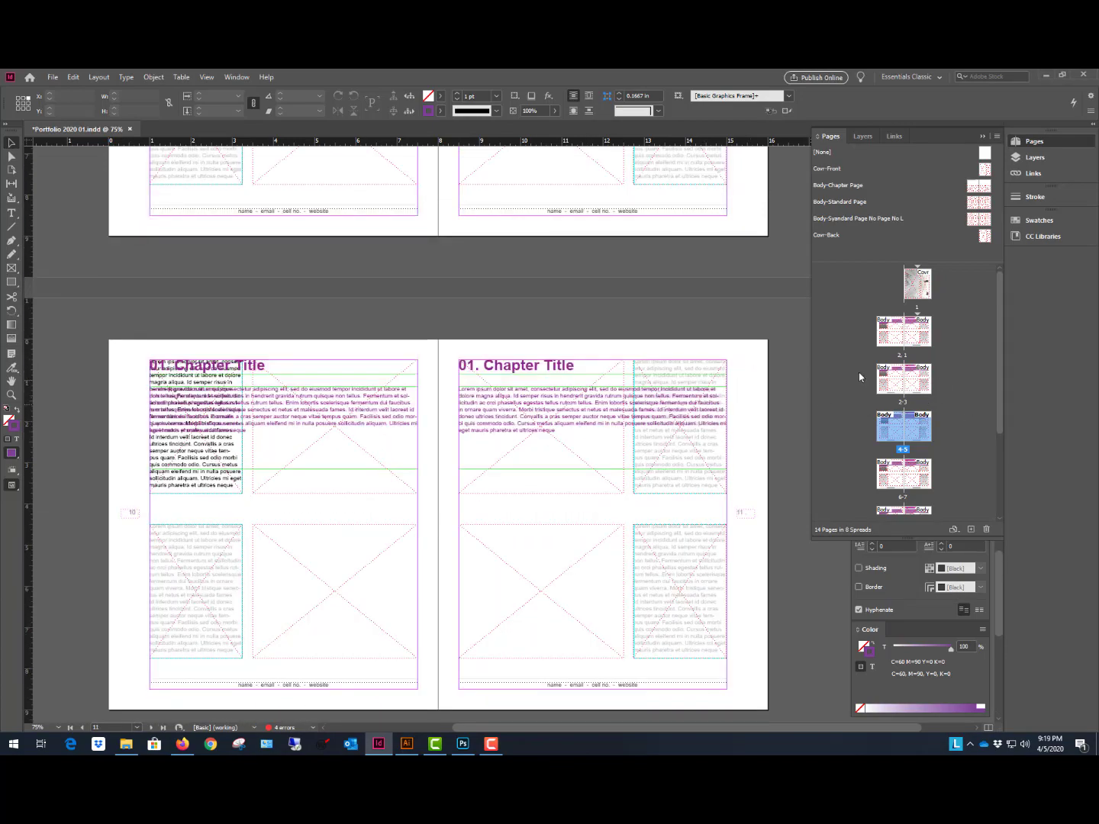
{"action": "scroll", "coordinate": [520, 404], "scroll_direction": "down", "scroll_amount": 5}
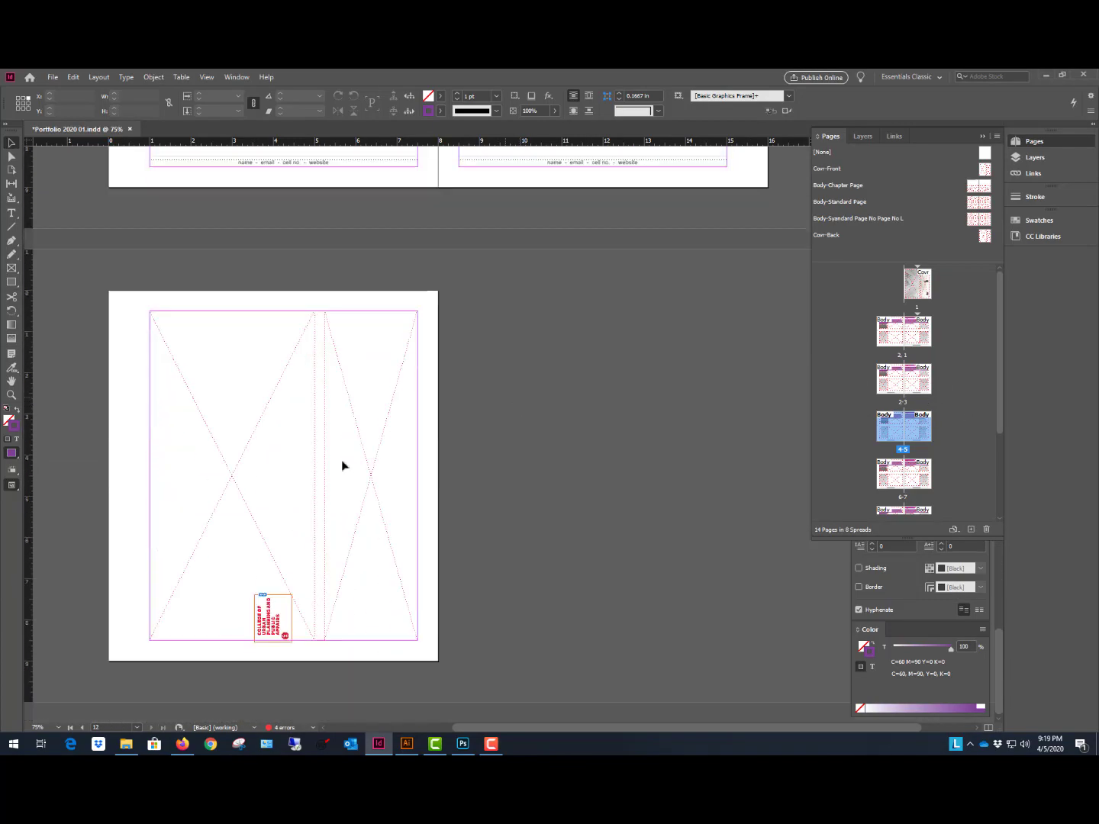